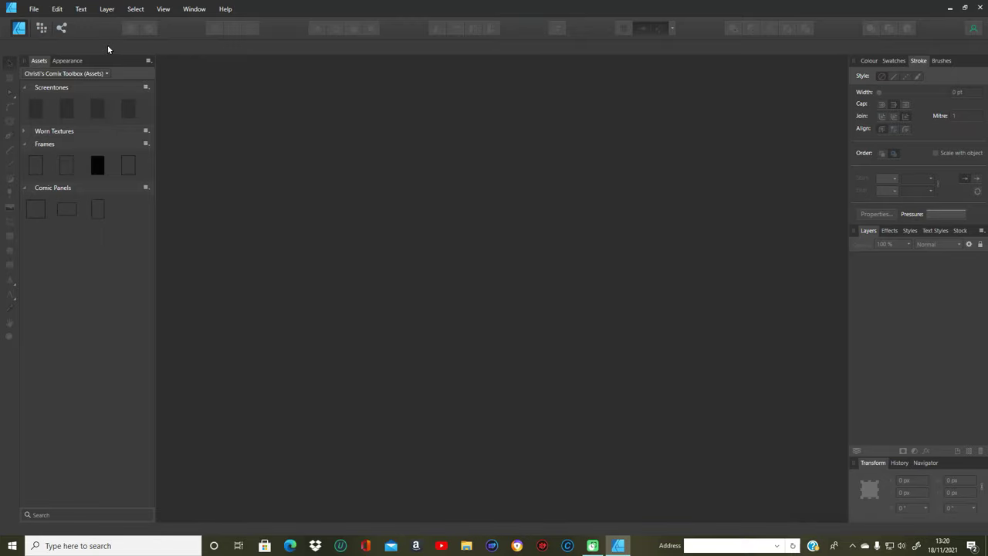
Open the recent document "Design tutorial character.afdesign" and look over the full character.
click(35, 10)
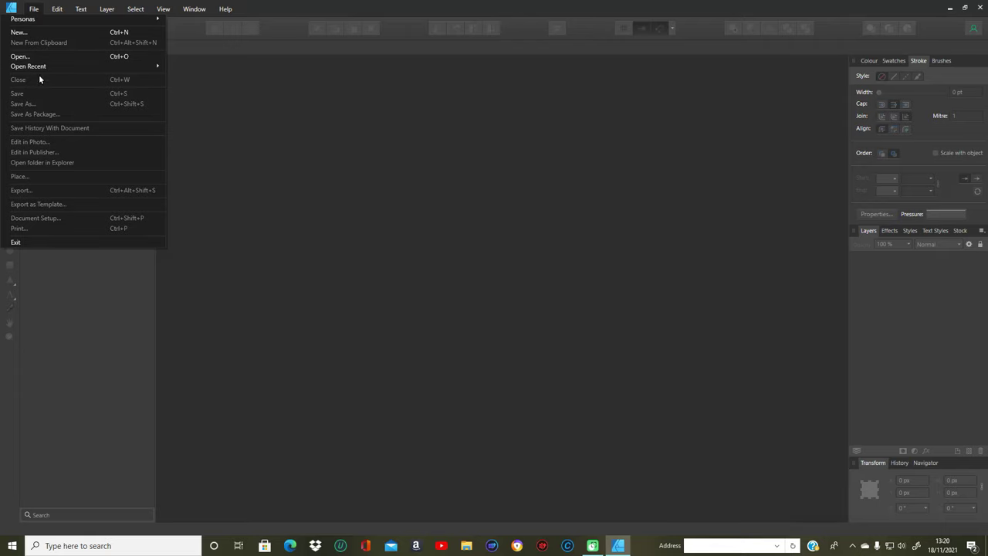
mouse_move(55, 70)
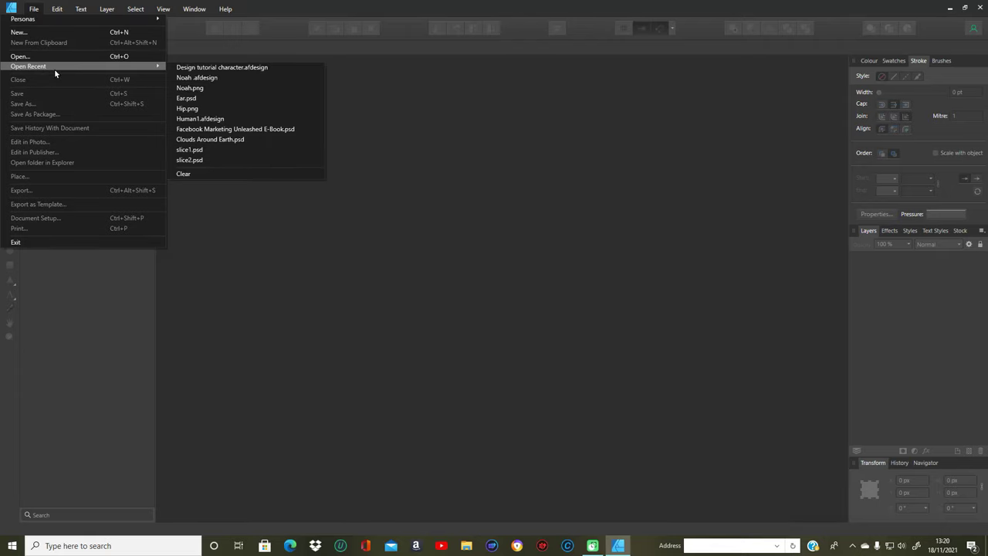
click(178, 68)
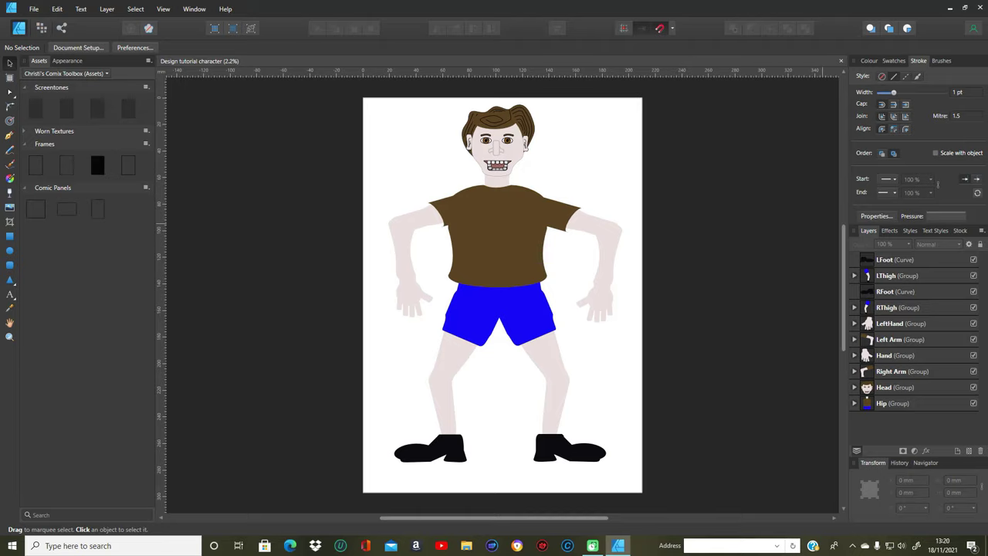
scroll(726, 281, down, 2)
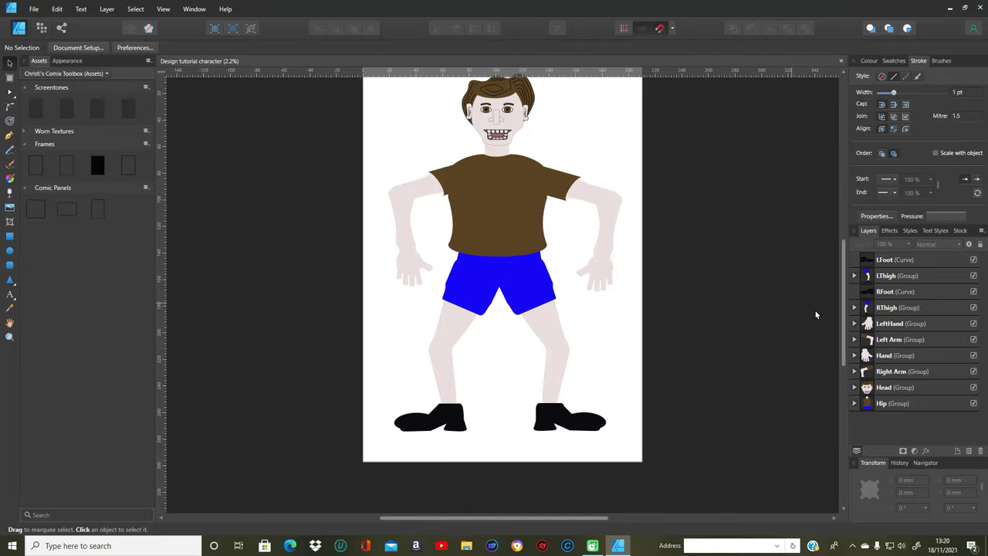
scroll(815, 310, up, 1)
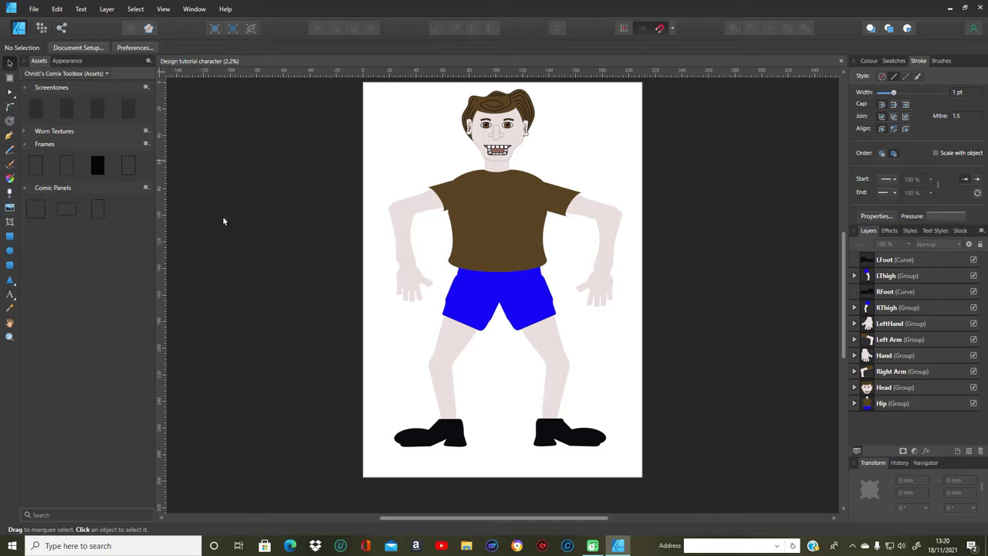
Expand the Head group and select its Face curve.
click(853, 389)
scroll(948, 389, down, 3)
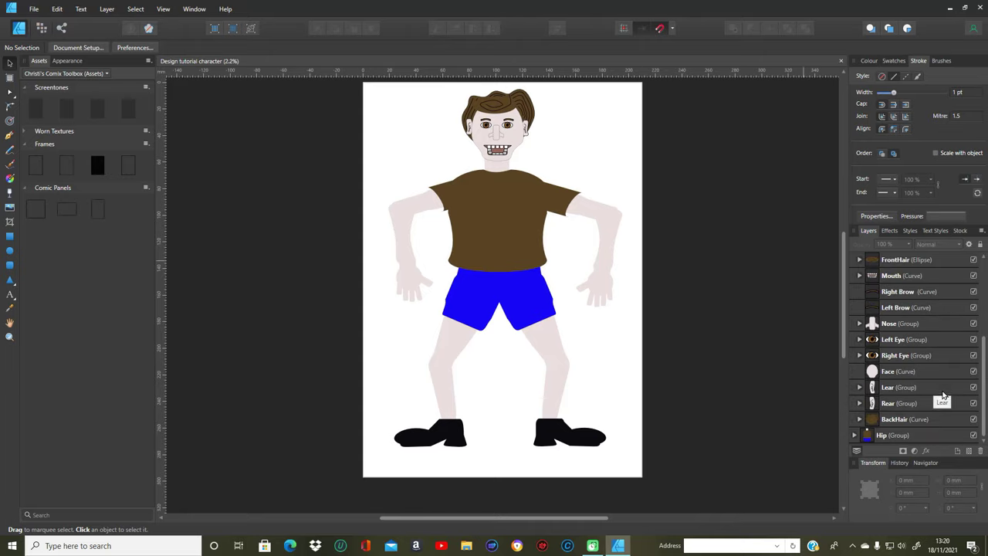
click(879, 372)
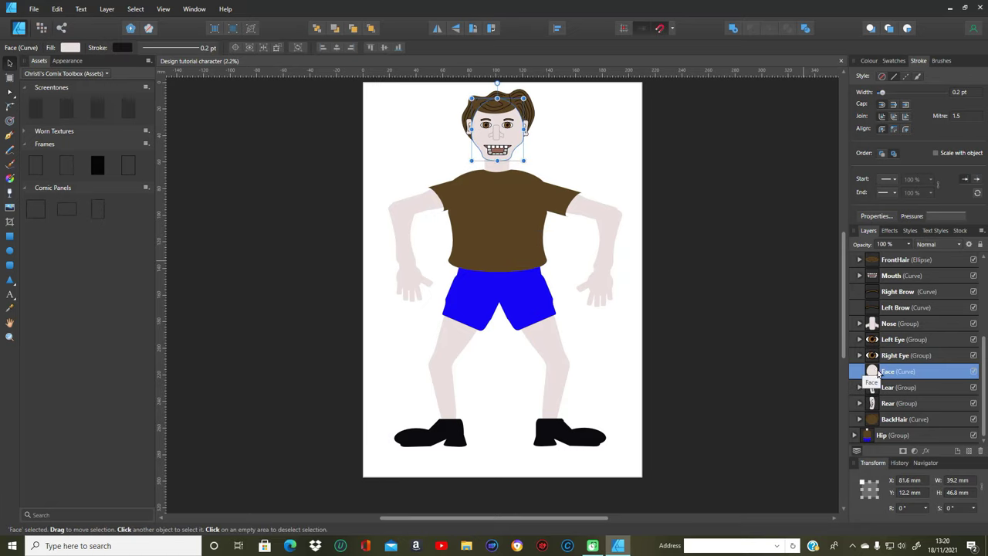
Draw an ellipse about 15 mm wide and 16 mm high on the blank area beside the head and fill it muted red.
click(9, 250)
drag(471, 130, 470, 134)
click(417, 142)
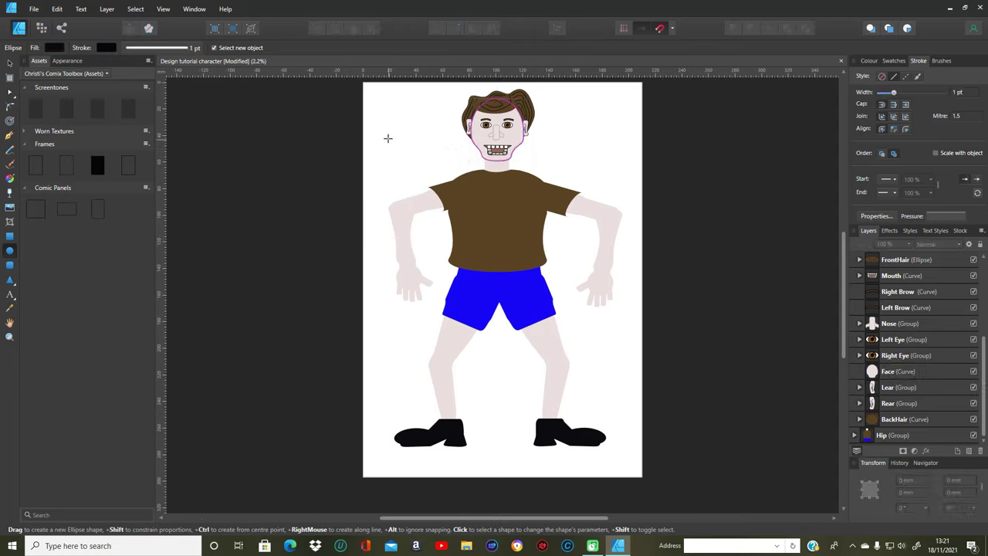
drag(393, 132, 414, 152)
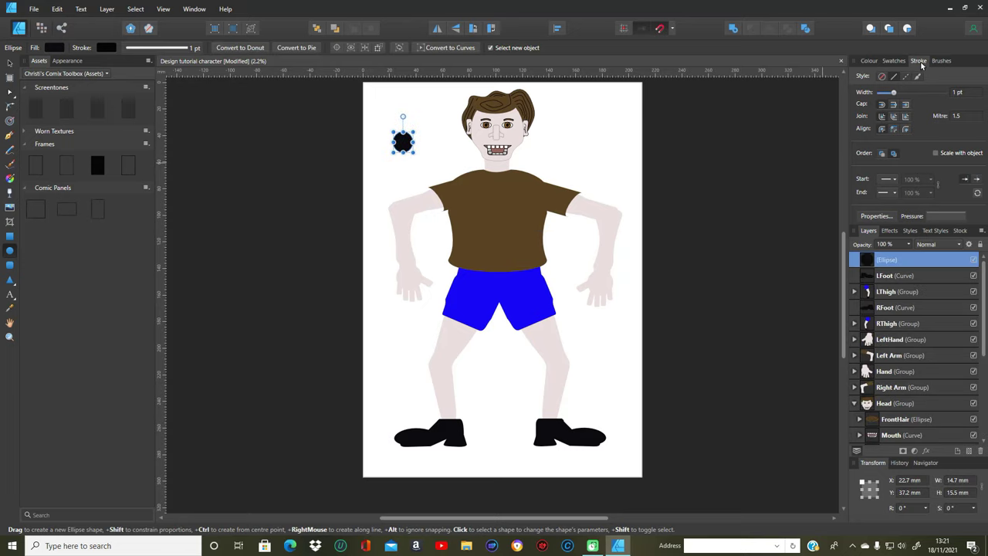
click(869, 61)
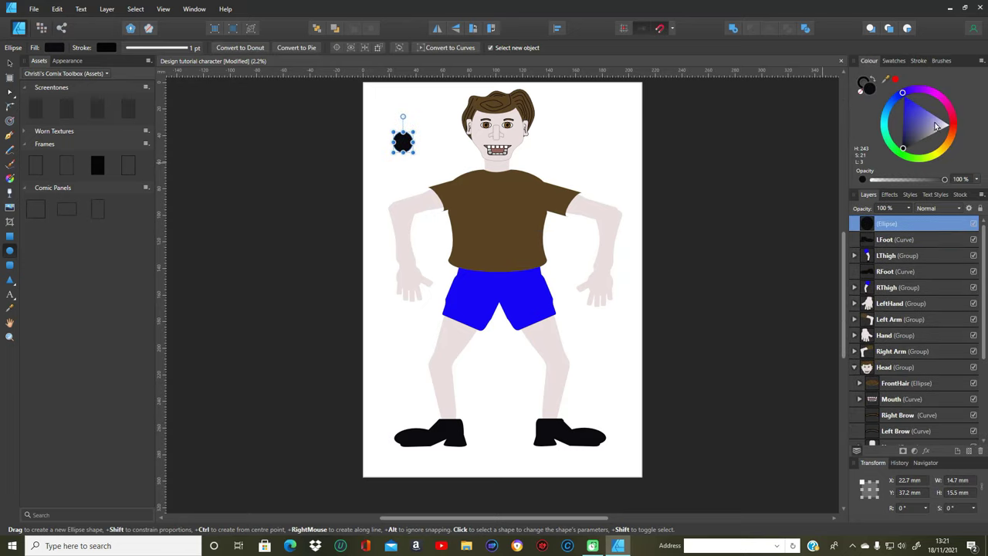
click(951, 130)
click(921, 127)
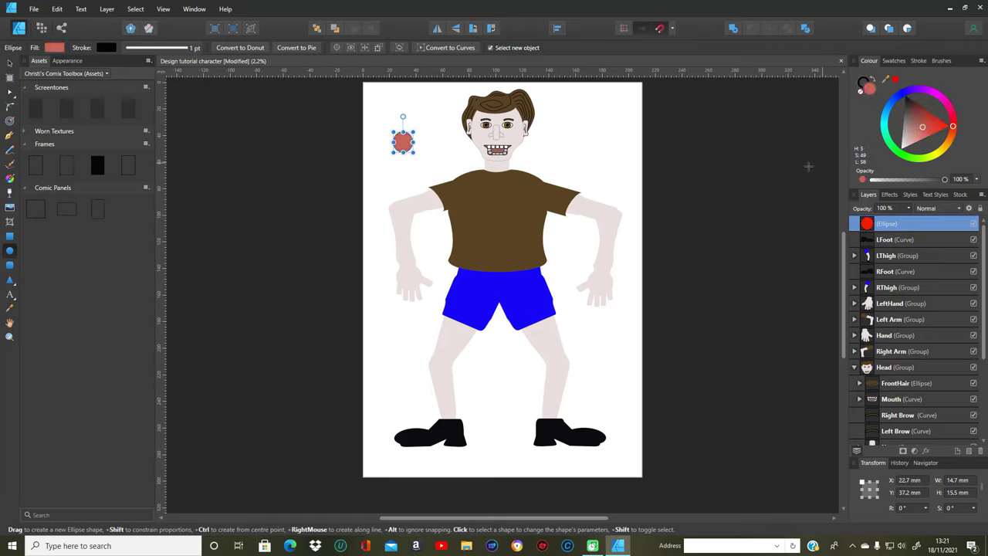
Shrink the red ellipse to about 2.7 by 6.2 mm and move it onto the character's cheek by the right ear.
drag(392, 132, 409, 144)
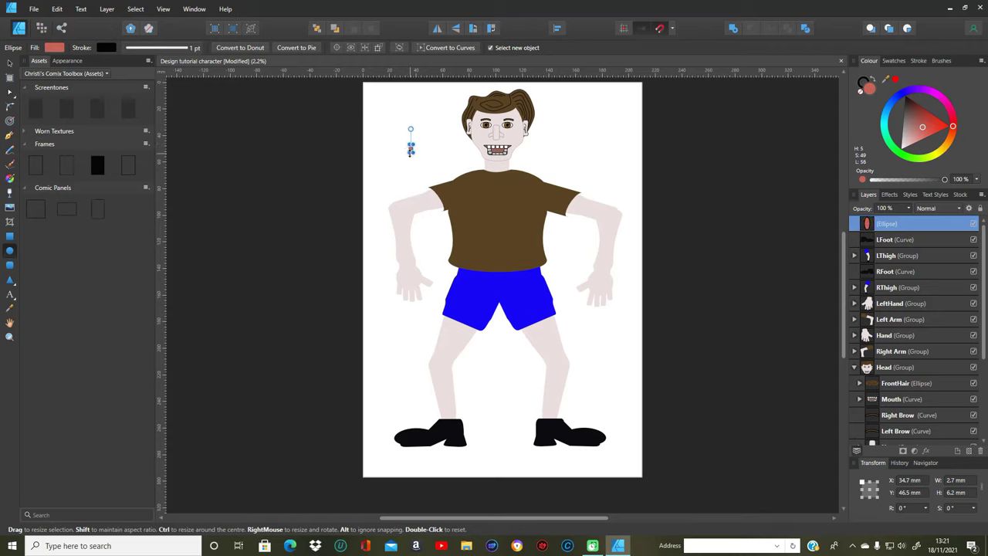
click(9, 62)
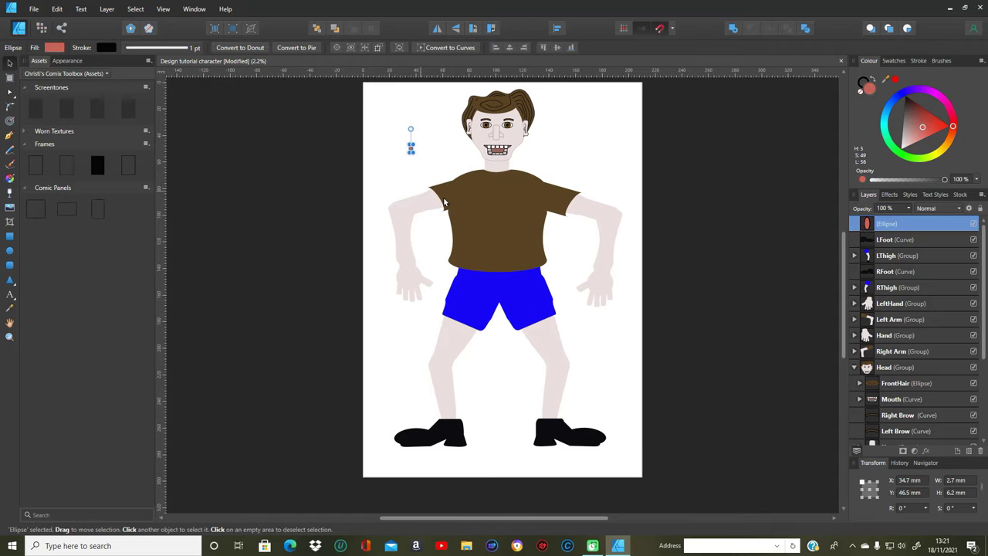
drag(411, 147, 479, 139)
click(408, 152)
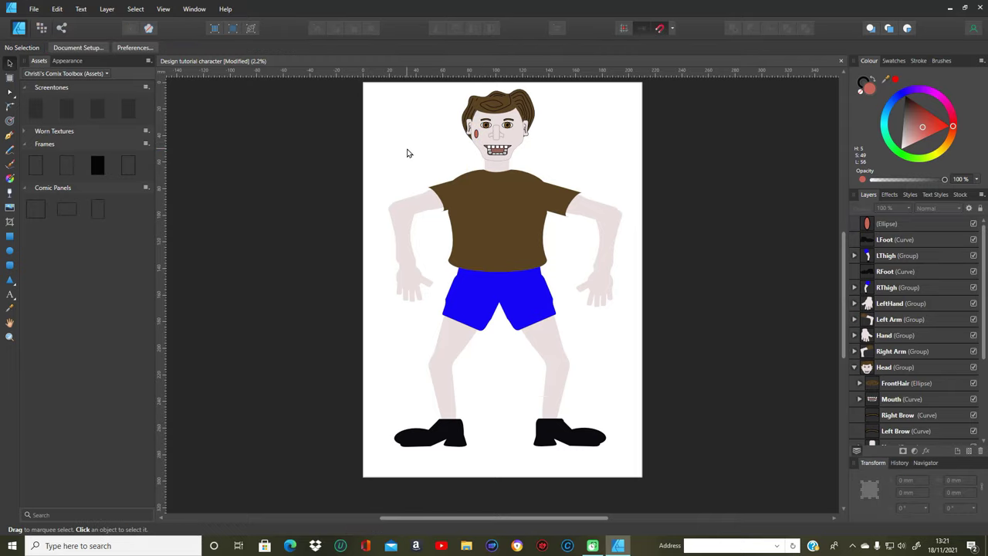
Nudge the cheek ellipse slightly upward and shorten it to about 3.9 mm high.
click(477, 137)
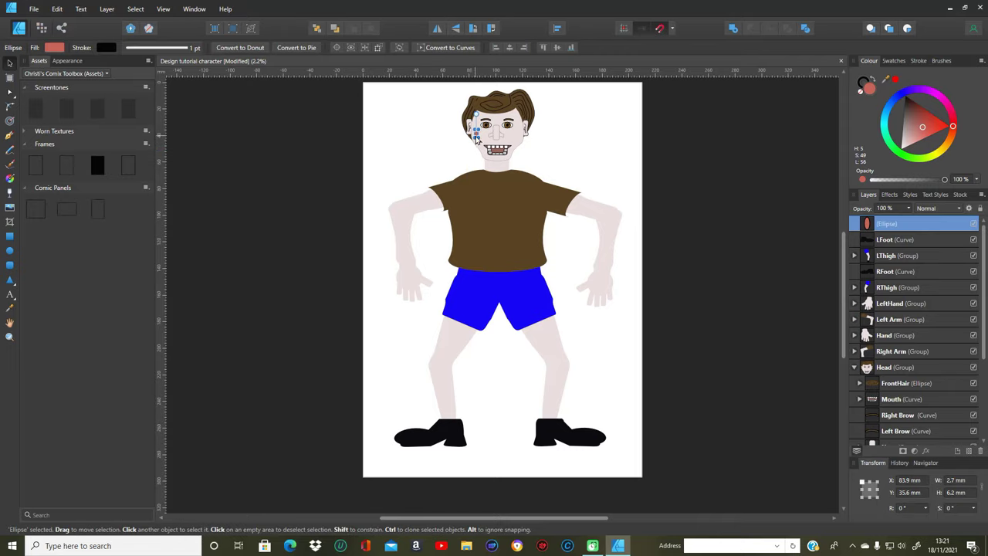
drag(477, 137, 478, 134)
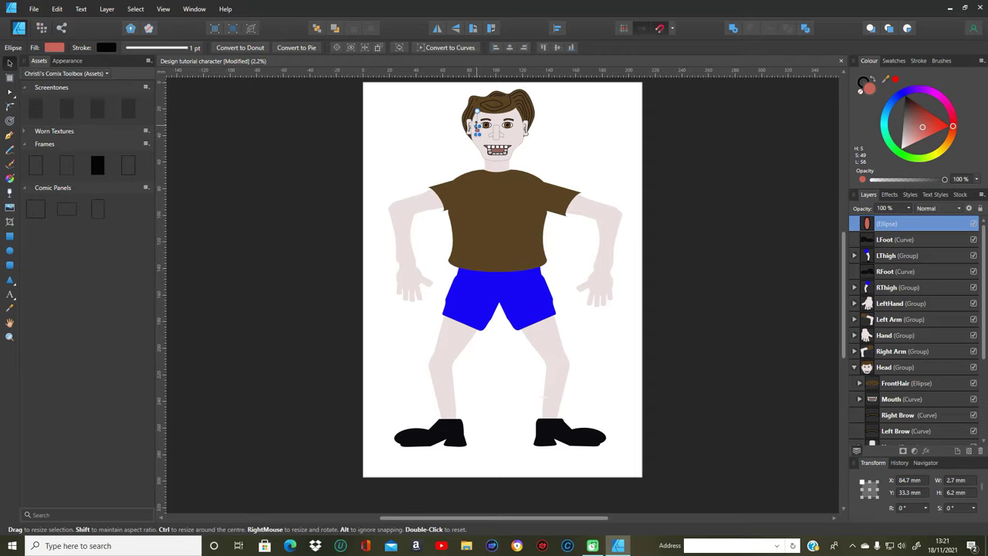
drag(477, 126, 477, 129)
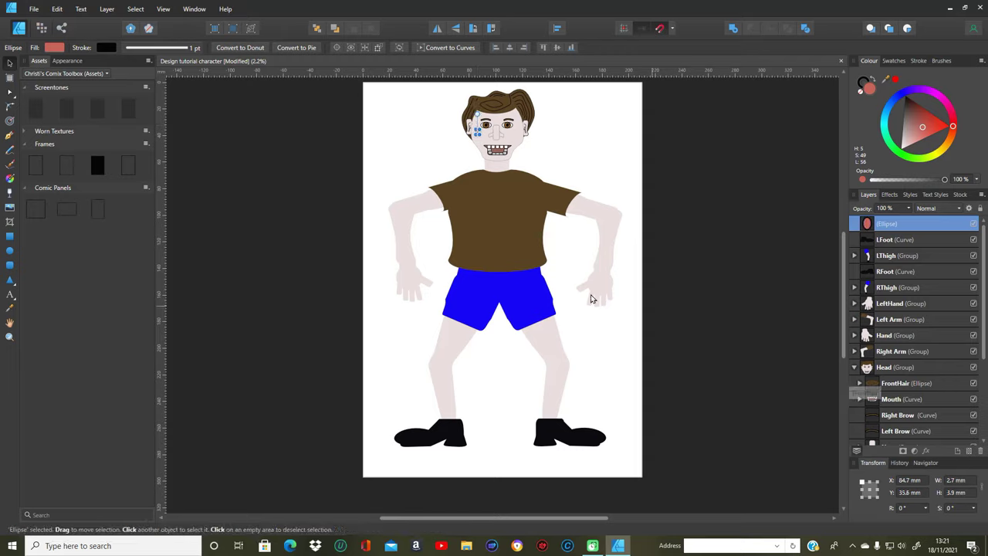
click(657, 311)
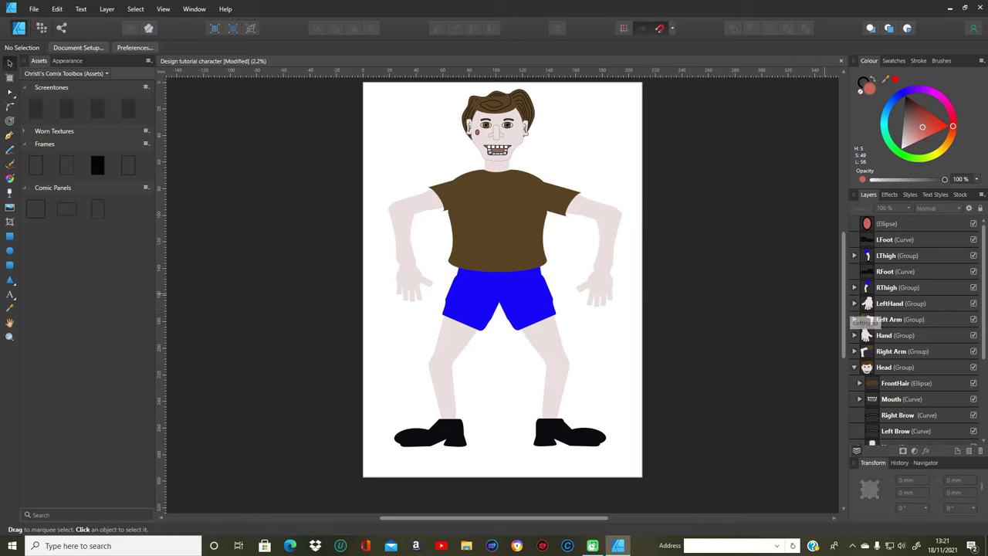
Nest the ellipse layer inside the Face curve of the Head group and expand Face to show it.
drag(879, 228, 898, 372)
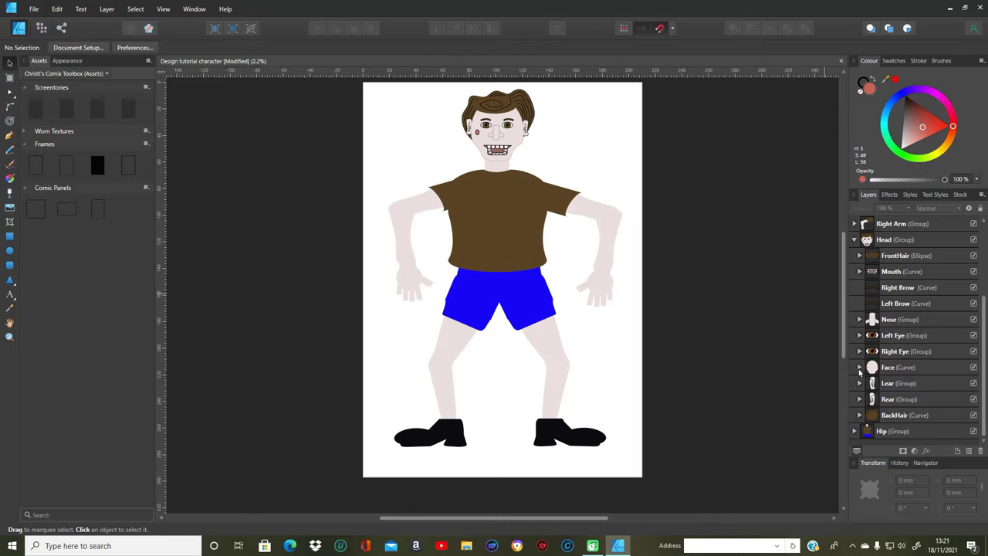
click(859, 369)
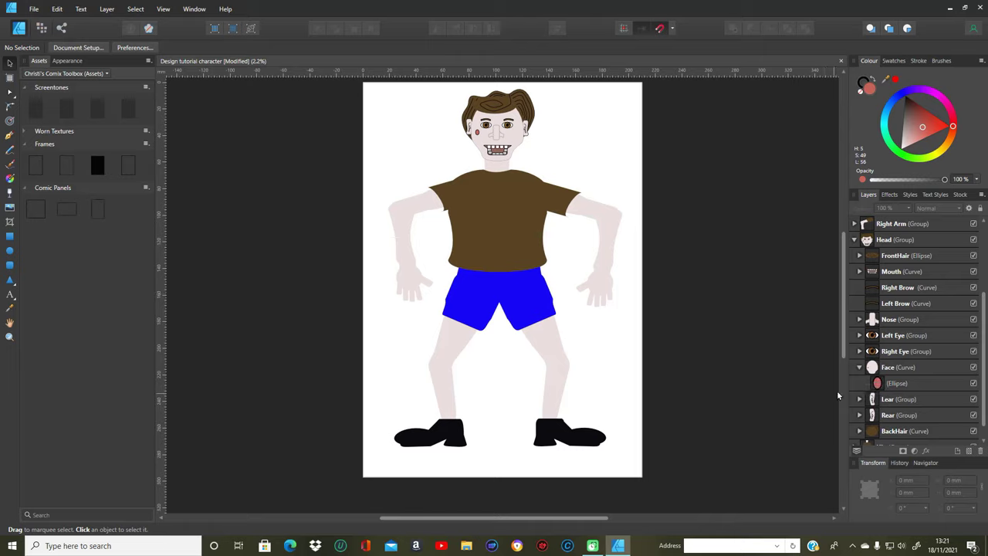
Draw a rounded rectangle about 46 mm wide and 14 mm high across the character's chin.
click(10, 265)
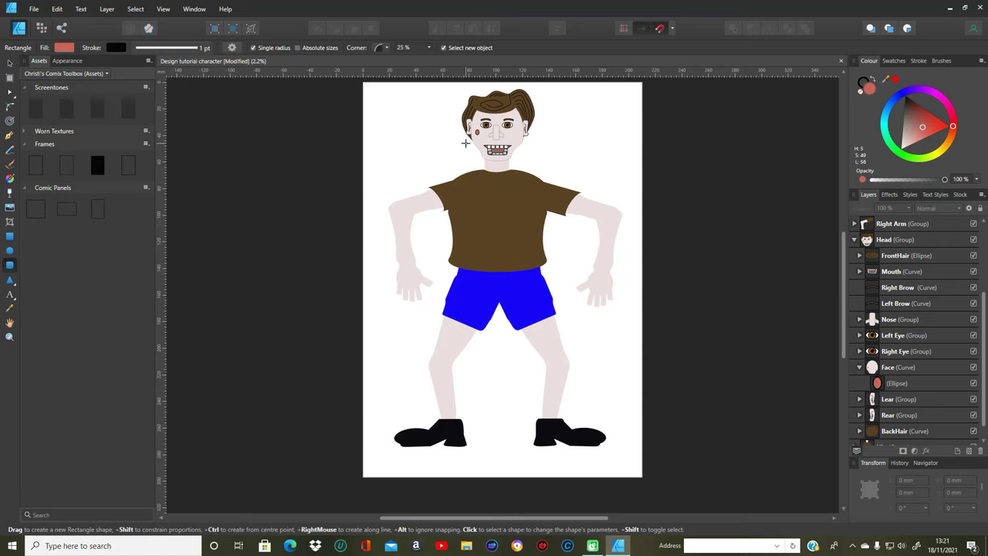
drag(471, 147, 531, 166)
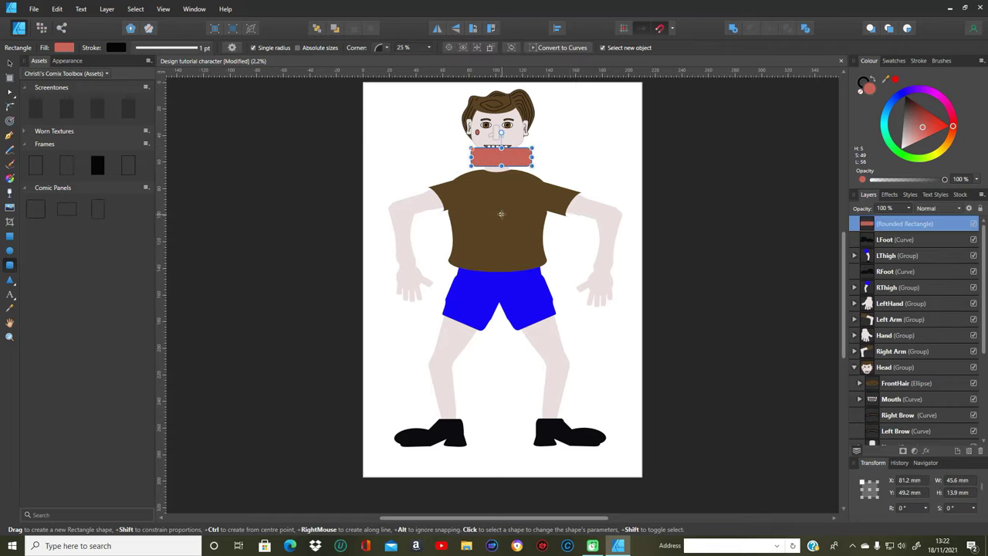
click(10, 63)
Fill the shirt torso curve inside the Hip group with orange-red (H 13, S 85, L 49).
click(495, 246)
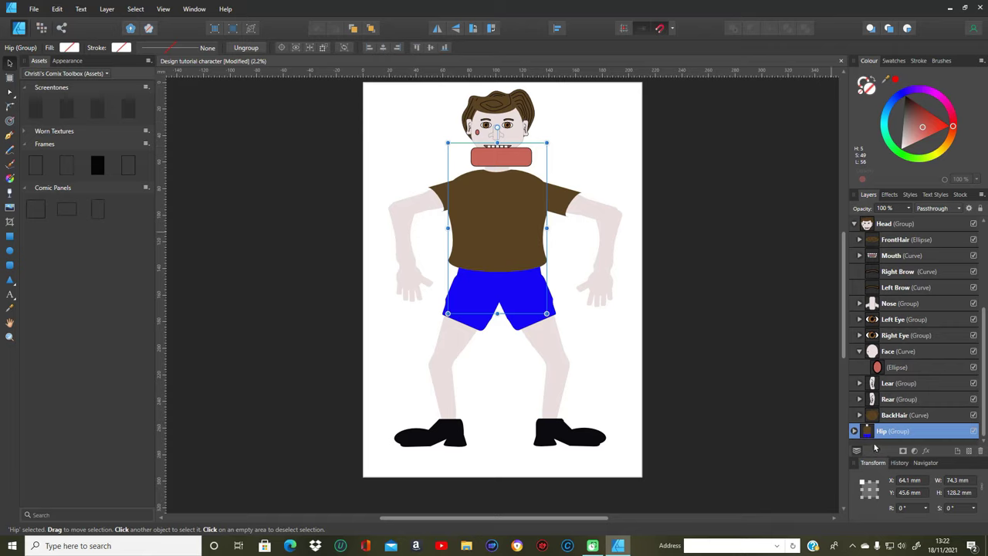
click(854, 430)
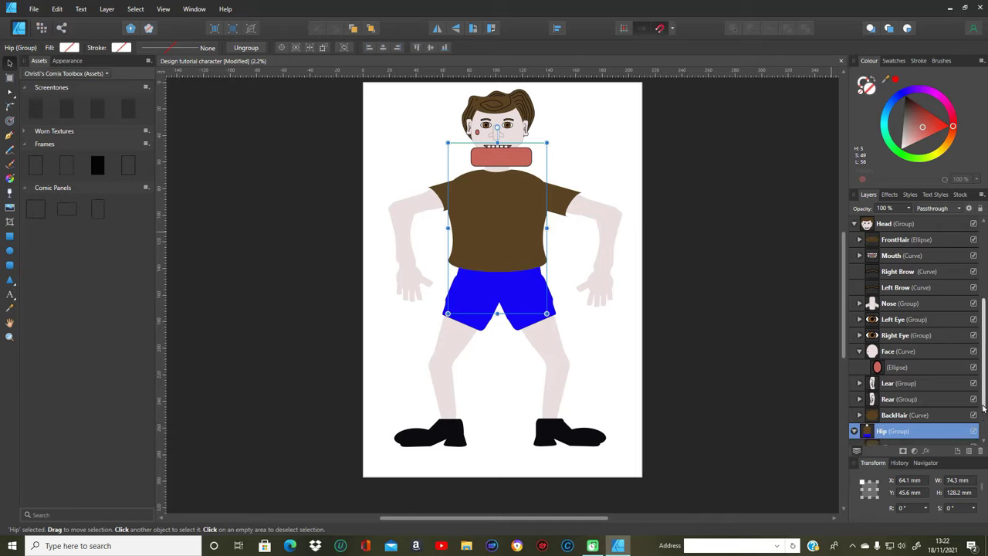
click(884, 415)
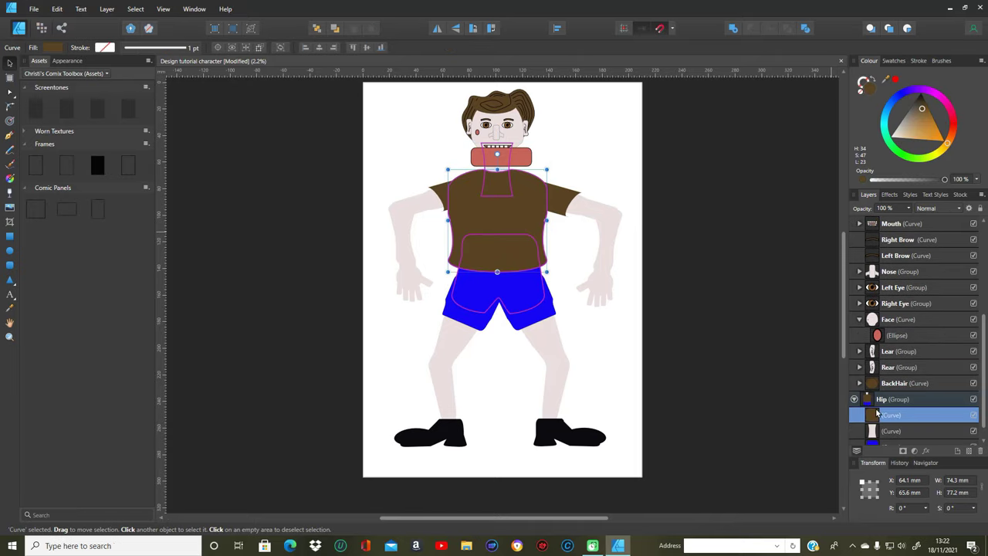
drag(955, 139, 952, 133)
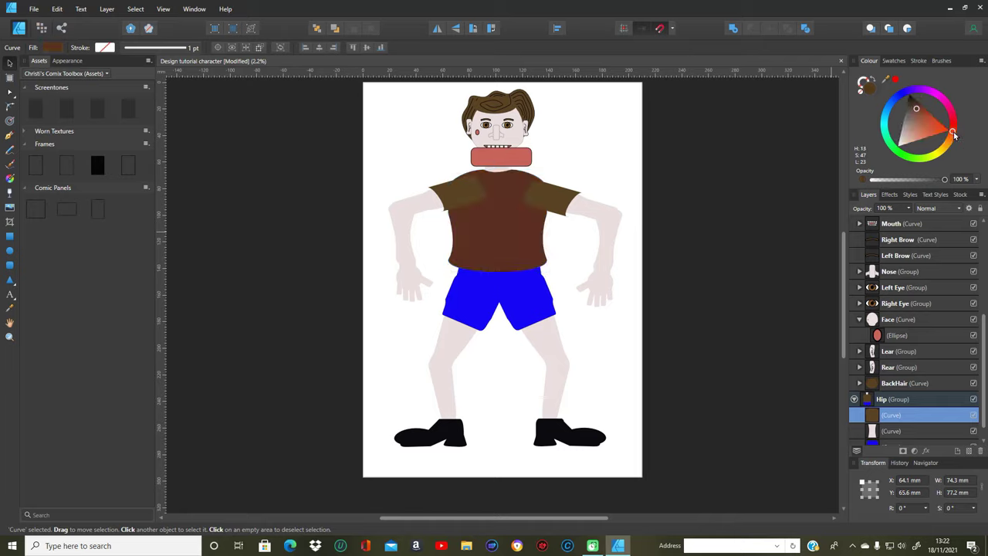
click(942, 131)
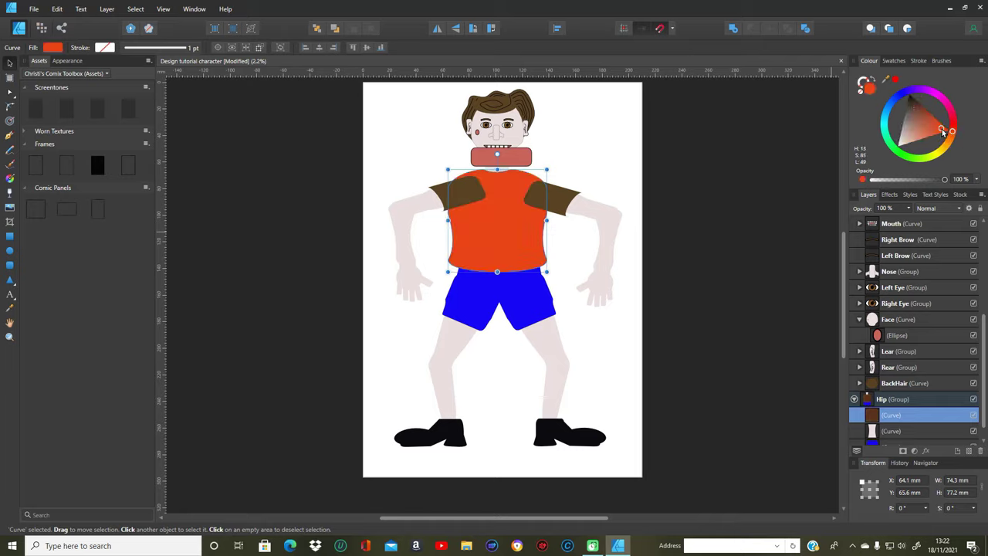
Recolour the Sleeve curve in the Left Arm group by sampling the torso's orange-red with the Colour Picker.
drag(986, 338, 985, 254)
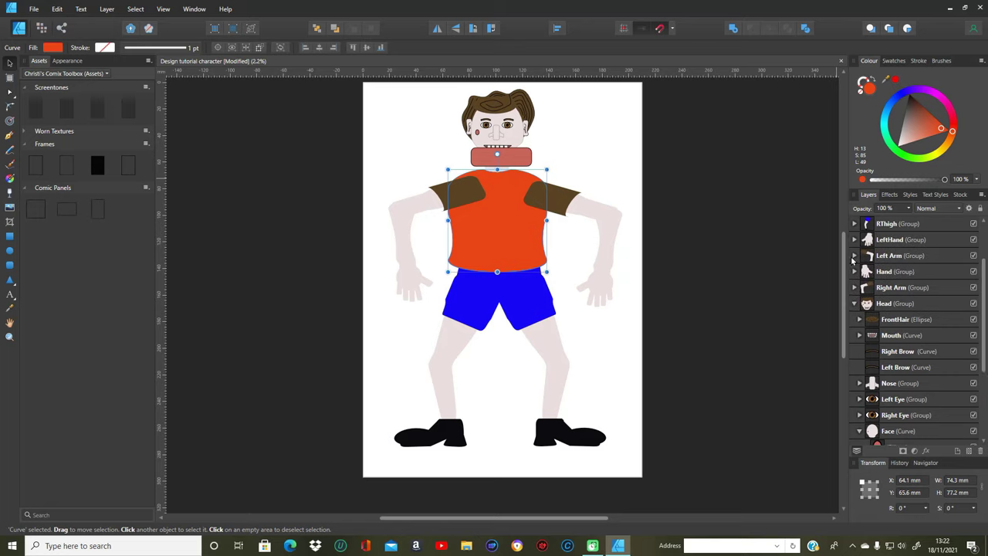
click(853, 256)
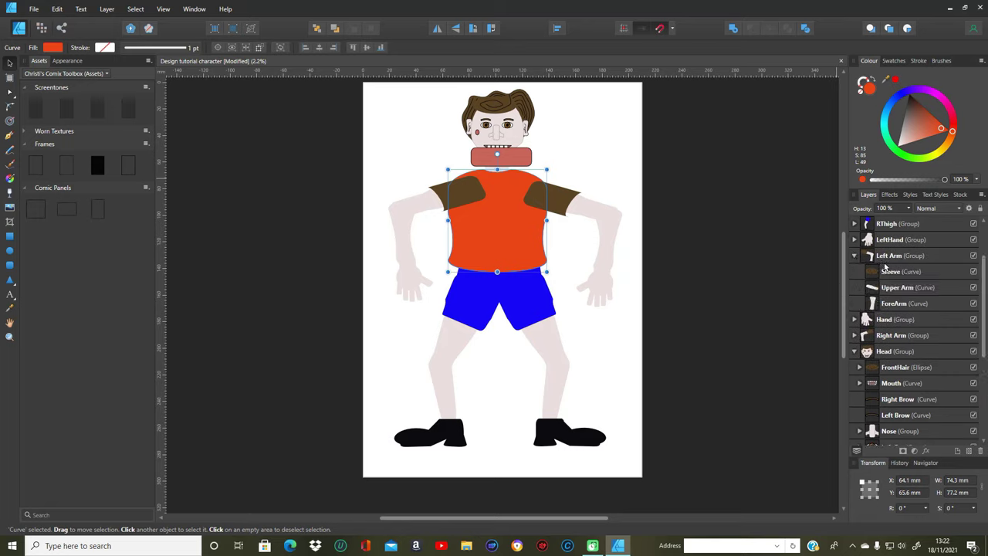
click(888, 271)
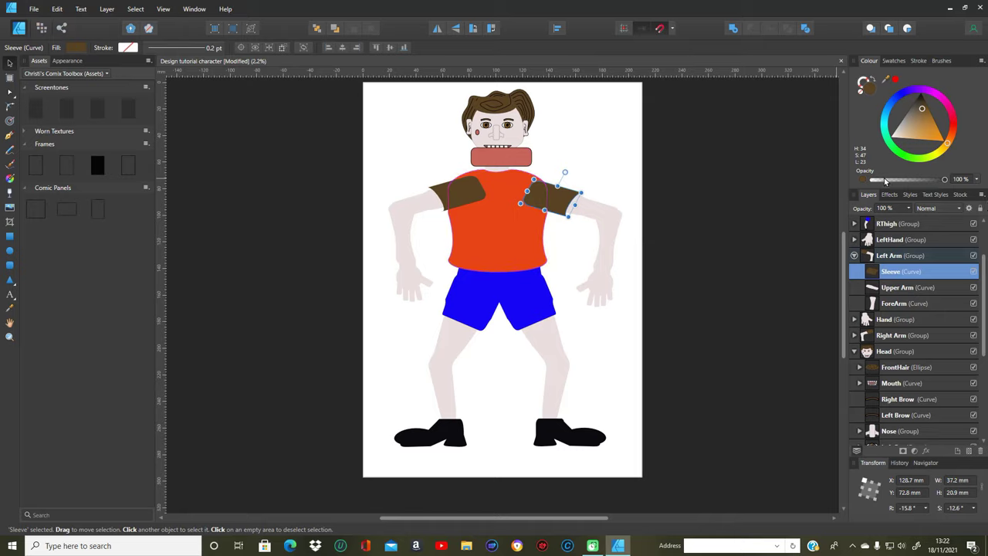
click(10, 307)
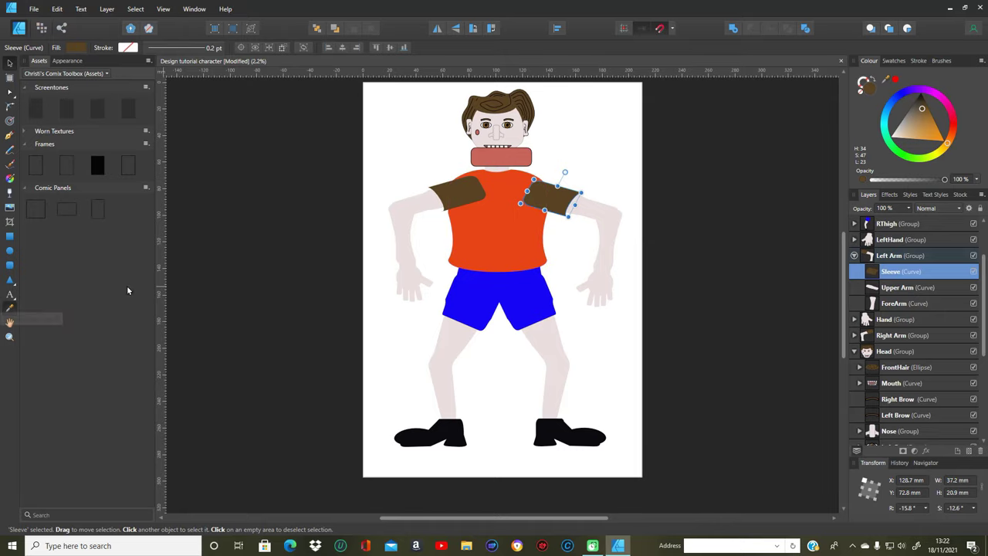
click(493, 214)
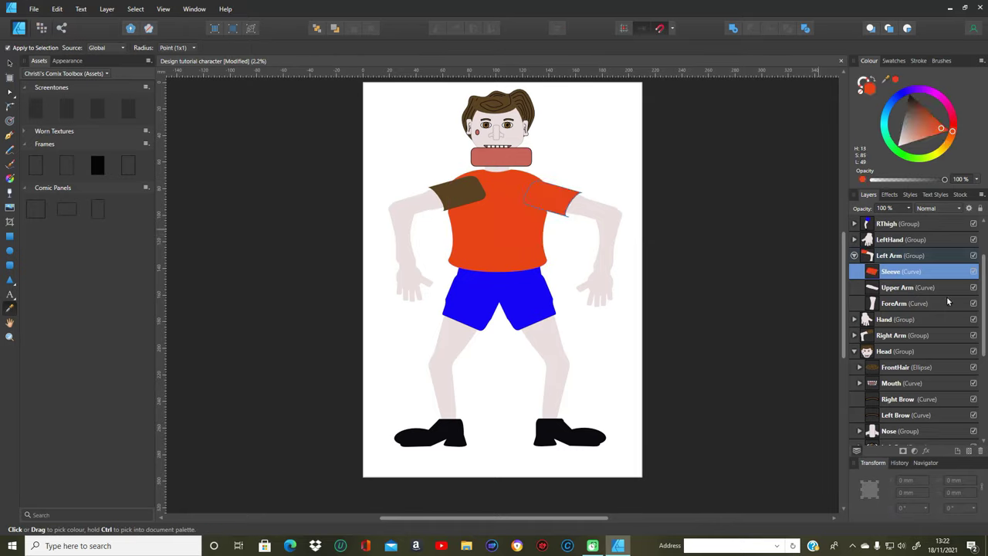
Recolour the Sleeve curve in the Right Arm group with the torso's sampled orange-red.
click(854, 335)
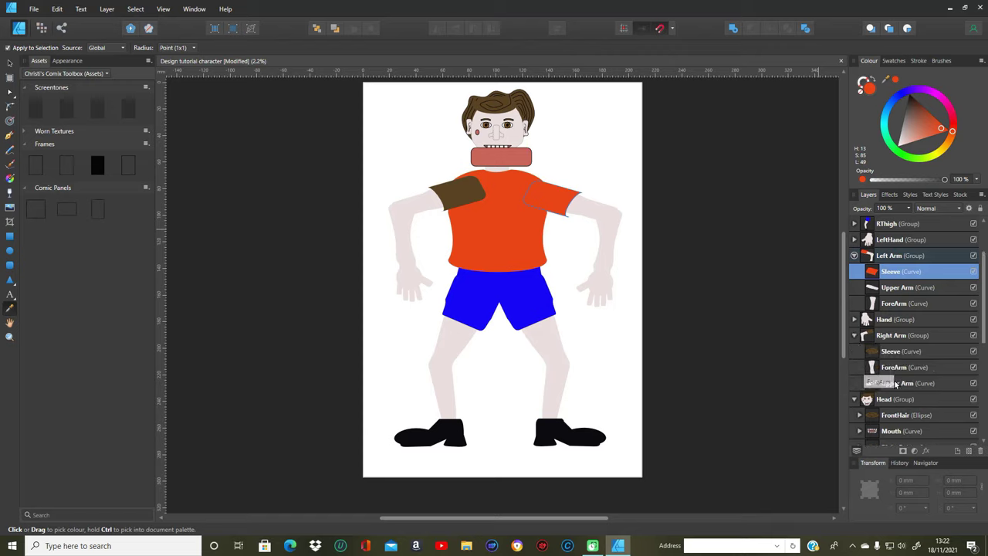
click(896, 352)
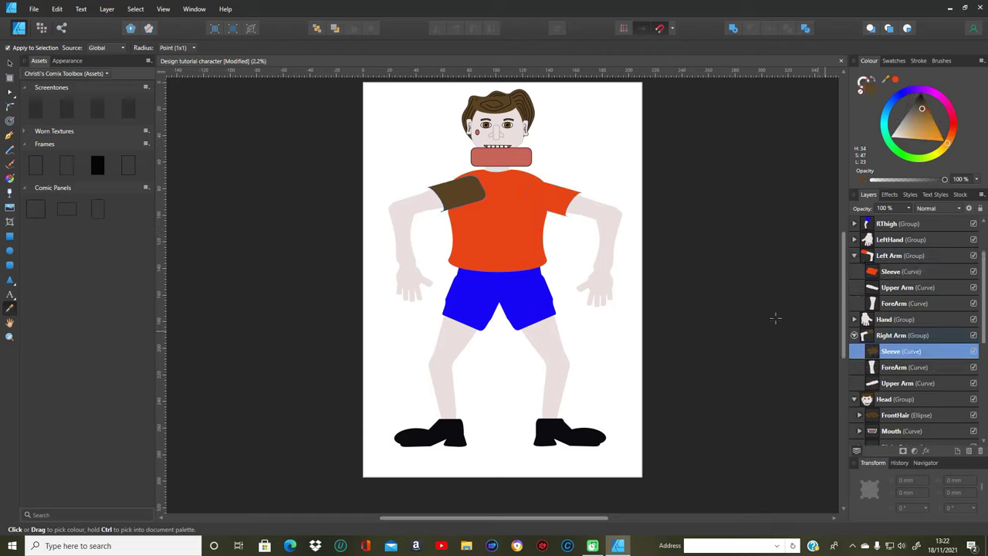
click(497, 225)
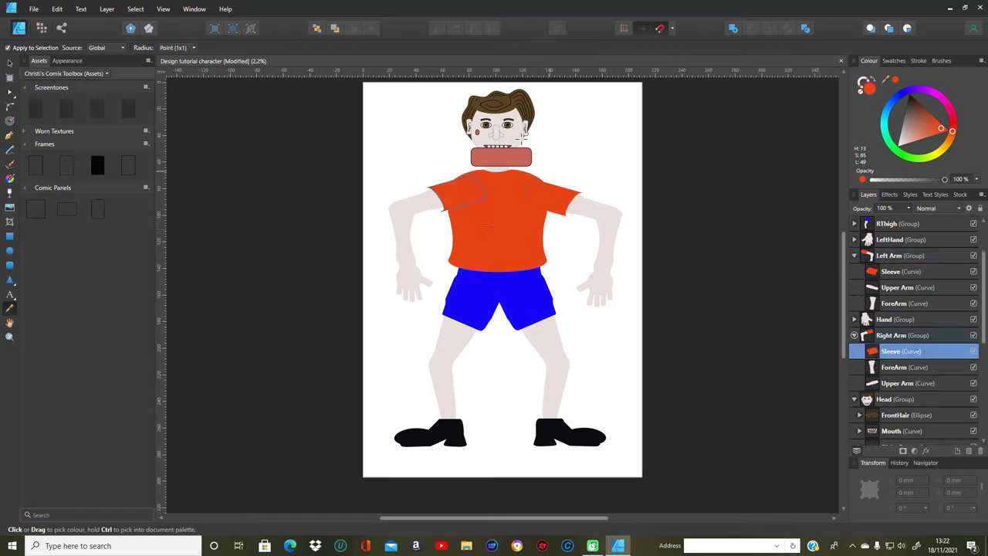
Narrow the rounded rectangle over the chin from both sides to about 28 mm wide, keeping it centred below the mouth.
click(10, 63)
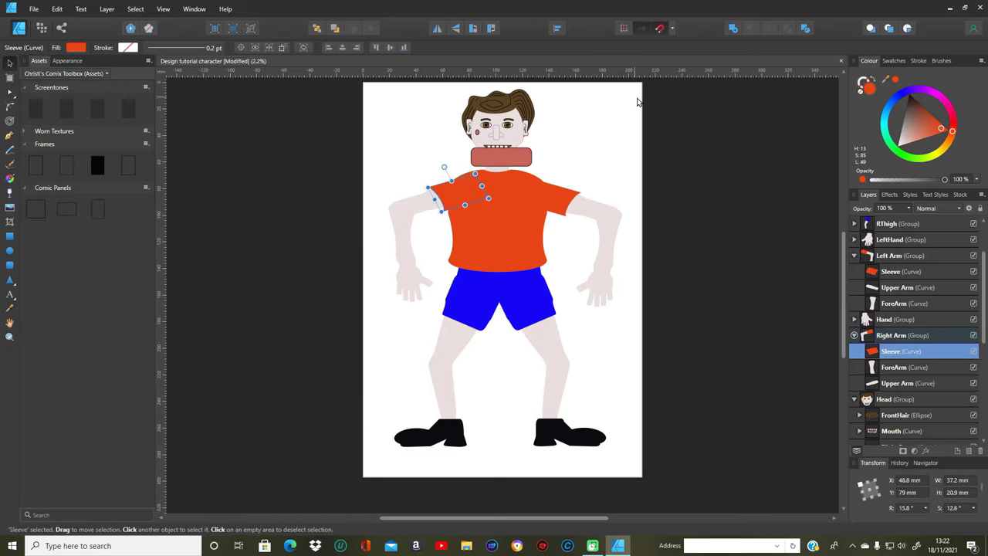
click(163, 9)
mouse_move(145, 26)
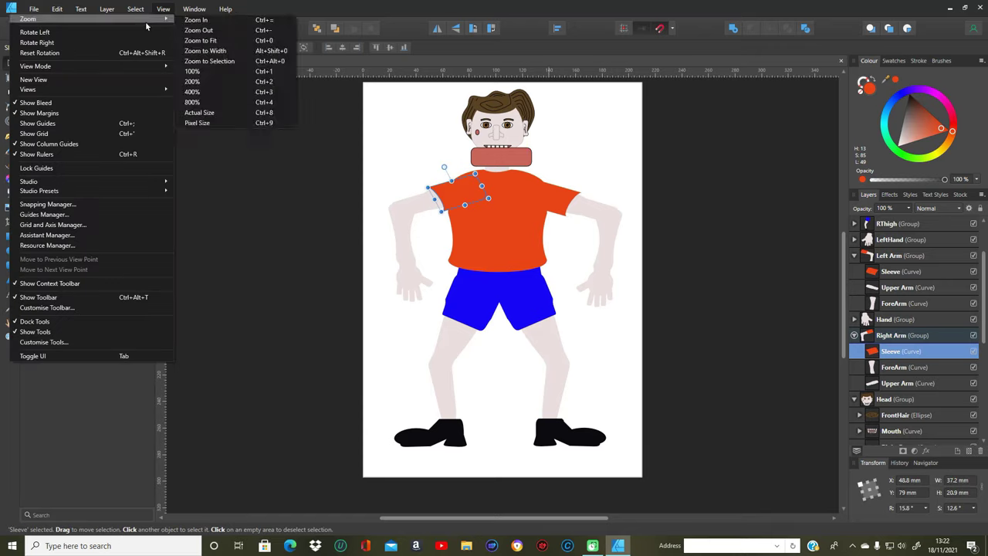
click(217, 71)
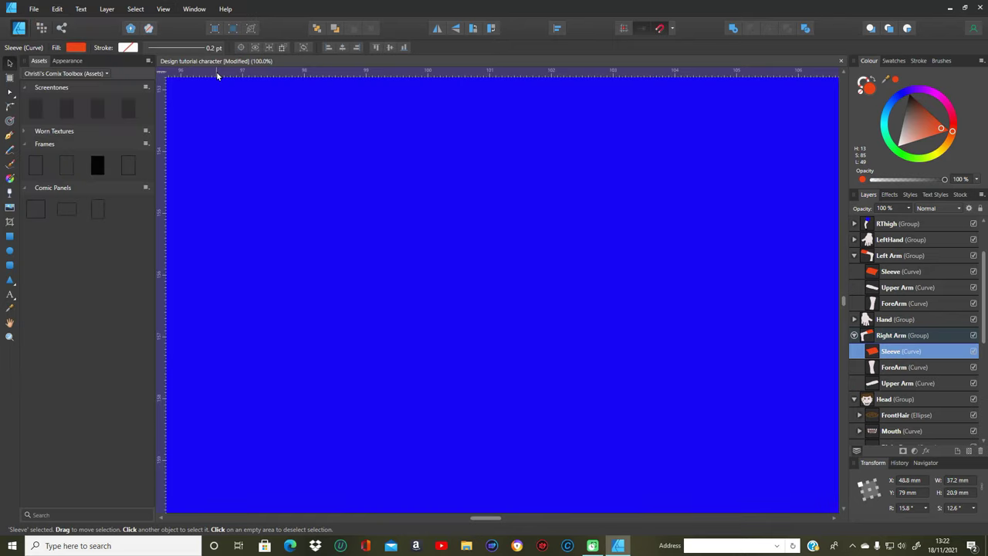
drag(844, 303, 844, 157)
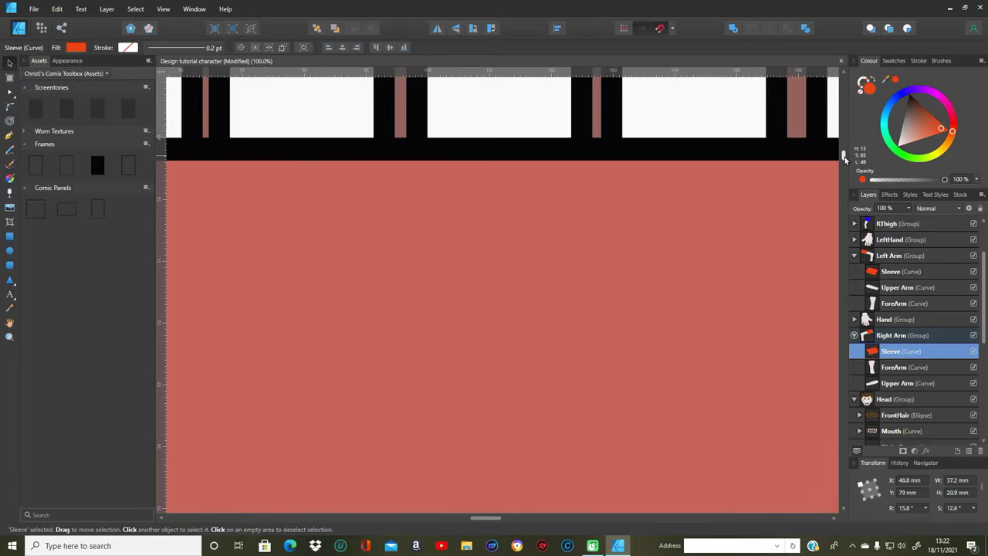
click(162, 9)
mouse_move(159, 19)
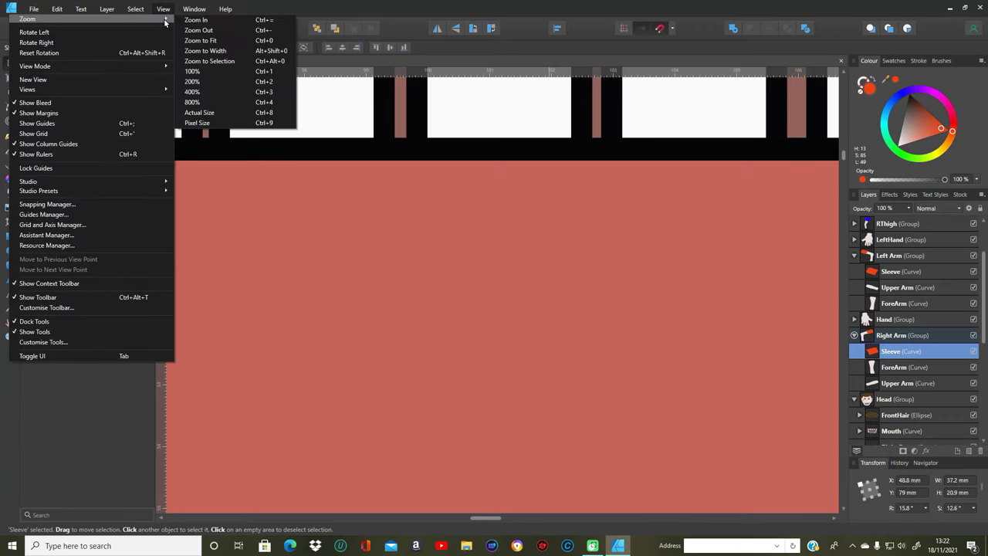
click(225, 31)
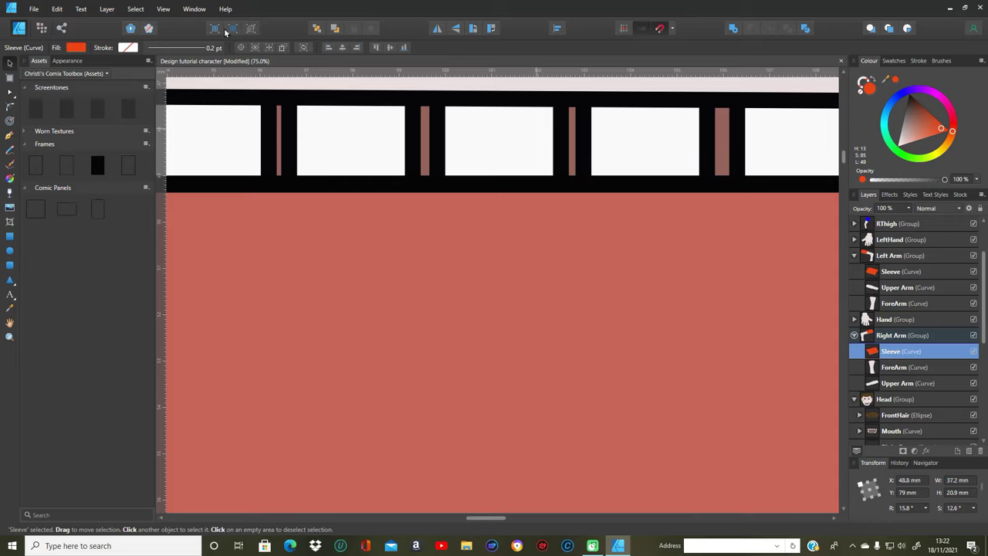
key(ctrl+minus)
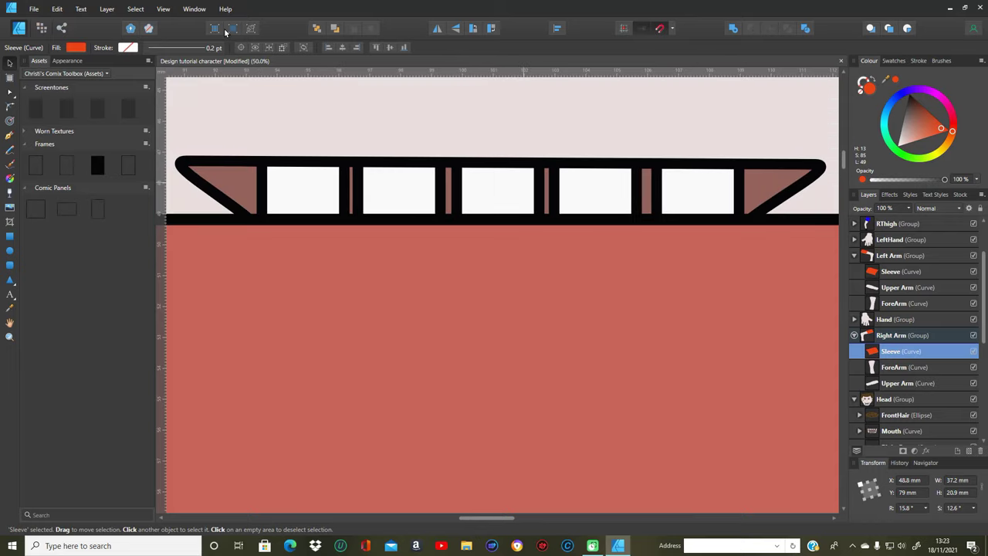
key(ctrl+minus)
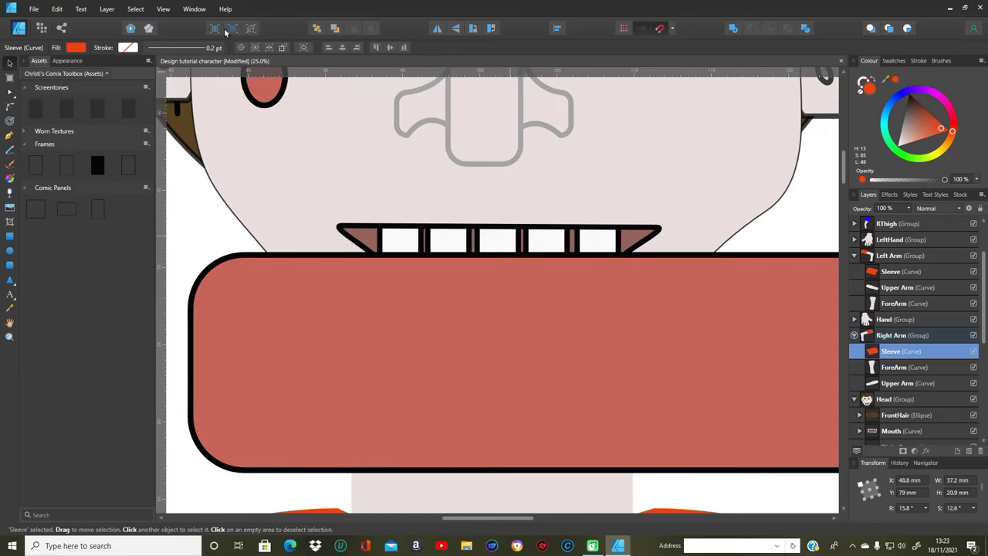
key(ctrl+minus)
key(ctrl+minus)
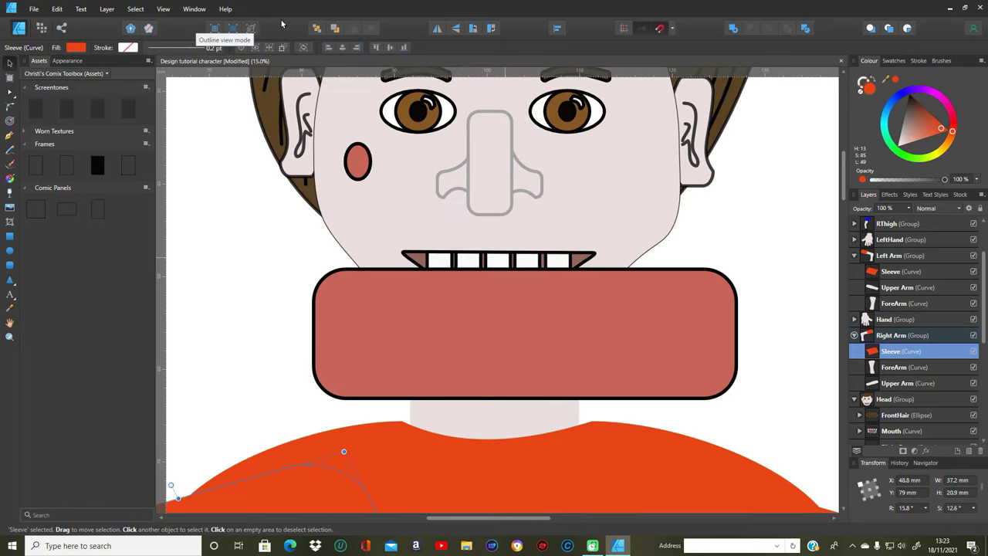
click(703, 319)
drag(737, 334, 634, 334)
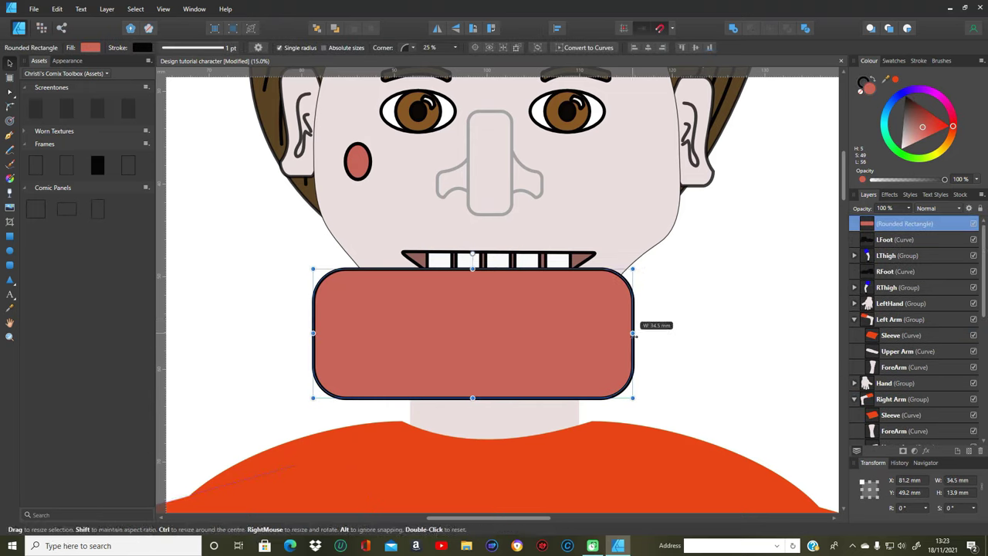
drag(313, 333, 368, 333)
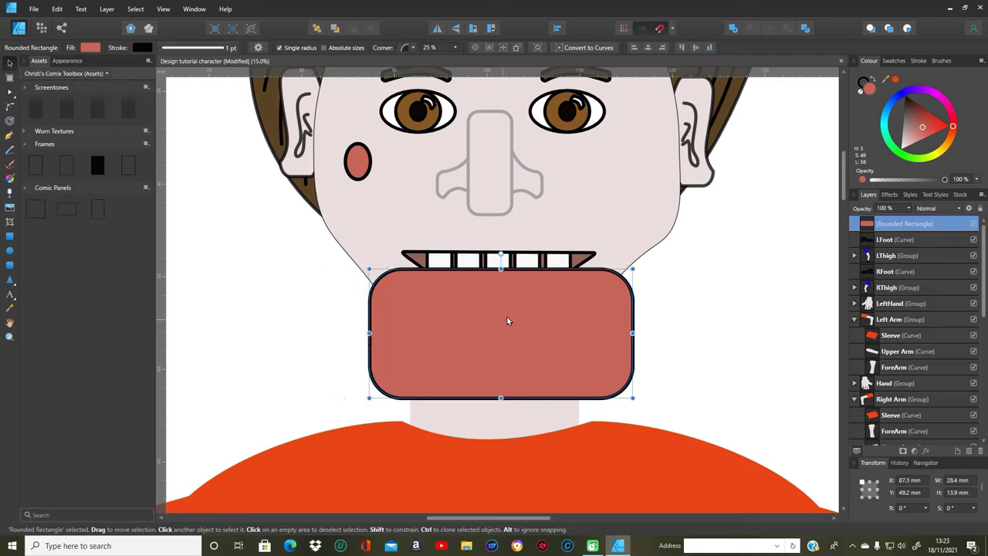
Convert the rounded rectangle to curves and pull its upper-right side node up to form a pointed peak beside the mouth.
click(589, 47)
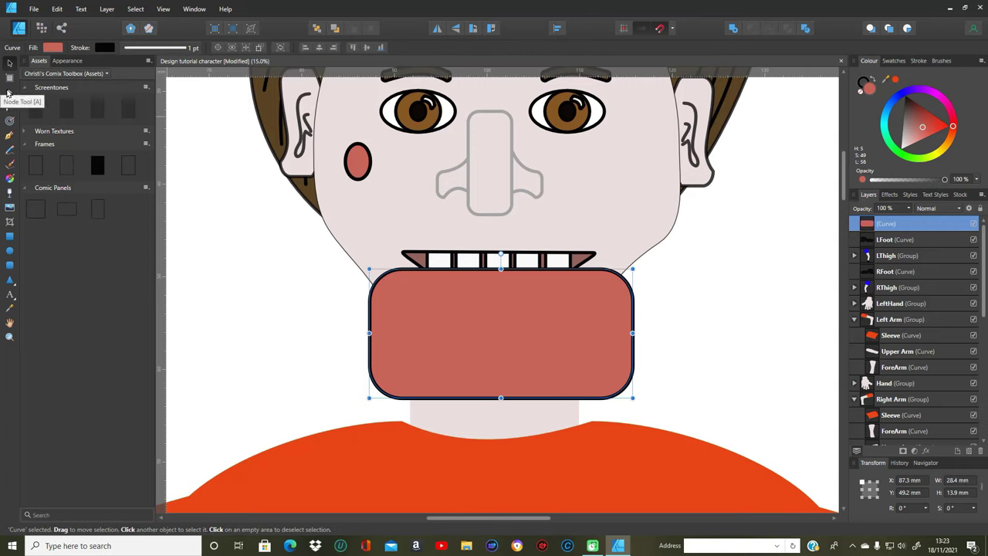
click(10, 92)
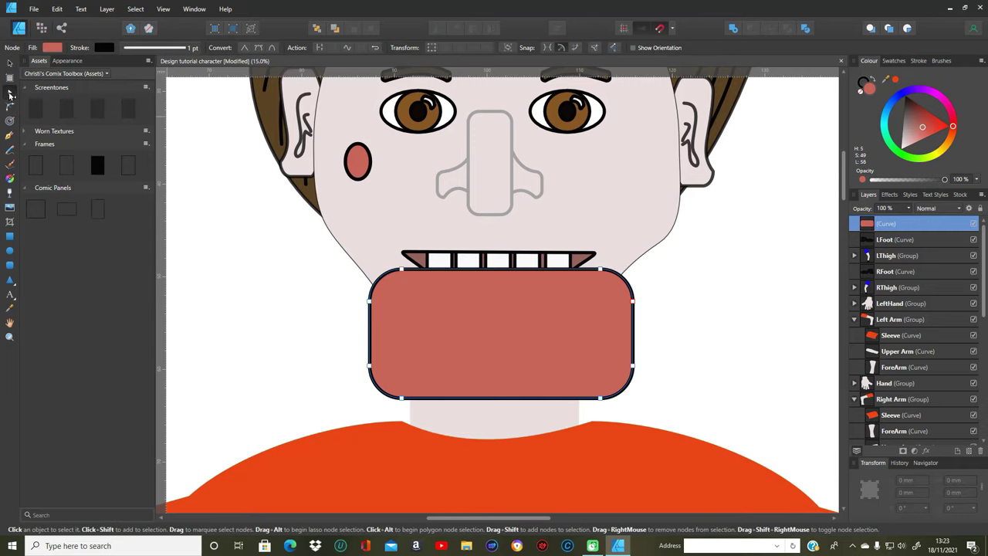
click(11, 94)
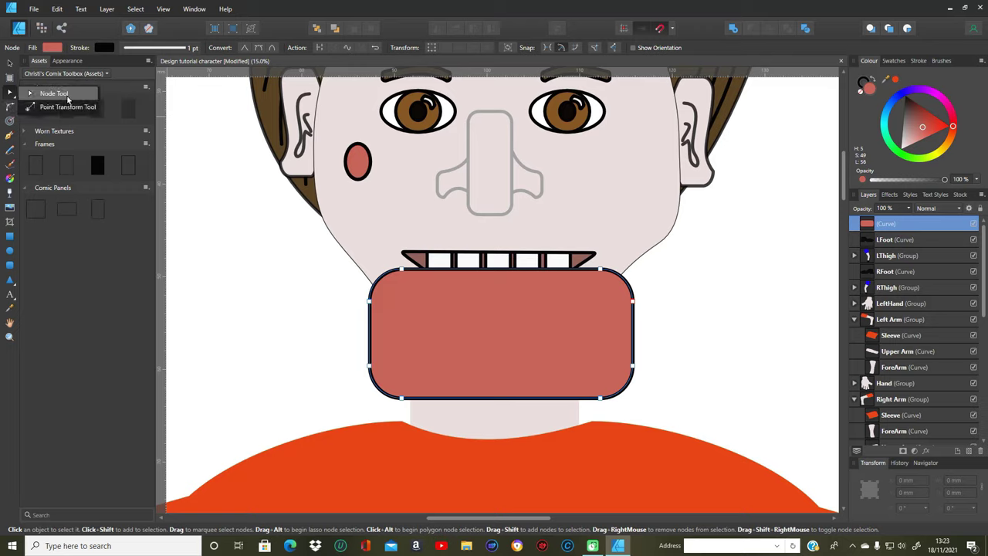
click(67, 94)
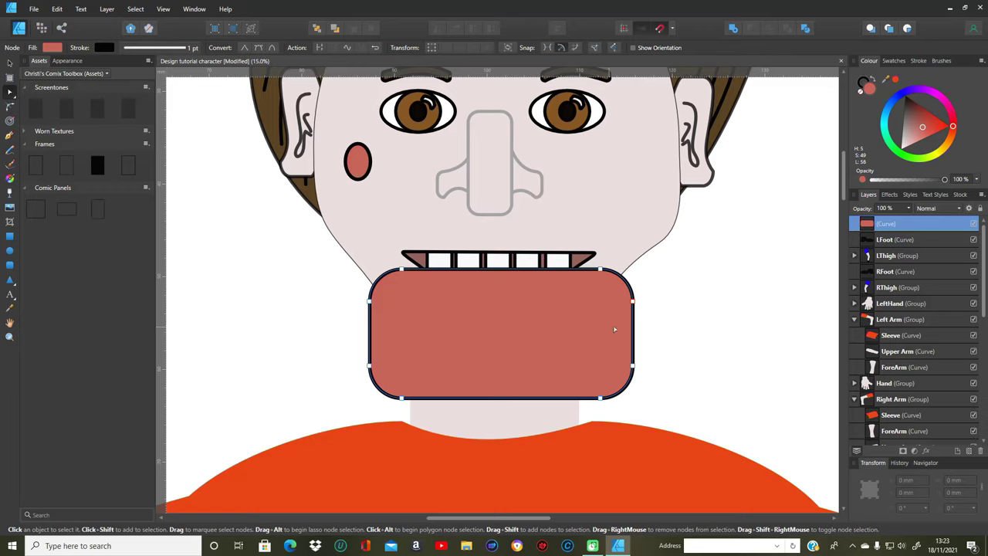
drag(633, 303, 624, 214)
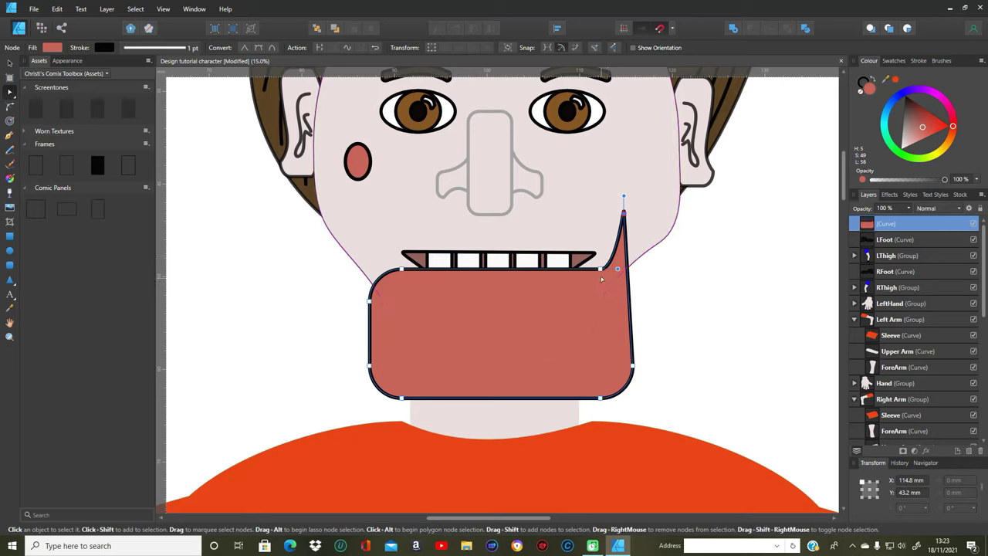
drag(599, 270, 591, 268)
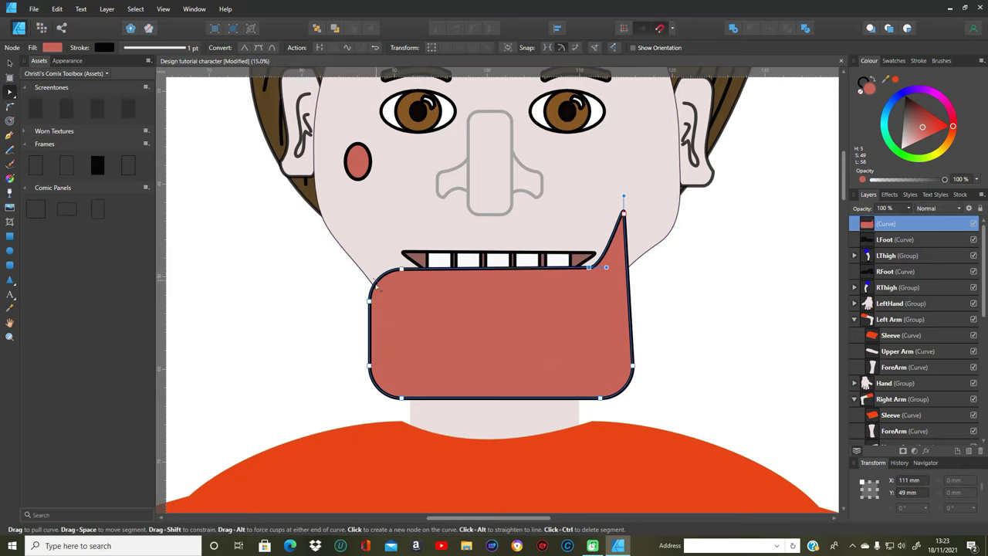
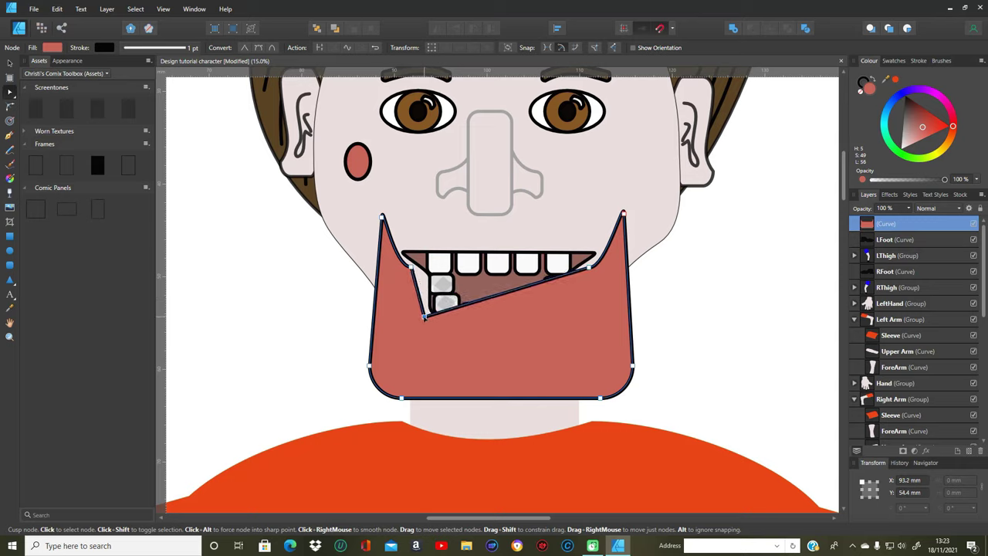
Curve the beard shape's inner edge around the teeth on the mouth's left side, adding a node just below the lower-left tooth.
click(412, 269)
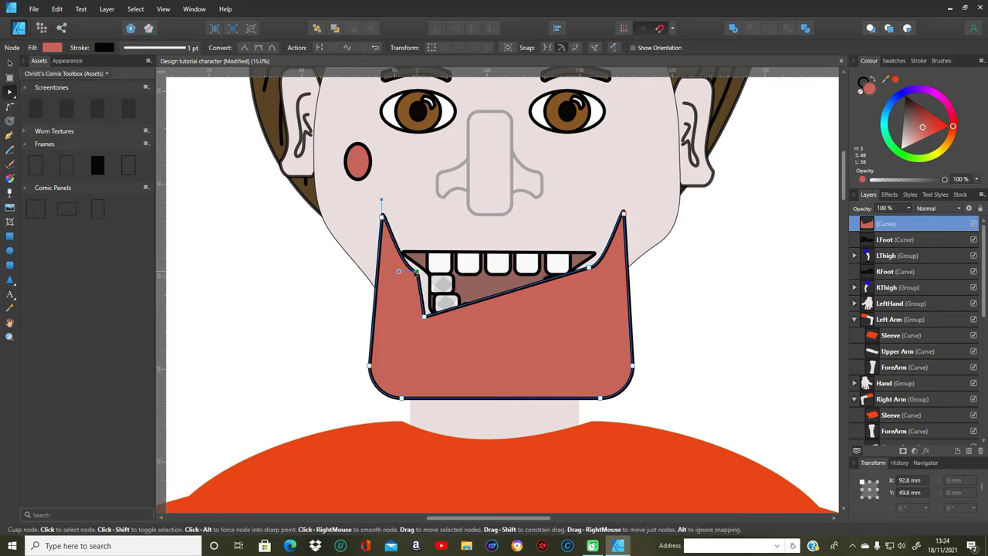
drag(417, 276, 438, 325)
click(436, 318)
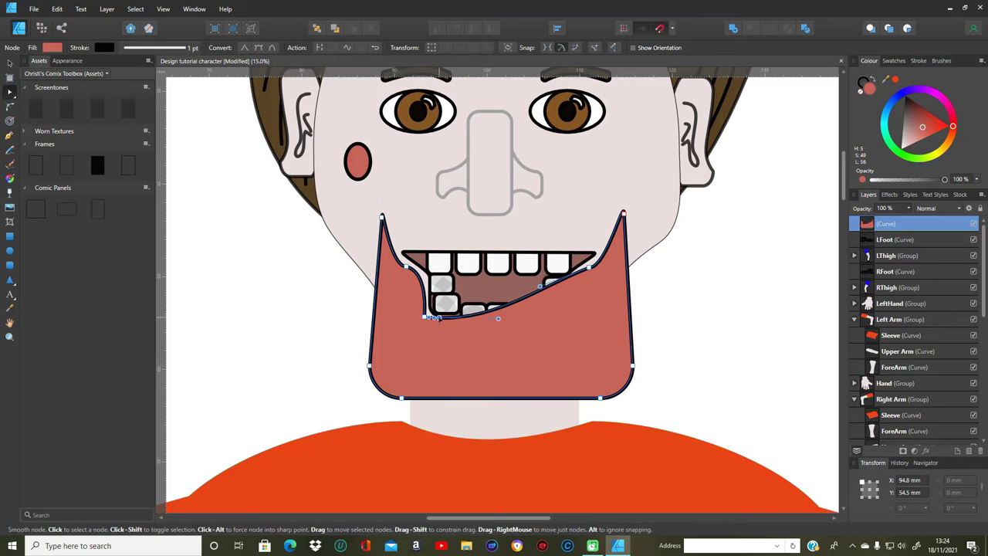
drag(439, 319, 442, 326)
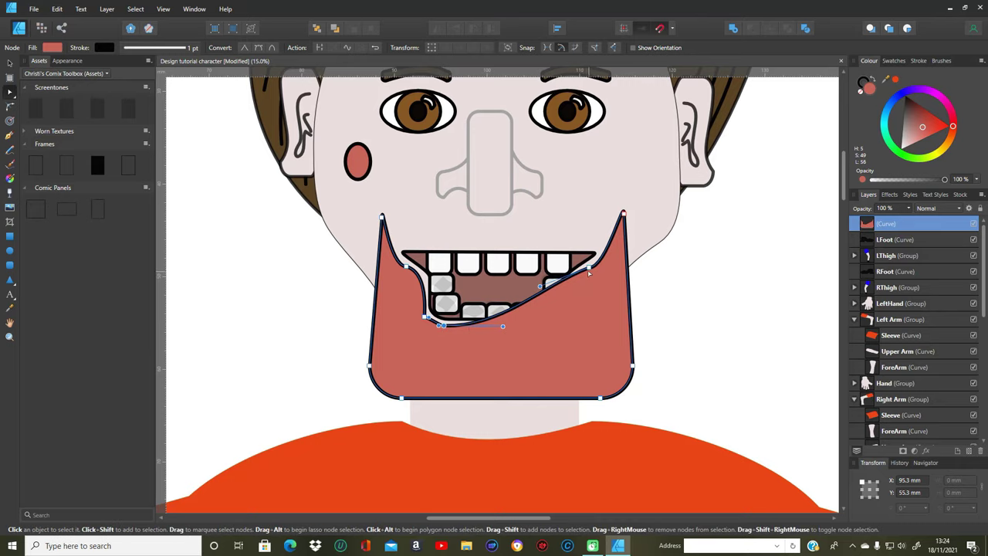
Lower the inner right node beneath the teeth, flatten the edge under the mouth, and add a node at the lower-right mouth corner.
drag(589, 275, 548, 325)
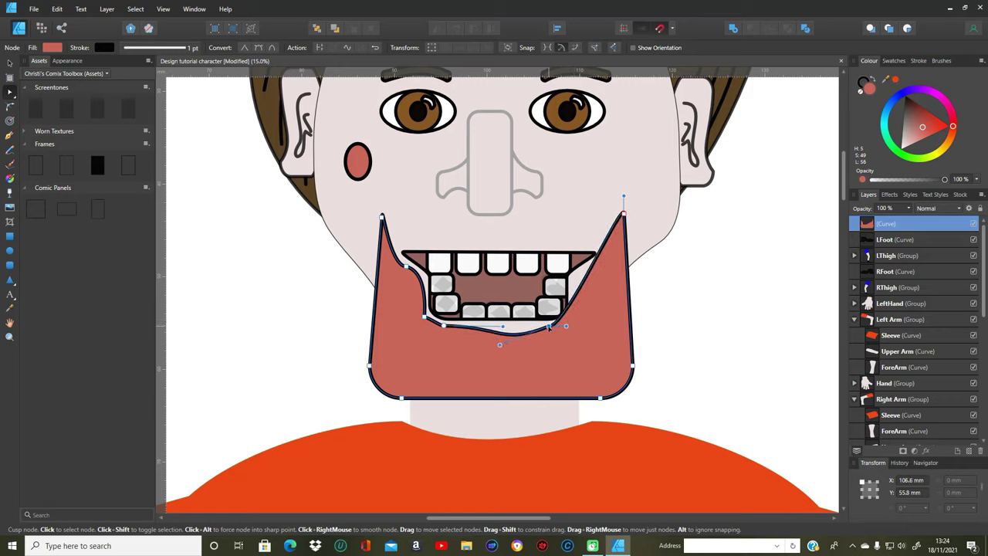
drag(500, 345, 498, 330)
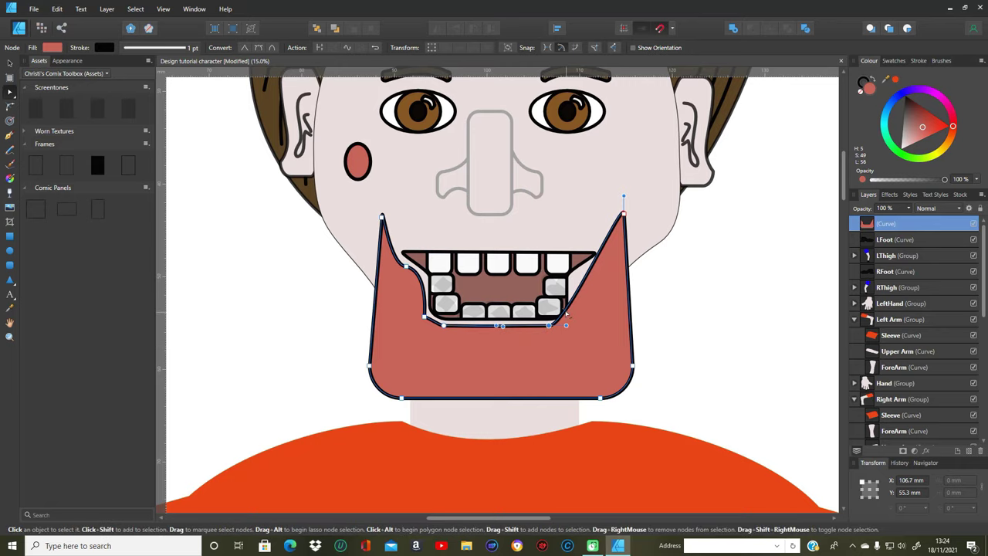
click(564, 312)
drag(567, 315, 571, 319)
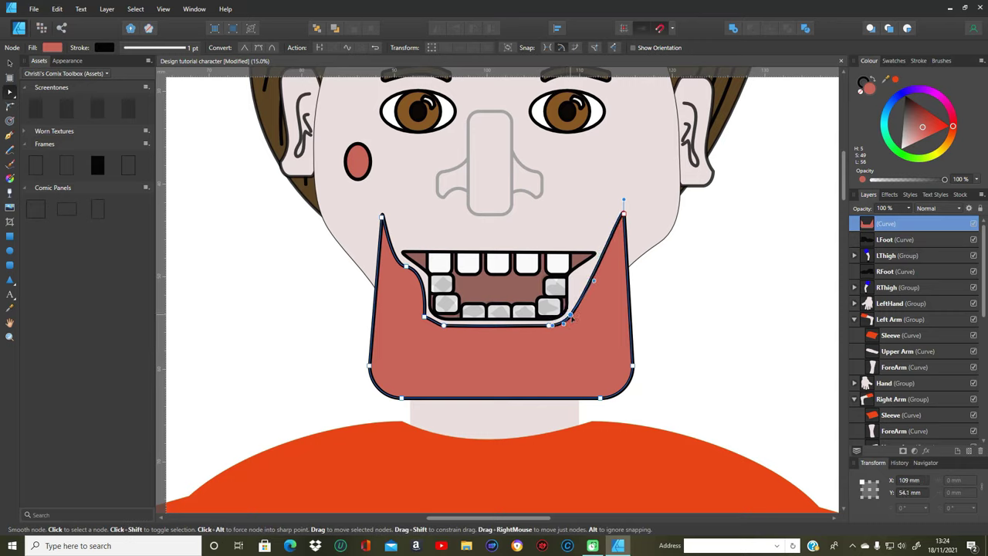
Add a node on the beard's inner right edge and bend its curve to follow the mouth's upper-right corner up to the peak.
click(595, 272)
drag(595, 272, 579, 281)
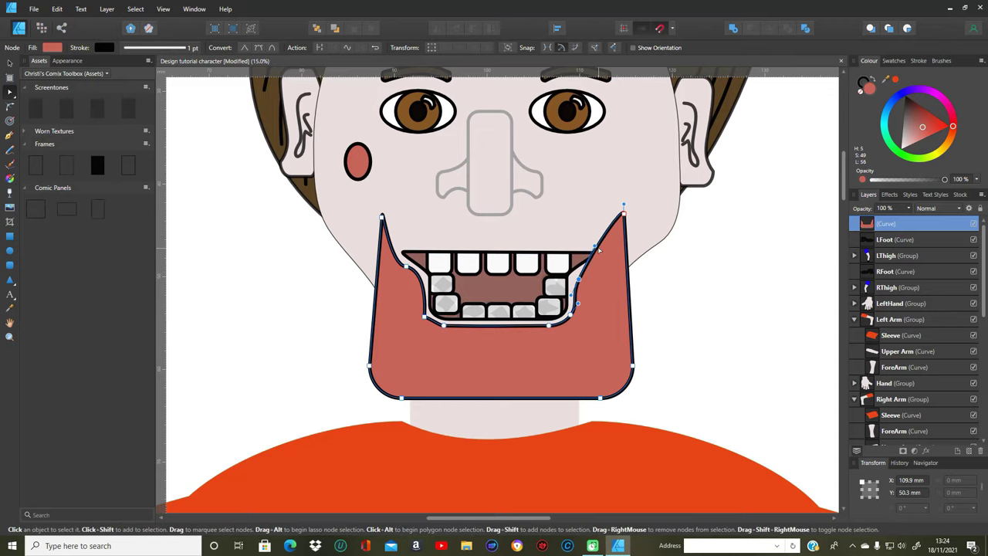
drag(598, 250, 602, 259)
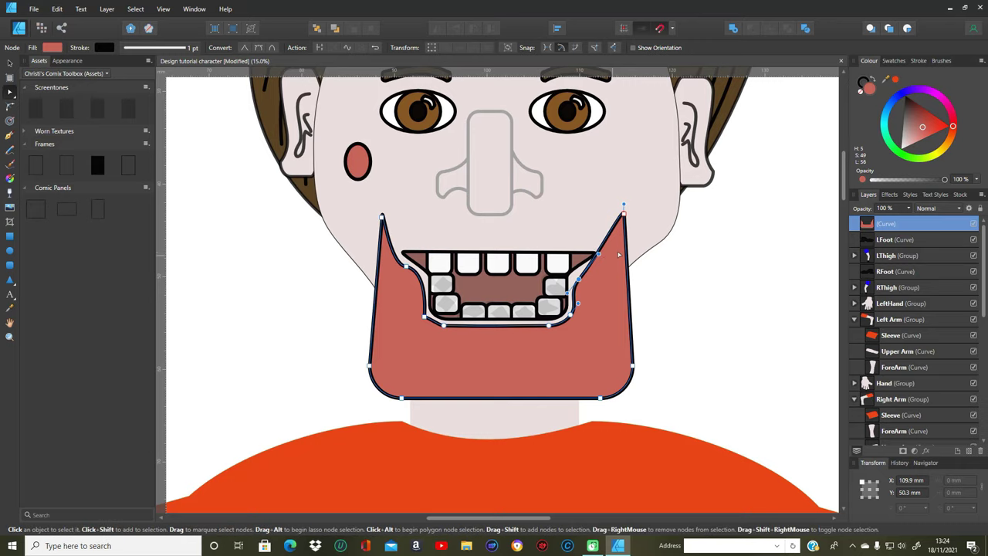
drag(599, 255, 602, 263)
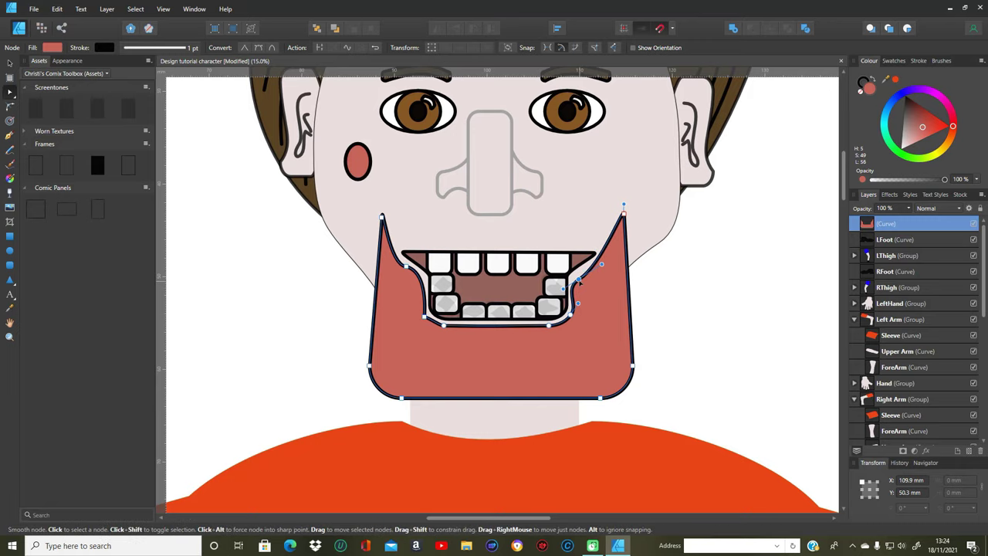
drag(577, 281, 579, 277)
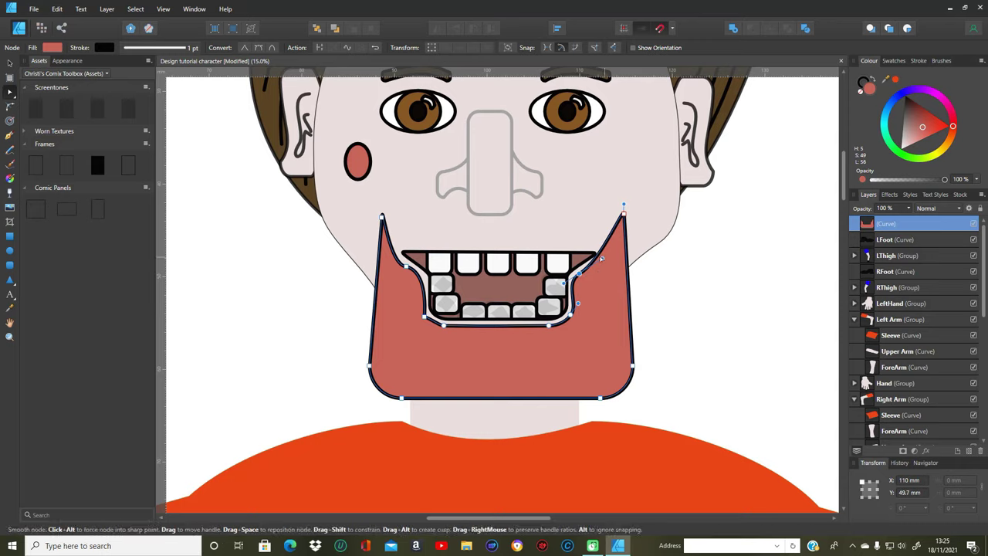
drag(602, 259, 607, 266)
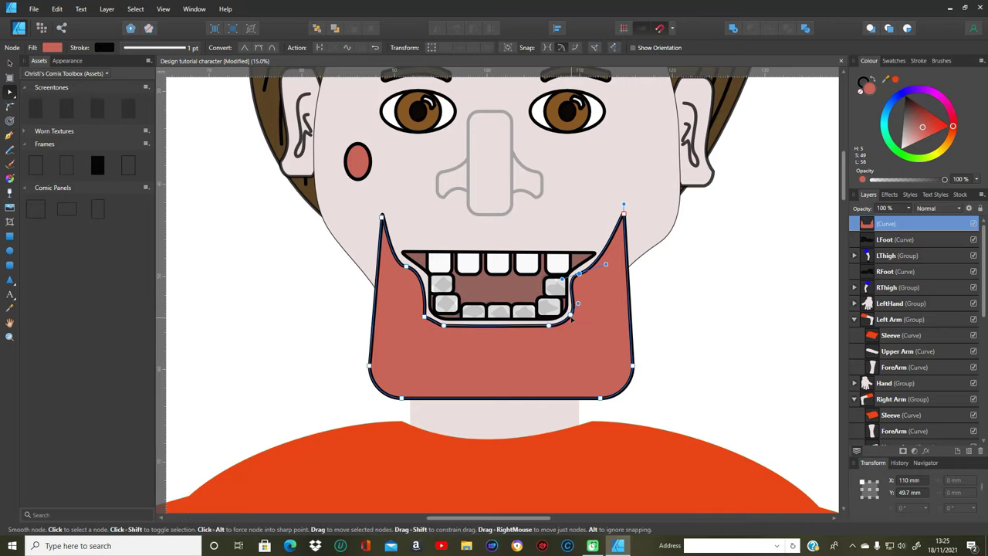
Fine-tune the beard's two inner right nodes and their handles so the edge curves smoothly and clears the teeth.
click(571, 319)
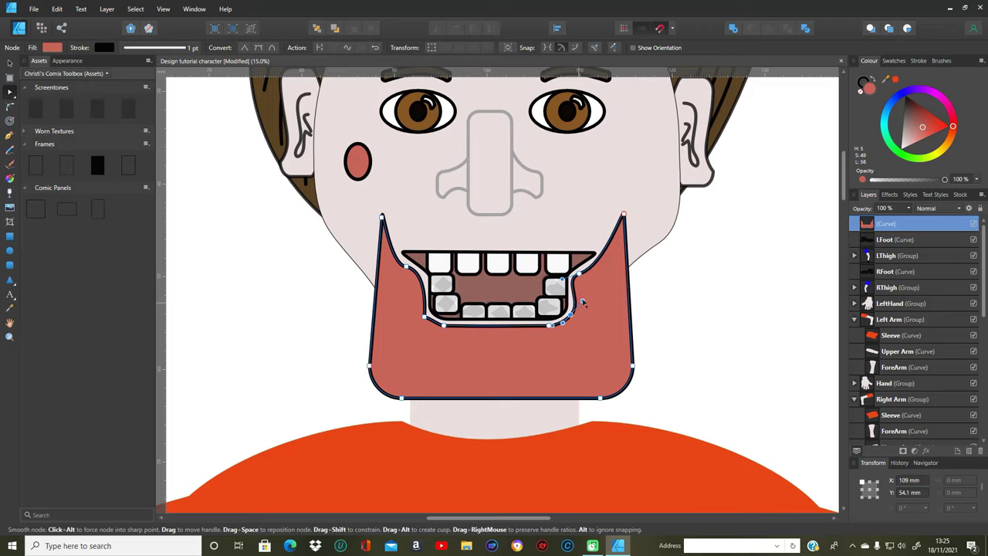
drag(583, 303, 583, 307)
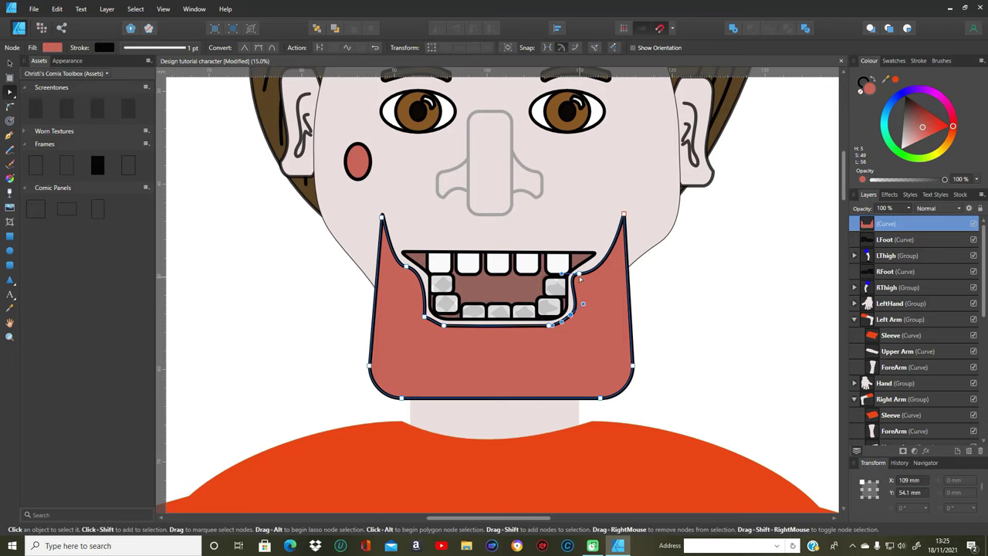
drag(581, 275, 612, 264)
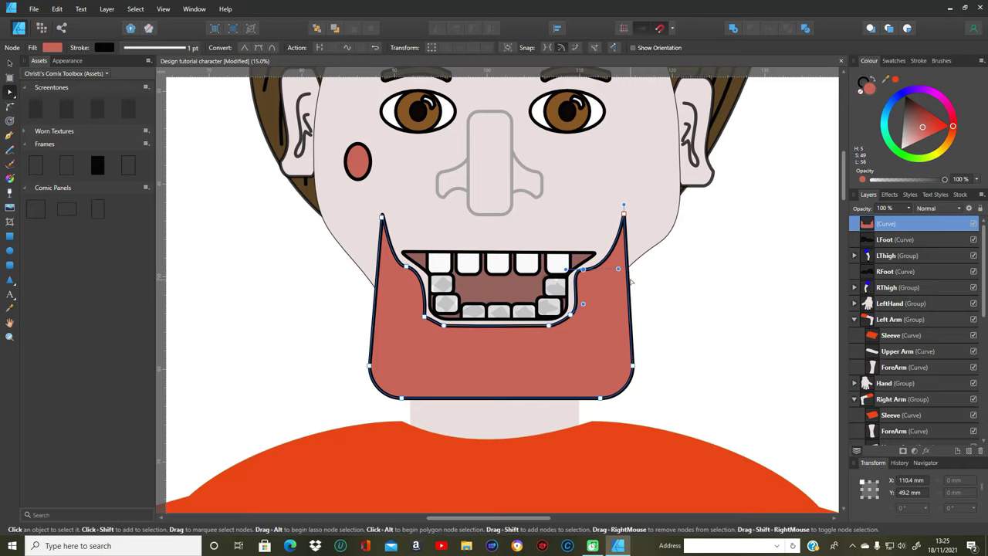
drag(618, 269, 616, 264)
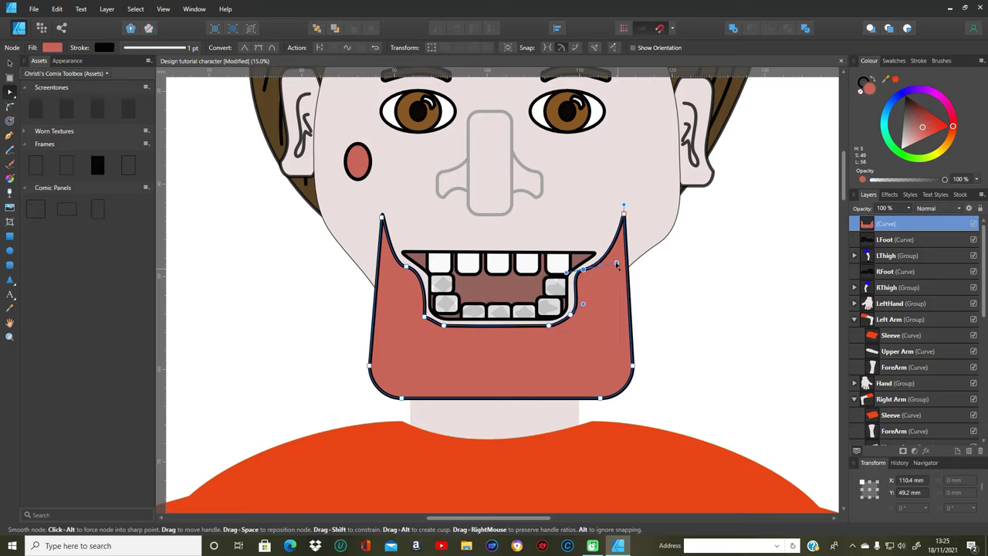
click(572, 319)
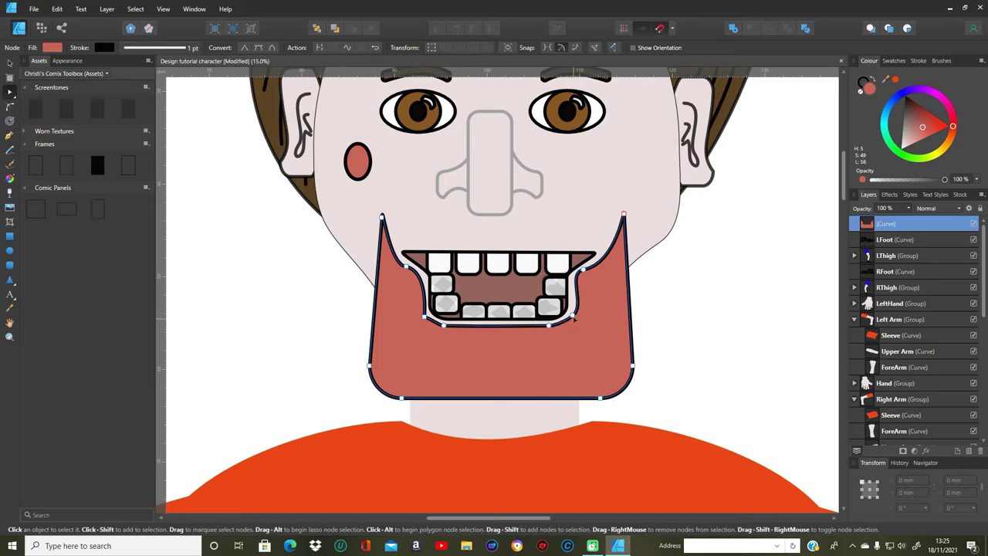
click(572, 318)
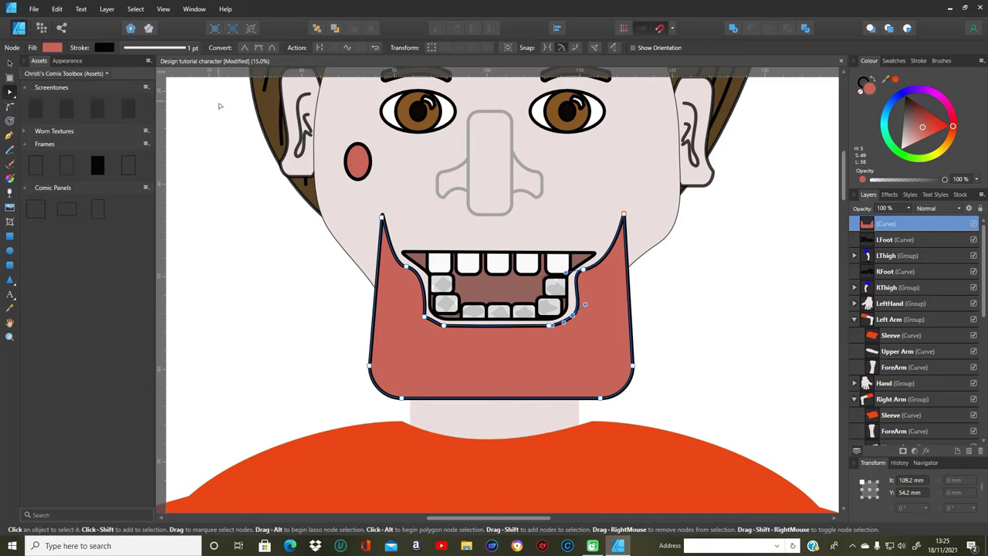
Delete the selected lower-right inner node of the beard and replace it with a new one curving around the mouth's lower-right corner.
click(57, 8)
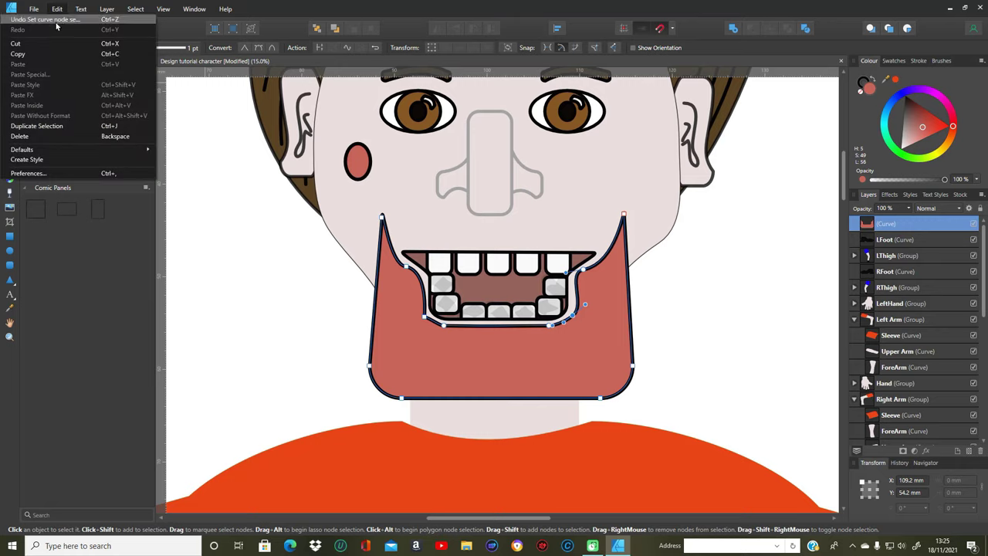
click(21, 136)
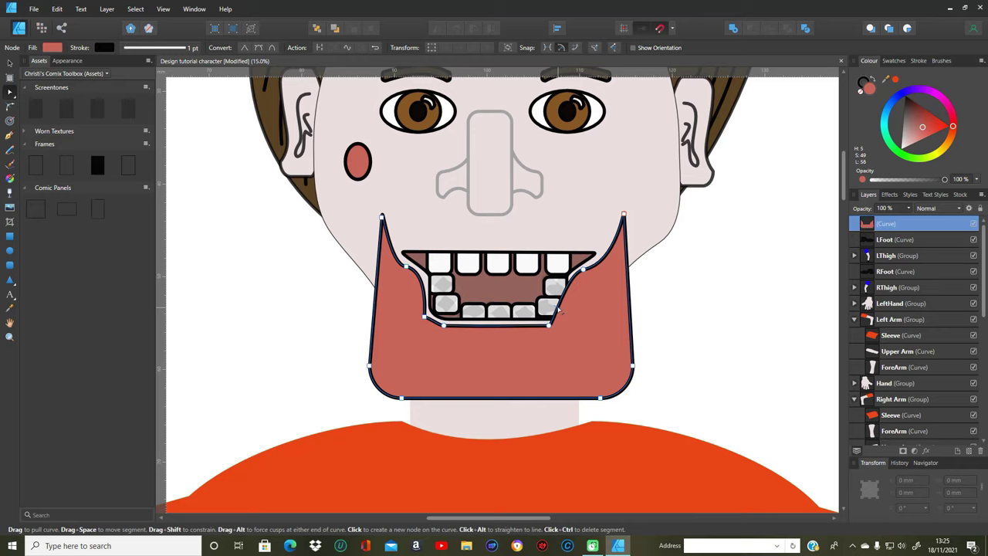
click(564, 309)
drag(569, 314, 563, 325)
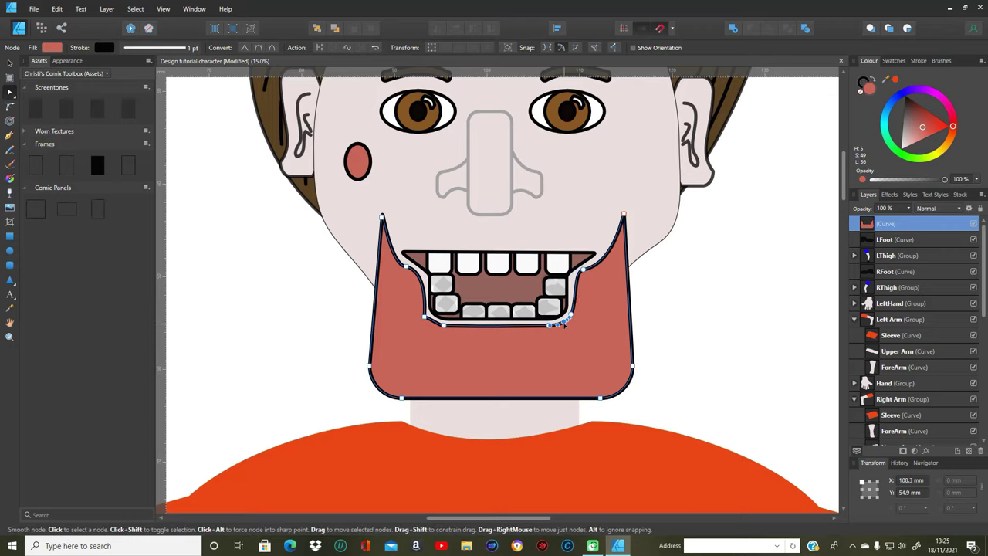
drag(564, 325, 562, 324)
click(738, 331)
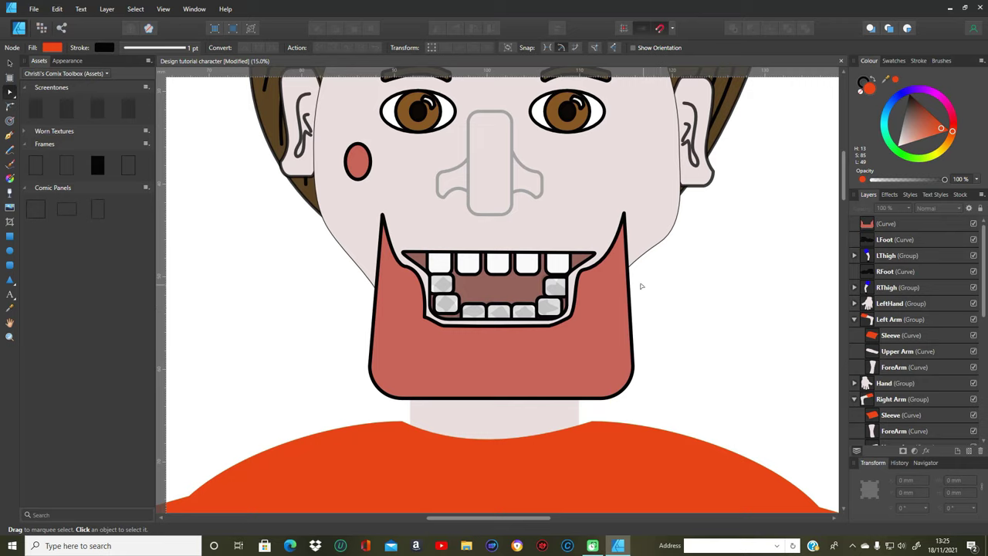
Add a node on the beard's inner right edge at about X 108.9, Y 51.4 mm, beside the lower teeth.
click(581, 287)
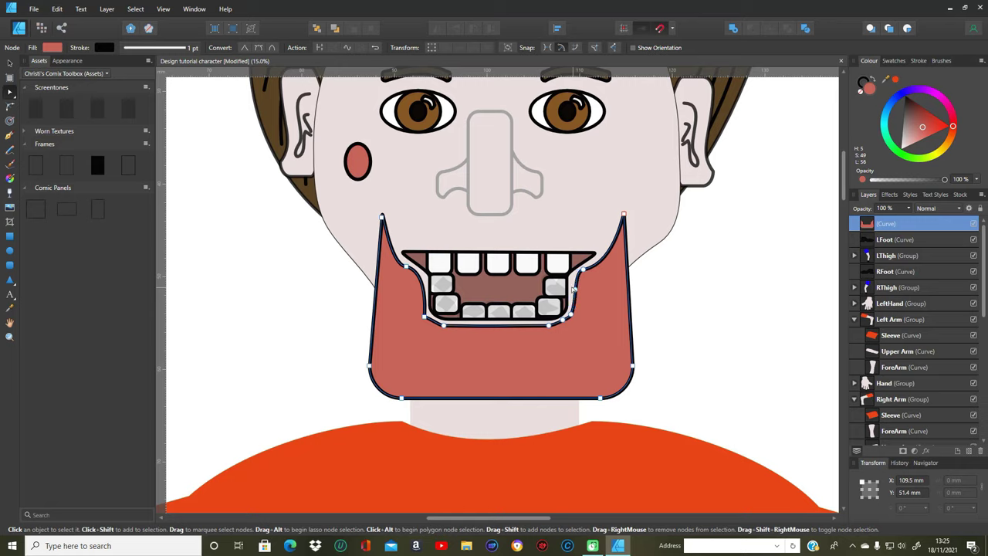
click(573, 290)
key(Up)
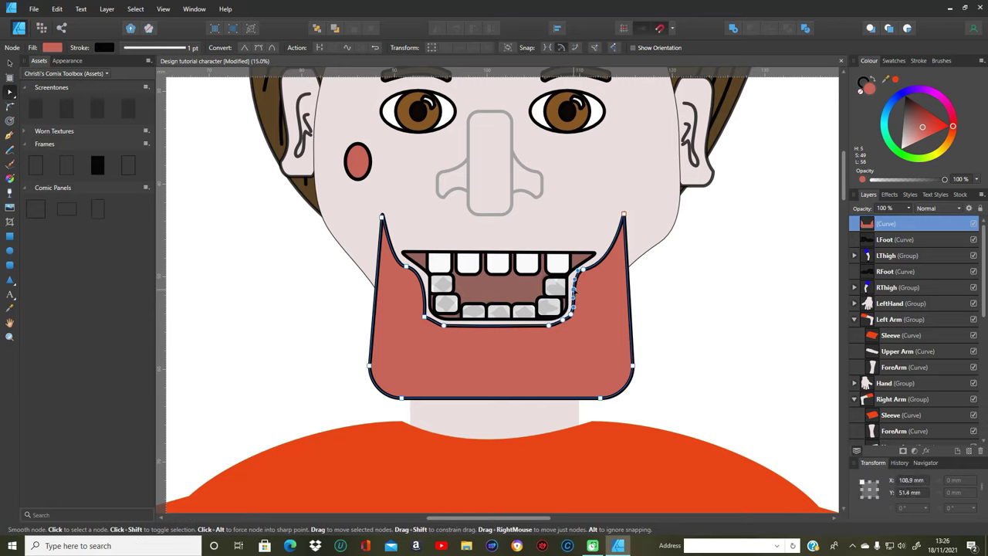
click(703, 309)
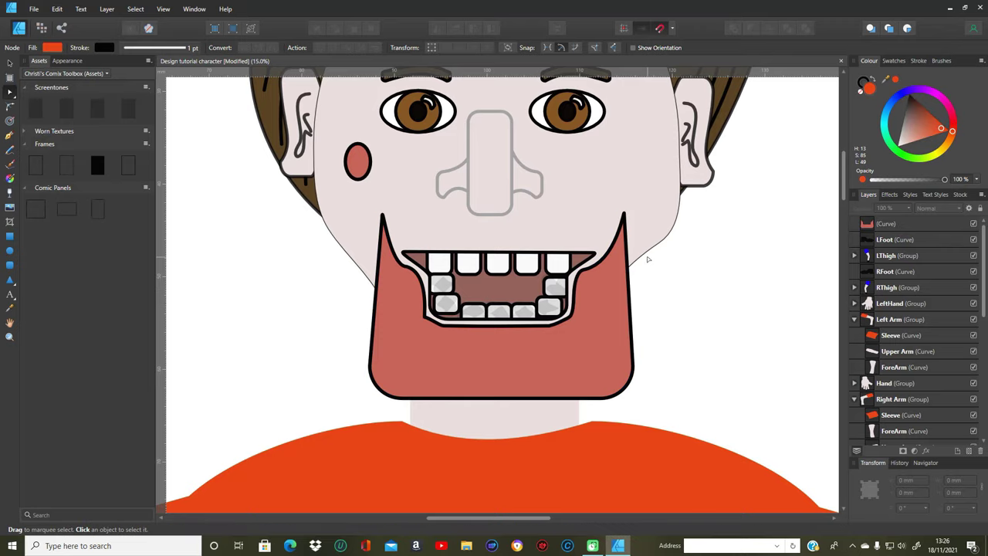
Raise the beard's lower-left outer node to about X 88, Y 55.1 mm, and add a node below it, pulled in to about X 90.4, Y 59.7 mm.
click(378, 390)
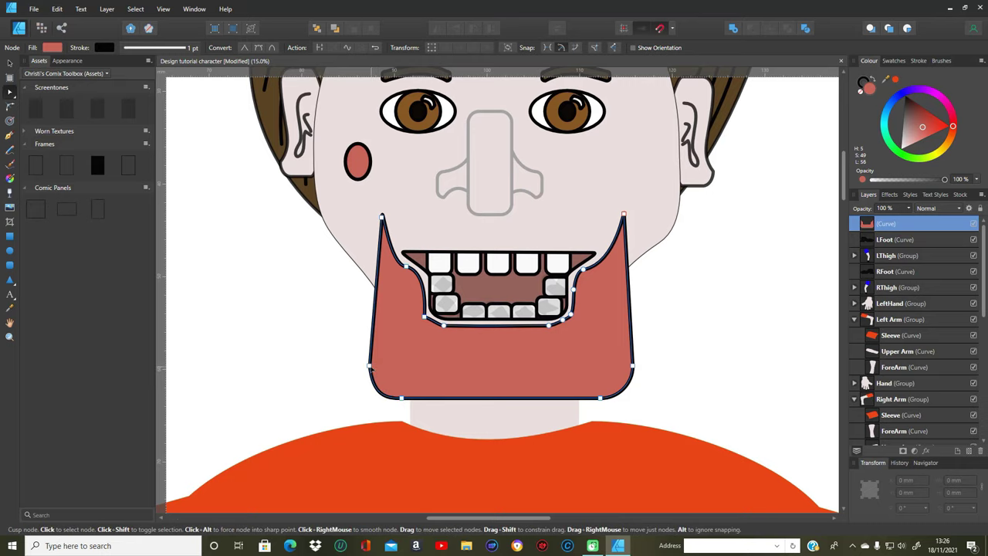
drag(368, 366, 376, 325)
click(384, 369)
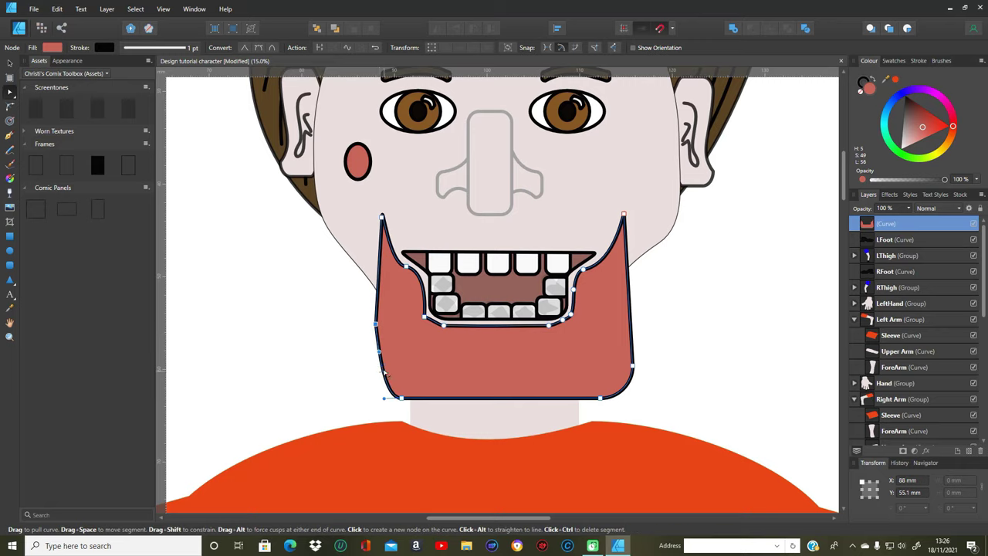
drag(383, 369, 397, 367)
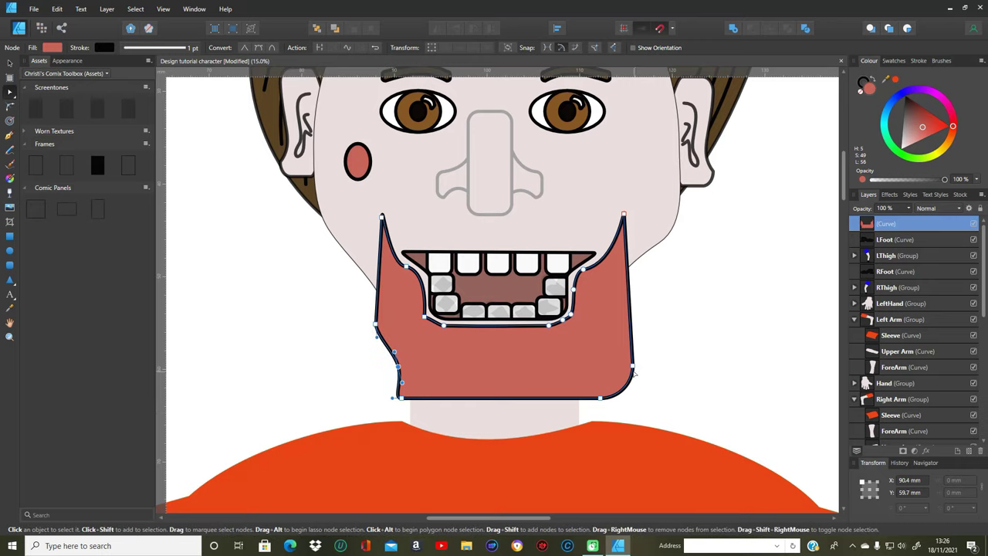
Raise the beard's lower-right outer node to about X 114.8, Y 55.5 mm, and add a node below it, pulled inward to mirror the left side.
drag(632, 364, 625, 369)
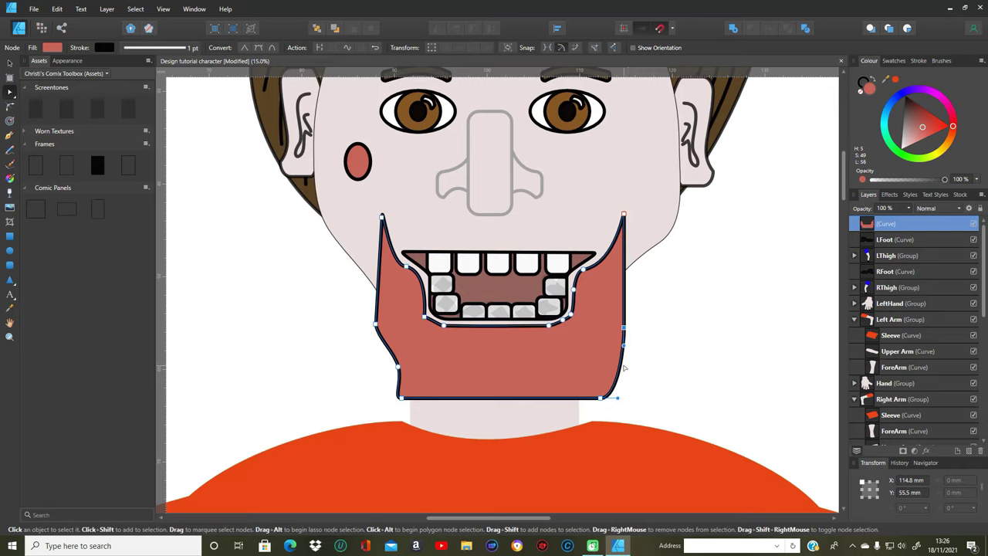
click(624, 369)
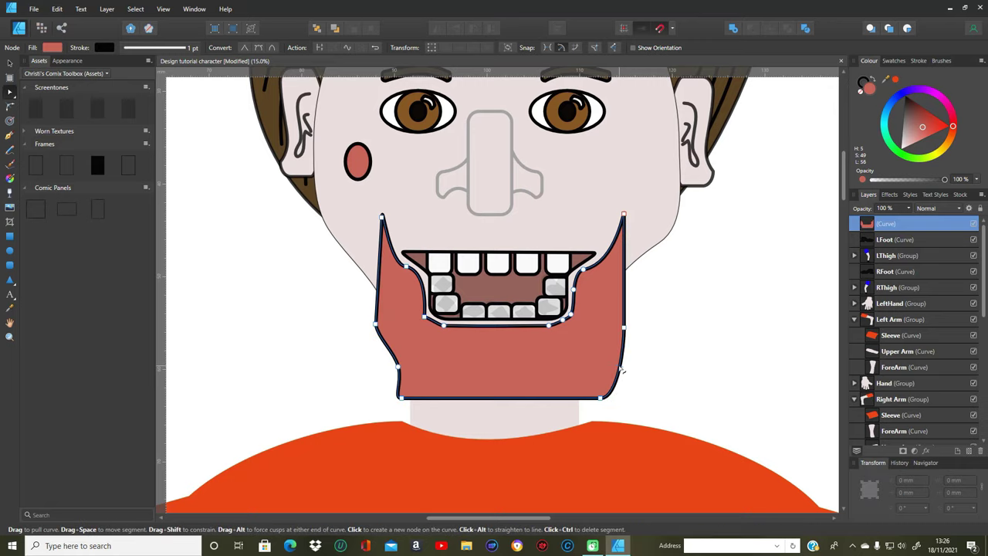
drag(622, 368, 596, 369)
click(676, 417)
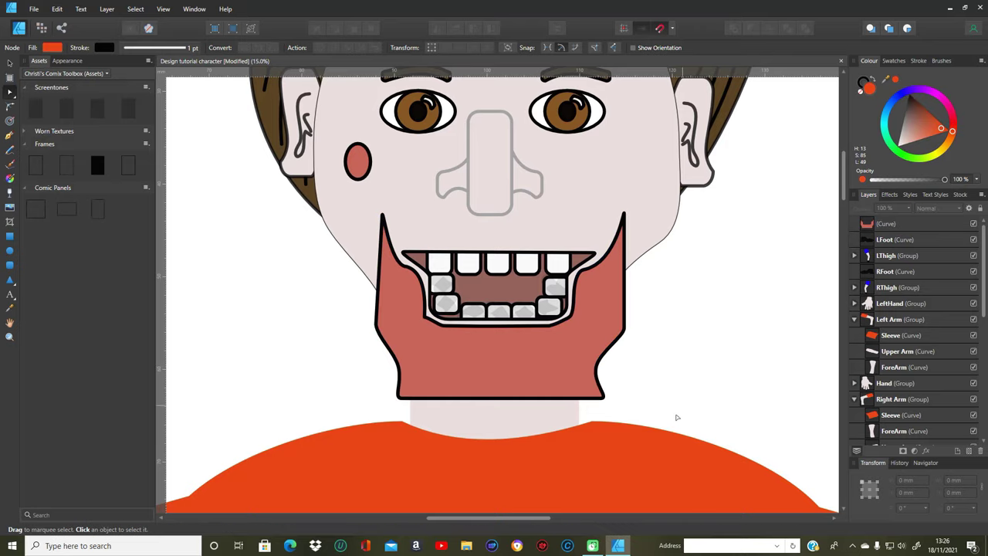
Bend the beard's straight bottom edge downward into a rounded curve reaching almost to the shirt's neckline.
click(476, 399)
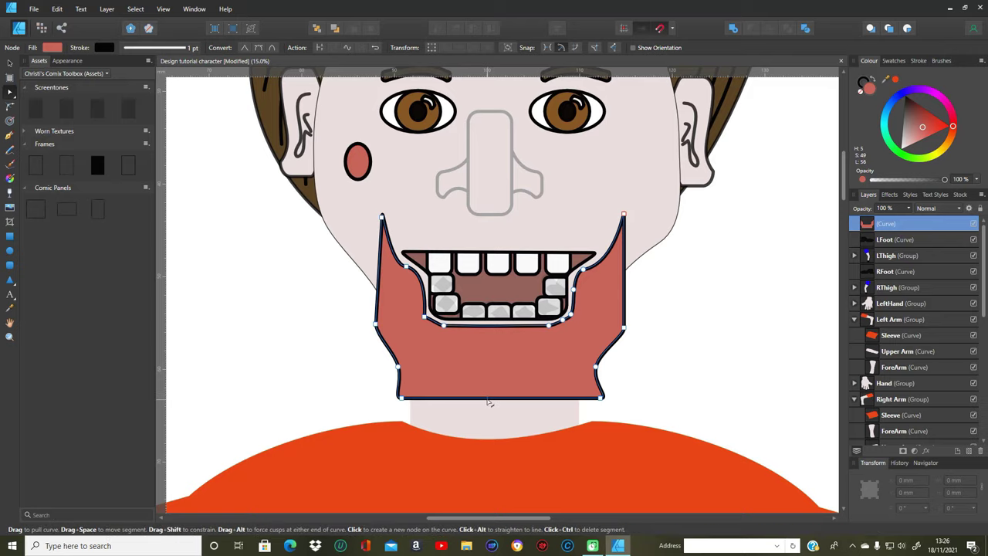
drag(489, 401, 482, 436)
click(655, 421)
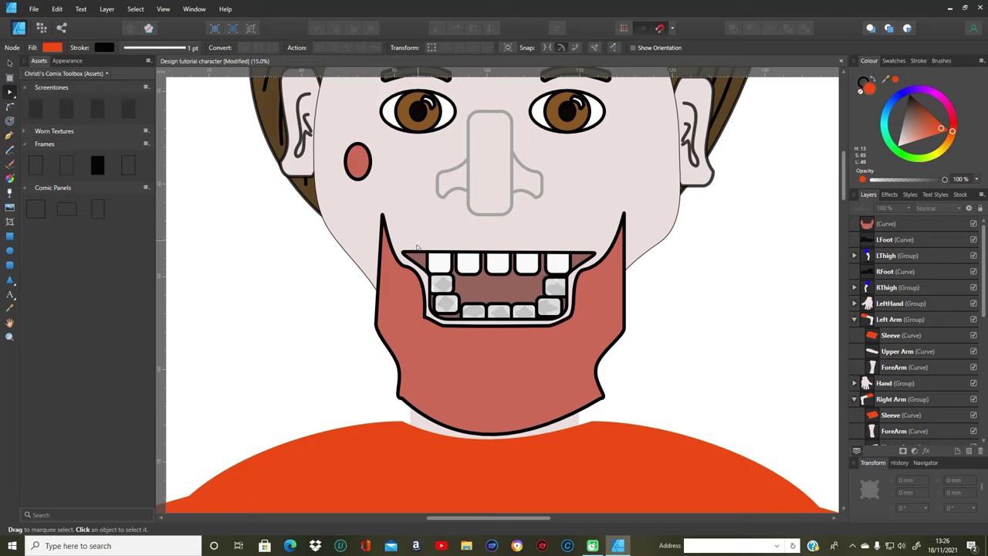
Add a node on each outer side edge of the beard and move both outward onto the face outline beside the mouth.
click(380, 261)
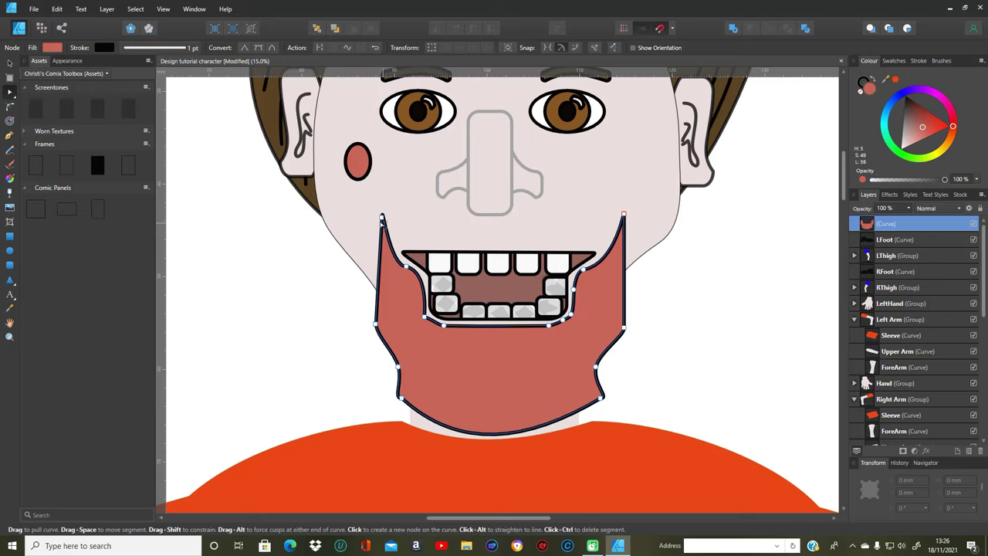
click(377, 284)
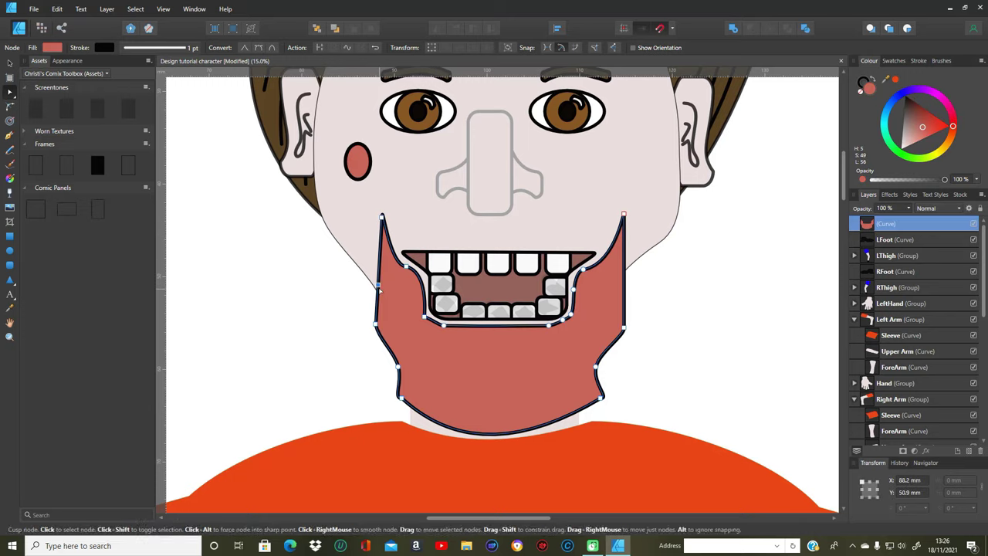
drag(378, 284, 360, 270)
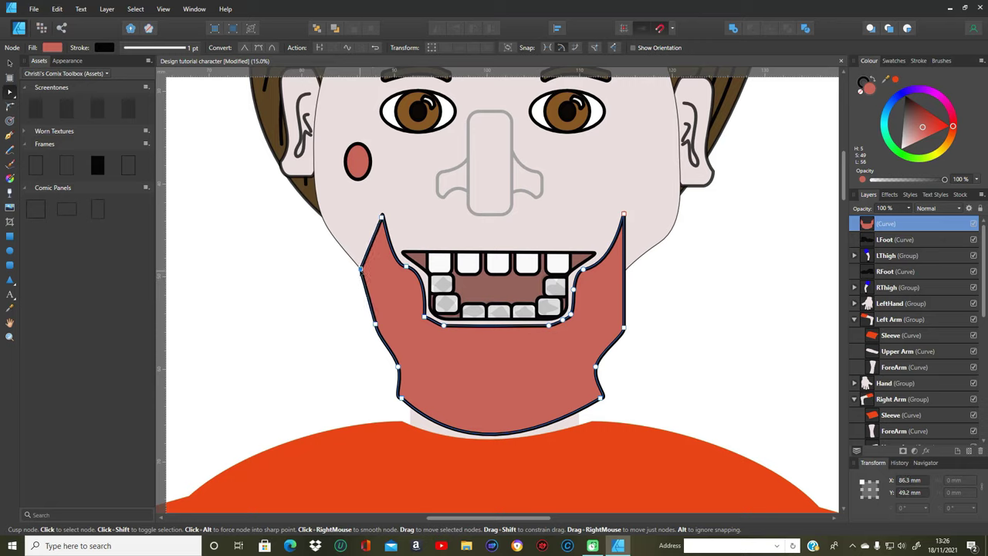
click(623, 283)
mouse_move(629, 282)
mouse_down()
mouse_move(650, 248)
mouse_move(633, 264)
mouse_up()
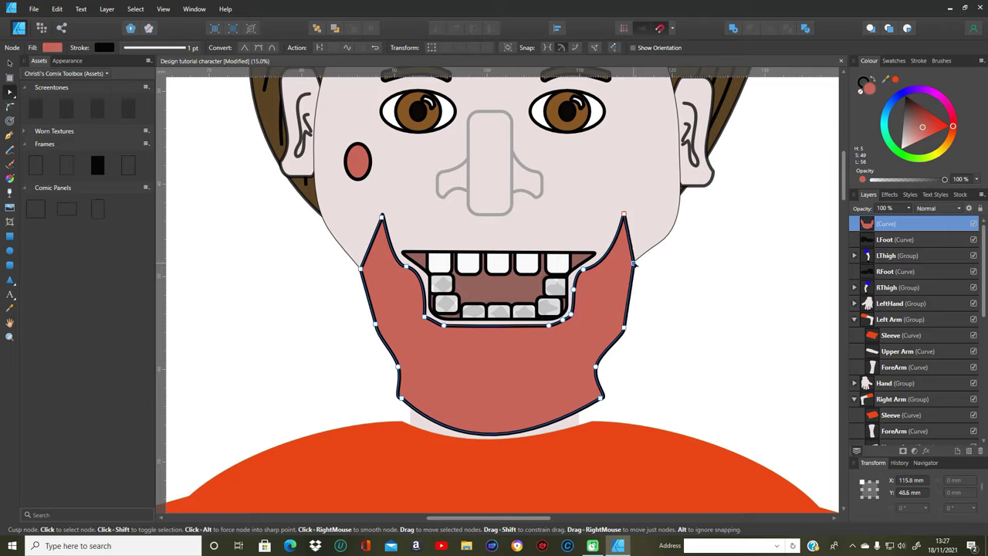
click(697, 291)
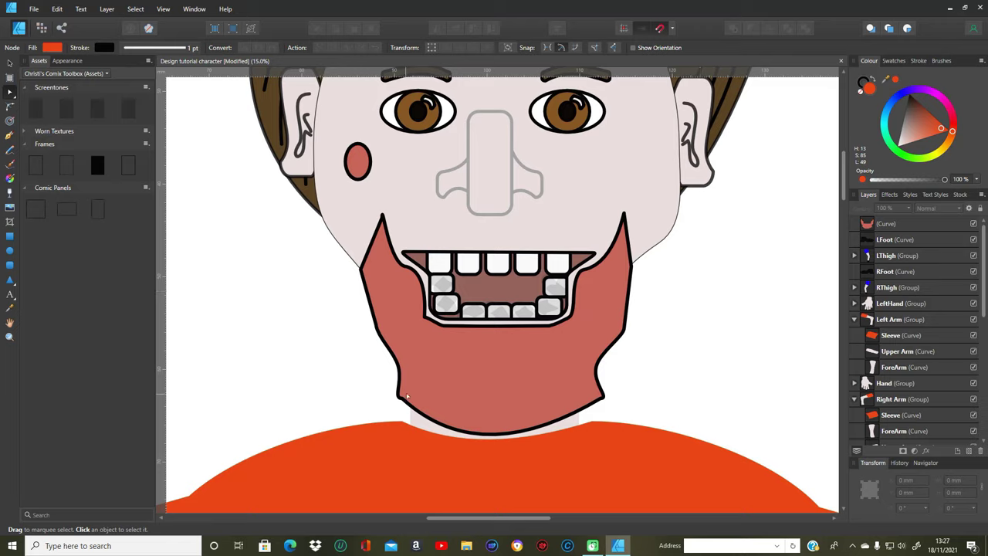
Shift the left node of the beard's narrow lower part inward so its notch better matches the right side.
click(398, 371)
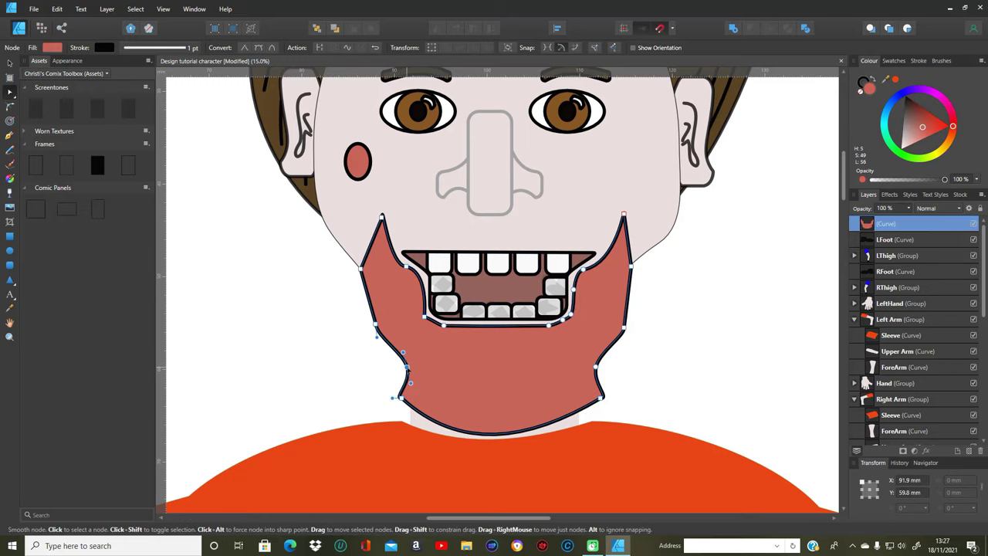
click(725, 390)
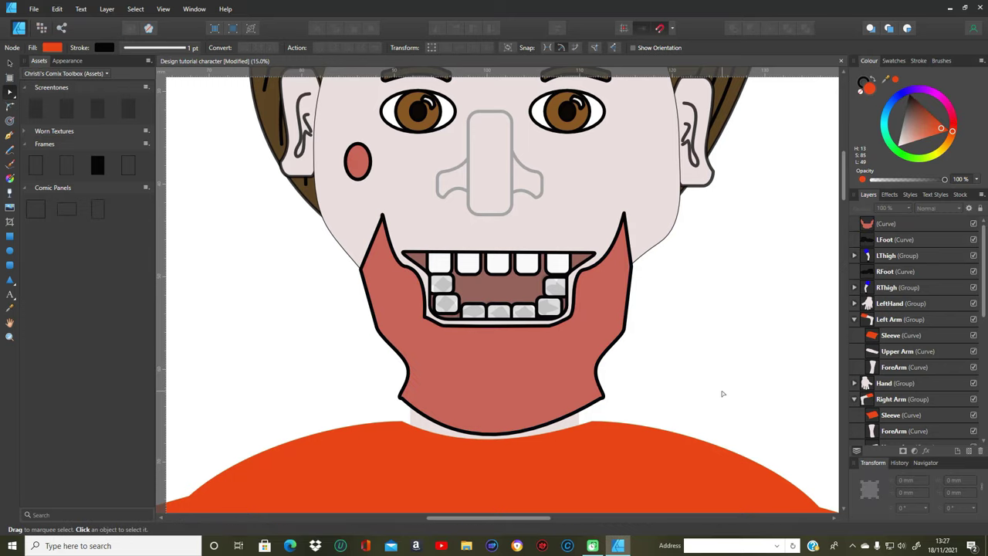
click(411, 371)
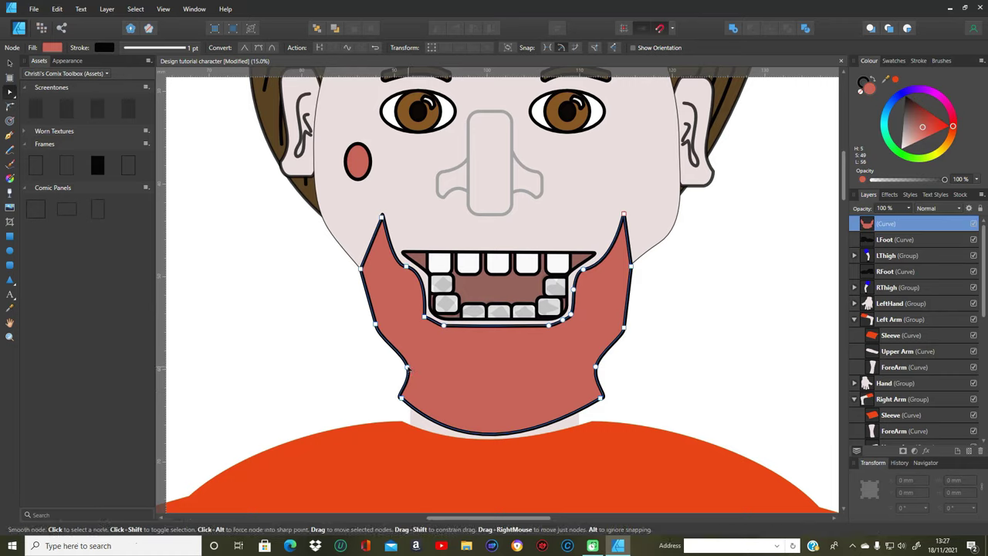
click(740, 391)
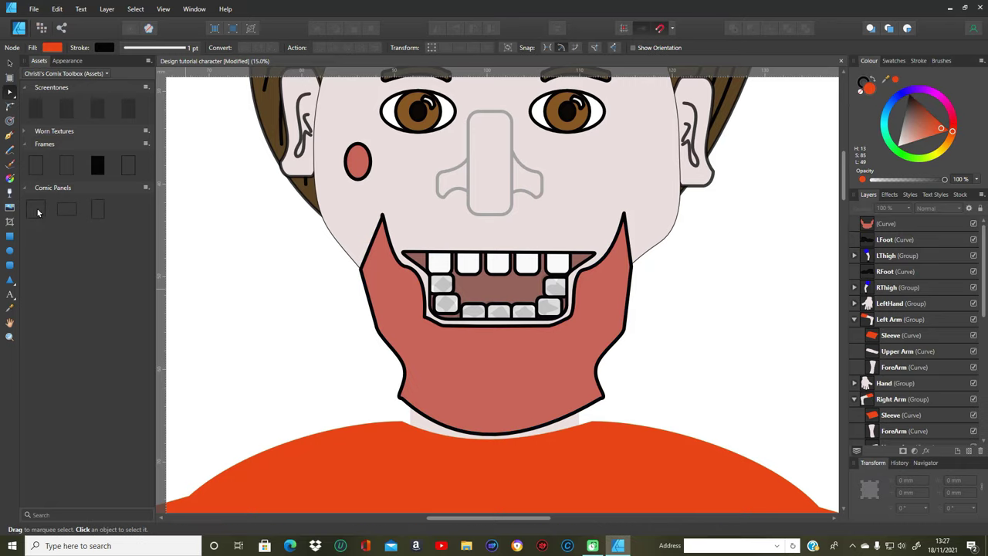
Fill the beard shape with the brown sampled from the character's hair using the Colour Picker.
click(11, 307)
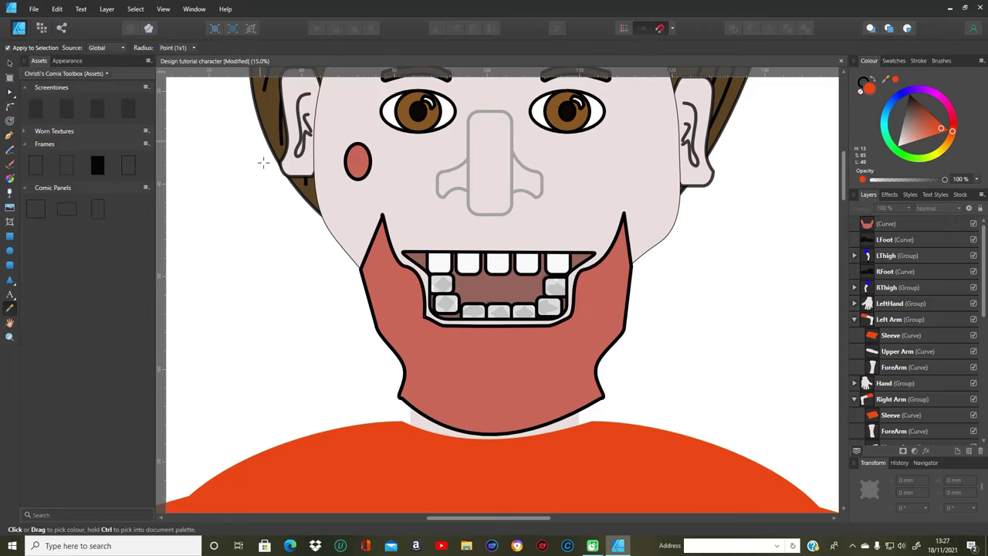
click(10, 63)
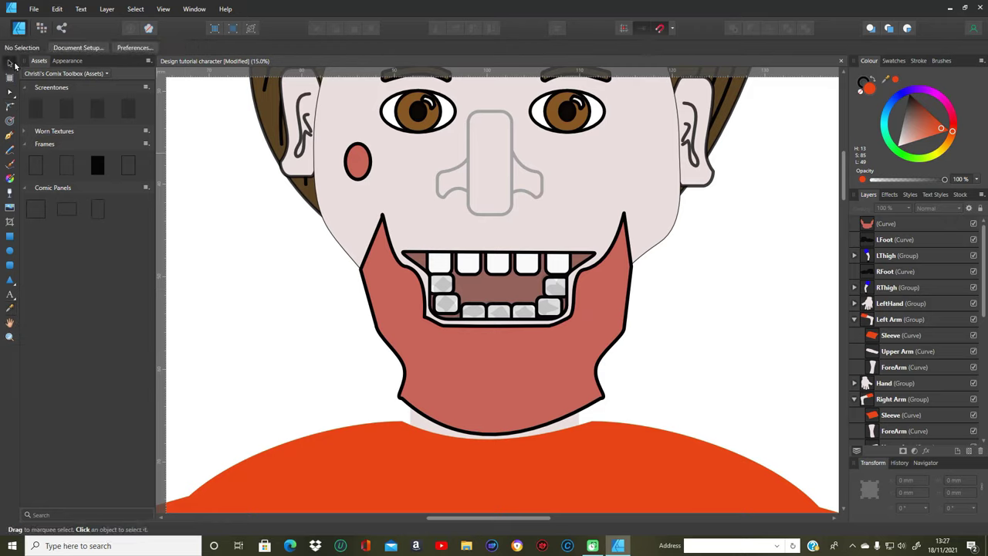
click(493, 365)
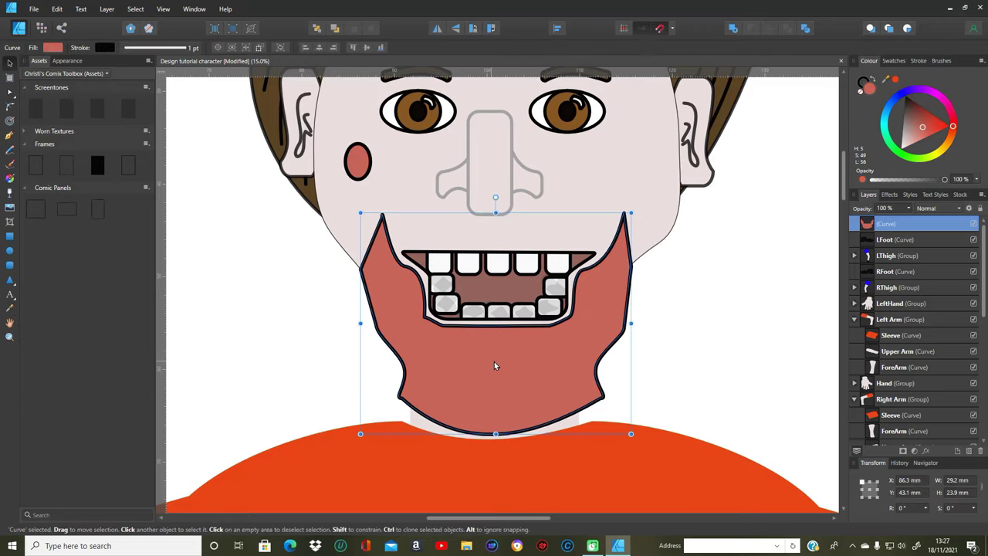
click(10, 307)
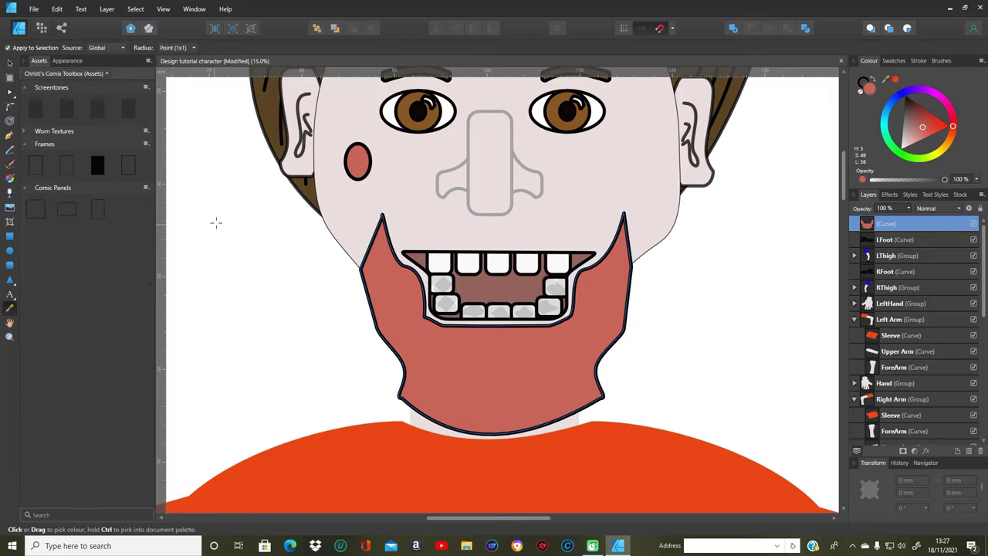
click(308, 196)
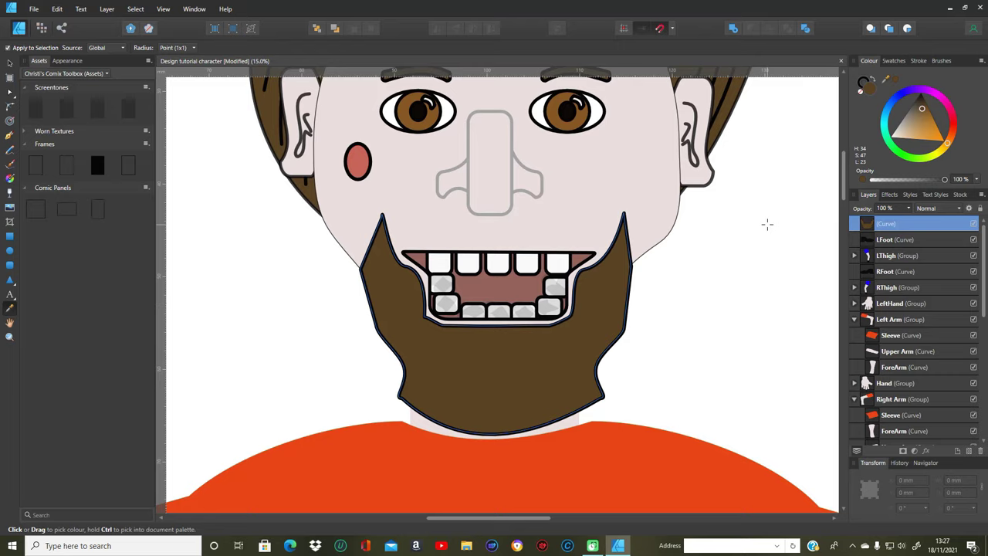
Nest the beard curve inside the Face layer to clip it to the face outline, and collapse that layer.
scroll(767, 224, up, 3)
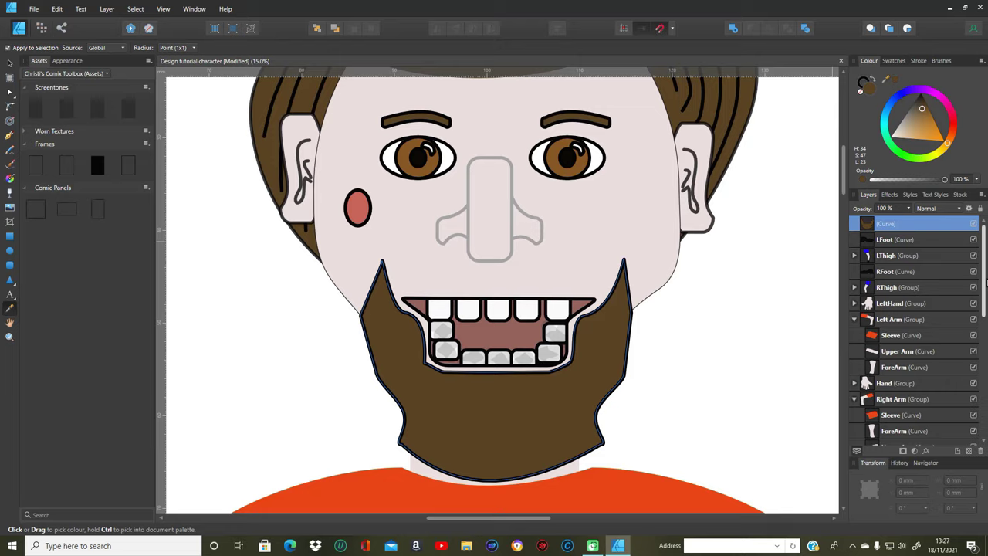
drag(866, 224, 889, 313)
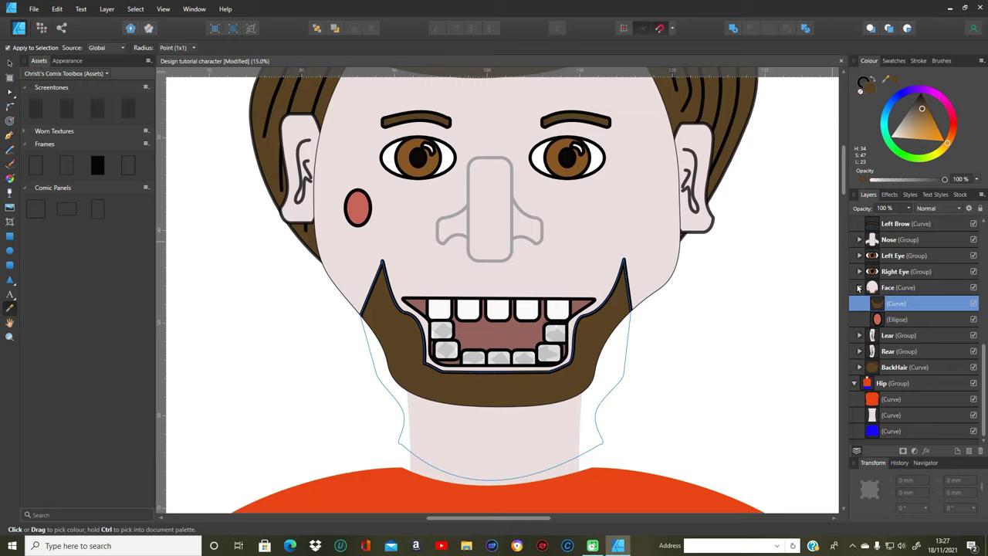
click(859, 287)
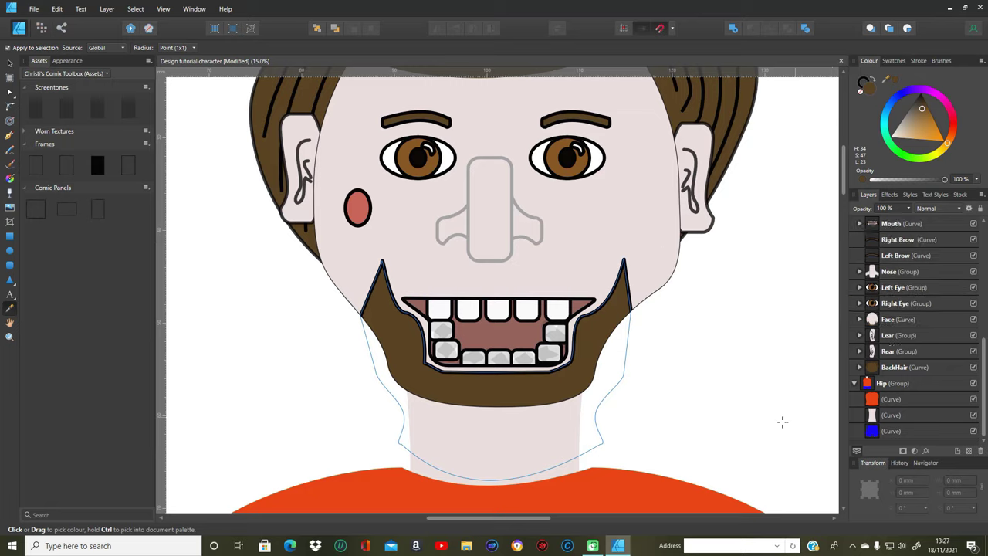
Restore the beard's brown fill by resampling the hair colour after picking white from the background, and return to the Move tool.
click(745, 422)
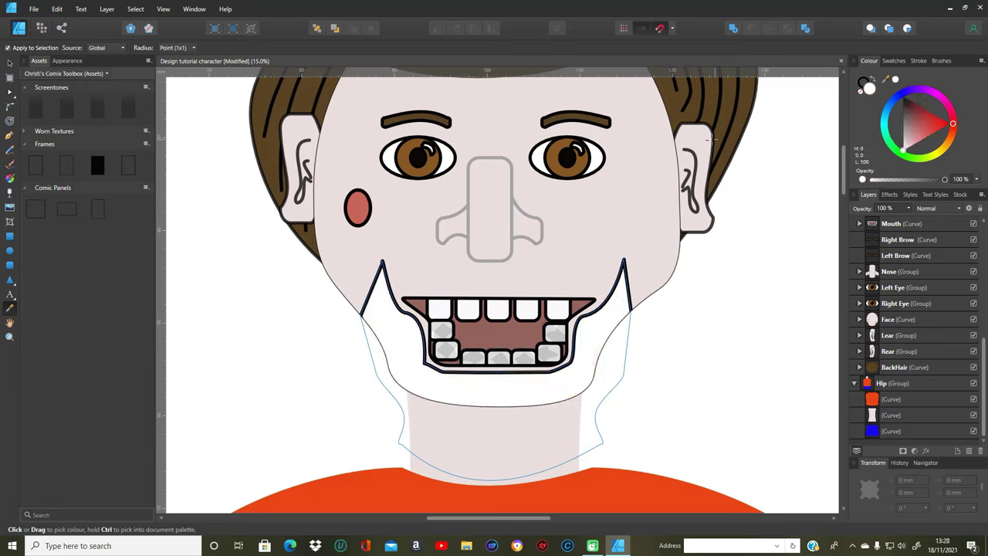
click(671, 114)
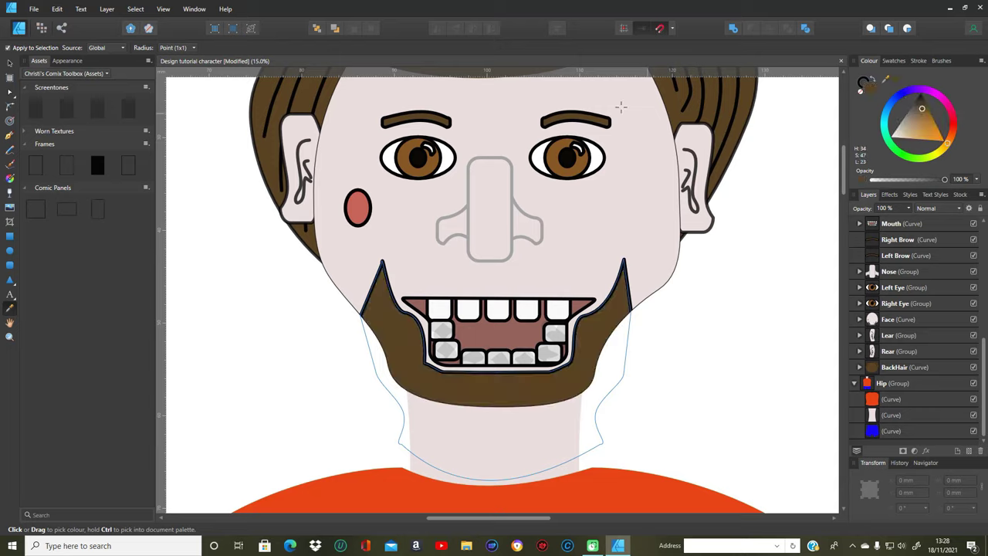
click(11, 64)
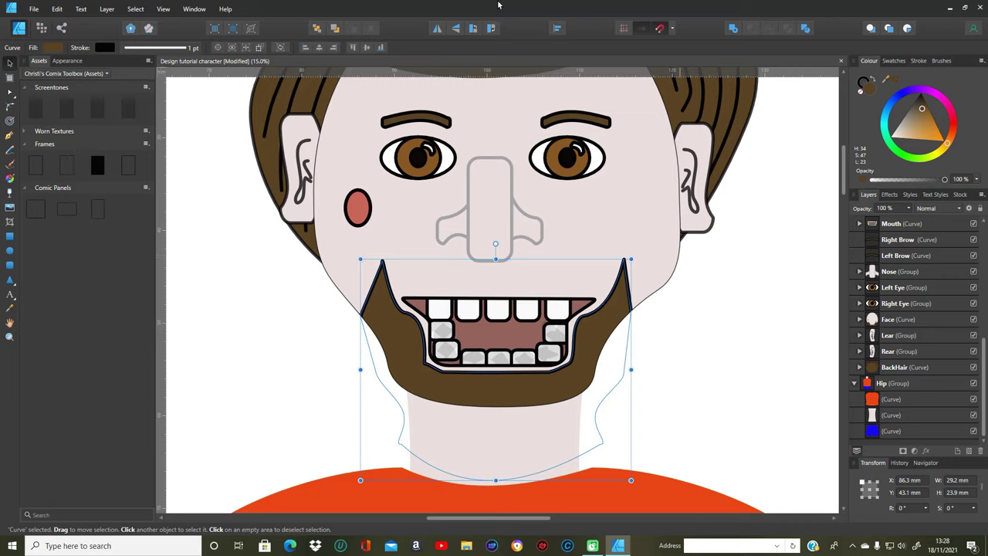
Fit the whole page in view and deselect the beard curve.
click(163, 10)
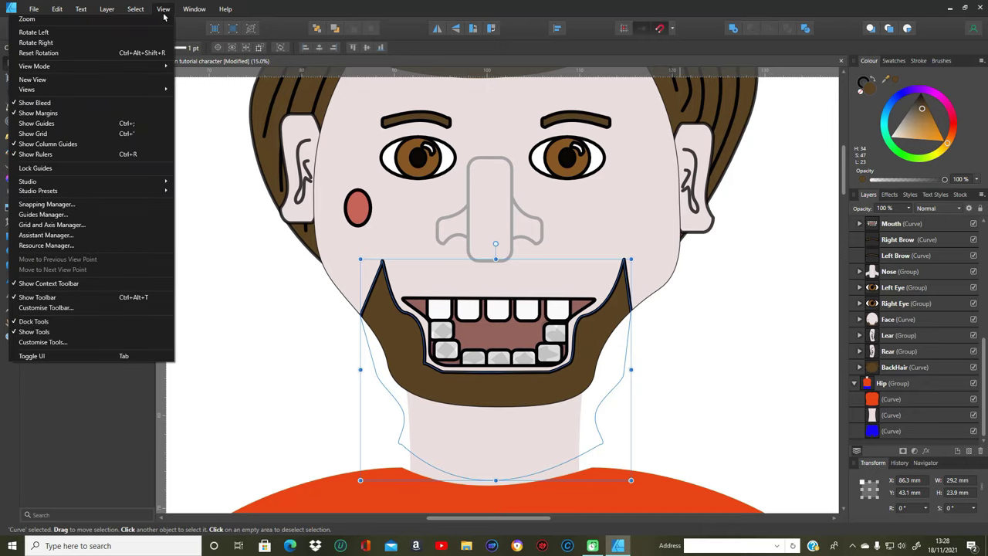
mouse_move(164, 19)
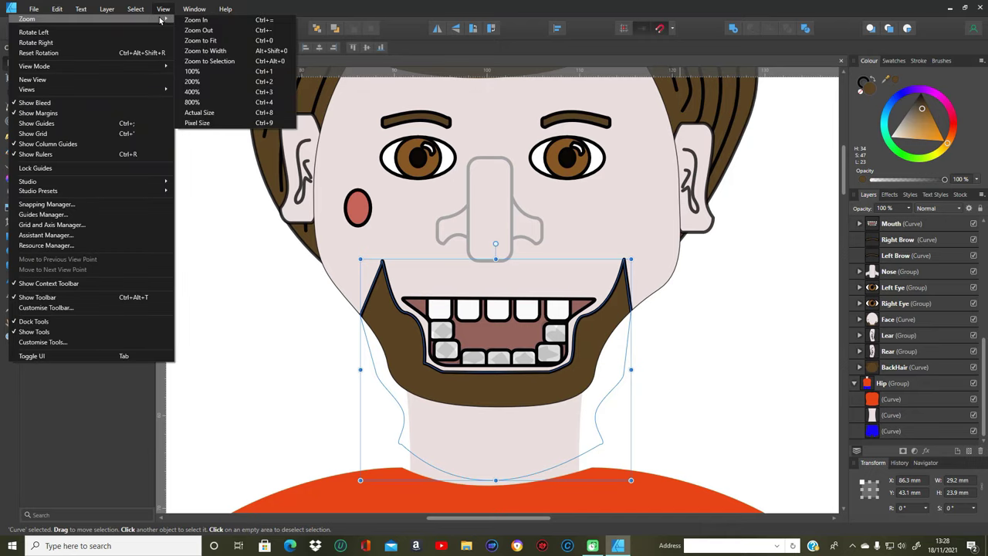
click(233, 40)
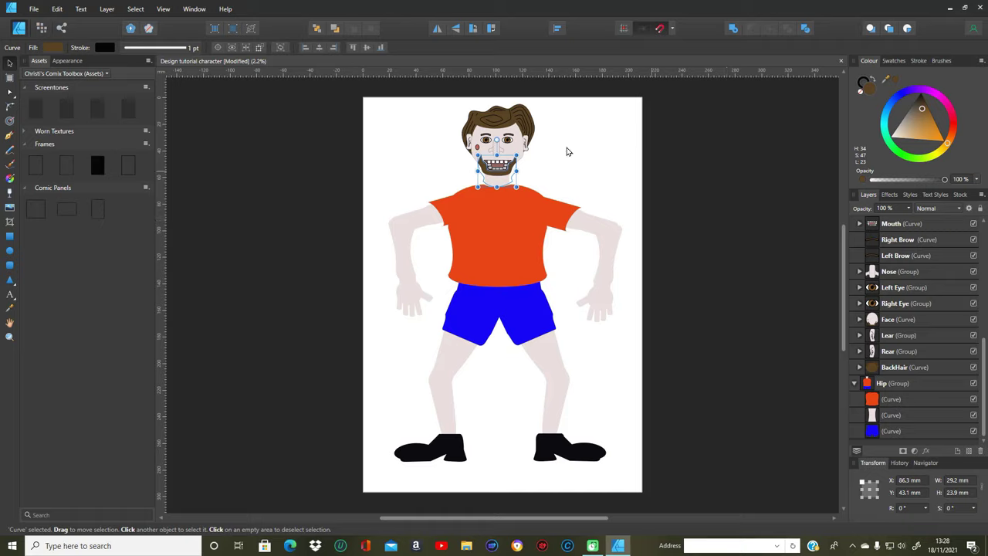
click(664, 186)
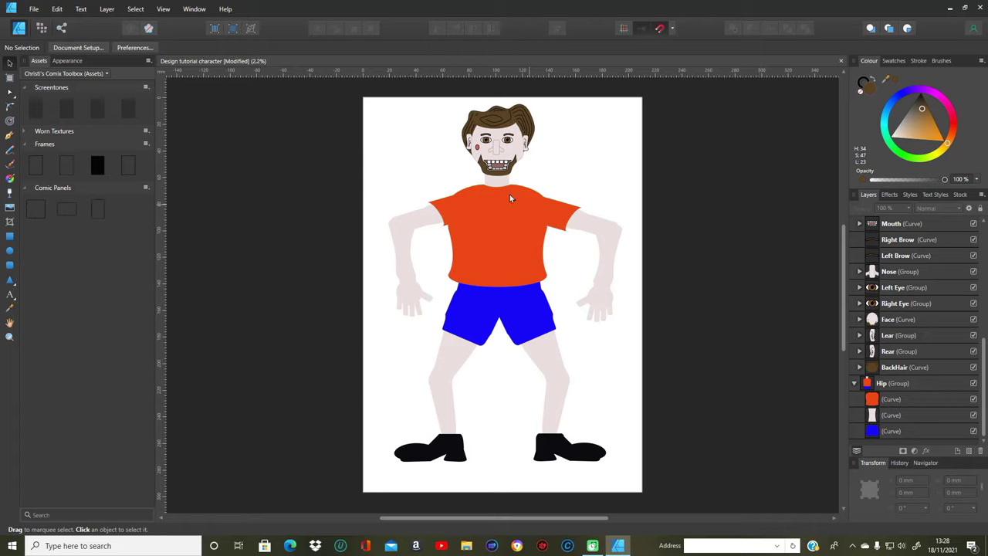
Try to apply Style 142 from the clipart 2 styles to the whole Hip group.
click(511, 239)
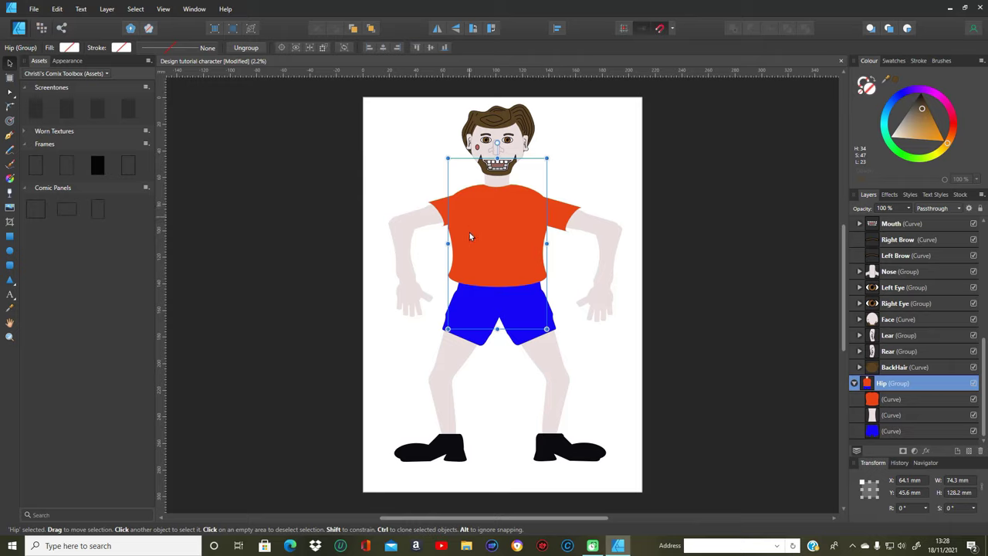
click(910, 195)
scroll(926, 340, down, 15)
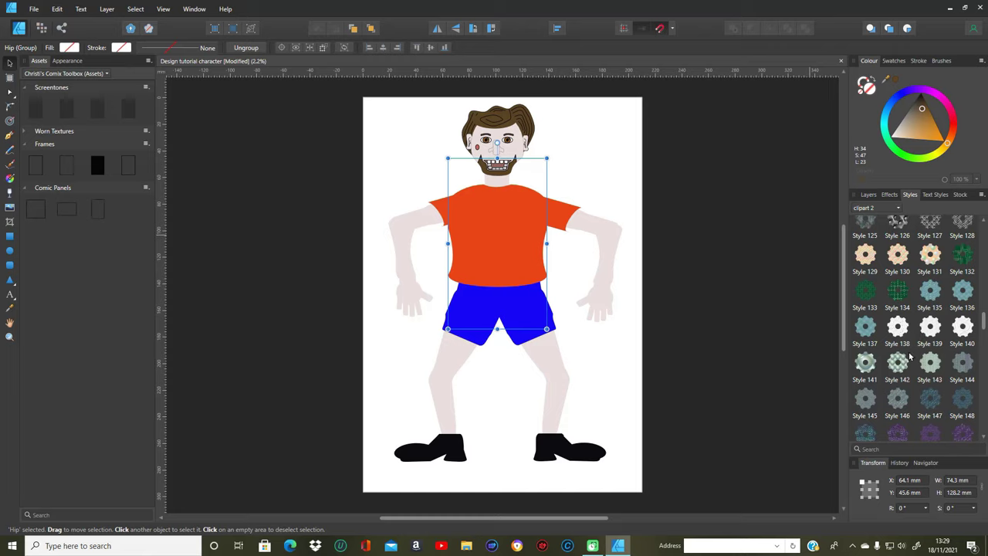
click(897, 366)
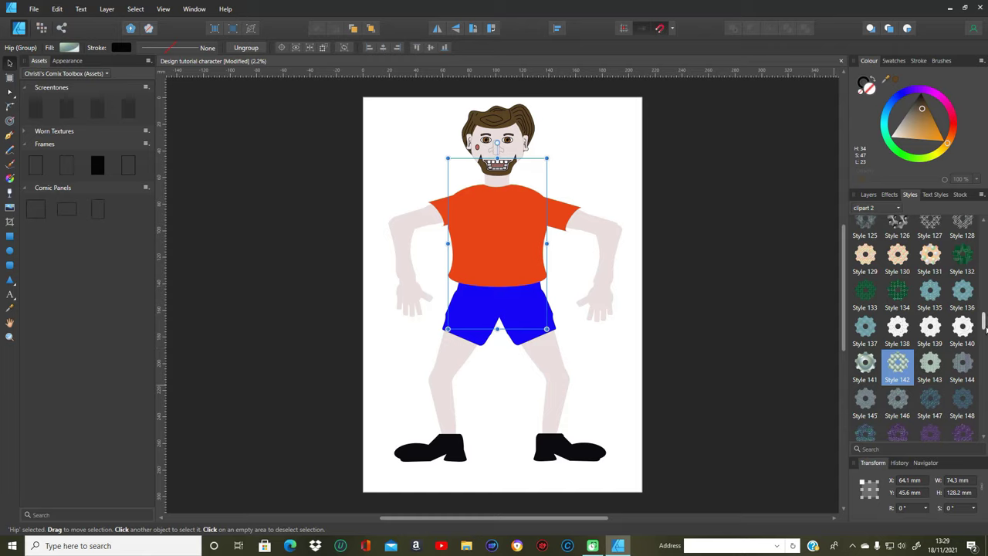
drag(984, 328, 984, 287)
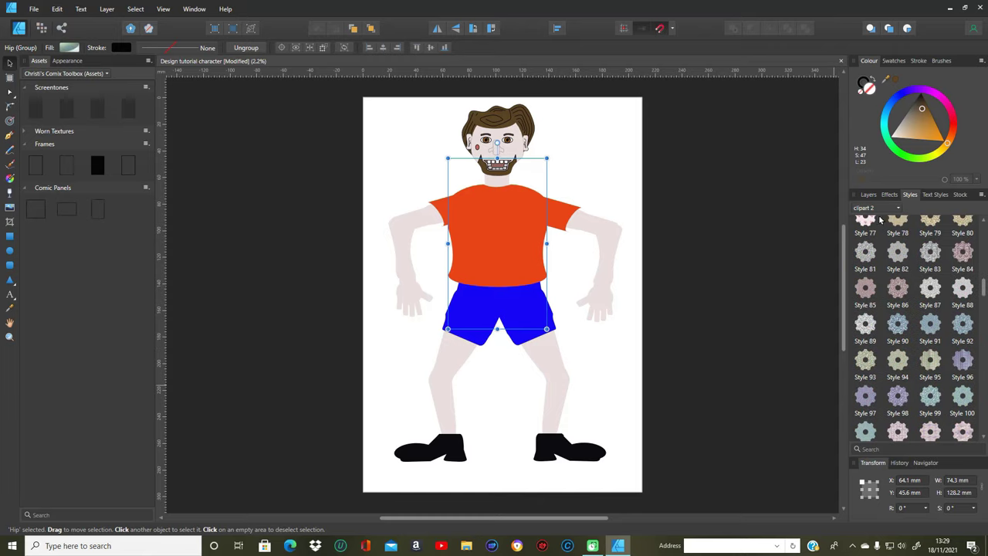
Try the clipart 2 Style 95 on the shirt curve inside the Hip group, and return its fill to orange-red.
click(868, 194)
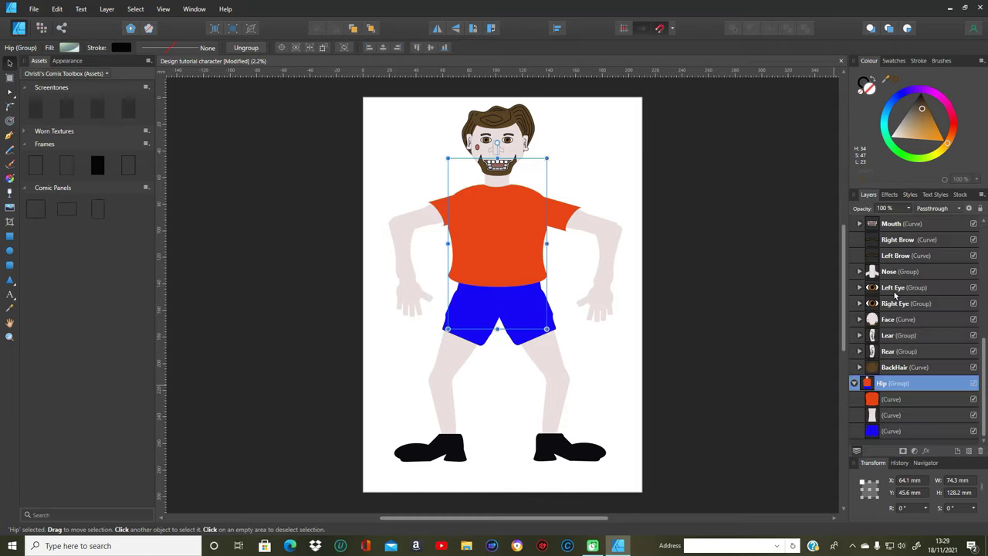
click(887, 399)
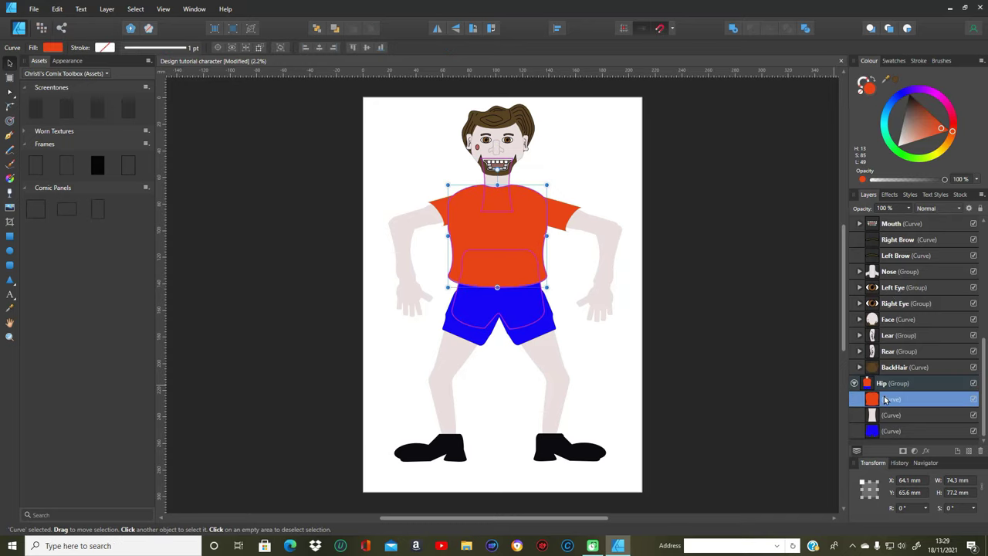
click(910, 195)
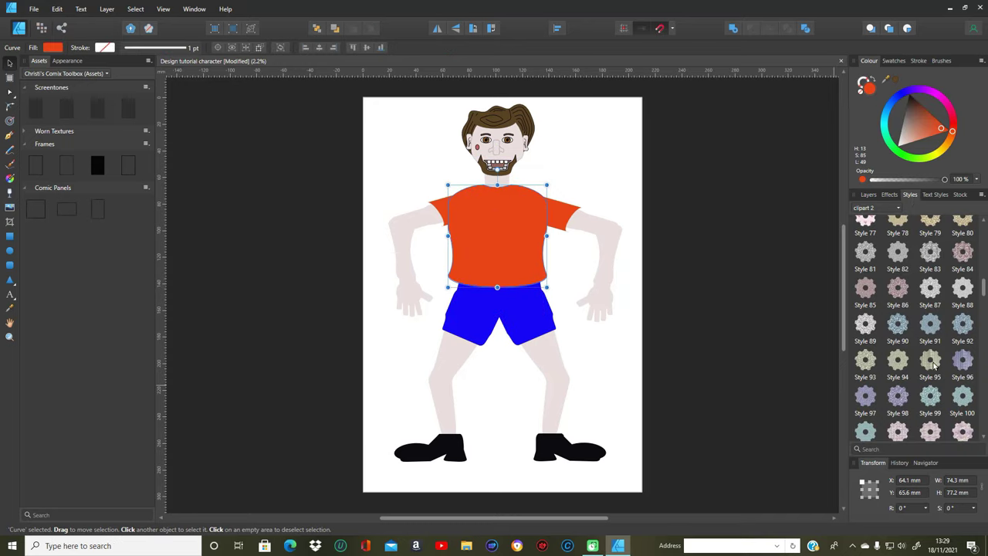
click(931, 361)
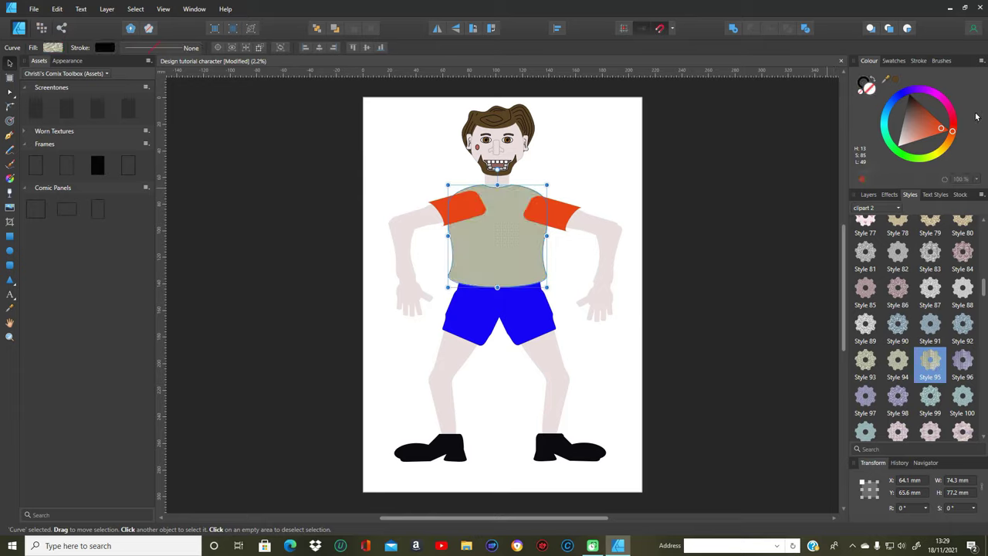
click(942, 130)
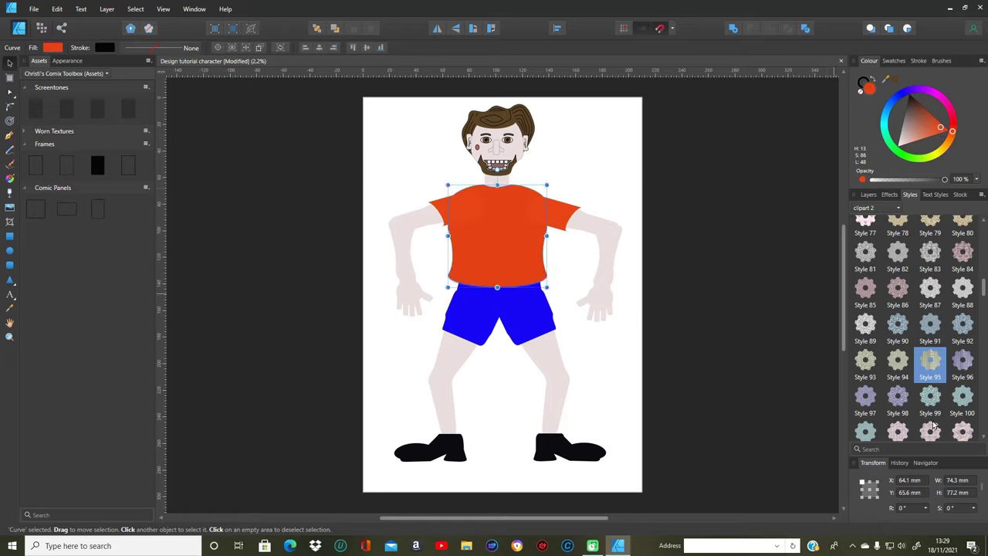
Try the green striped Style 166 on the shirt curve and reset its fill to orange-red.
scroll(910, 360, down, 6)
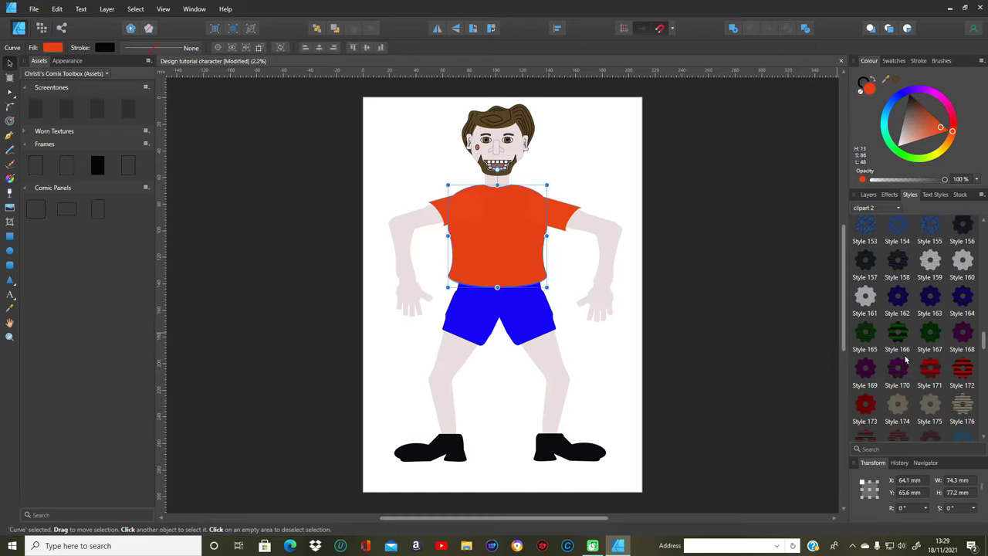
click(898, 334)
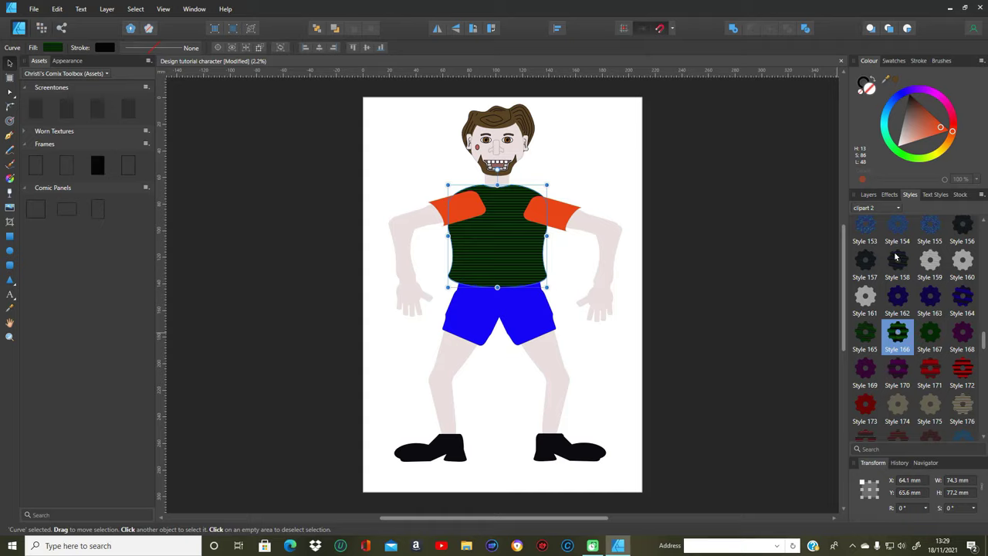
click(940, 130)
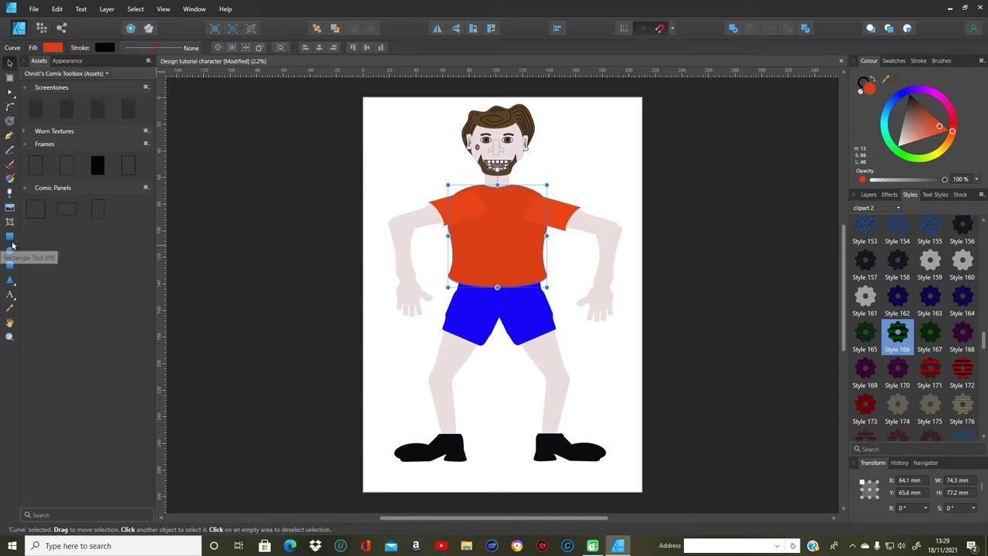
Place the lion photo p0101856.jpg from the ANIwild folder on the shirt front at about 37.9 × 33 mm, and deselect it.
click(9, 207)
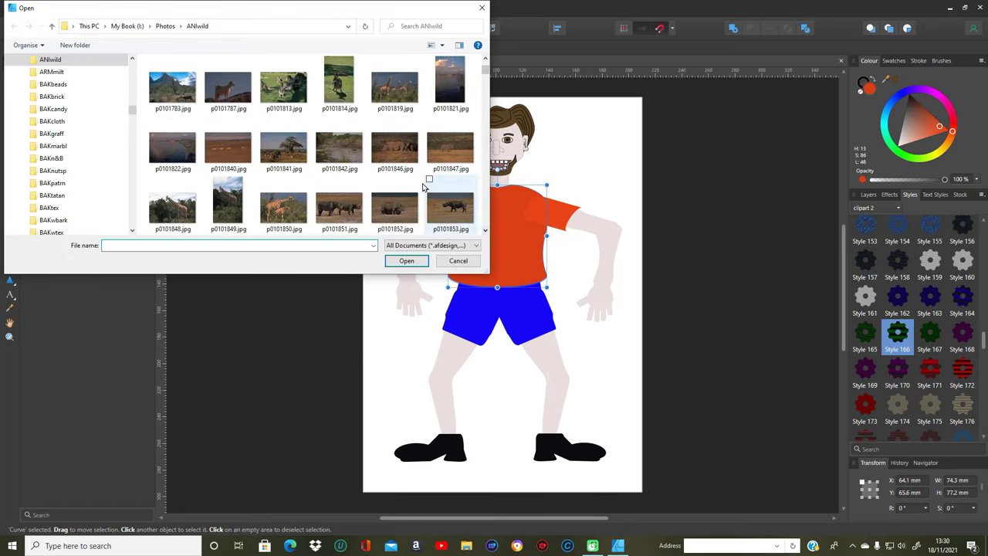
scroll(336, 154, down, 5)
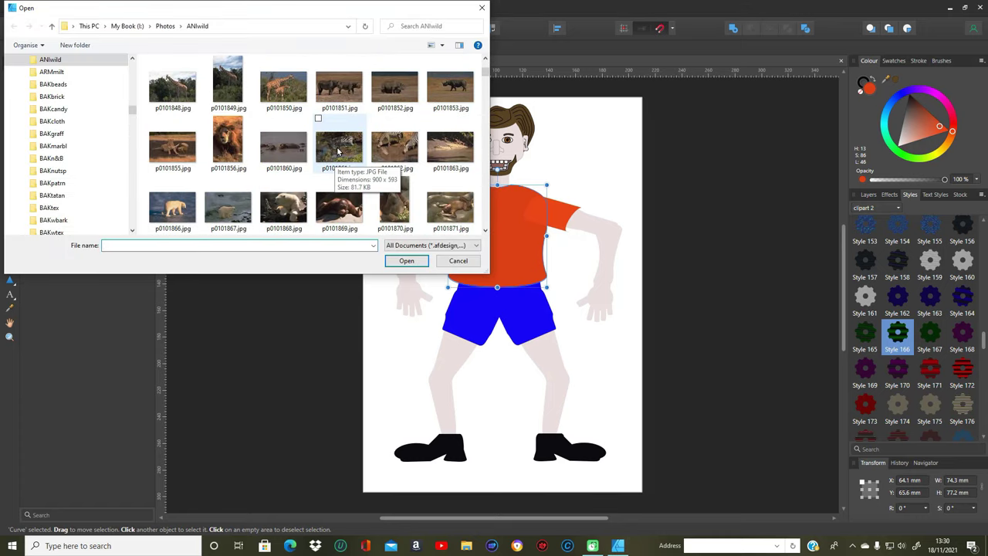
scroll(337, 152, down, 3)
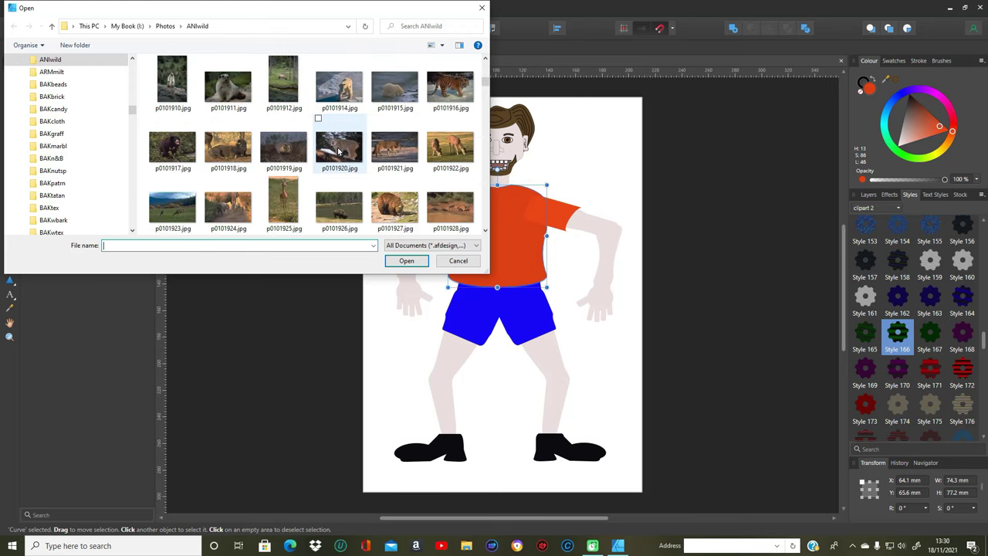
scroll(337, 152, down, 2)
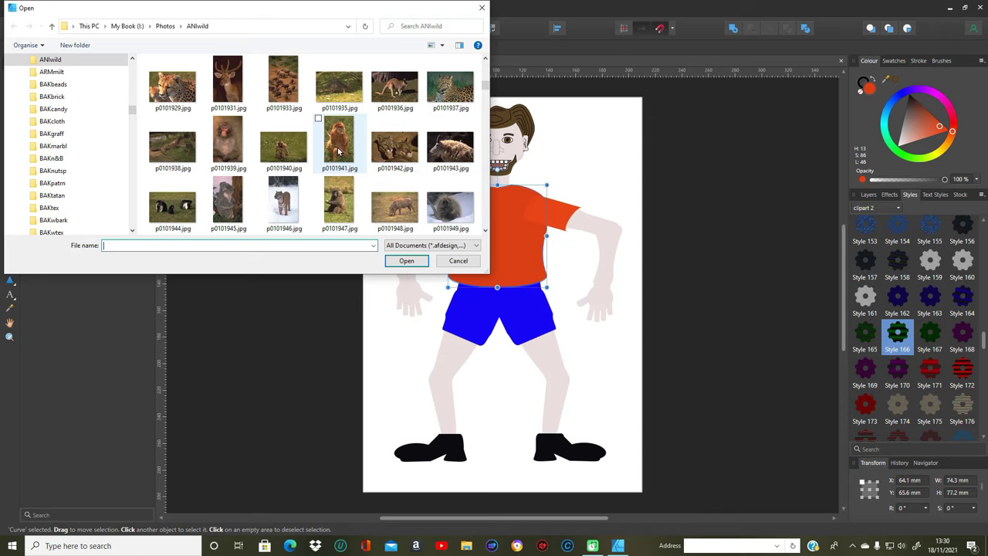
scroll(337, 152, down, 2)
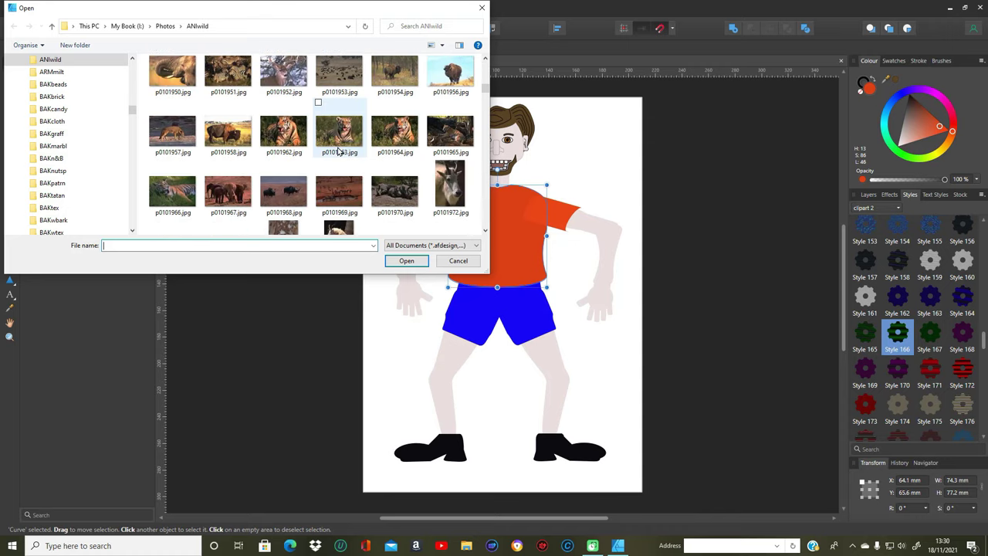
scroll(337, 152, down, 5)
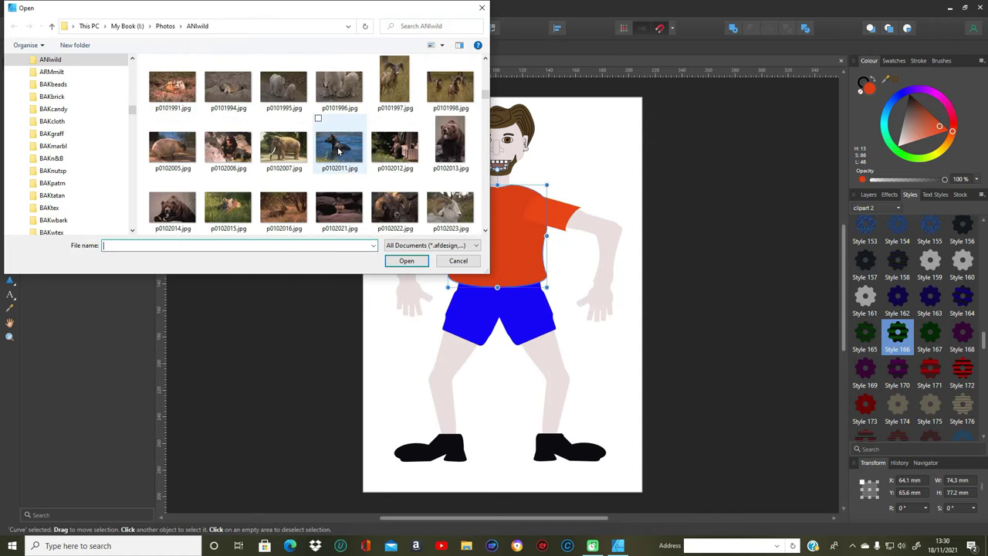
scroll(337, 152, down, 1)
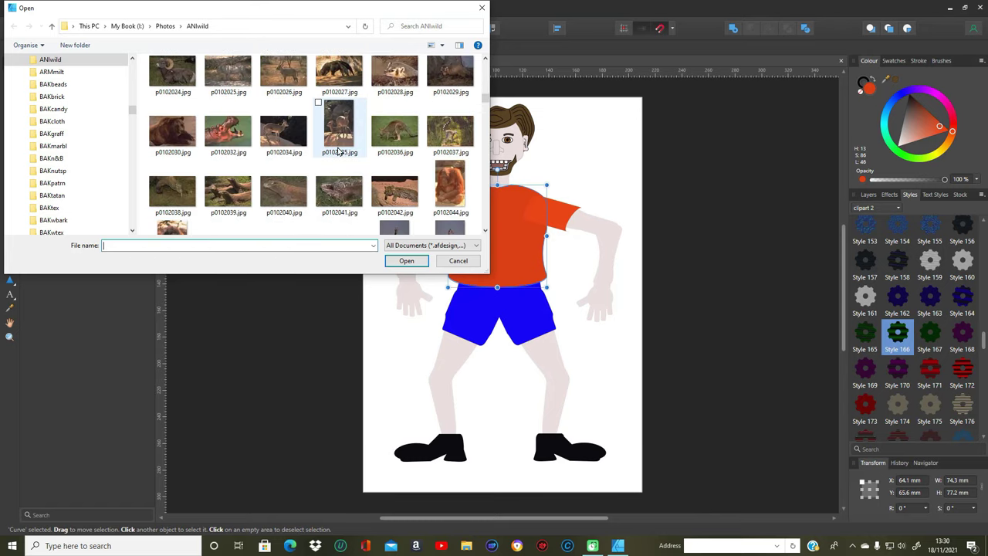
scroll(338, 152, up, 6)
scroll(337, 152, up, 2)
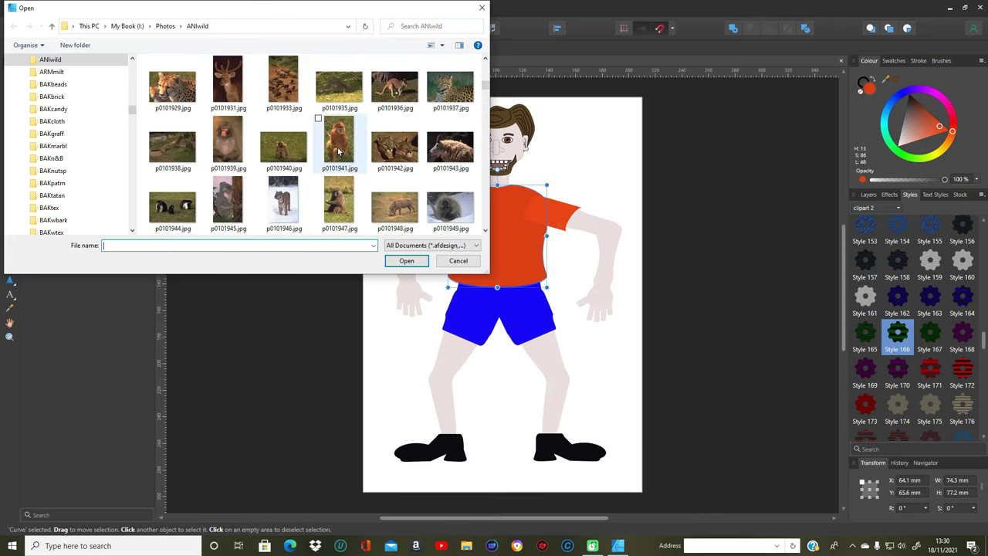
scroll(338, 152, up, 3)
scroll(338, 152, up, 3)
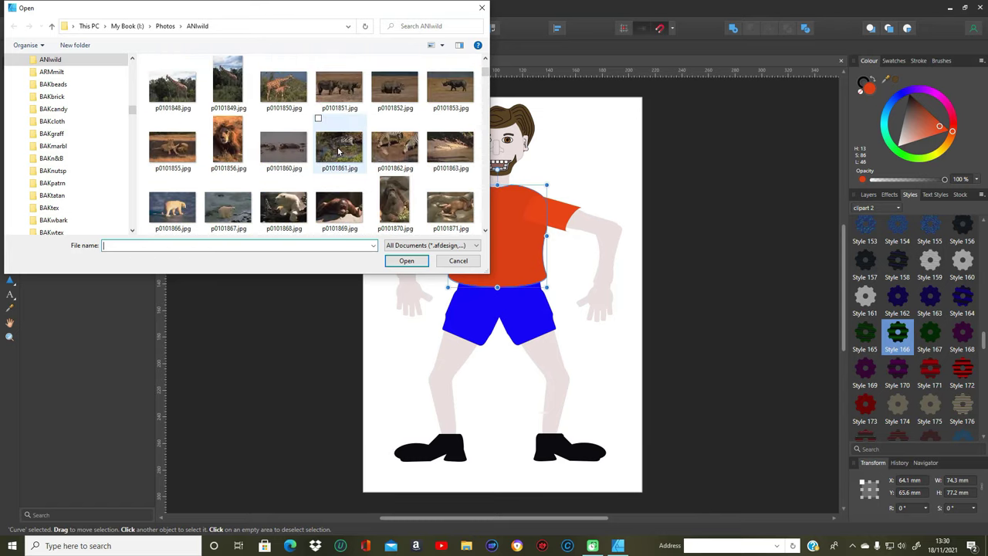
click(228, 144)
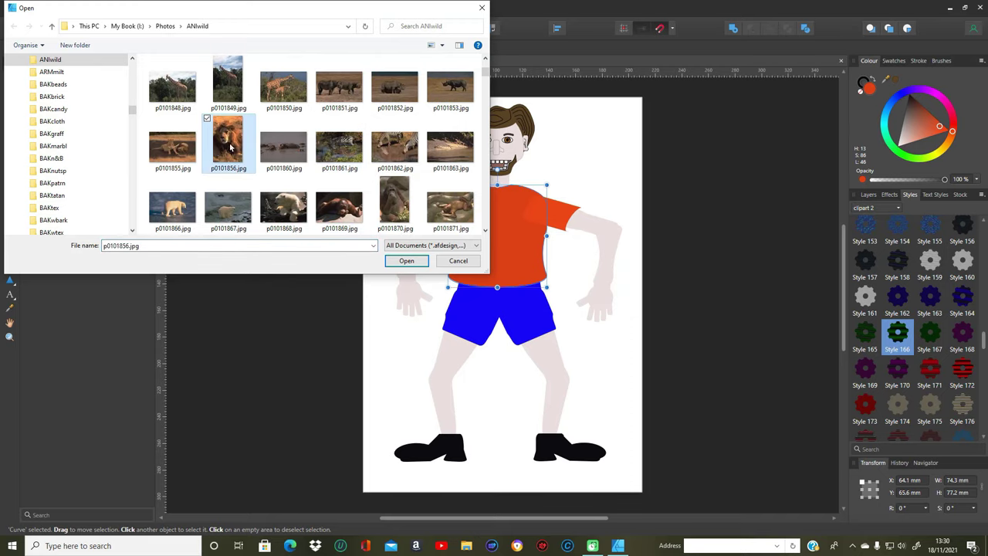
click(406, 260)
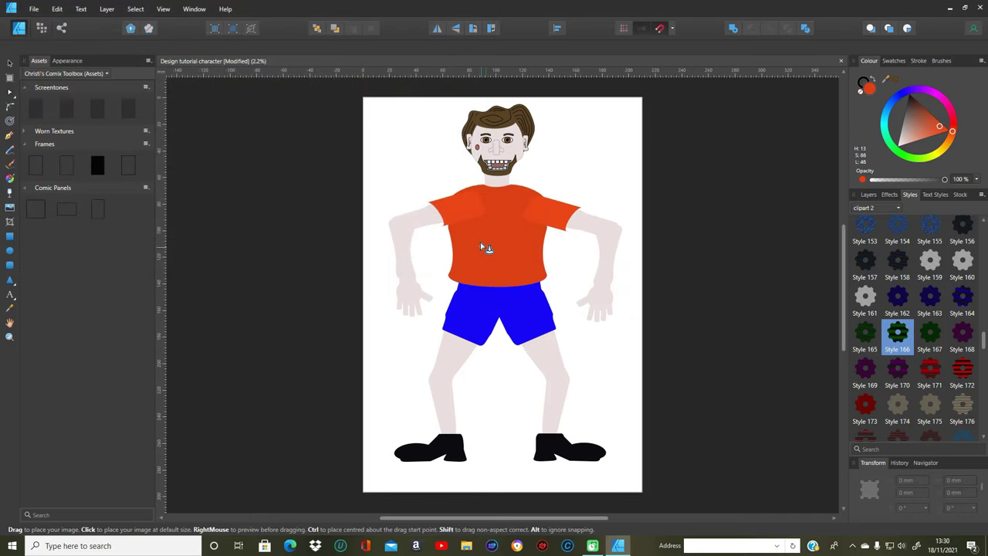
drag(475, 241, 499, 253)
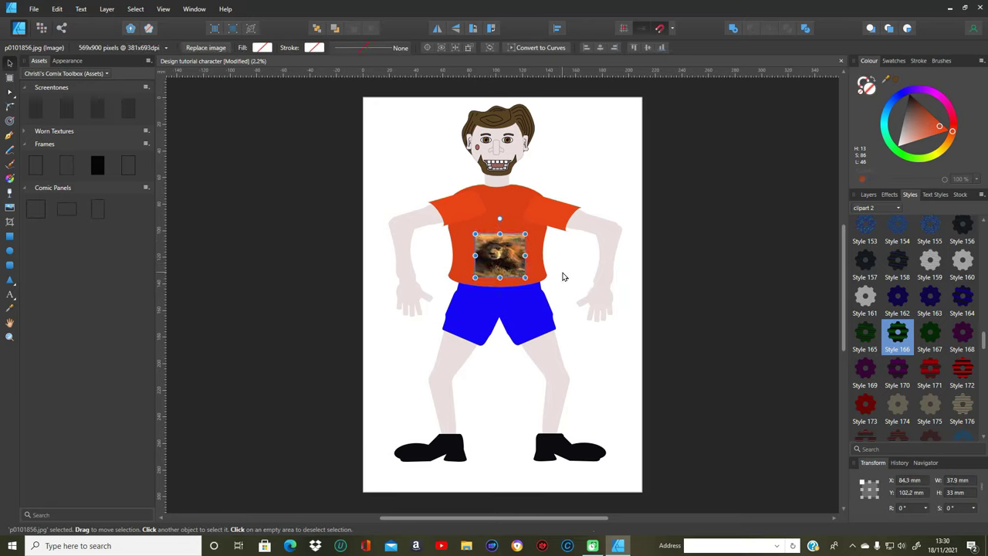
click(706, 270)
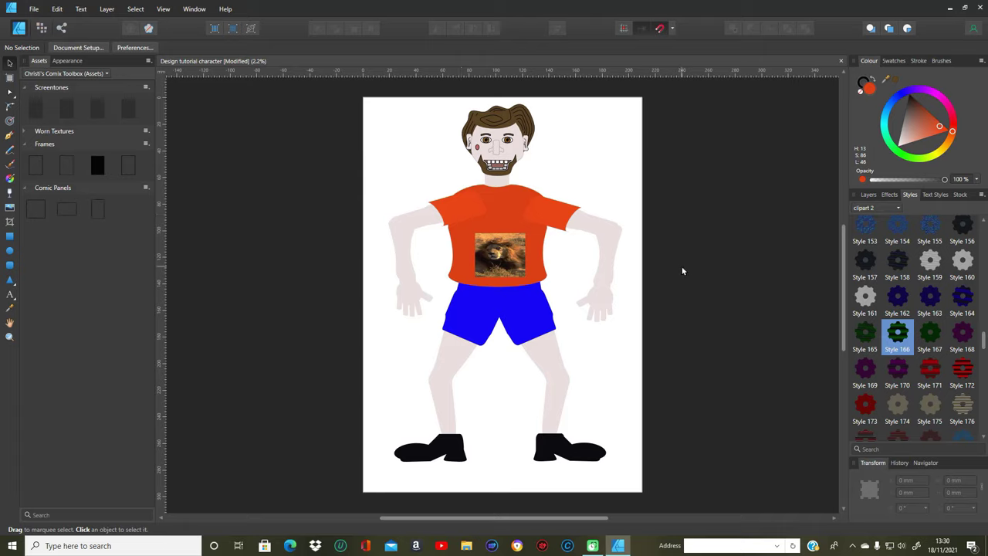
Shift the Hip group slightly down and left, and nest the lion image inside the shirt curve to clip it.
drag(495, 260, 503, 261)
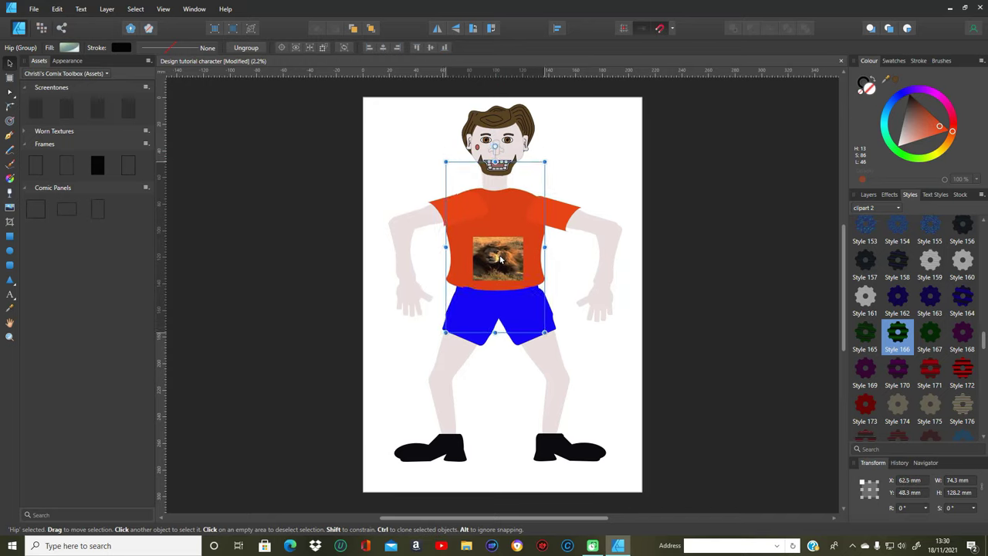
click(869, 194)
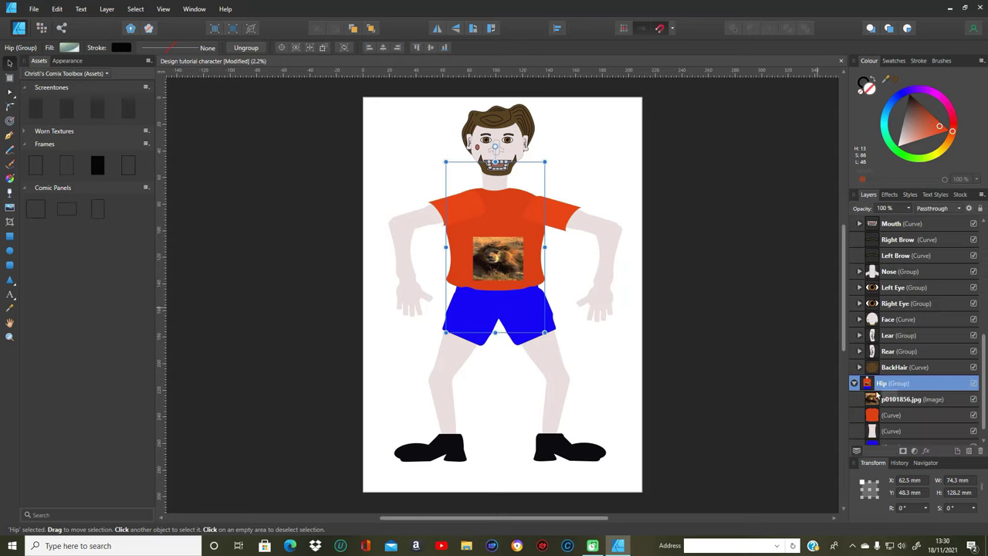
click(888, 399)
drag(879, 421, 912, 413)
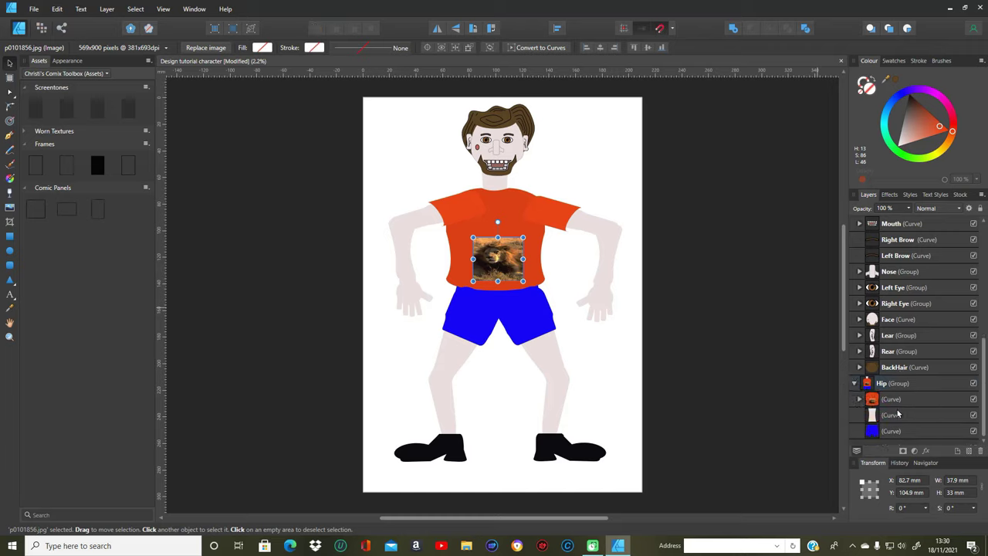
Expand the shirt curve's layer, move the nested lion image slightly higher on the shirt, and deselect it.
click(860, 399)
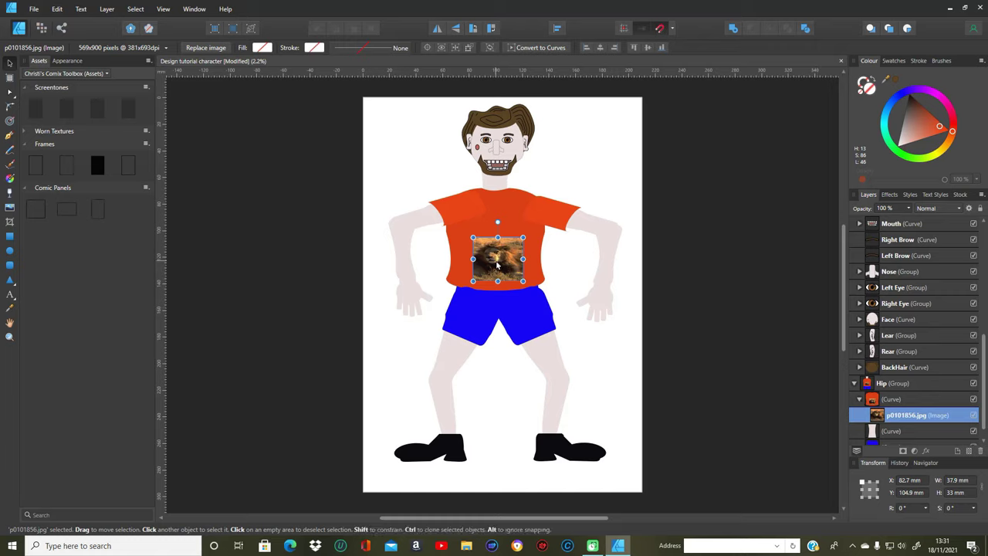
drag(499, 267, 498, 259)
click(828, 319)
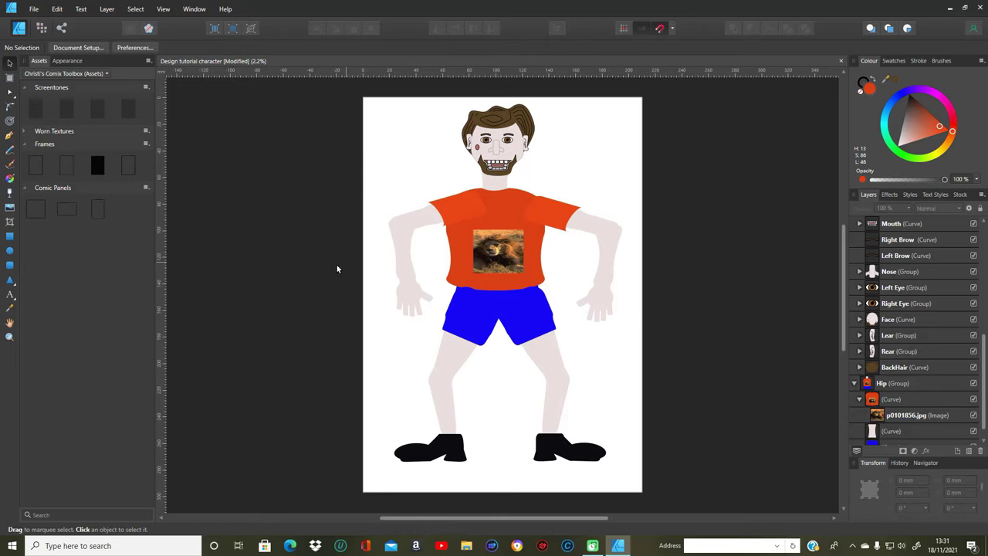
Add the art text "Born To Be Wild" in 12 pt Arial on the shirt, just above the lion image.
click(10, 294)
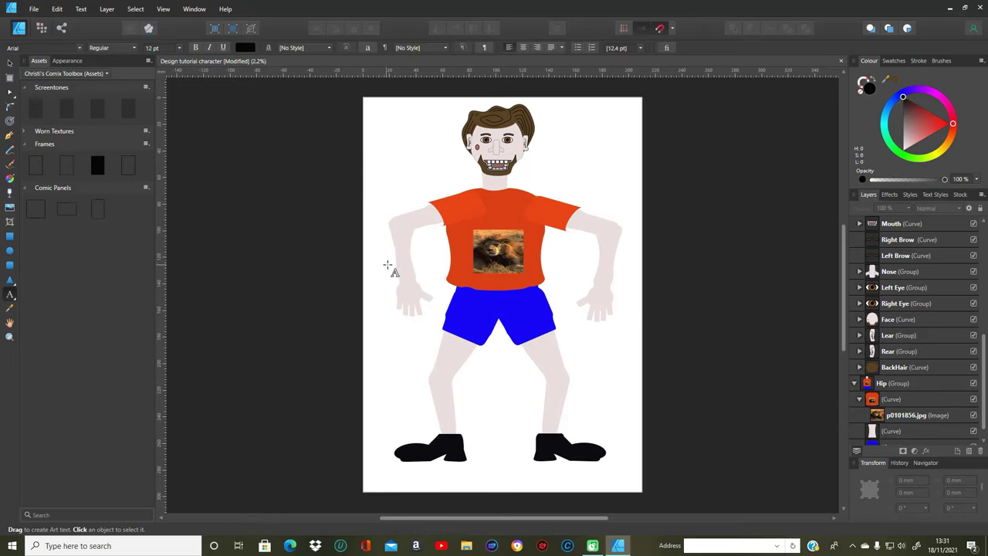
click(476, 224)
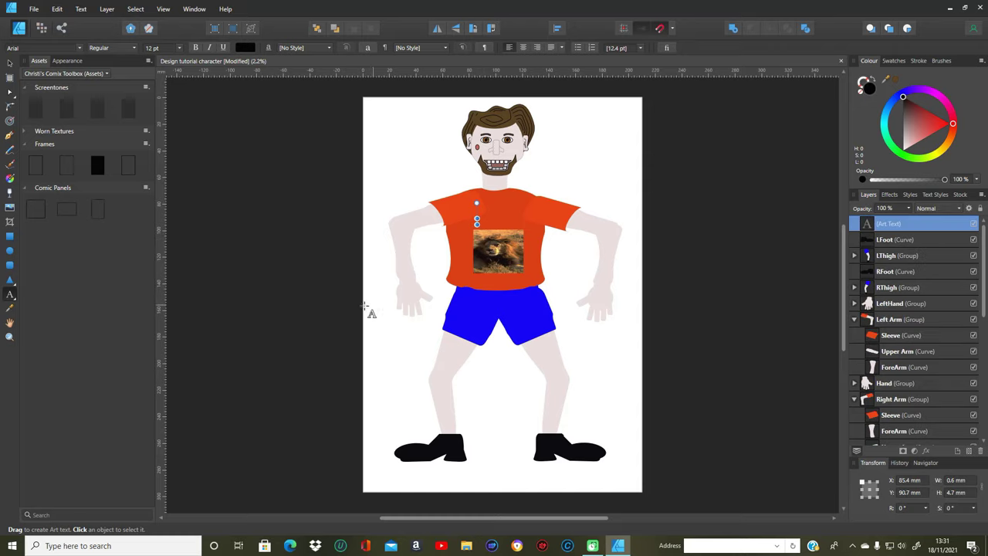
text(Lorn in)
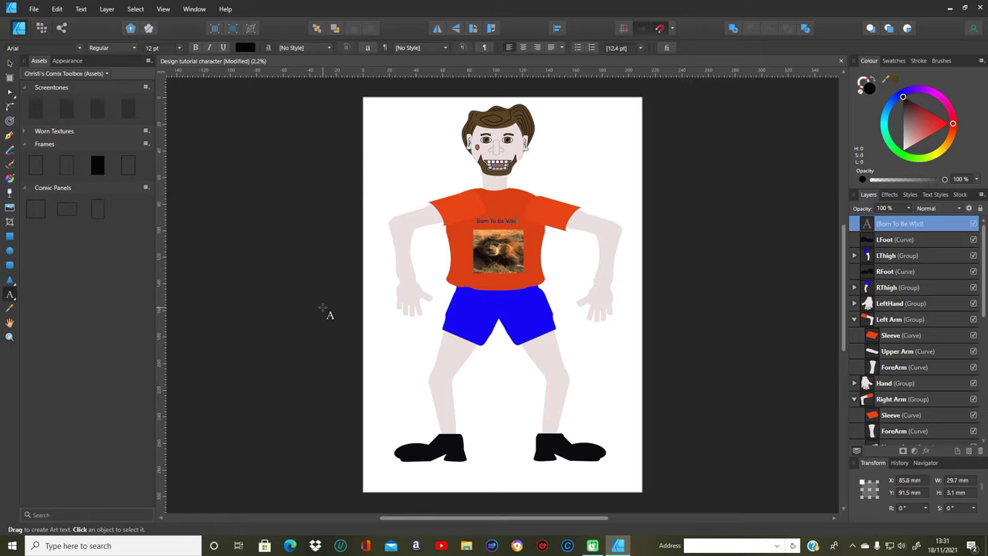
key(Escape)
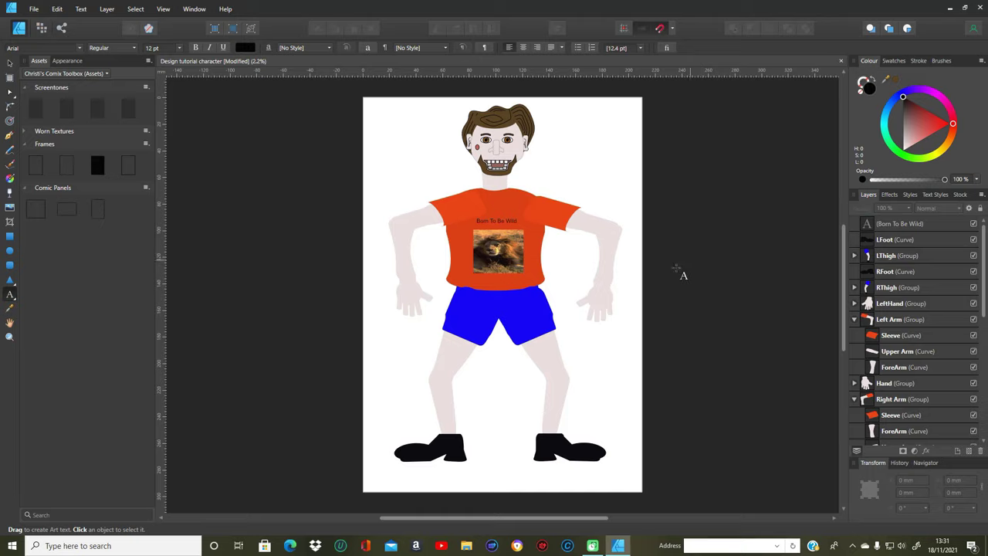
Enlarge the "Born To Be Wild" text to about 34.5 × 3.6 mm and place it directly above the lion image.
click(10, 63)
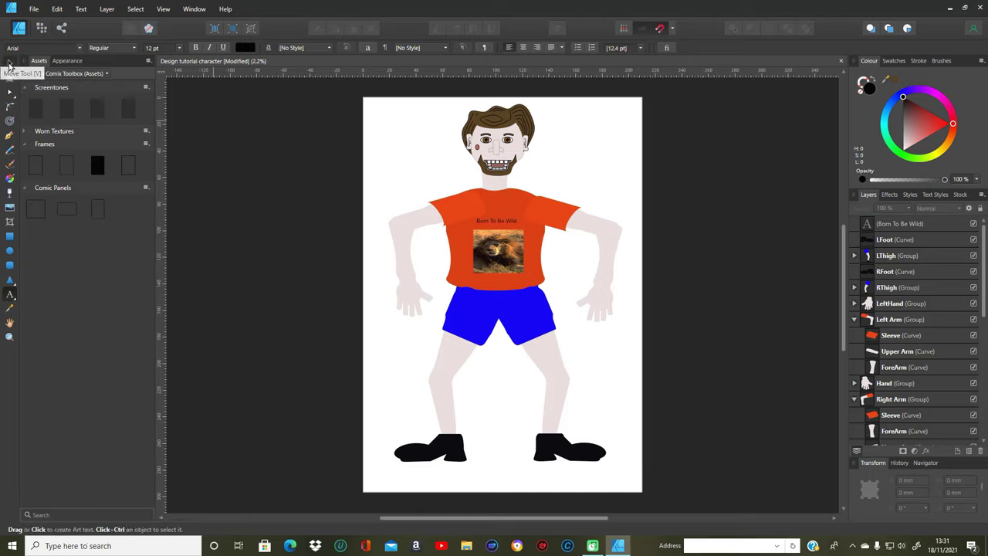
click(496, 223)
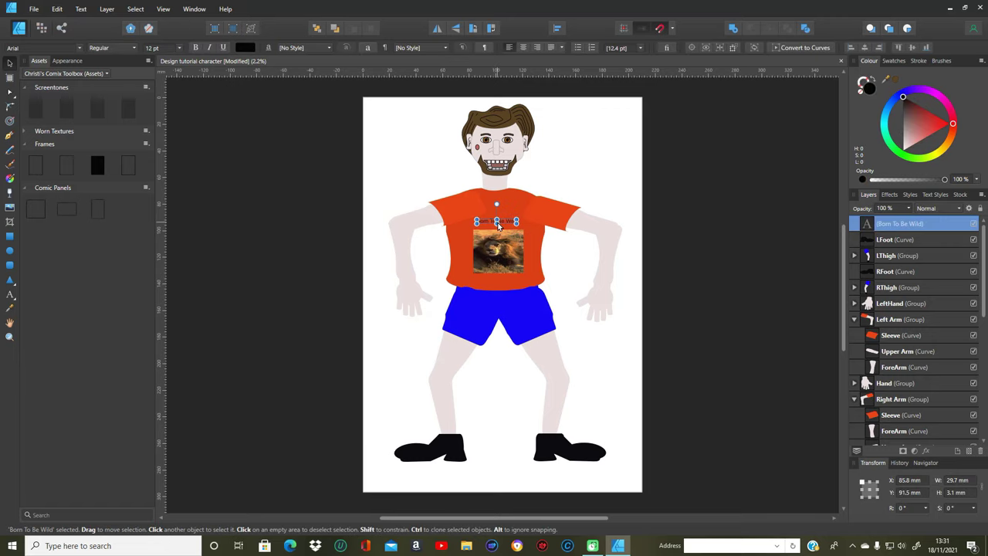
drag(499, 226, 522, 224)
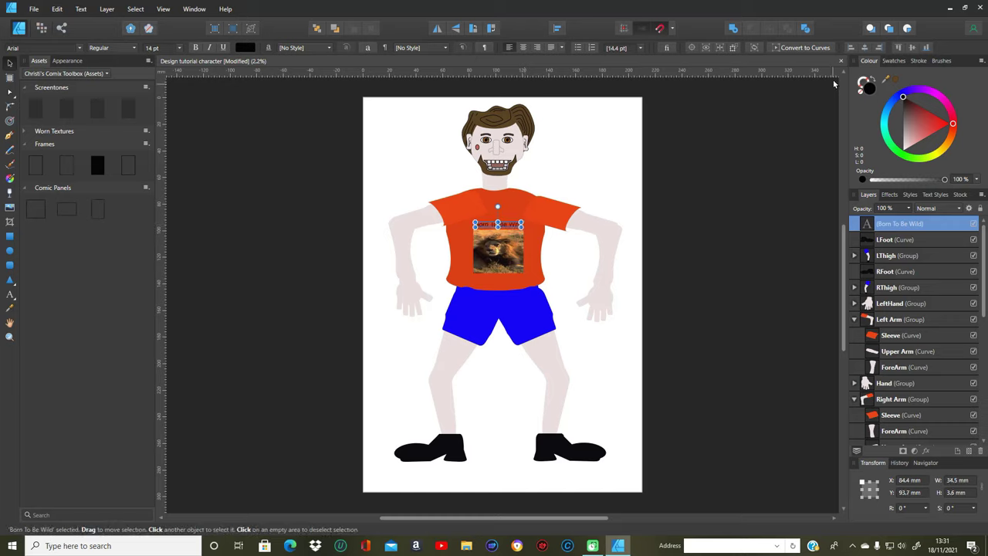
Recolour the "Born To Be Wild" text near-white and nest it inside the shirt curve above the lion image.
click(906, 153)
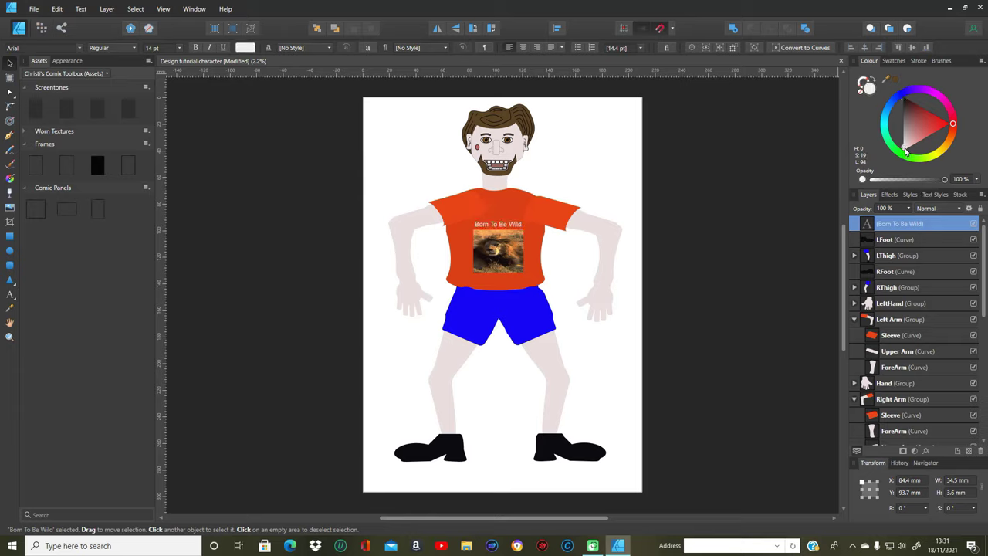
click(732, 247)
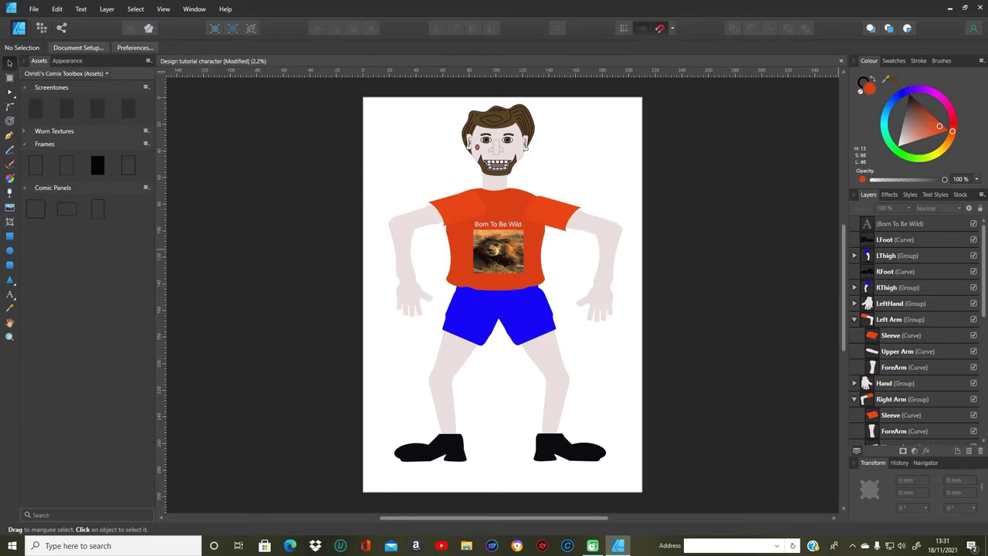
drag(910, 225, 904, 396)
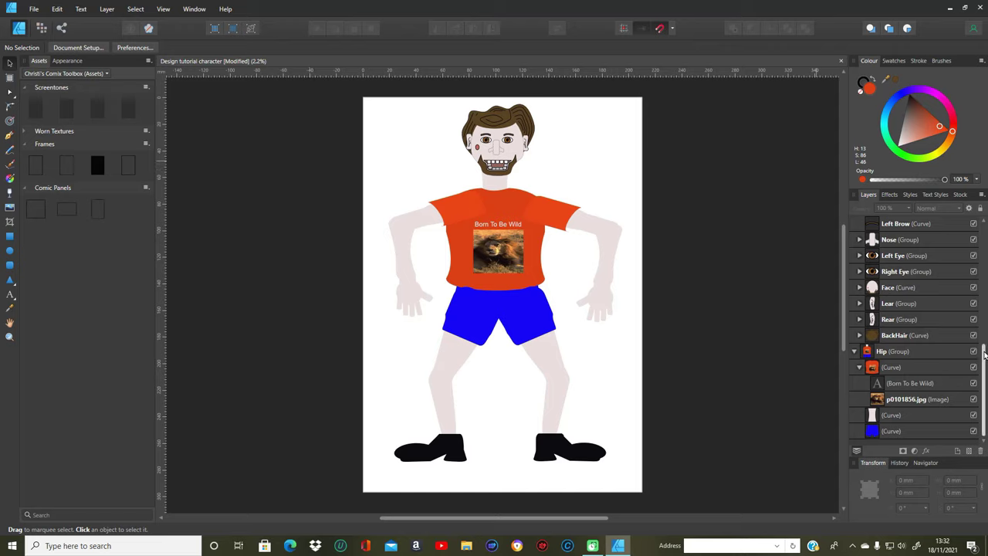
Match the fill of both sleeves to the shirt by sampling the shirt body's orange-red, and deselect them.
scroll(919, 332, up, 3)
scroll(918, 332, up, 2)
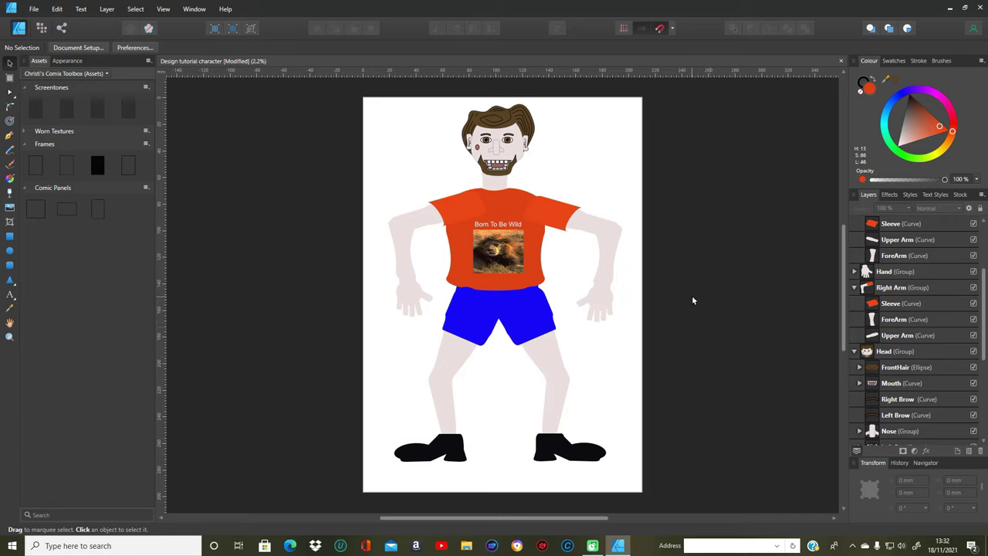
click(893, 305)
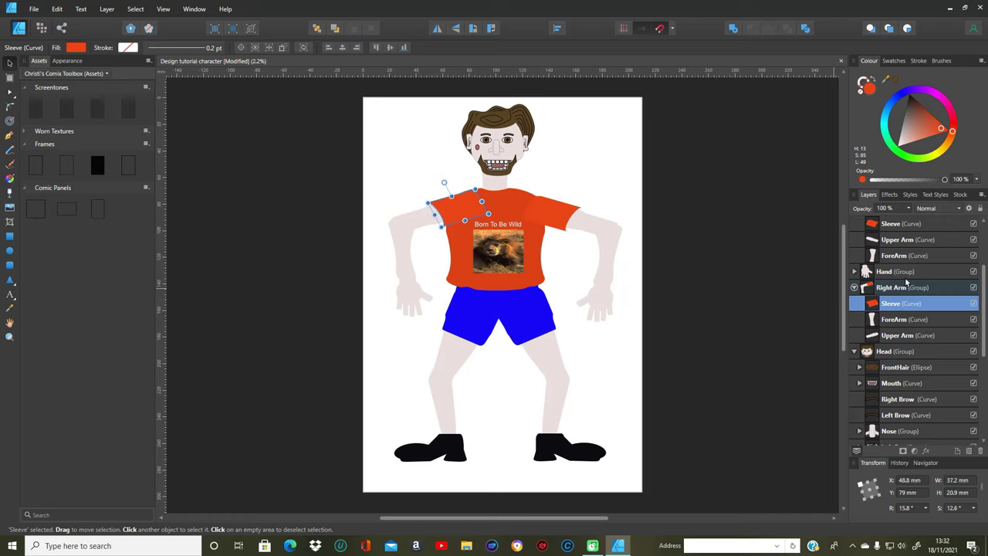
ctrl+click(906, 226)
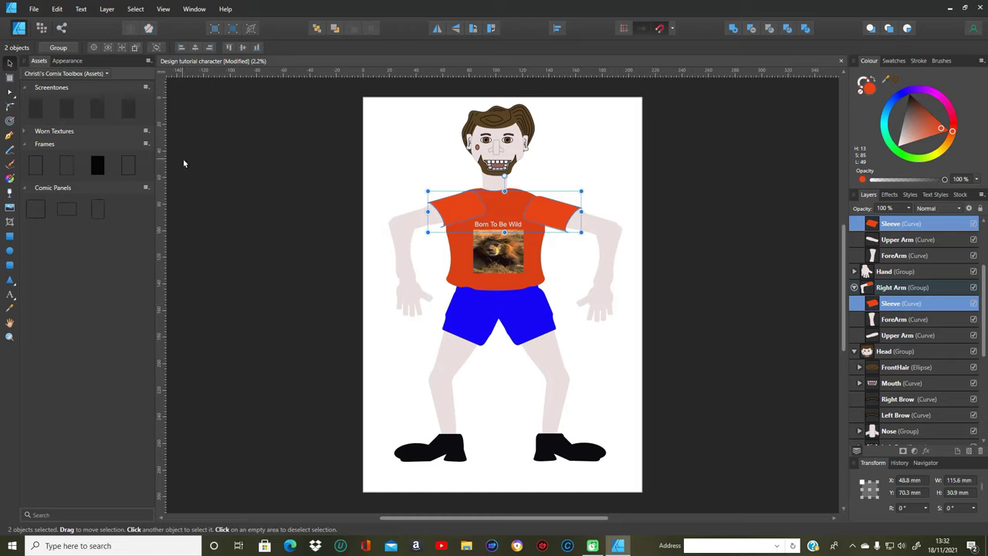
click(9, 307)
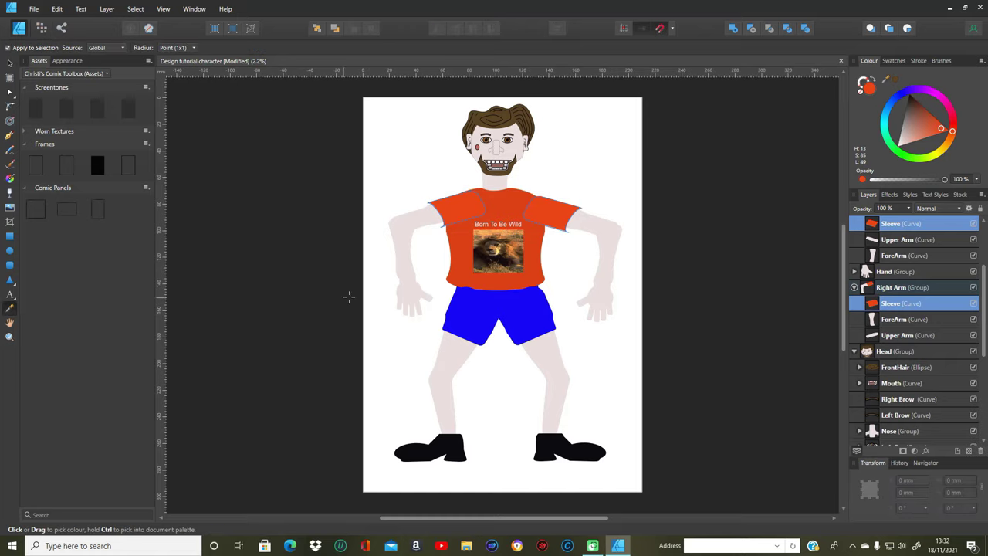
click(459, 274)
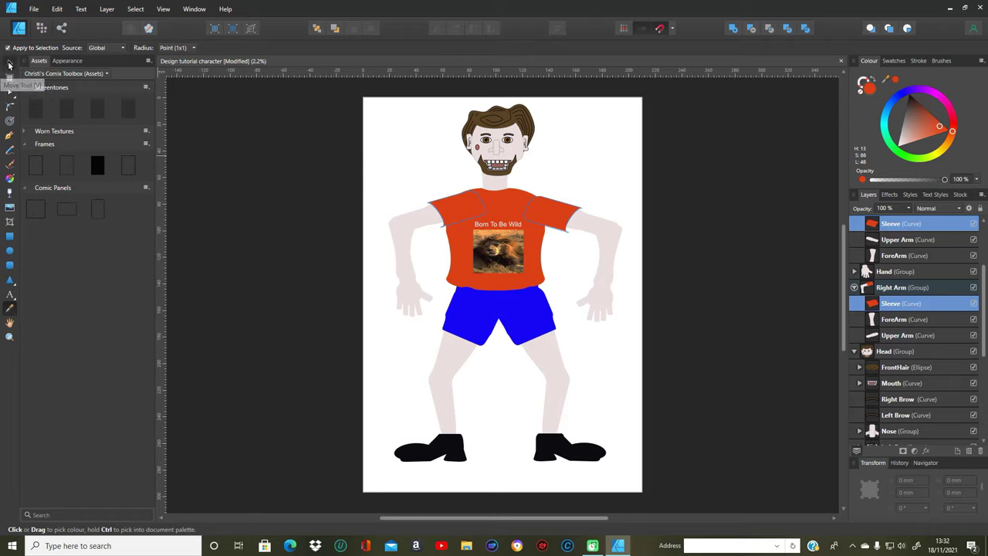
click(9, 63)
click(773, 381)
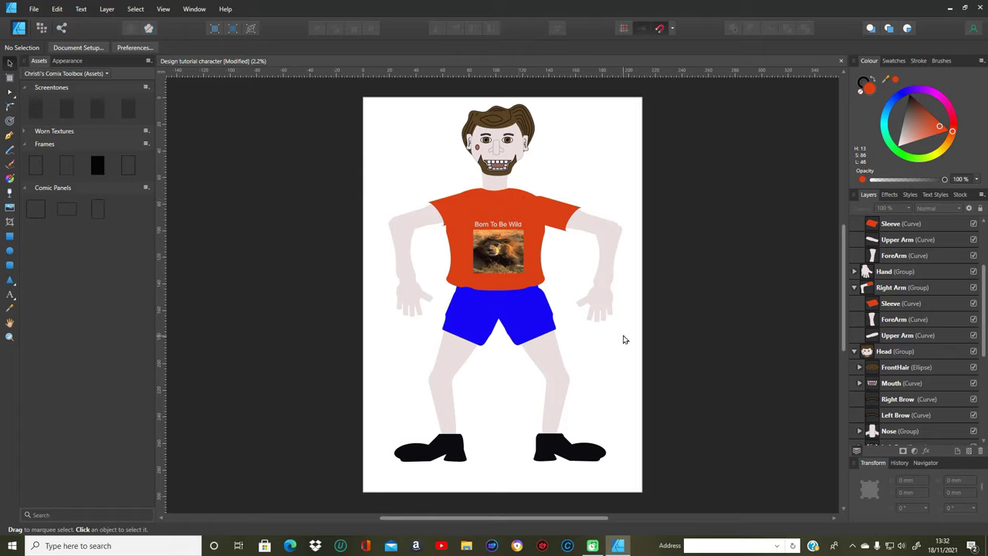
Move the RThigh group slightly down and outward to the left, and the LThigh group slightly down and outward to the right.
click(508, 312)
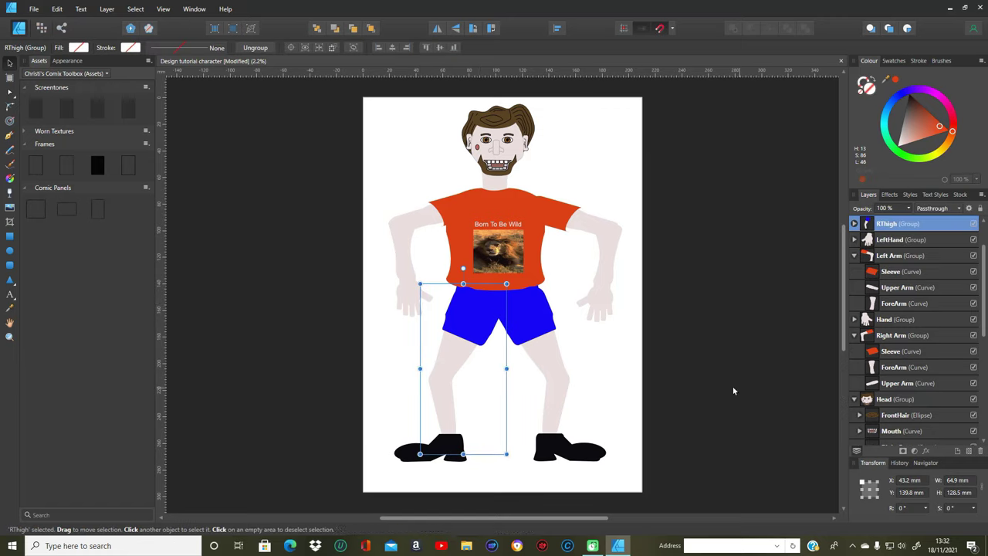
drag(447, 372, 444, 380)
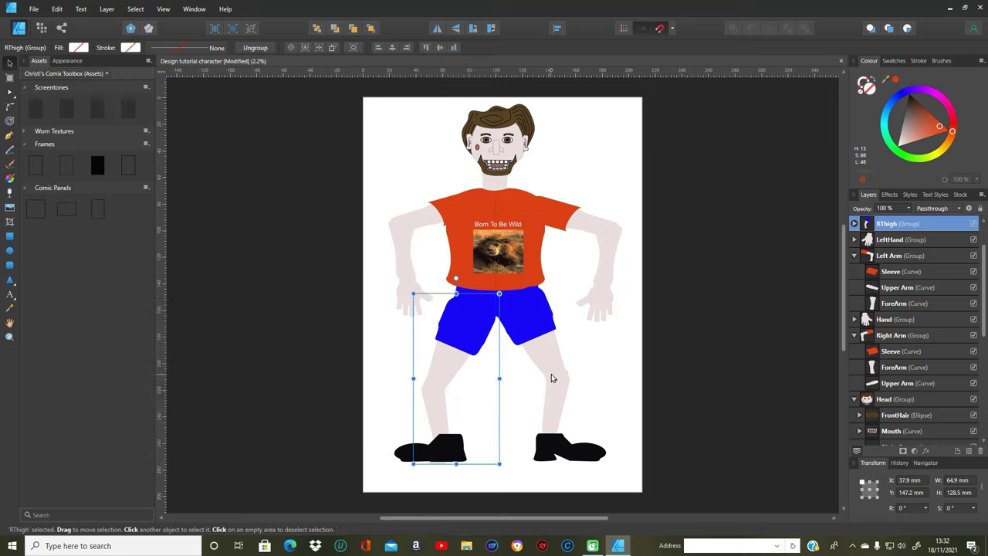
click(557, 377)
drag(562, 394, 564, 391)
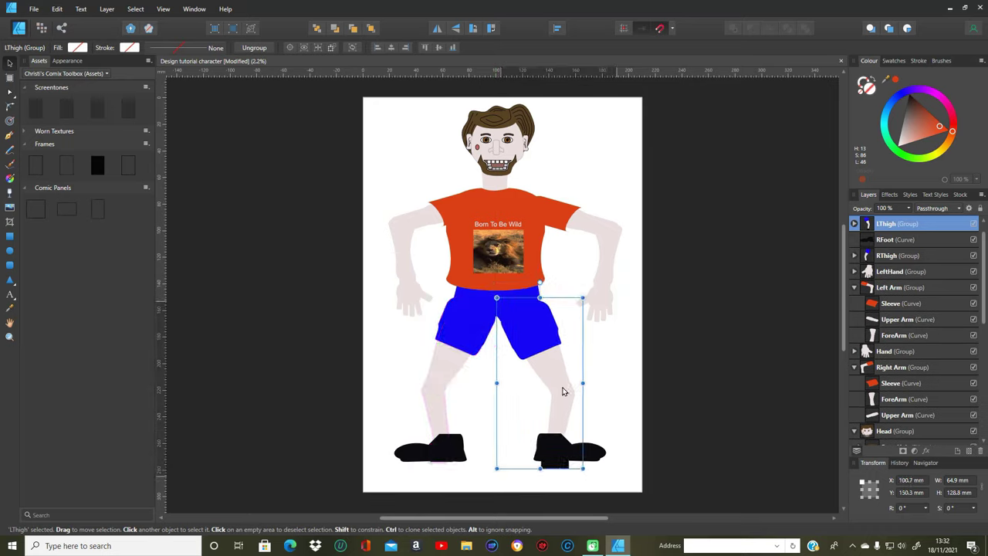
Move the LFoot and RFoot shoes down and outward so they line up with the shifted legs, and deselect them.
double_click(552, 450)
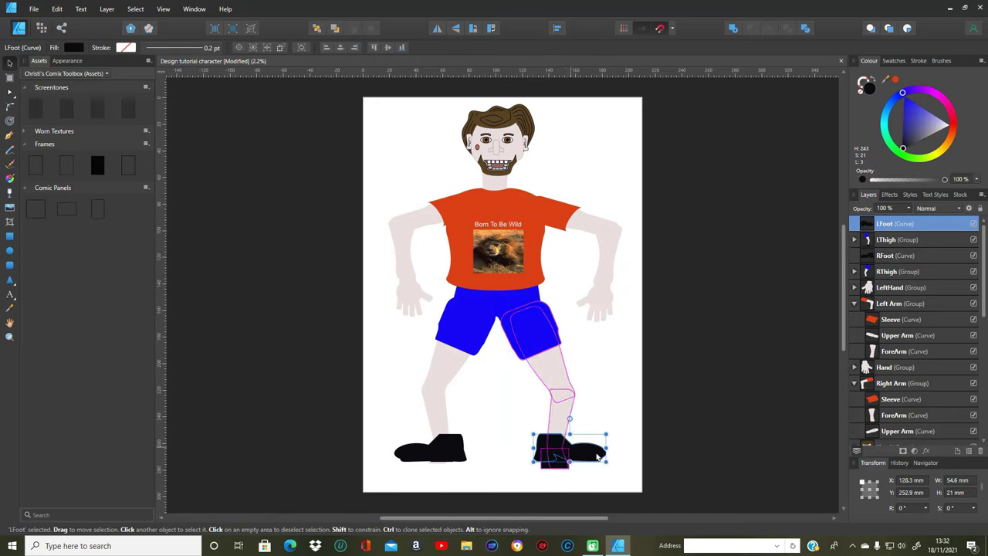
drag(589, 460, 594, 471)
click(447, 454)
drag(455, 455, 448, 466)
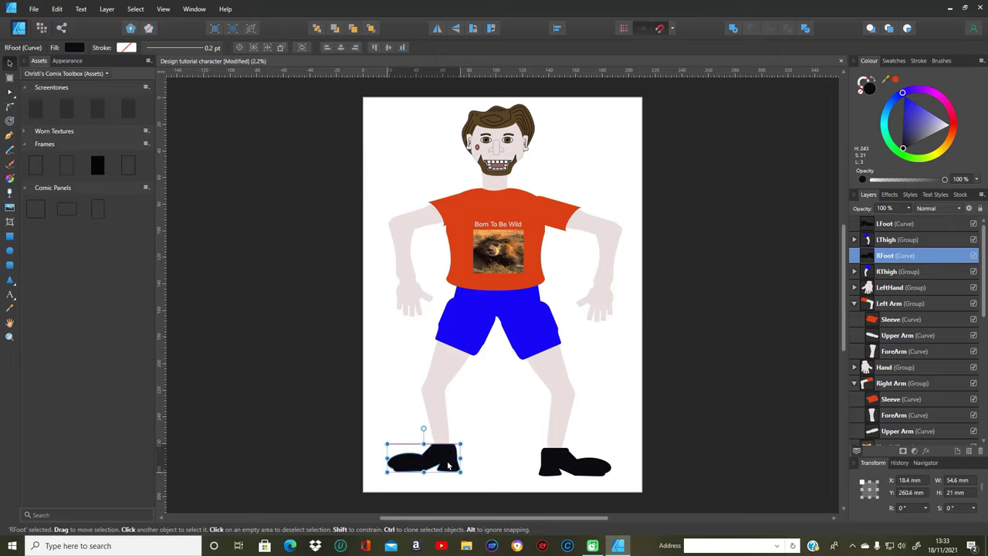
click(651, 458)
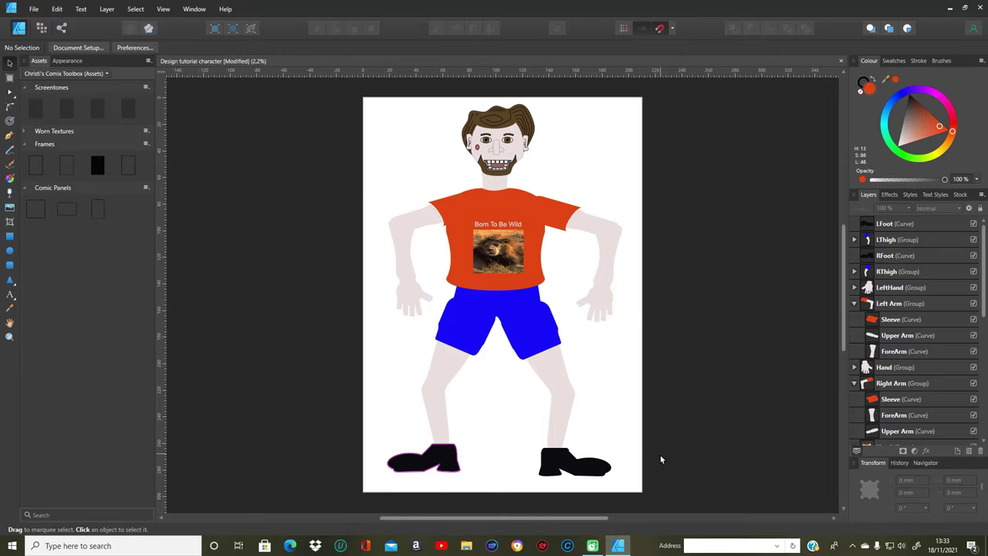
Draw a wide rounded rectangle about 77.4 × 13.6 mm beside the page and convert it to curves.
click(10, 264)
drag(226, 278, 330, 289)
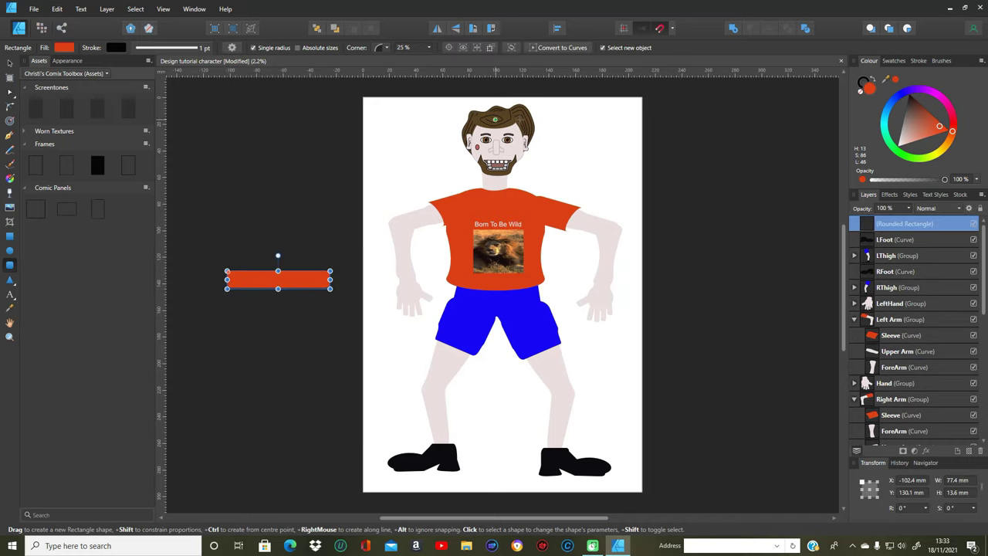
click(562, 47)
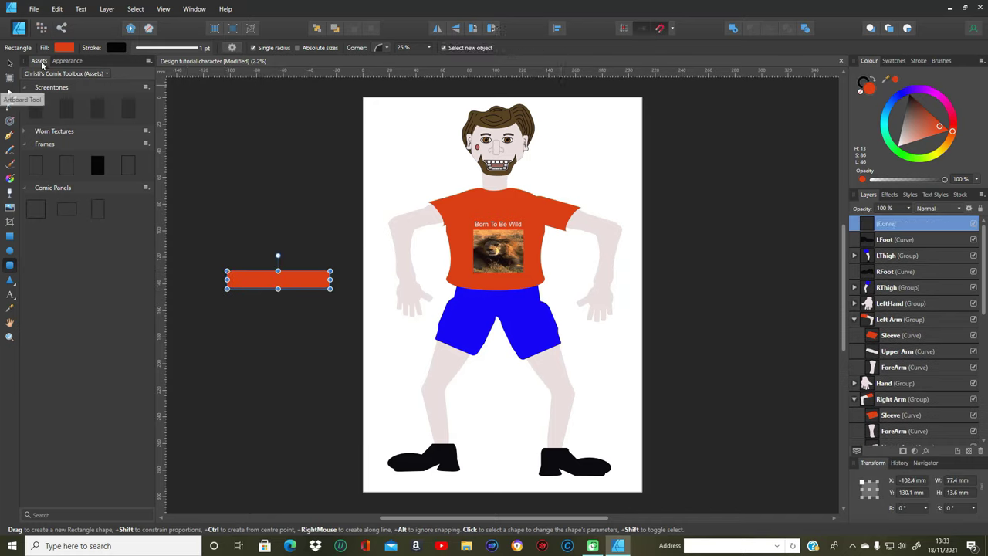
click(10, 62)
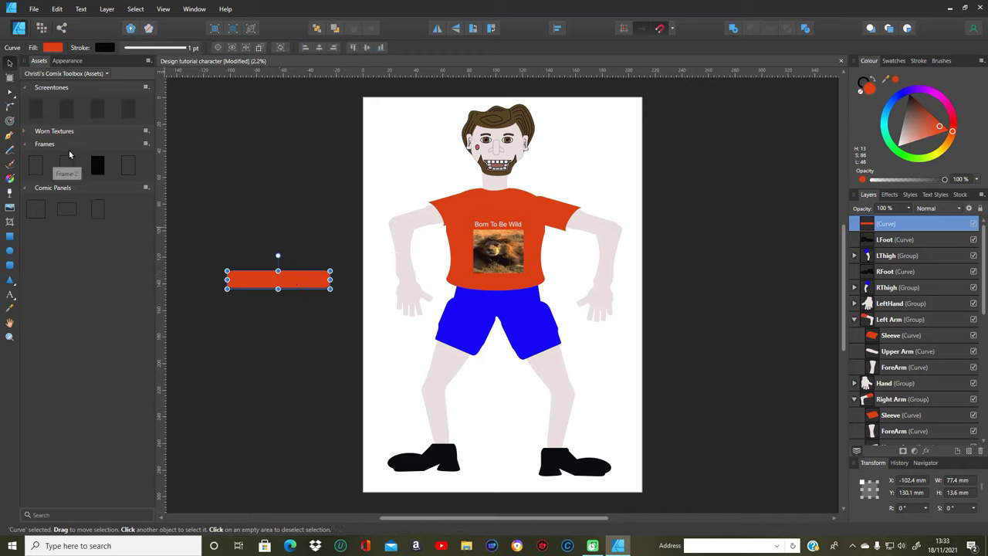
Bow the lower and upper edges of the rounded rectangle downward with the Node tool to form a curved belt.
click(10, 92)
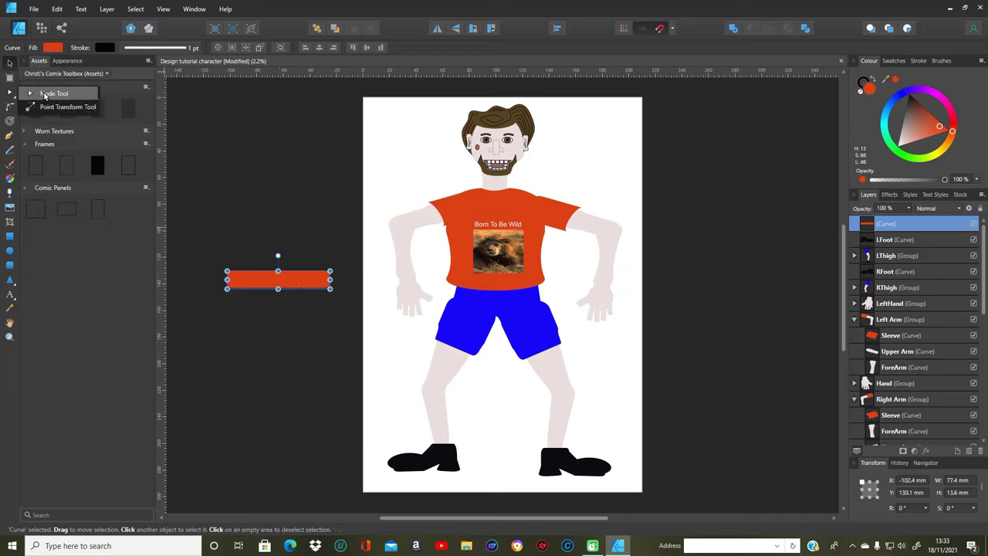
click(44, 94)
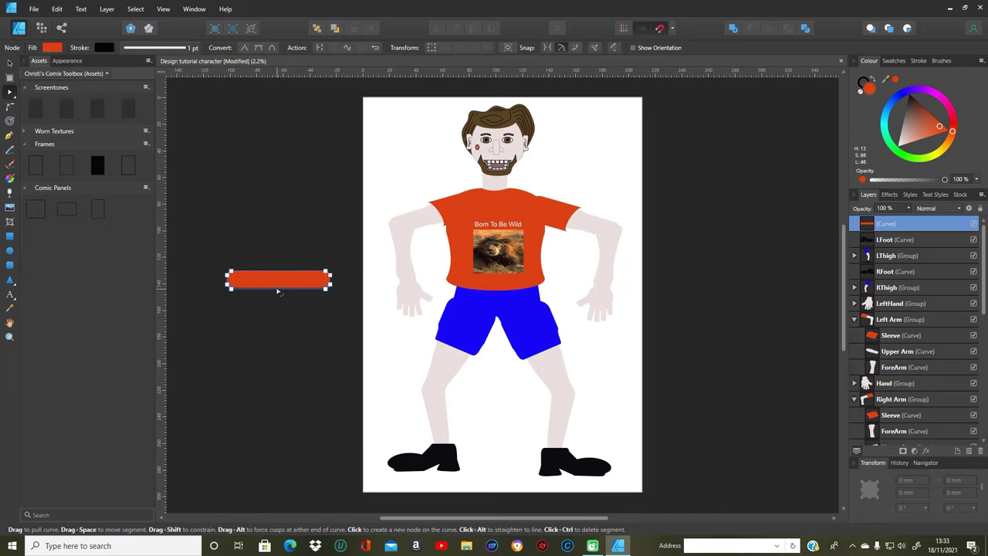
drag(278, 293, 278, 295)
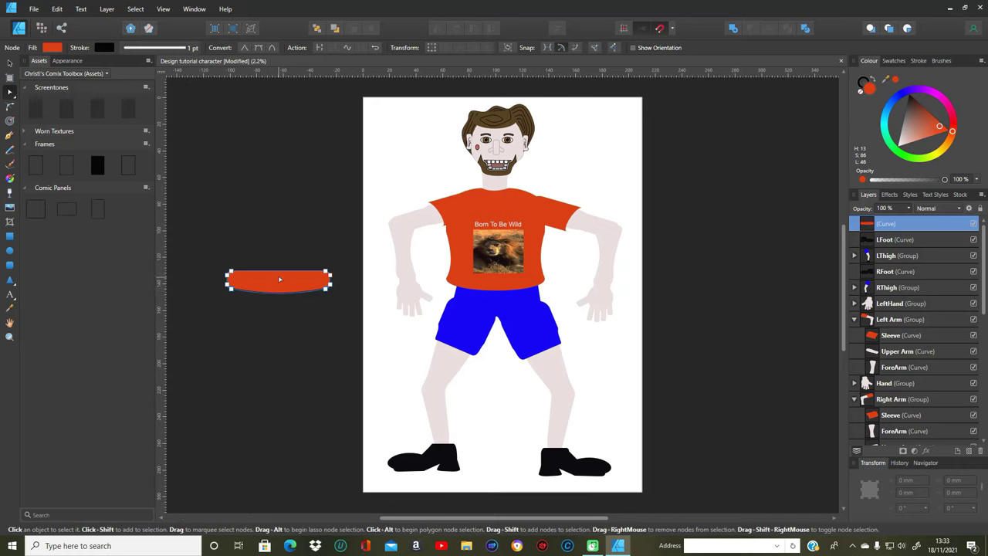
drag(278, 272, 278, 280)
click(10, 63)
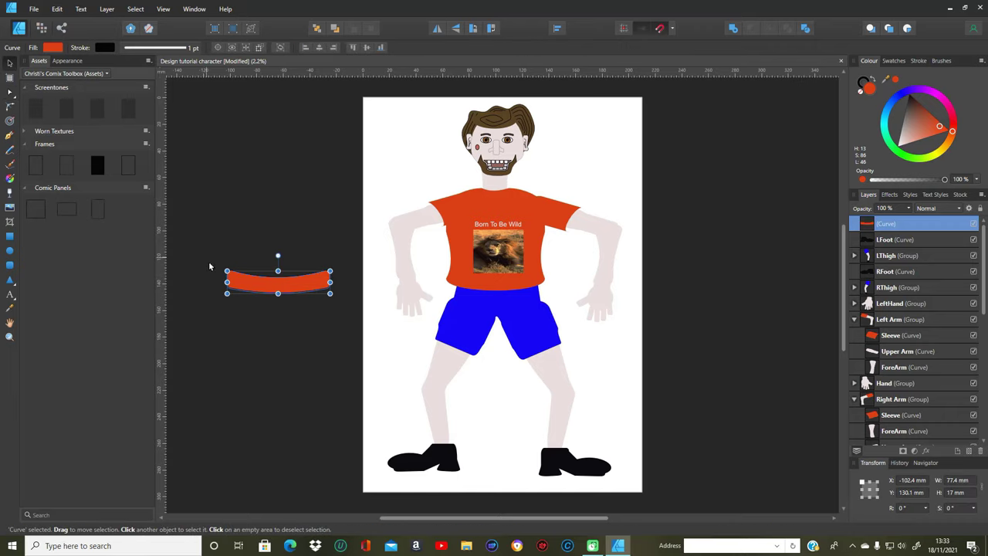
Position the curved belt across the character's waist and resize it to about 66 × 10.8 mm.
drag(293, 291, 496, 301)
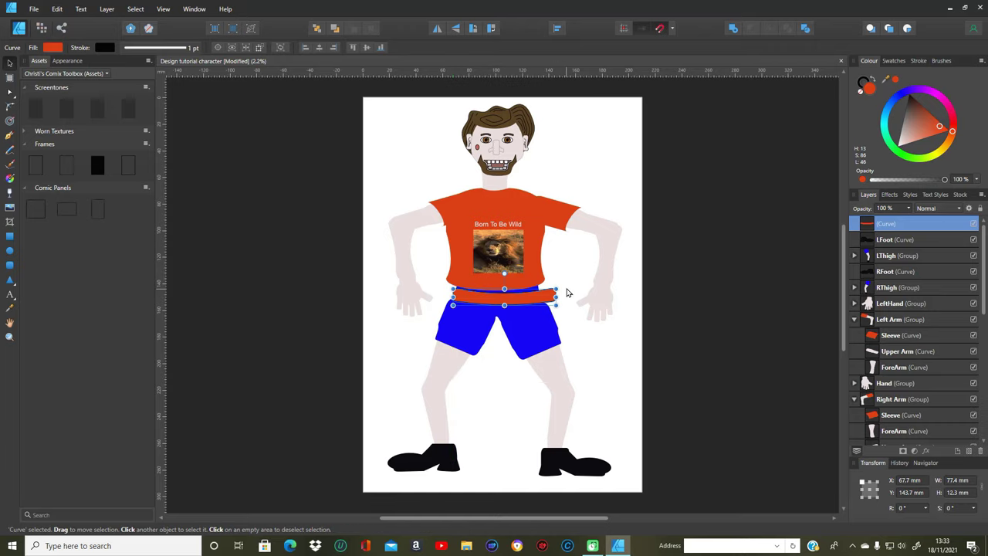
drag(557, 296, 540, 289)
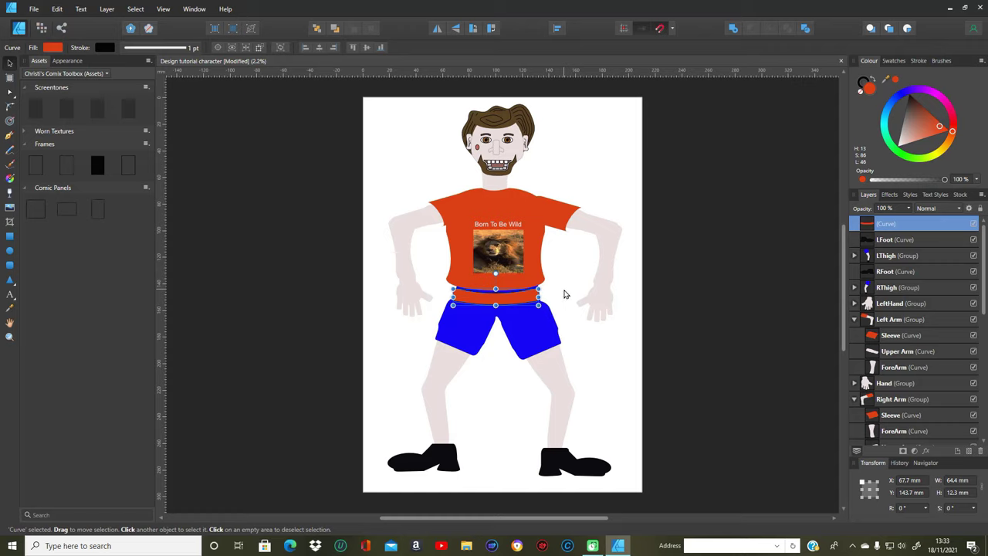
click(564, 299)
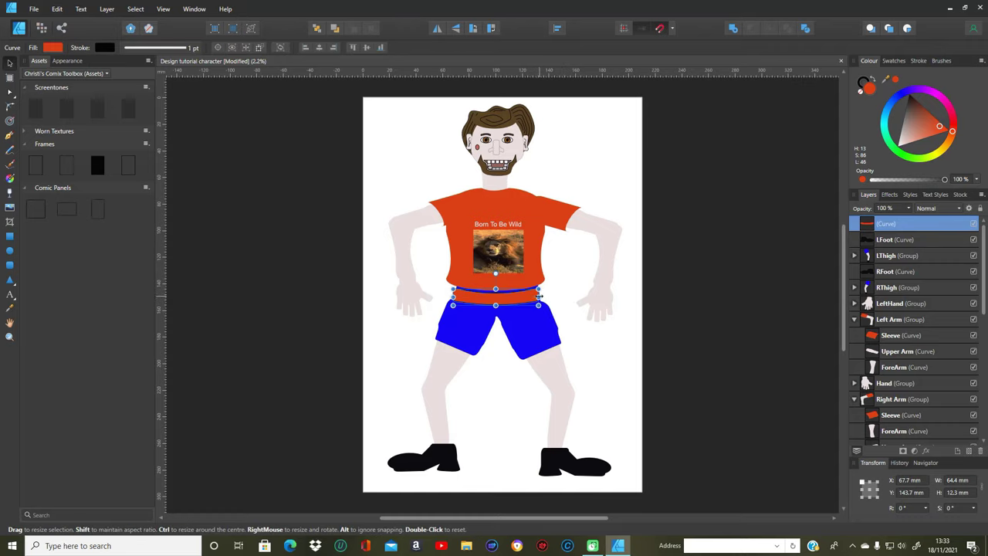
drag(541, 293, 543, 294)
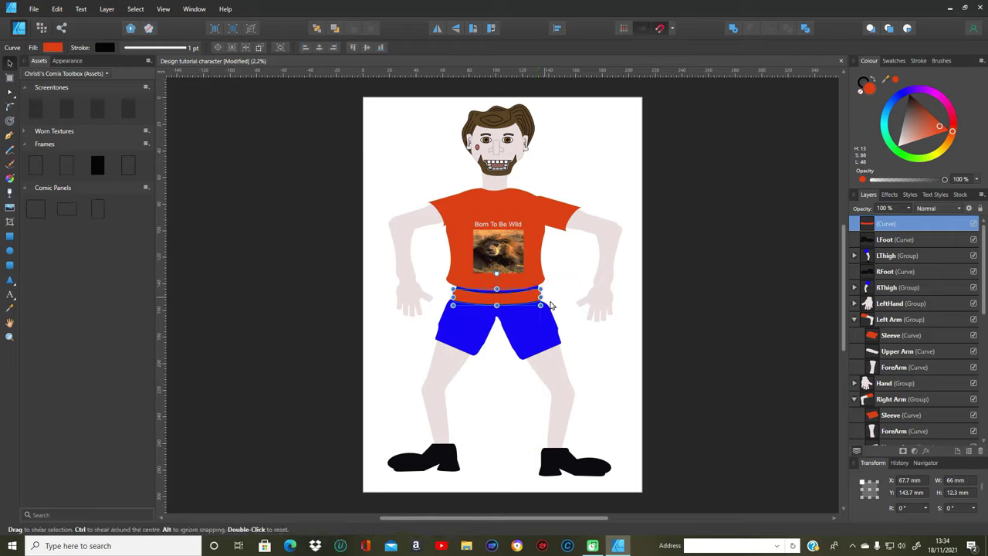
click(615, 360)
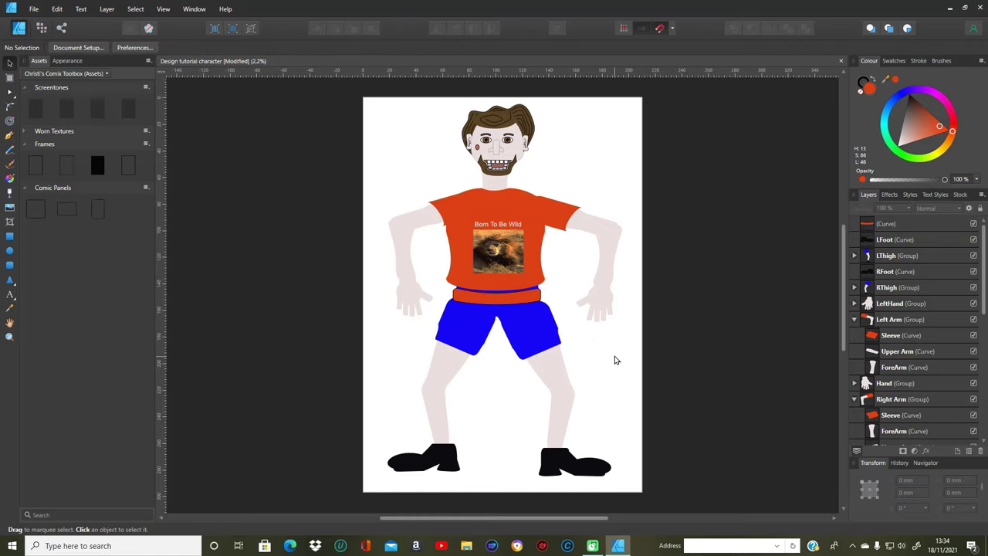
click(490, 297)
drag(473, 300, 496, 289)
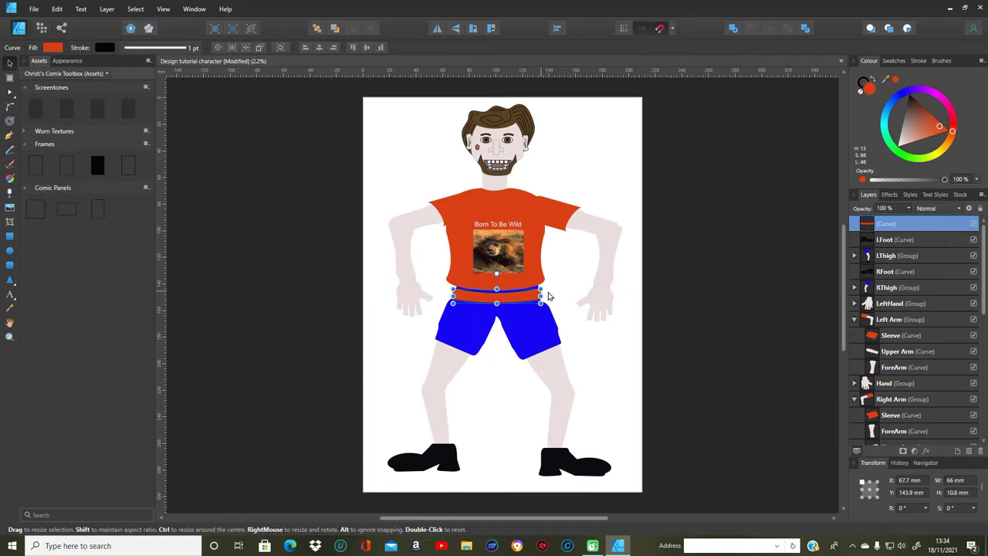
Reshape the left end of the belt with the Node tool, moving its upper and lower nodes into sharp, slanted corners.
click(745, 147)
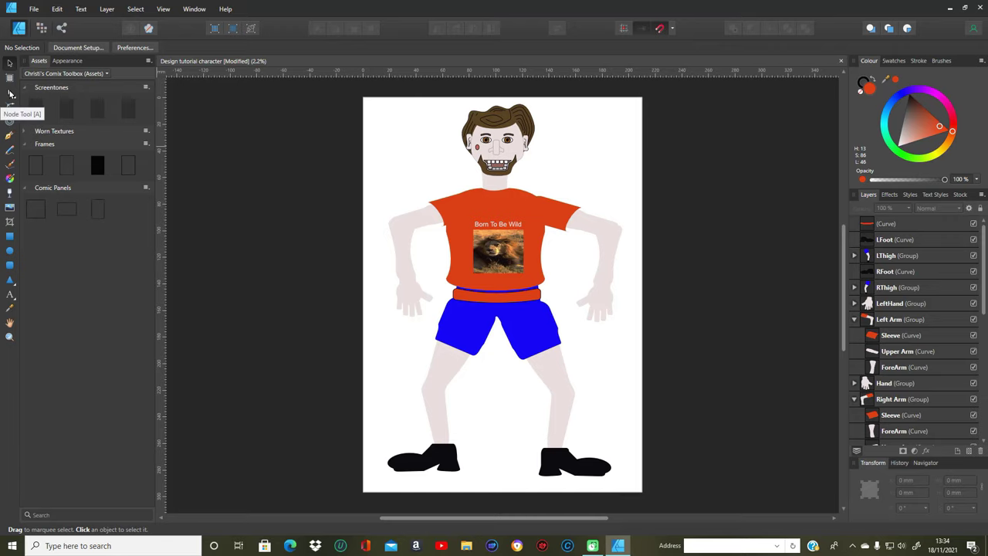
click(161, 9)
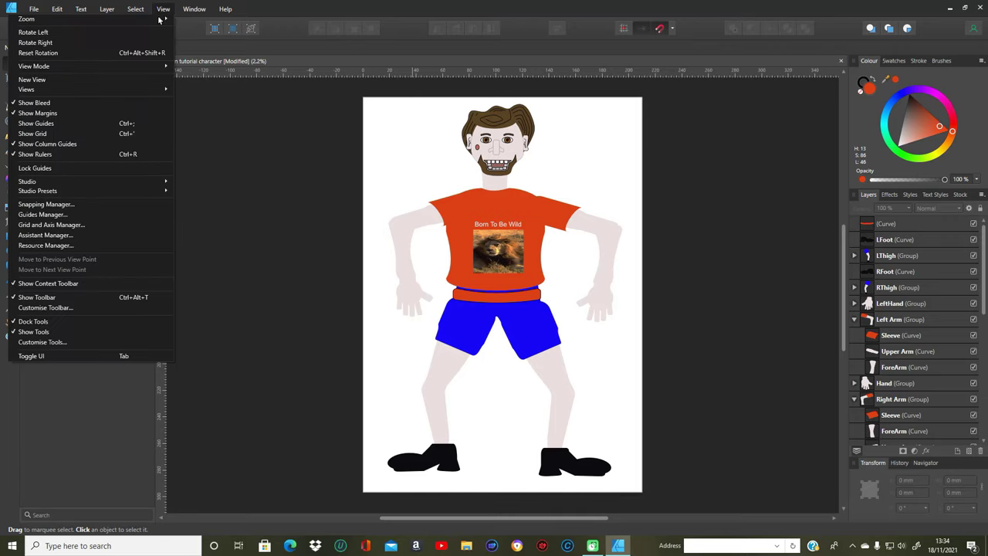
mouse_move(155, 21)
click(202, 22)
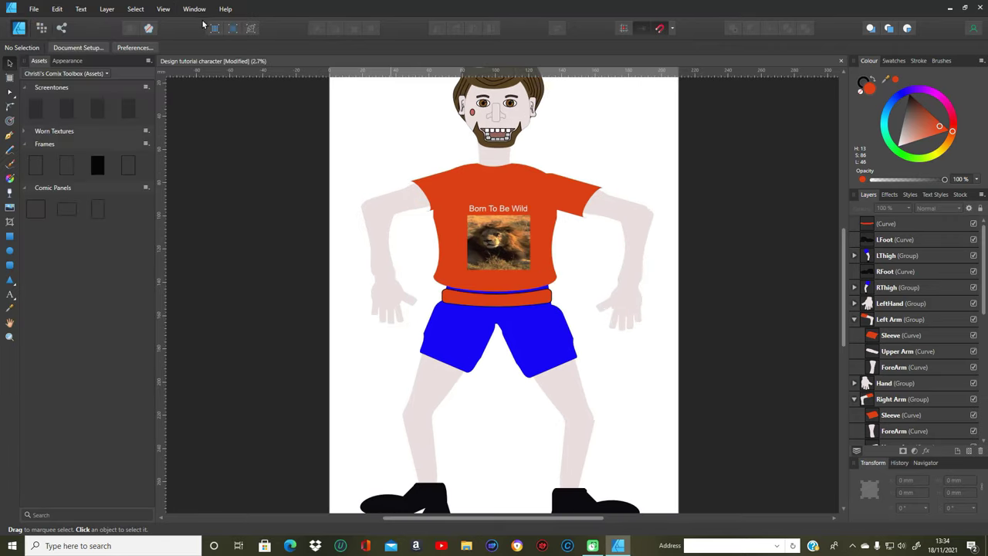
click(167, 10)
mouse_move(169, 20)
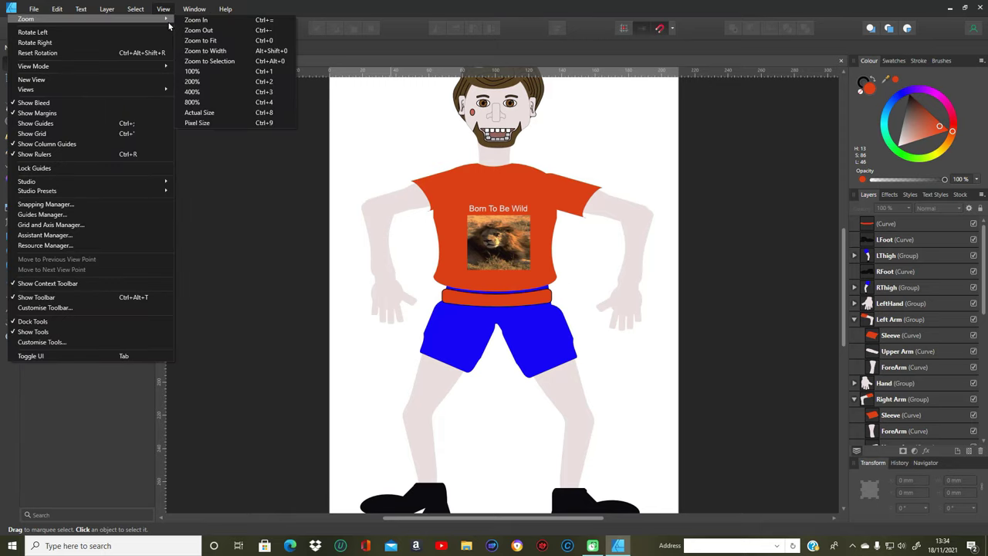
click(206, 24)
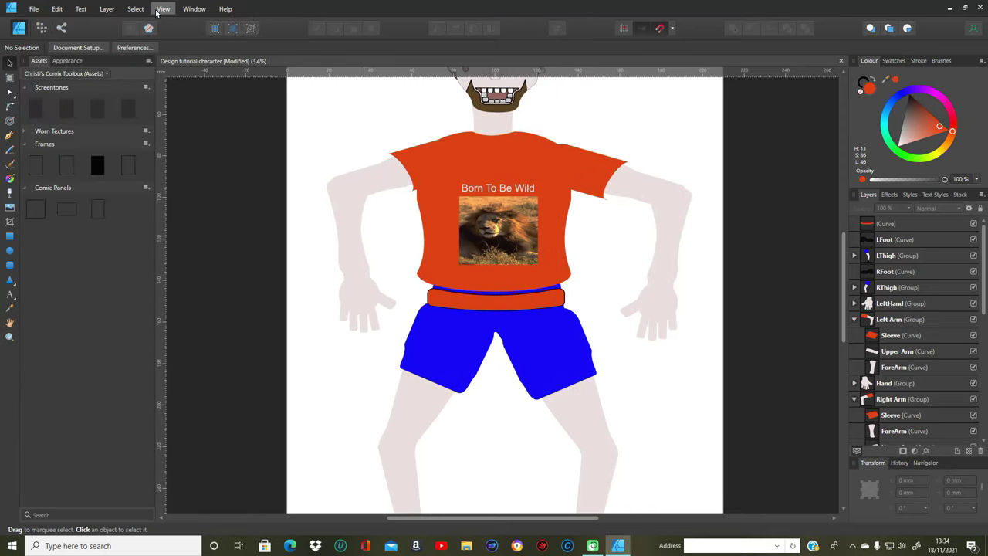
click(163, 9)
mouse_move(163, 20)
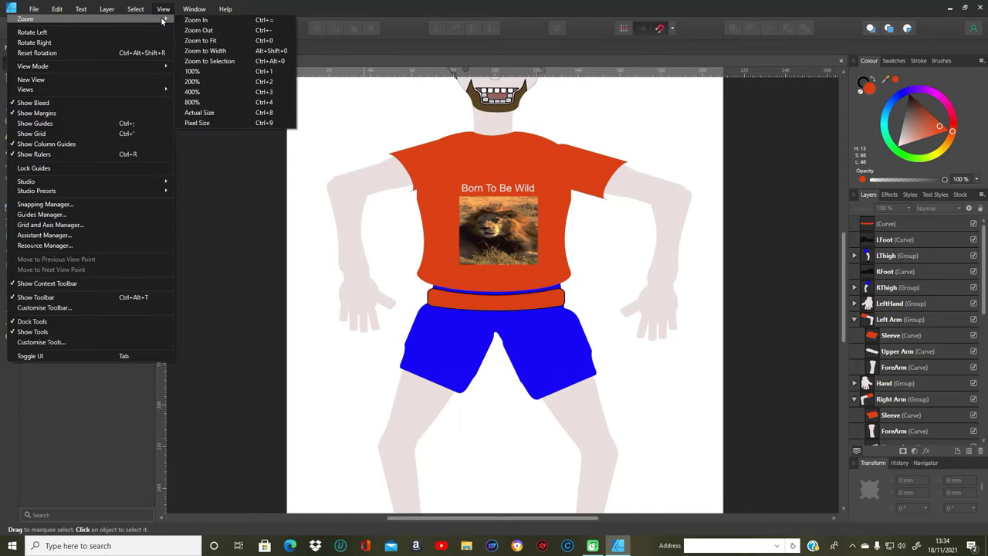
click(224, 22)
click(161, 10)
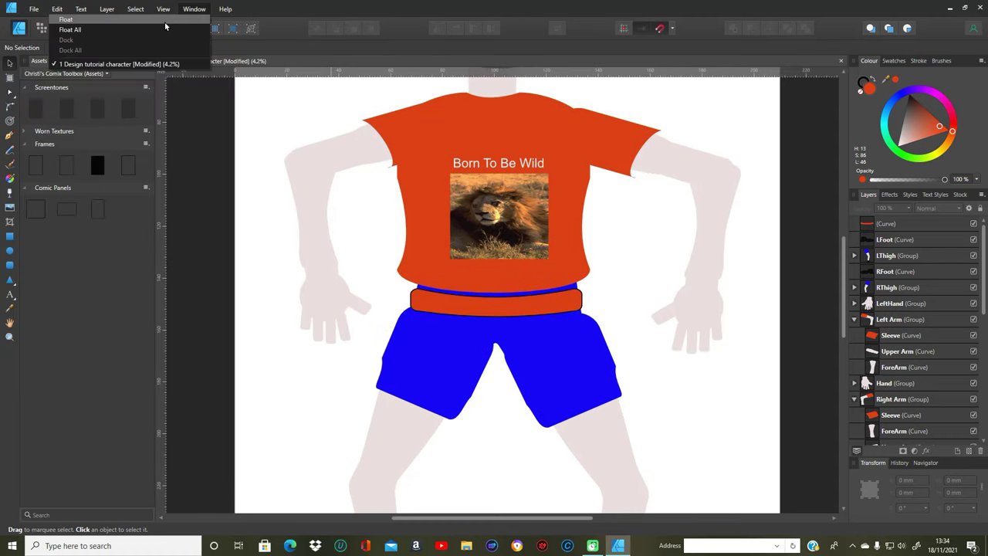
click(165, 9)
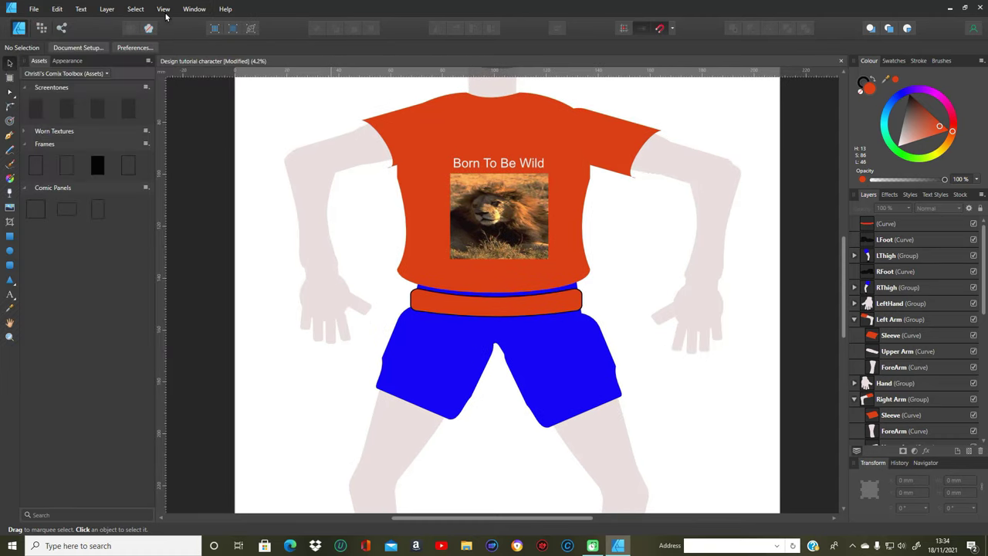
click(164, 9)
click(231, 21)
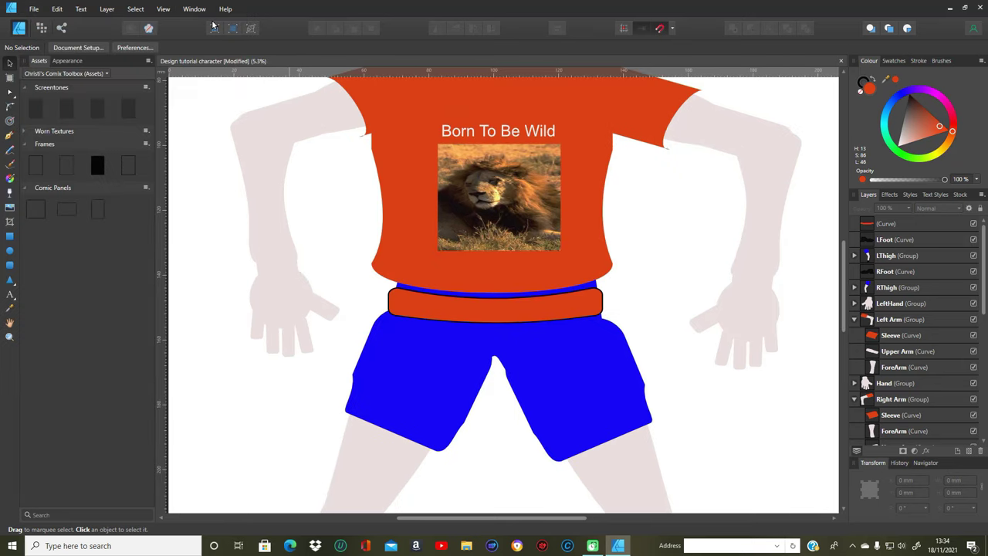
click(502, 321)
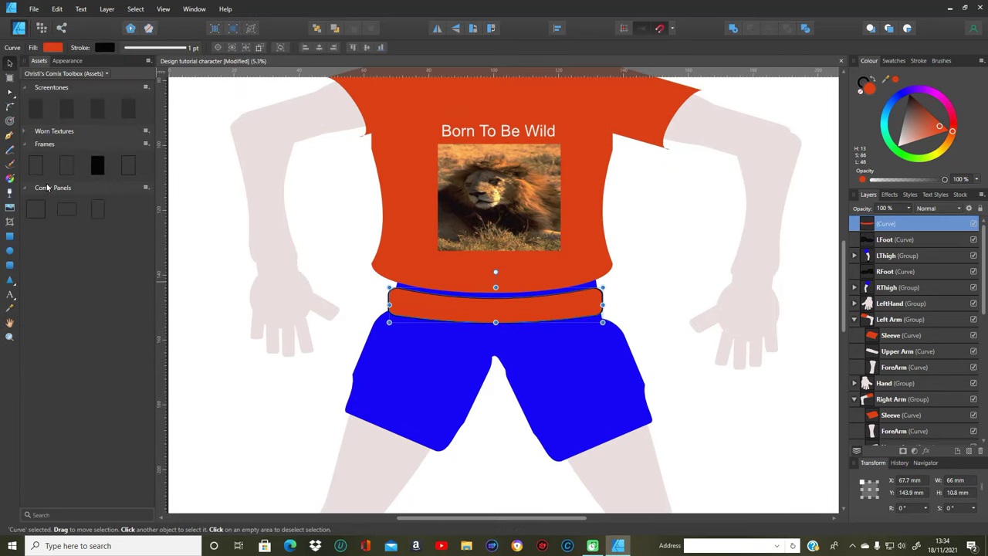
click(10, 91)
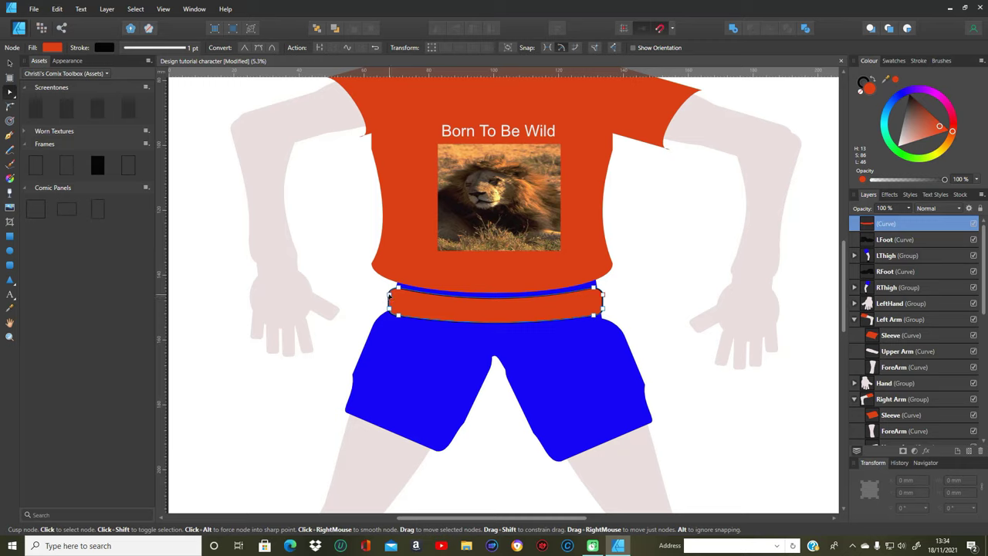
drag(390, 294, 392, 288)
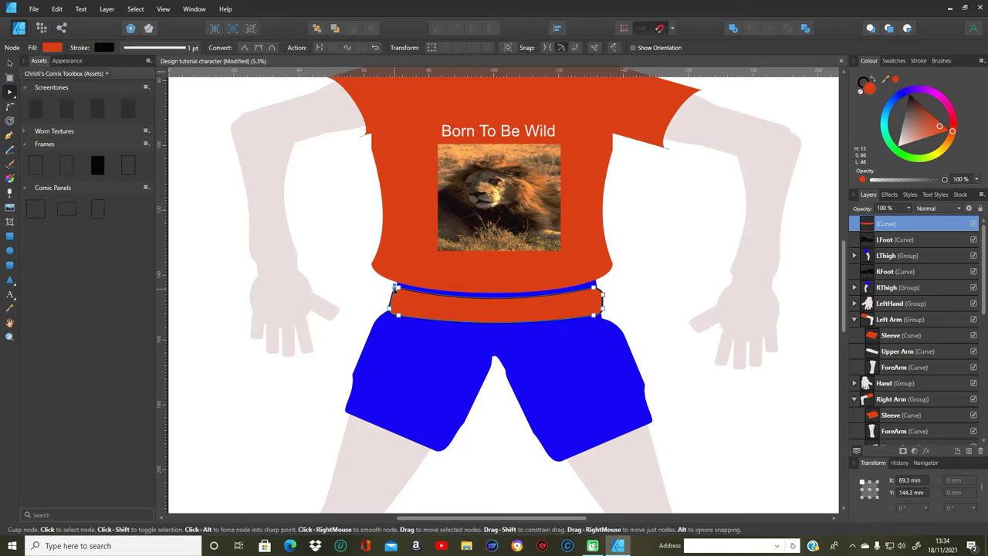
click(391, 311)
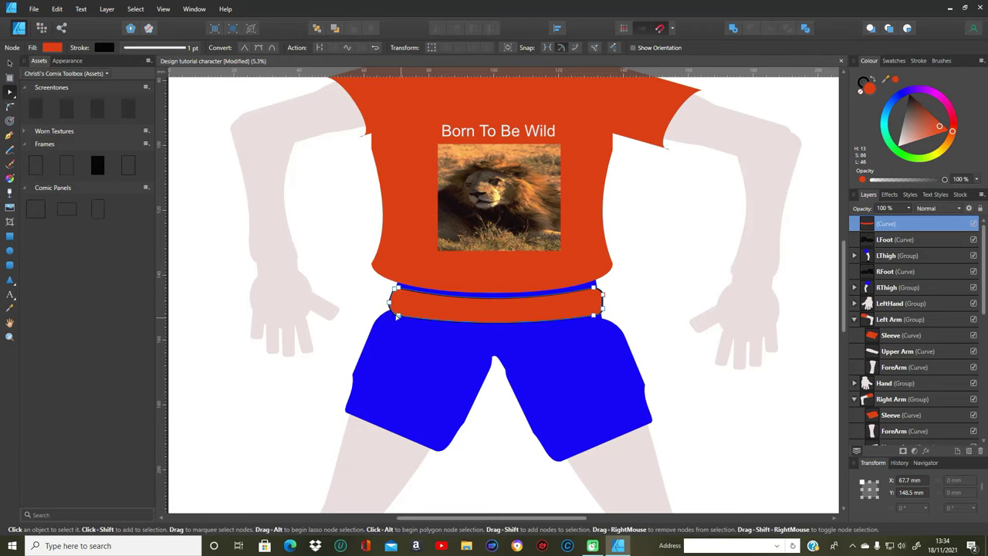
drag(394, 315, 387, 312)
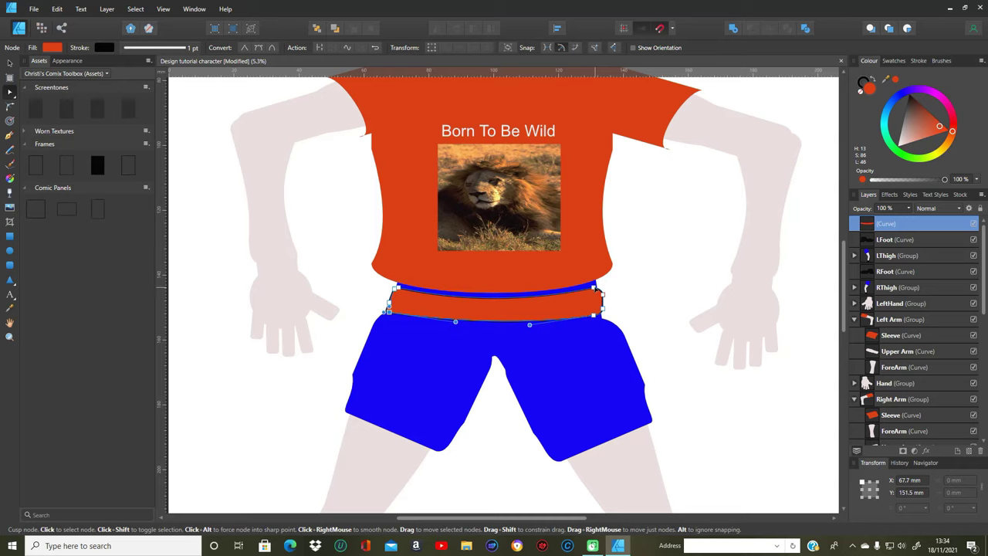
Reshape the right end of the belt by moving its upper and lower nodes outward into matching sharp corners.
click(598, 288)
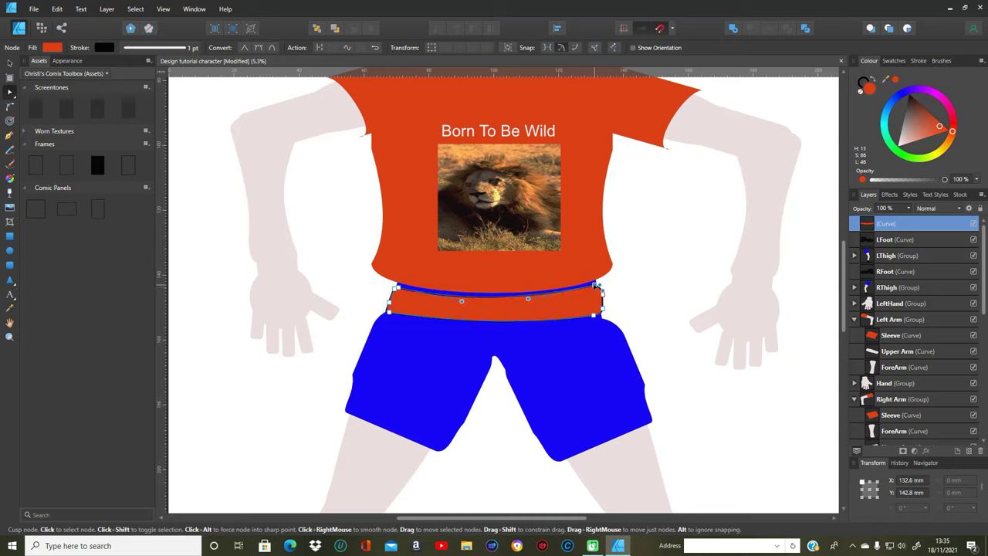
drag(599, 288, 601, 313)
click(643, 314)
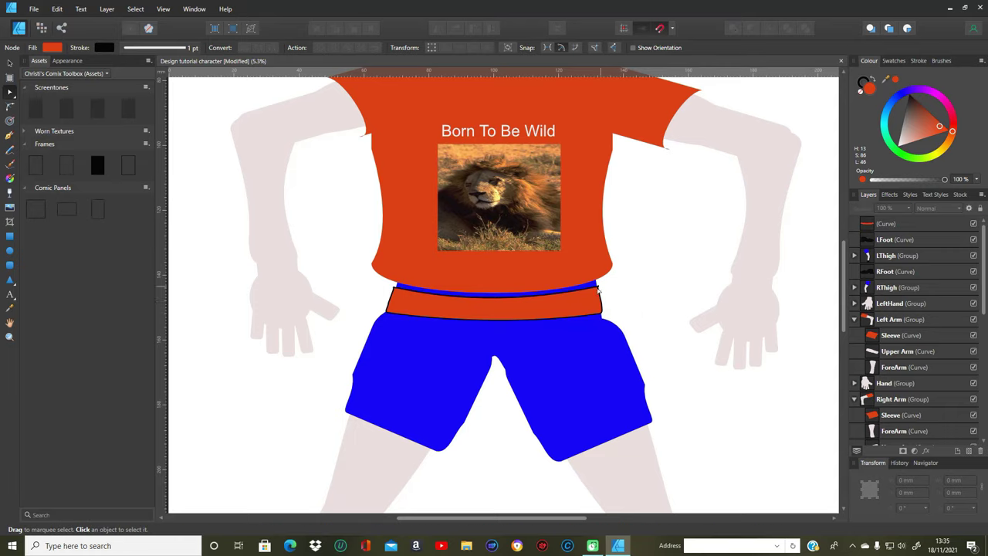
click(597, 288)
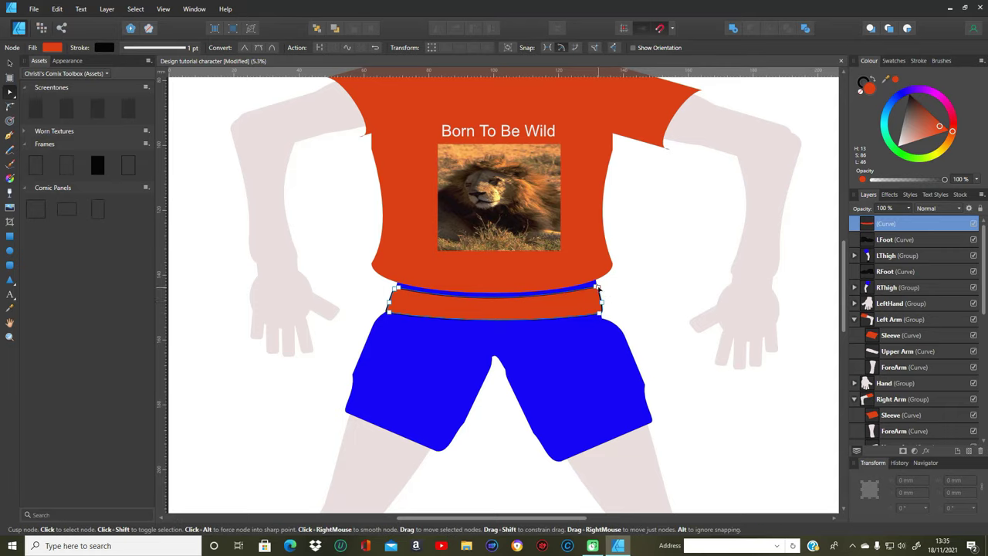
click(629, 298)
click(598, 293)
click(598, 287)
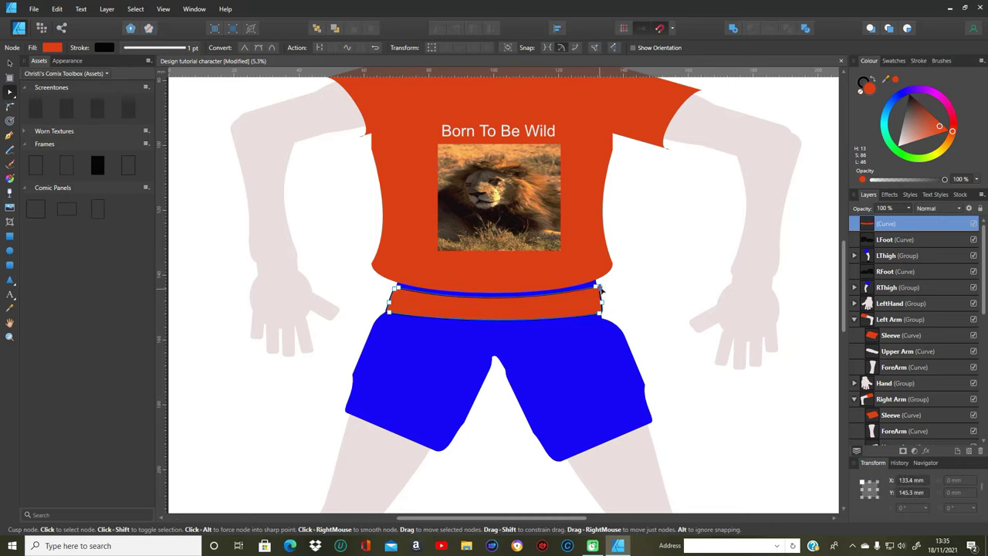
click(629, 309)
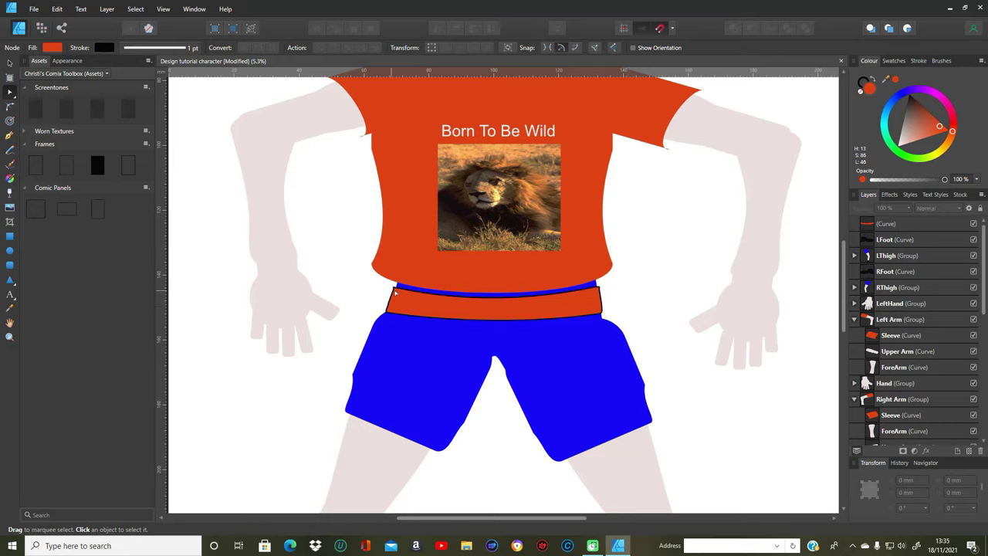
Fine-tune the belt's upper-left corner and flare both lower end nodes slightly outward, then deselect the belt.
click(394, 290)
click(395, 287)
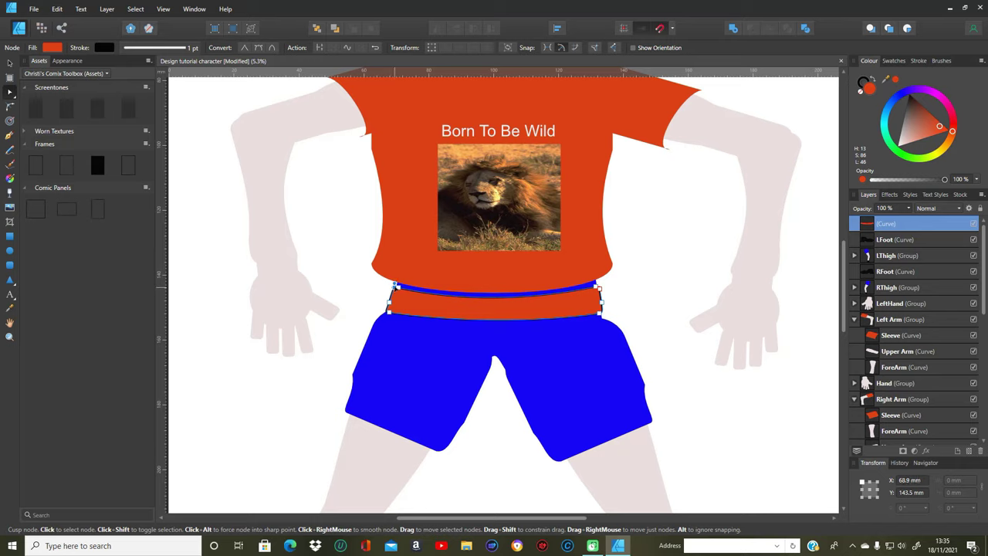
click(387, 306)
drag(386, 308, 384, 309)
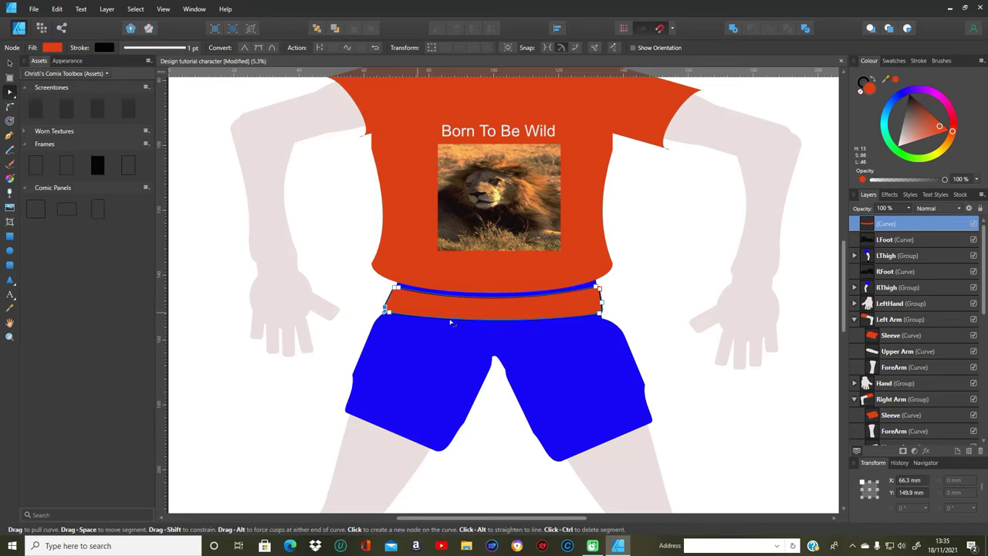
drag(603, 308, 605, 310)
click(630, 313)
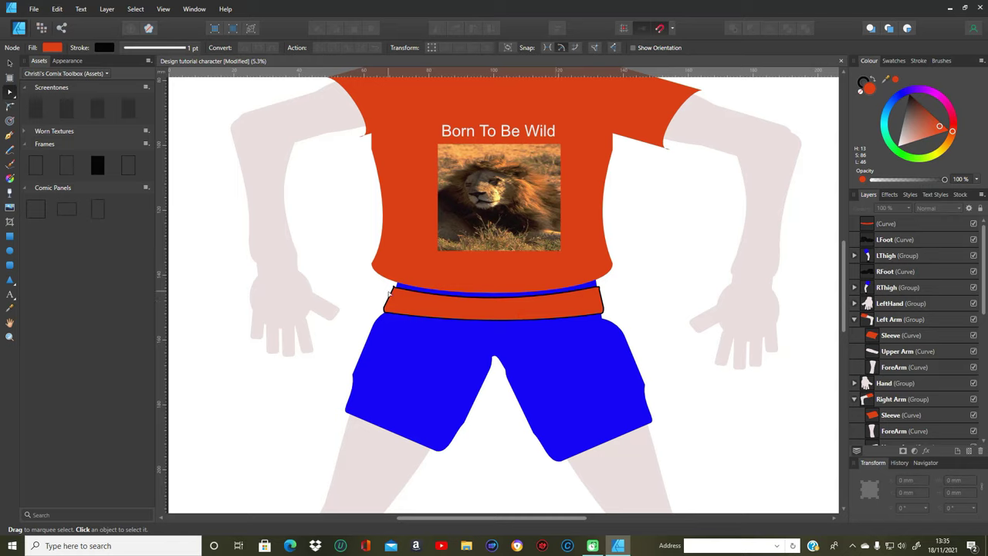
Add a node midway along the belt's lower edge, pull it slightly downward, and fill the belt with near-black.
click(500, 319)
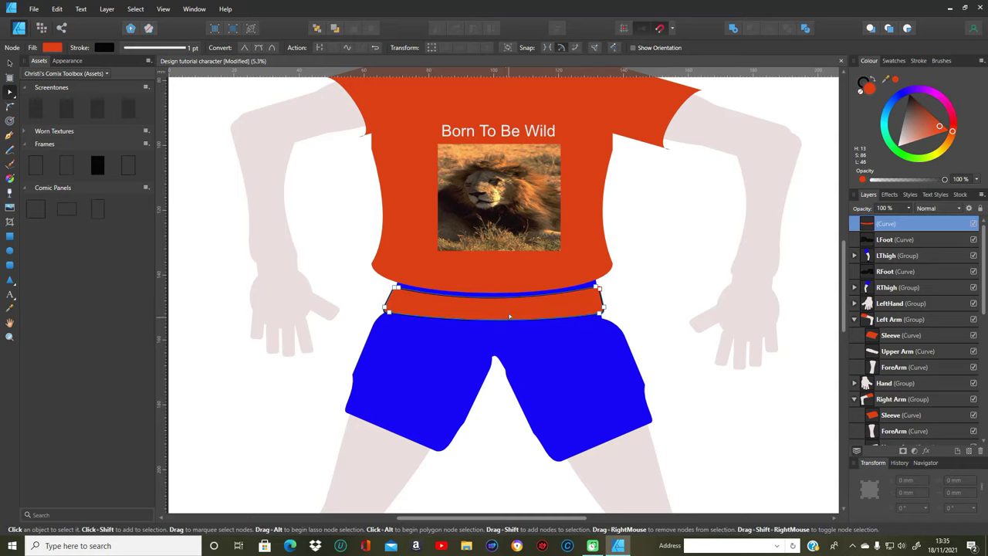
click(486, 319)
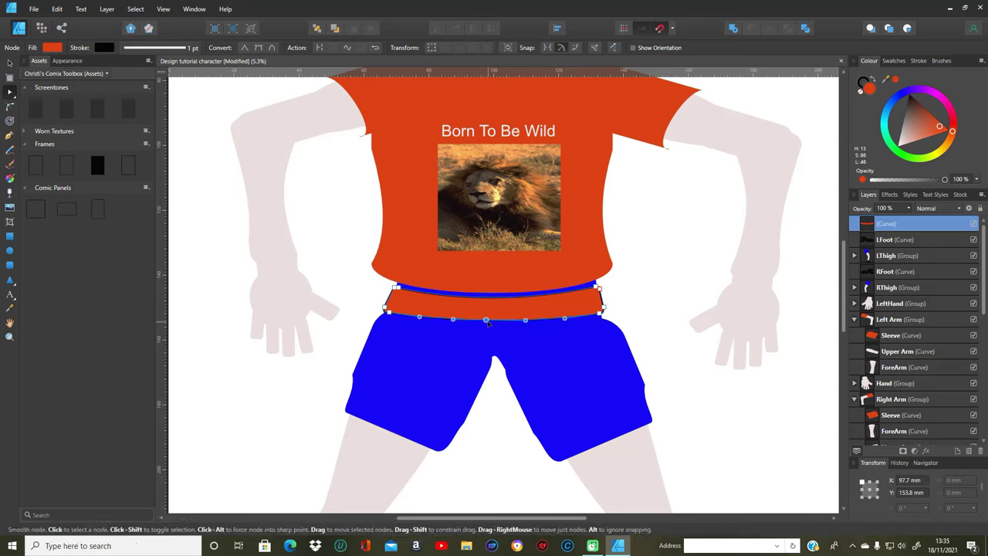
drag(491, 321, 491, 322)
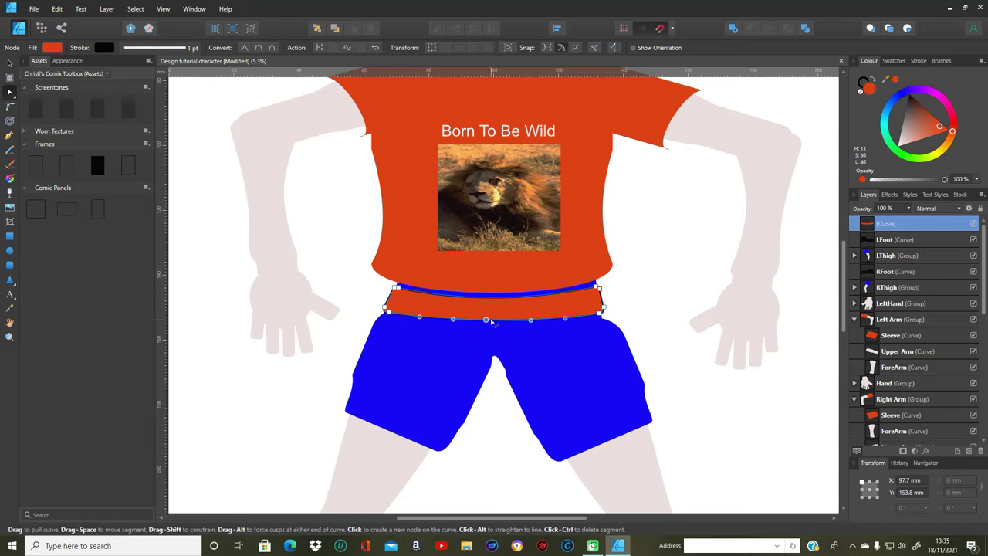
drag(485, 320, 486, 323)
click(678, 353)
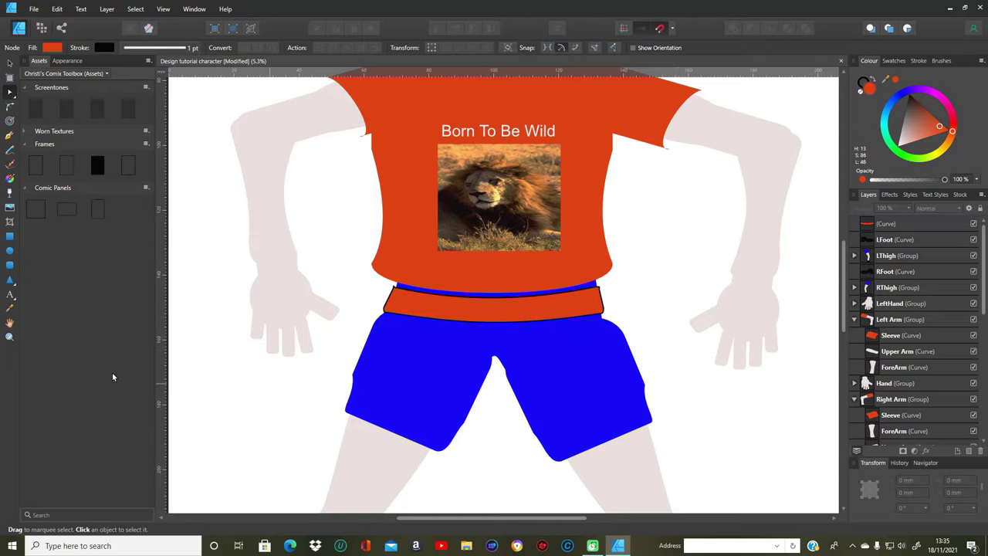
click(536, 317)
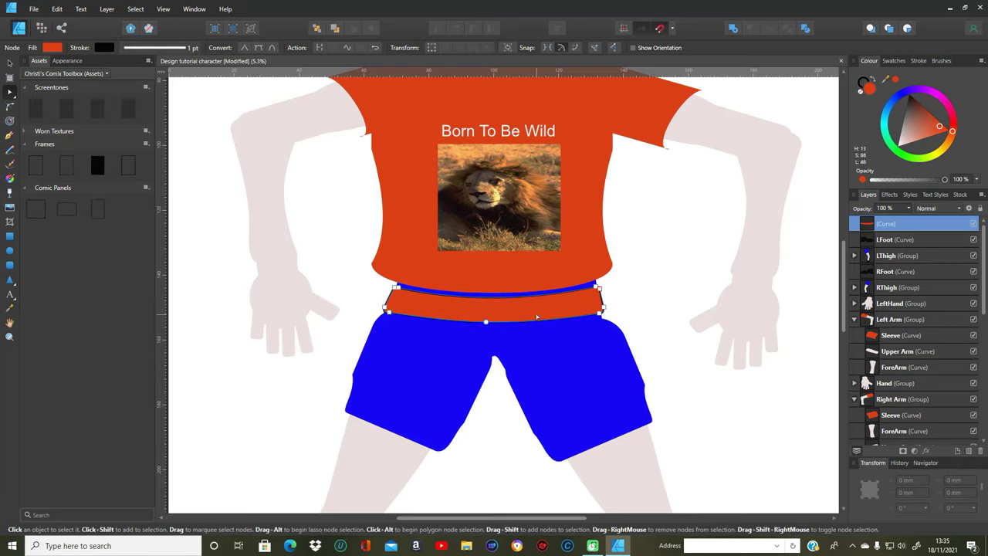
click(913, 100)
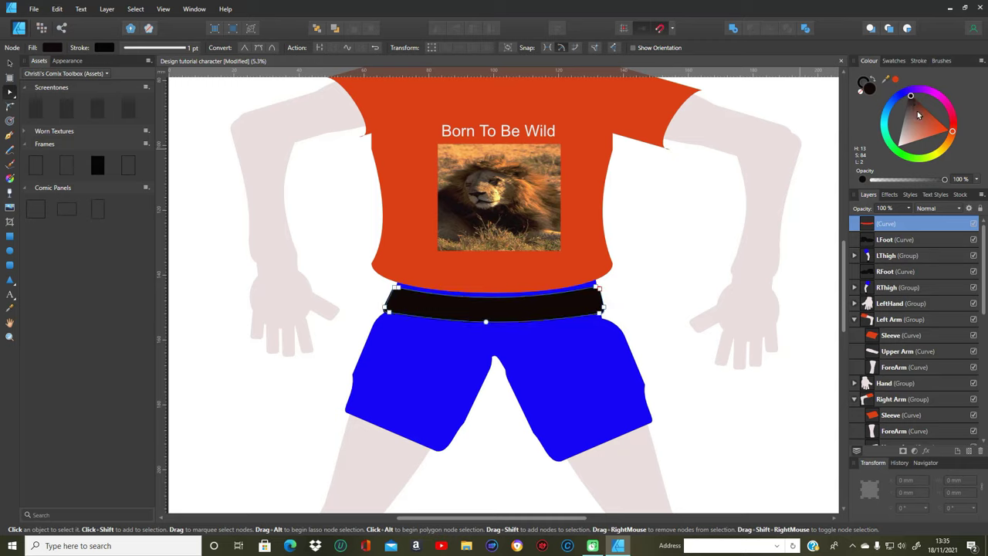
Draw a rounded rectangle about 17.3 × 7.6 mm beside the legs and a smaller one about 11.6 × 3.3 mm inside it.
click(10, 236)
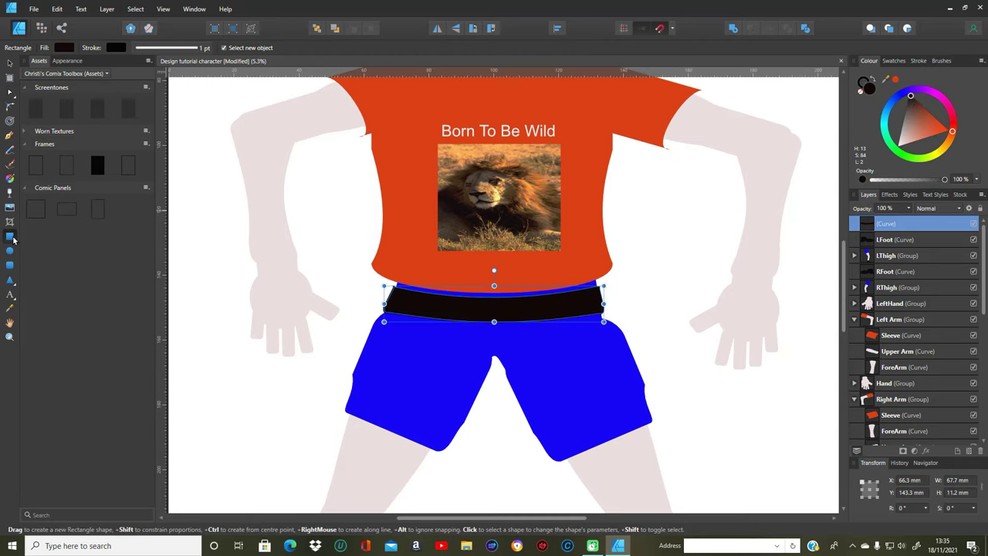
click(10, 264)
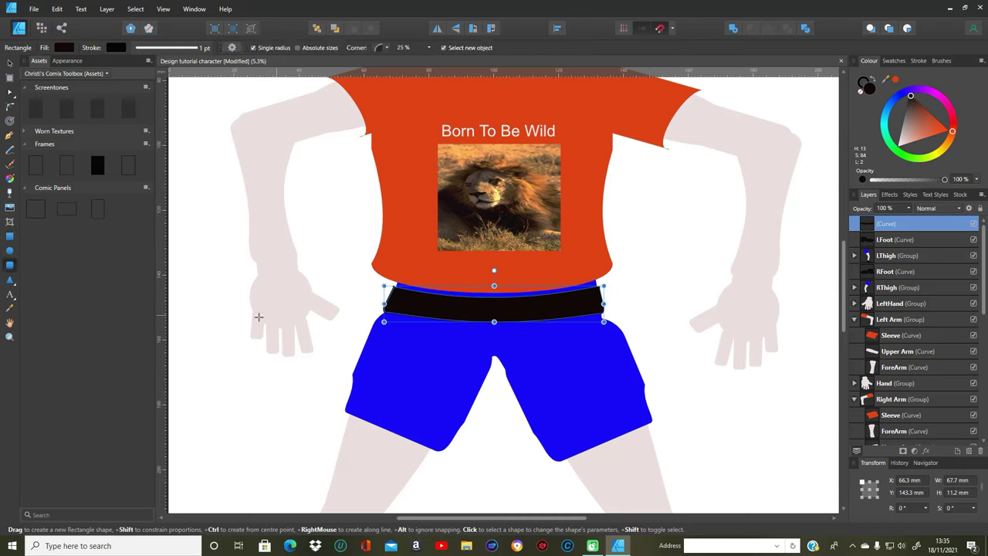
drag(225, 386, 283, 409)
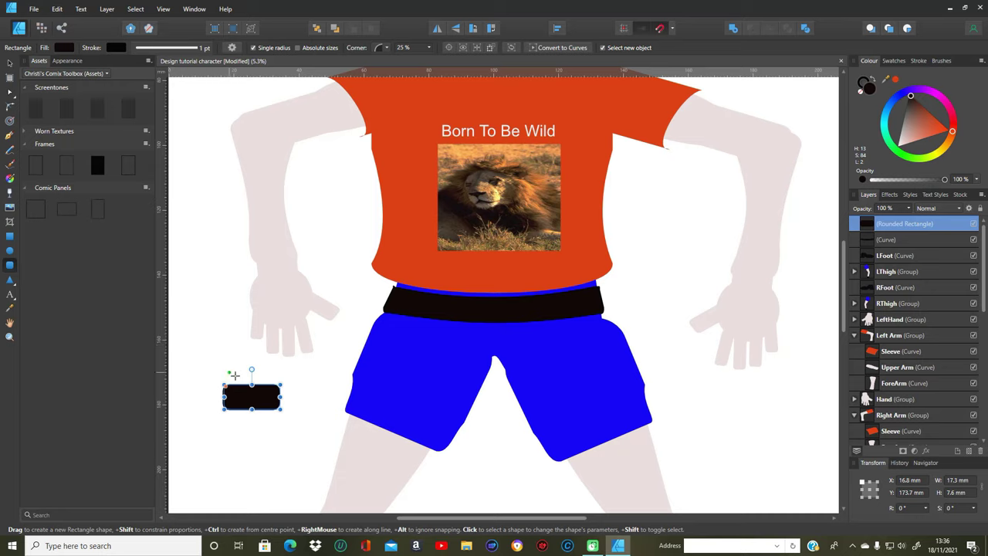
drag(233, 392, 272, 401)
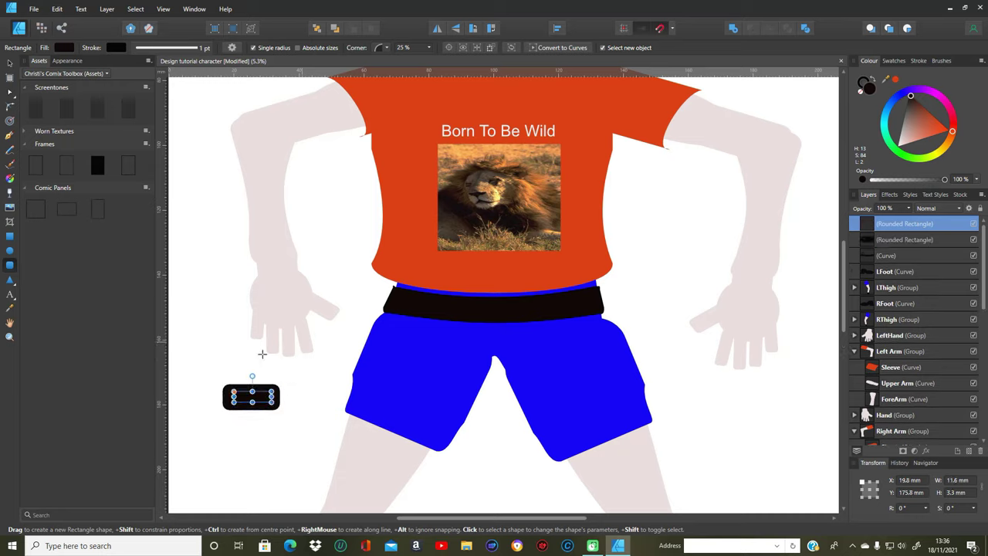
Subtract the inner rounded rectangle from the outer one to form a buckle frame and fill it golden orange.
click(9, 63)
drag(204, 372, 308, 429)
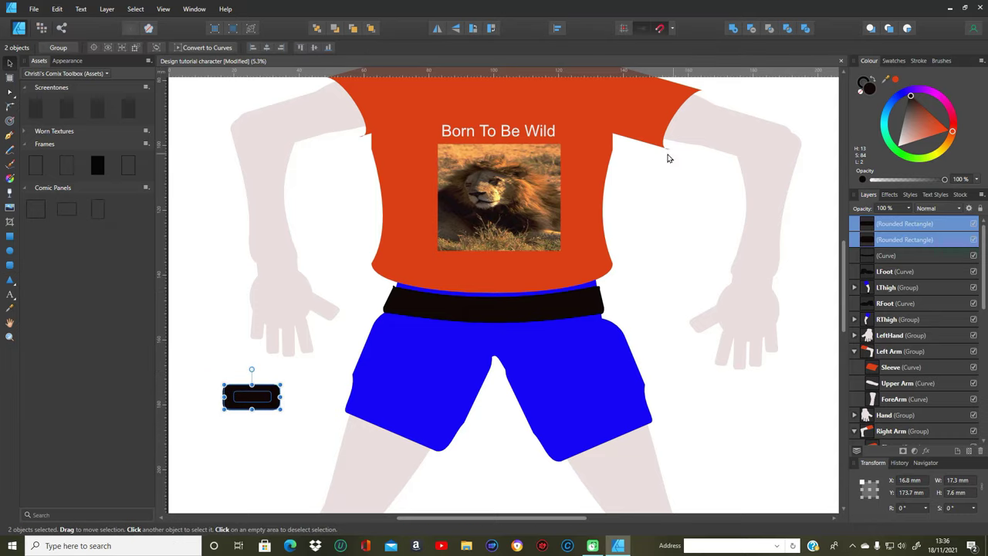
click(753, 31)
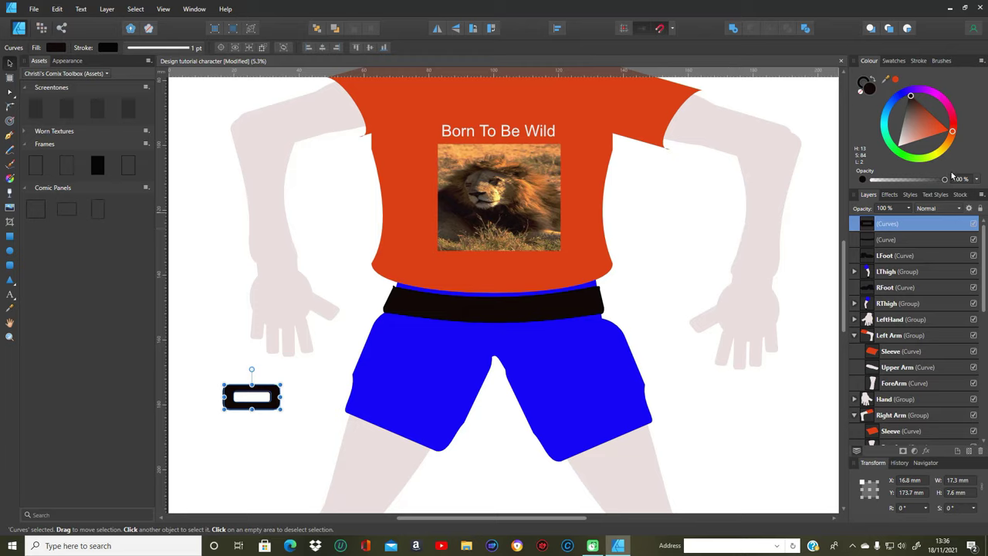
drag(953, 149, 917, 155)
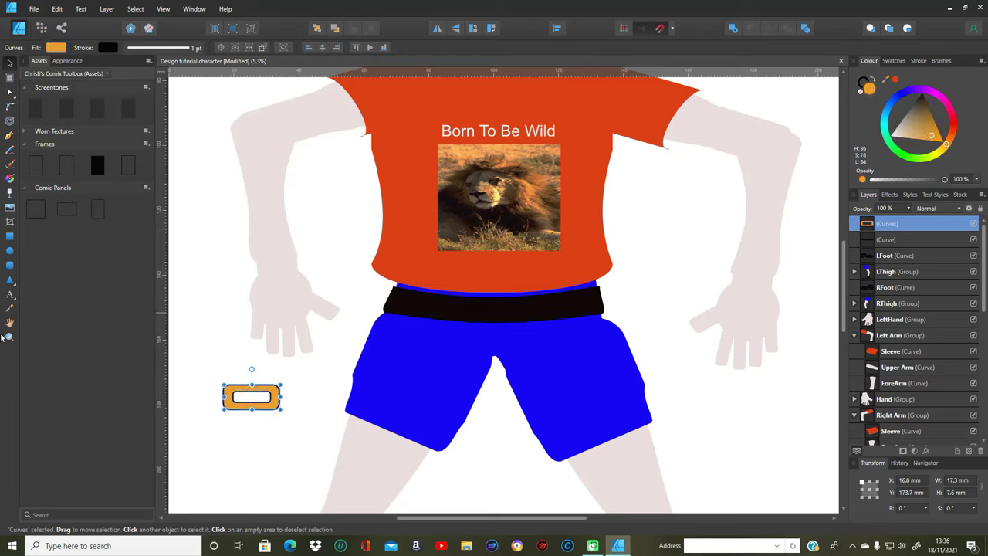
Enlarge the buckle frame to about 23.3 mm wide and add a vertical rounded bar about 2.7 × 14.6 mm and a prong about 10.2 × 1.6 mm.
drag(281, 408, 298, 430)
click(259, 407)
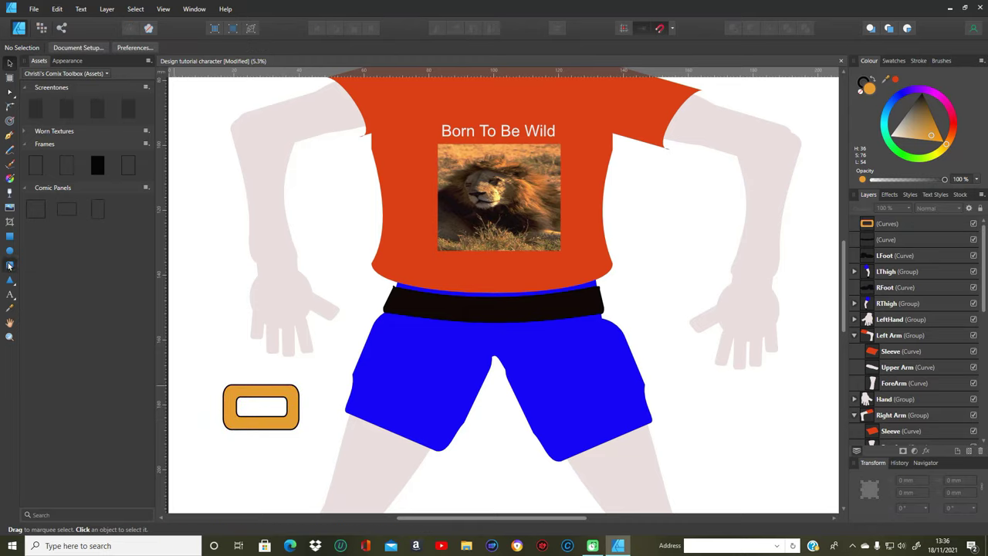
click(10, 265)
drag(258, 386, 269, 433)
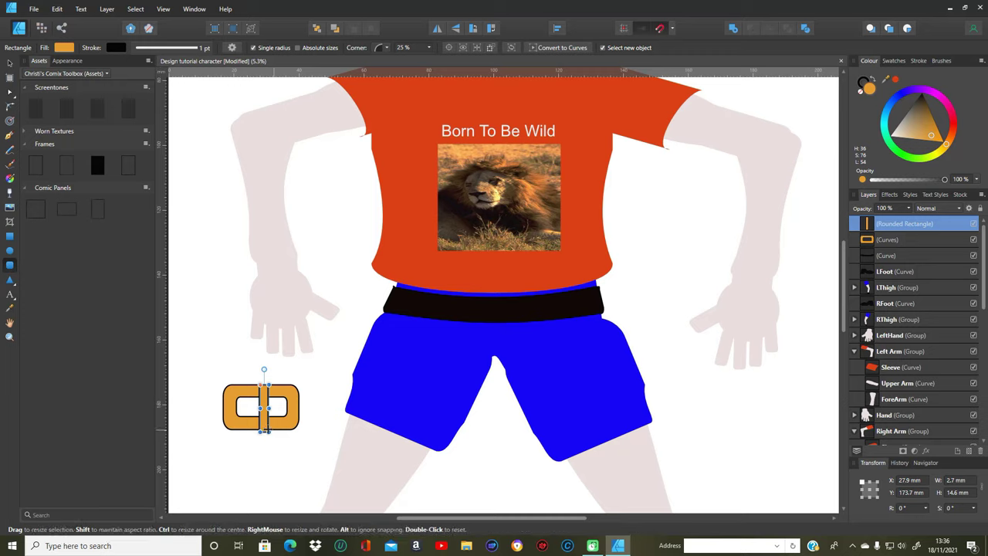
drag(230, 403, 267, 410)
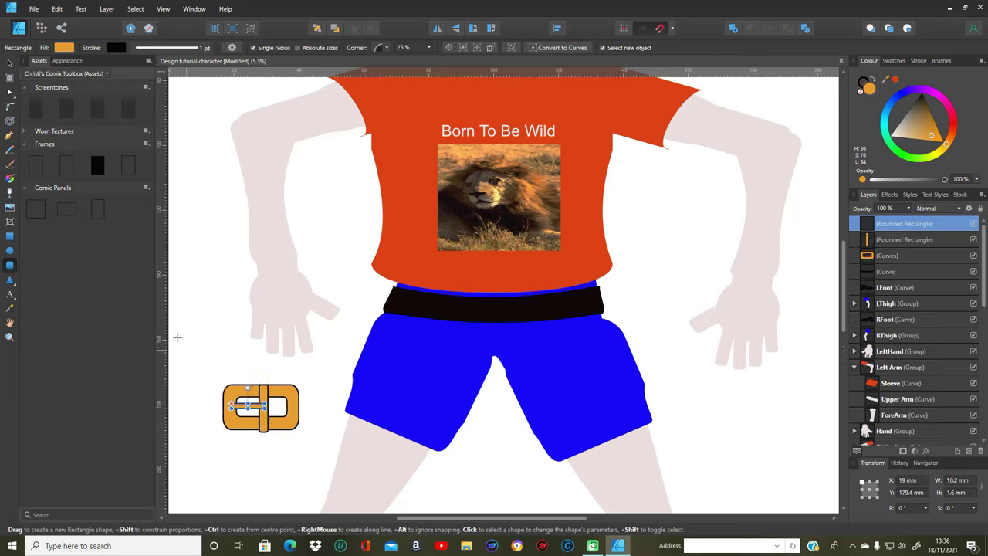
Group the three buckle parts and place the group at the middle of the belt, scaled down to about 11.2 × 7 mm.
click(9, 64)
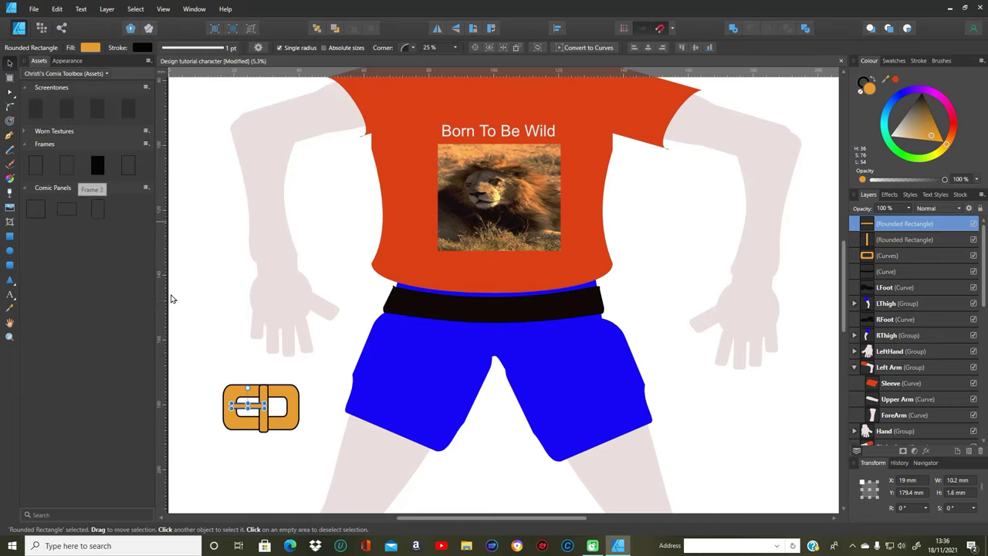
drag(198, 373, 314, 443)
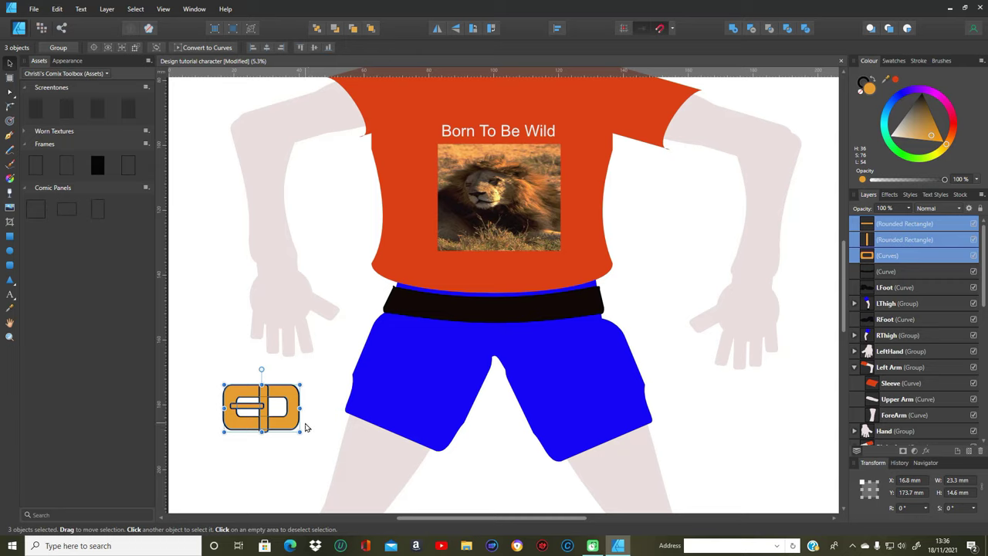
right_click(295, 429)
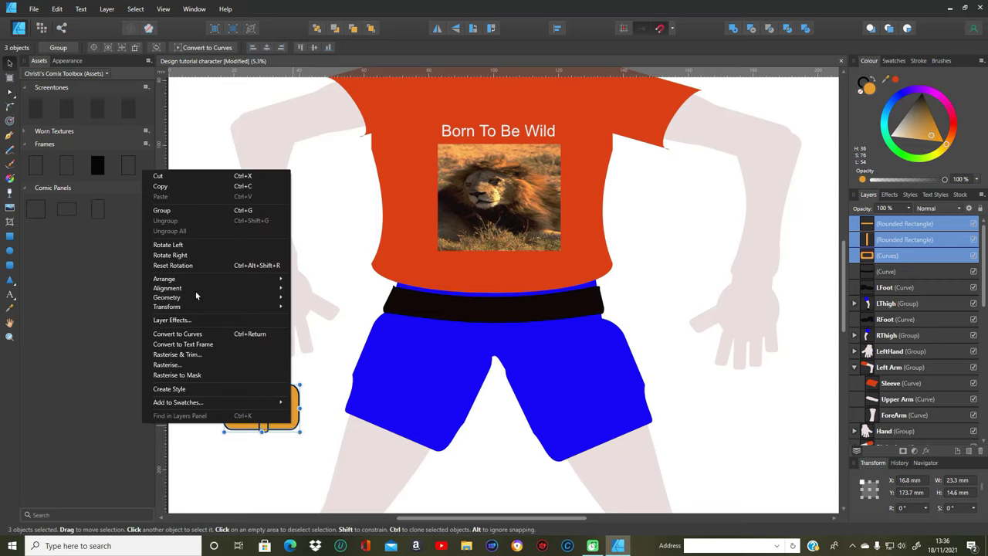
click(182, 211)
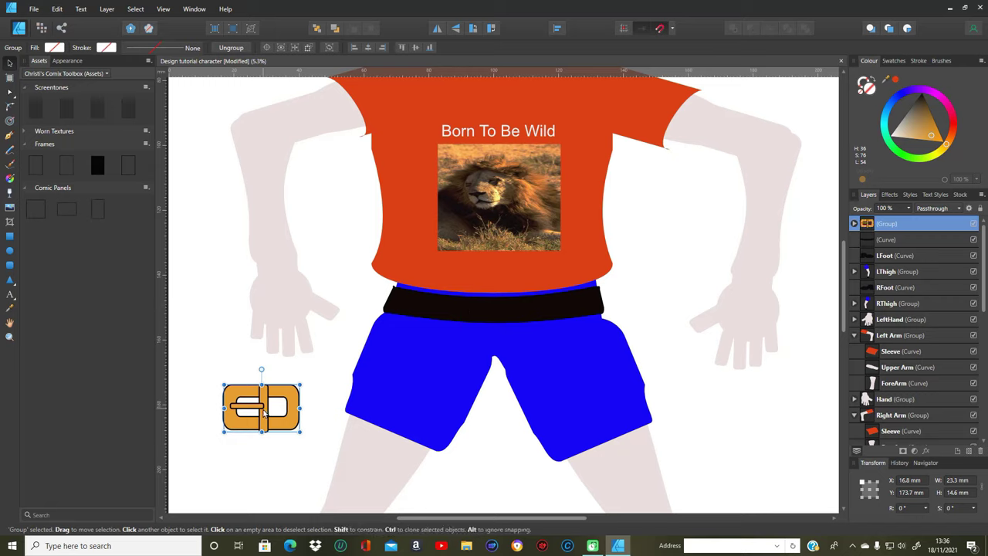
drag(264, 413, 495, 311)
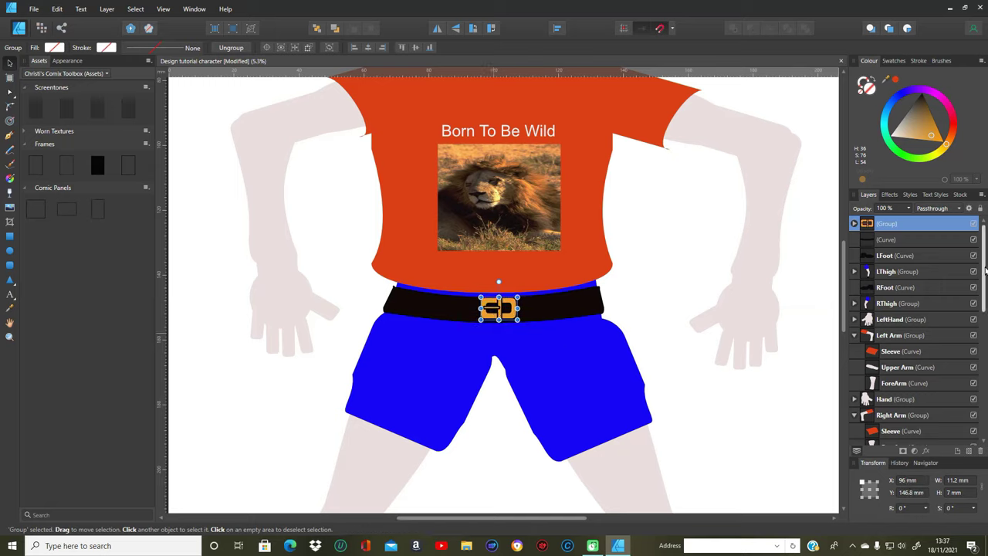
Move the belt buckle group into the Hip group, directly above the shirt curve in the layer order.
scroll(985, 271, down, 2)
scroll(936, 260, up, 2)
drag(880, 223, 899, 450)
drag(899, 450, 906, 420)
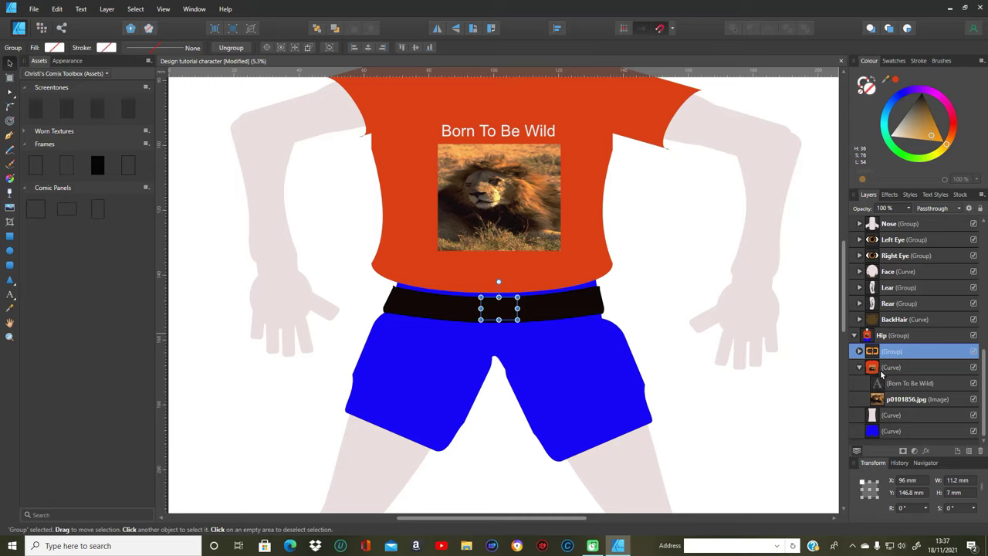
Move the black belt curve from the top of the layer stack into the buckle group inside Hip.
scroll(984, 373, up, 1)
drag(984, 373, 978, 307)
scroll(888, 293, up, 4)
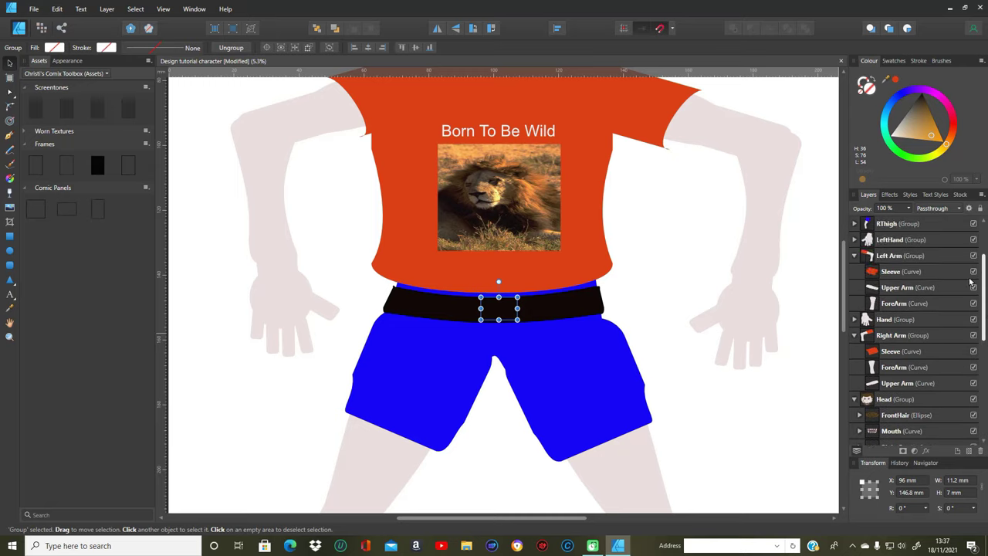
drag(881, 223, 907, 384)
scroll(908, 372, down, 1)
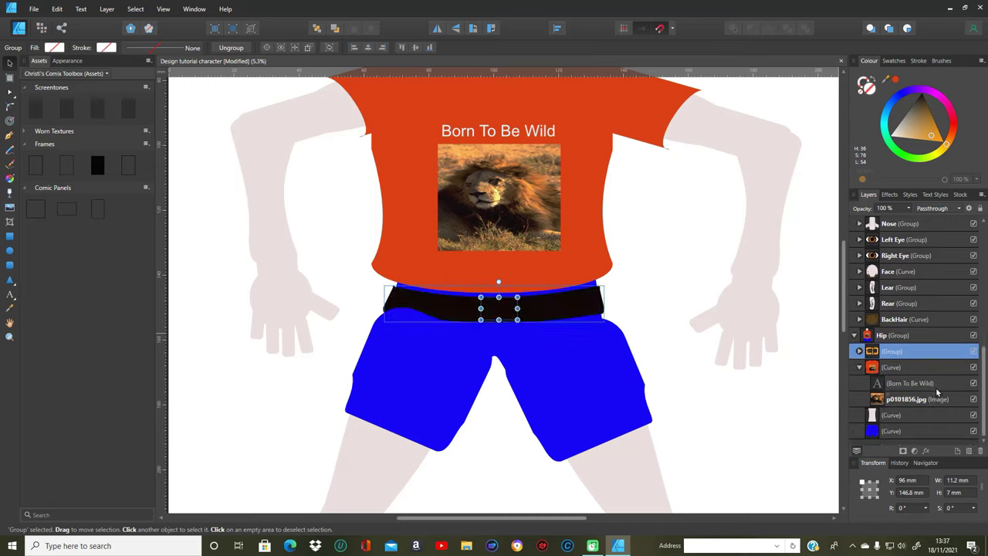
Reorder the belt group's contents so the buckle frame and both rounded rectangles sit above the black belt curve.
click(859, 352)
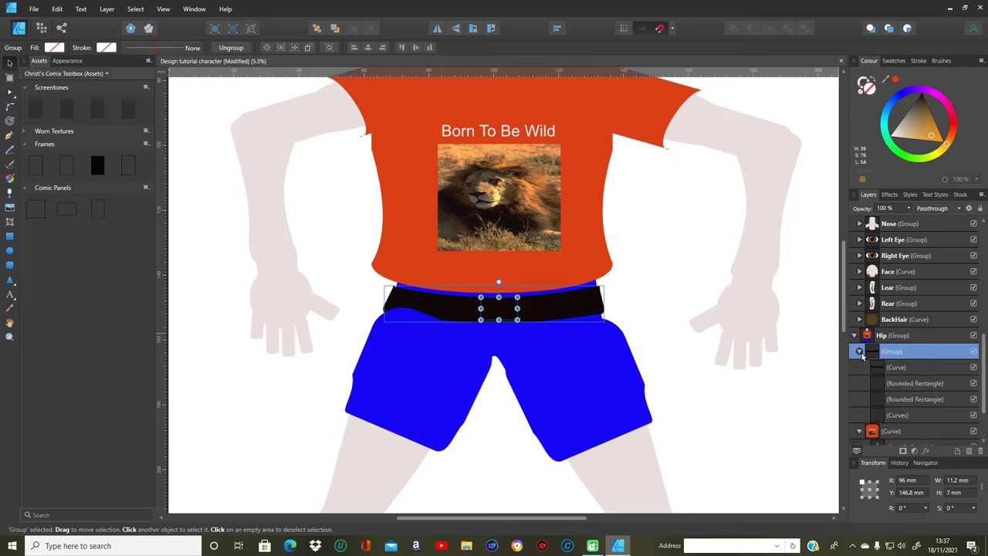
drag(885, 380, 895, 417)
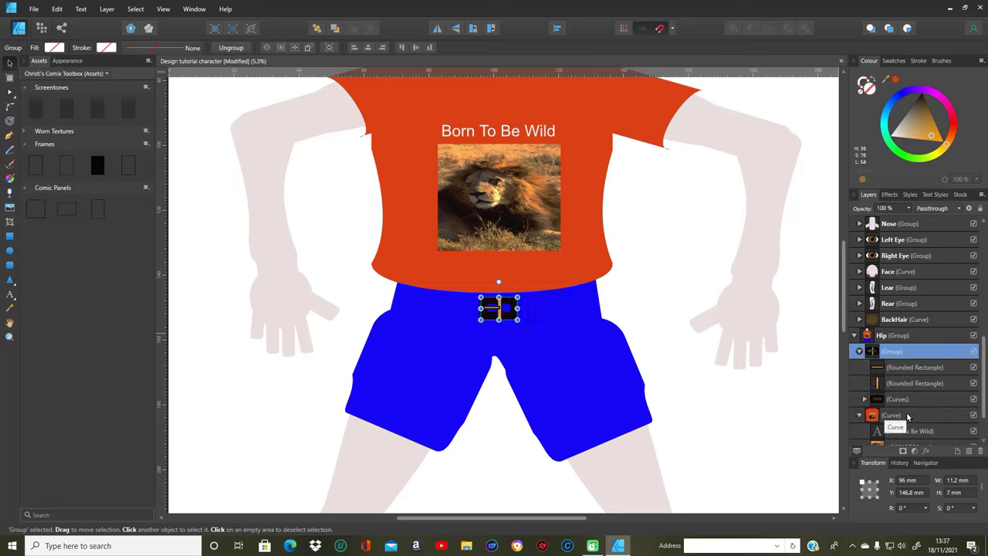
click(864, 399)
drag(901, 415, 906, 303)
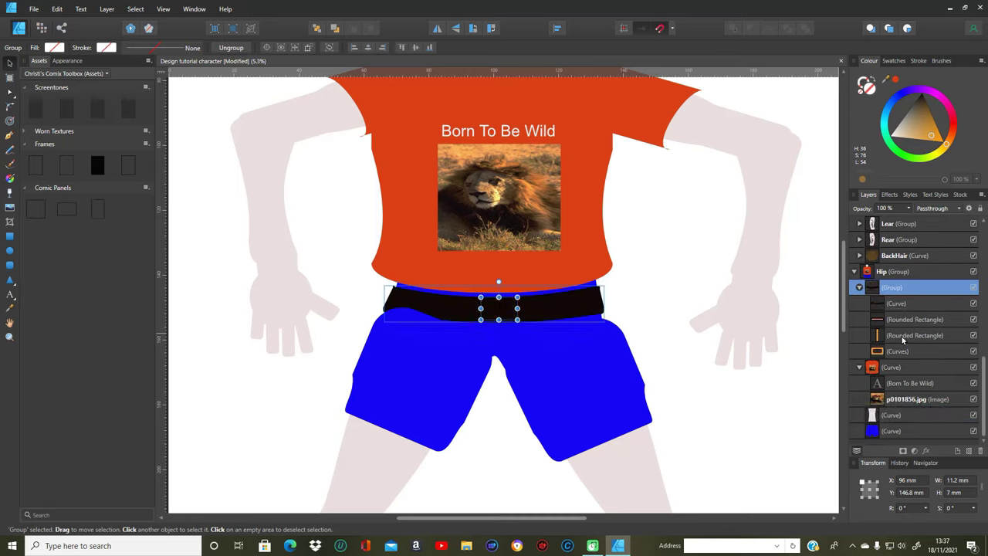
drag(903, 325, 905, 297)
drag(905, 338, 905, 295)
drag(904, 351, 904, 297)
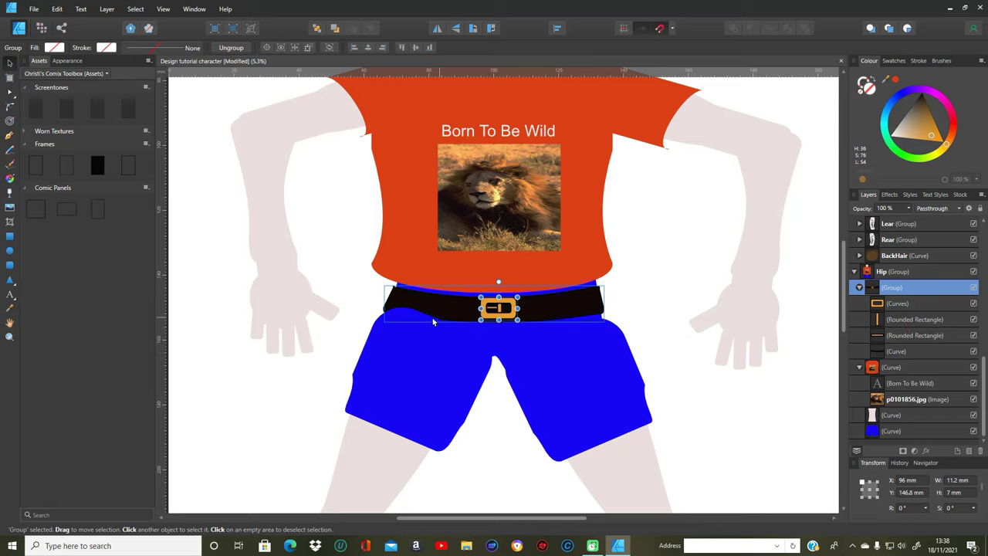
Reposition RThigh to about X 35.3 mm, Y 151.1 mm and LThigh to about X 101.3 mm, Y 151.7 mm beneath the belt.
click(423, 347)
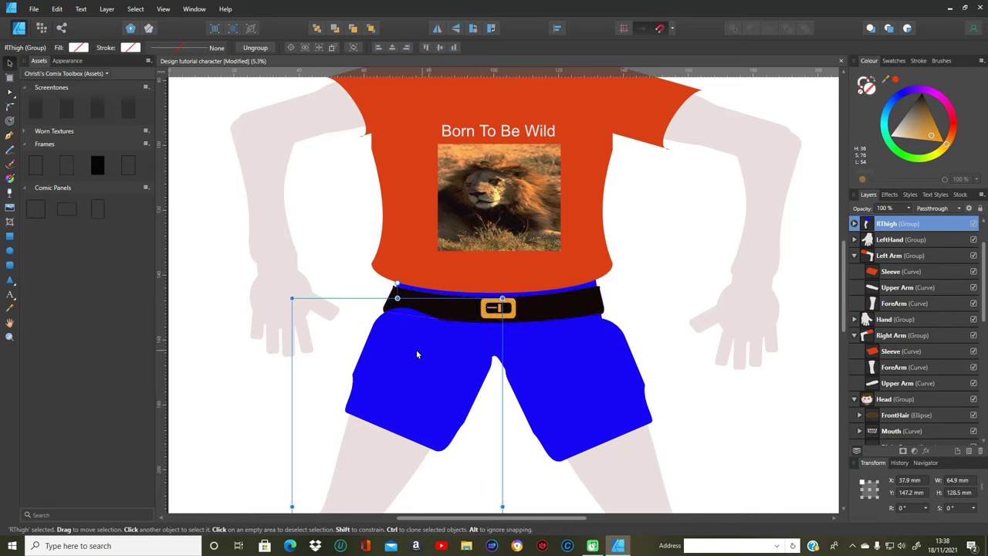
drag(410, 354, 407, 366)
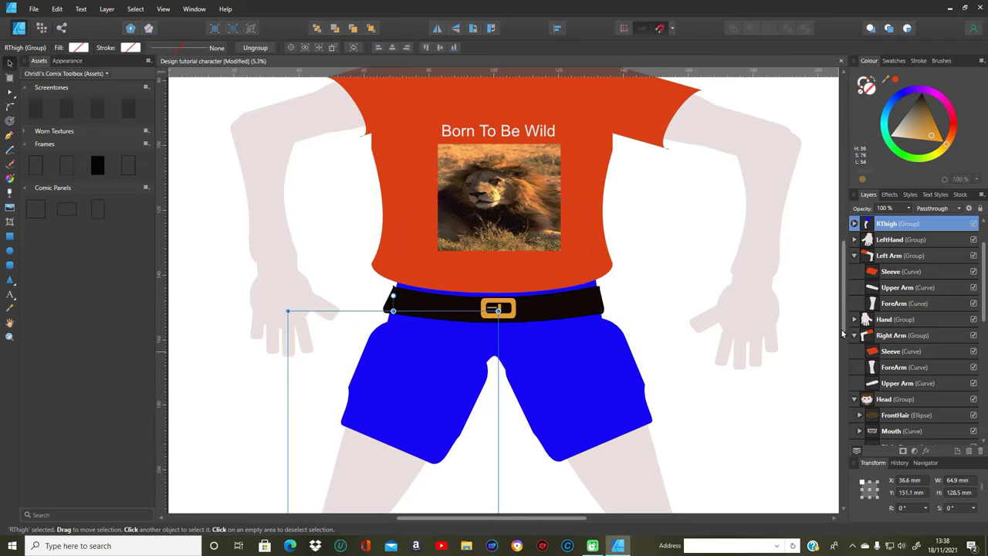
mouse_move(842, 346)
mouse_down()
mouse_move(840, 363)
mouse_move(840, 339)
mouse_up()
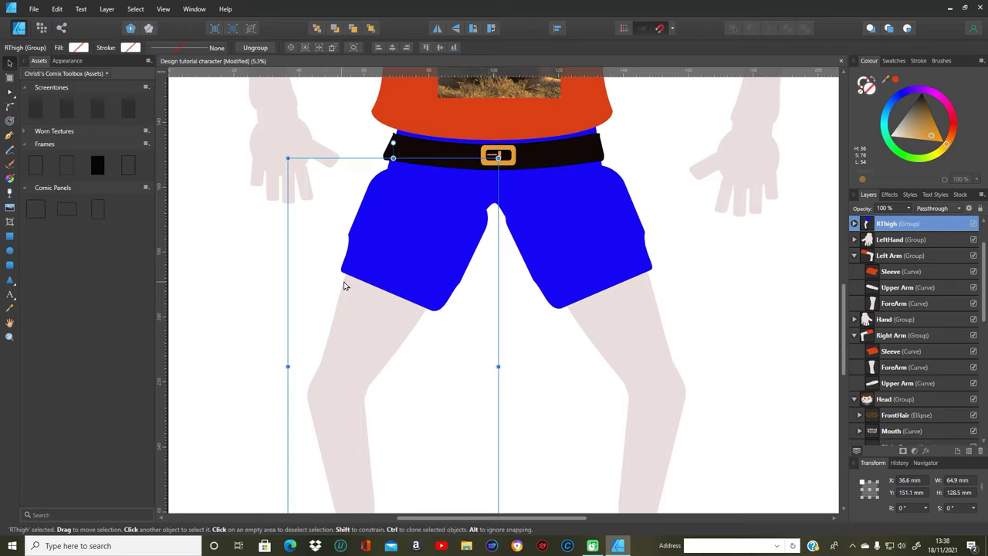
drag(410, 265, 419, 264)
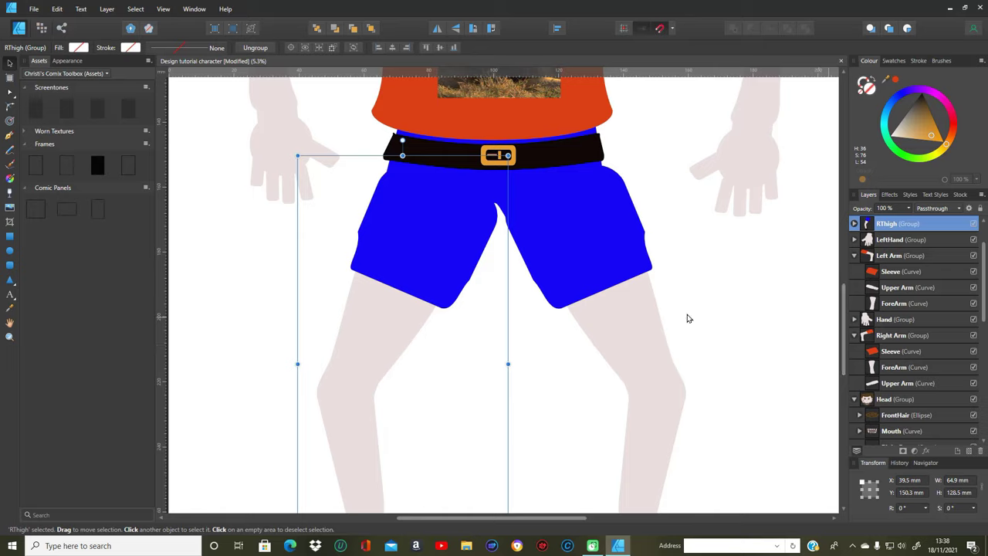
drag(434, 260, 432, 261)
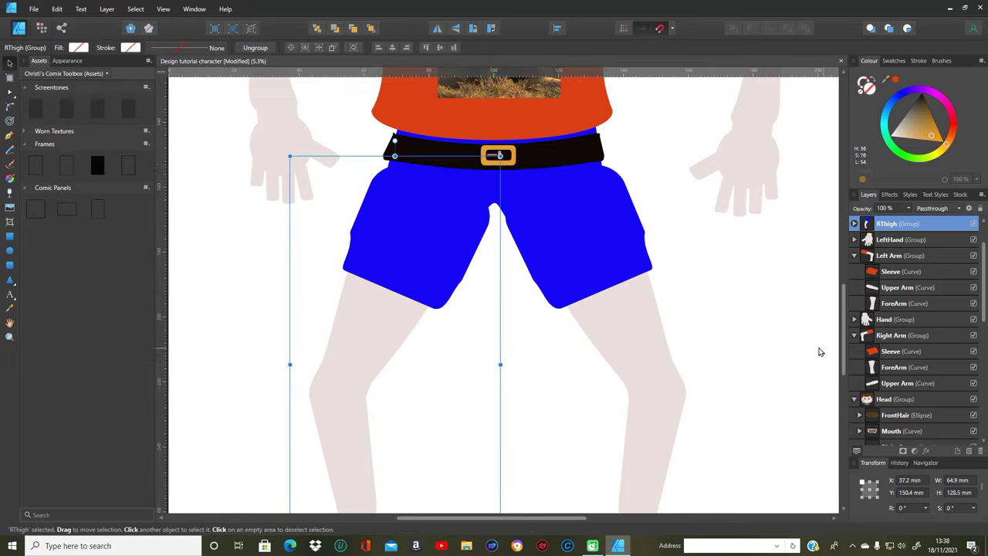
drag(453, 262, 449, 264)
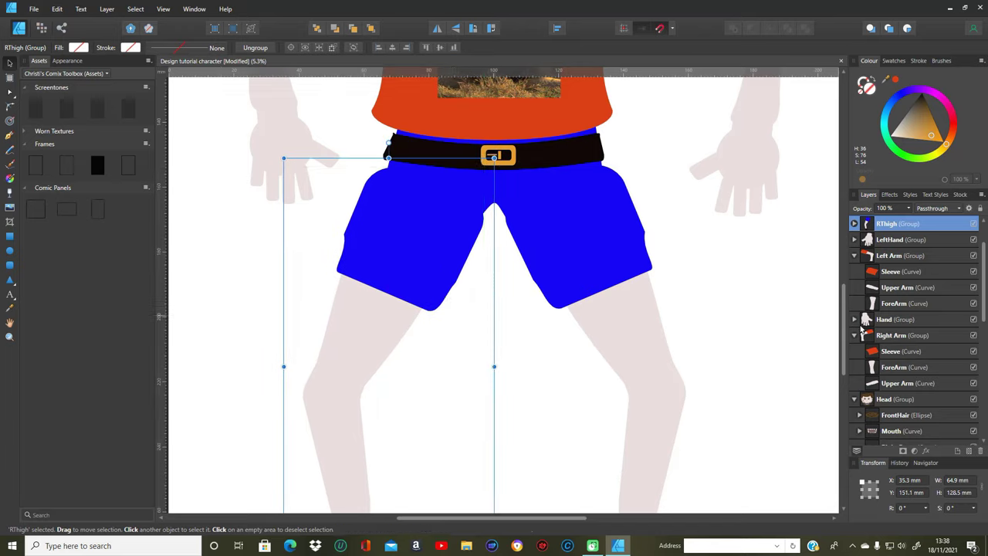
mouse_move(589, 266)
mouse_down()
mouse_move(595, 283)
mouse_move(589, 273)
mouse_up()
Shift the RFoot shoe outward to about X 14.1 mm, Y 260.6 mm, and nudge the LFoot shoe slightly outward under its leg.
scroll(847, 349, down, 2)
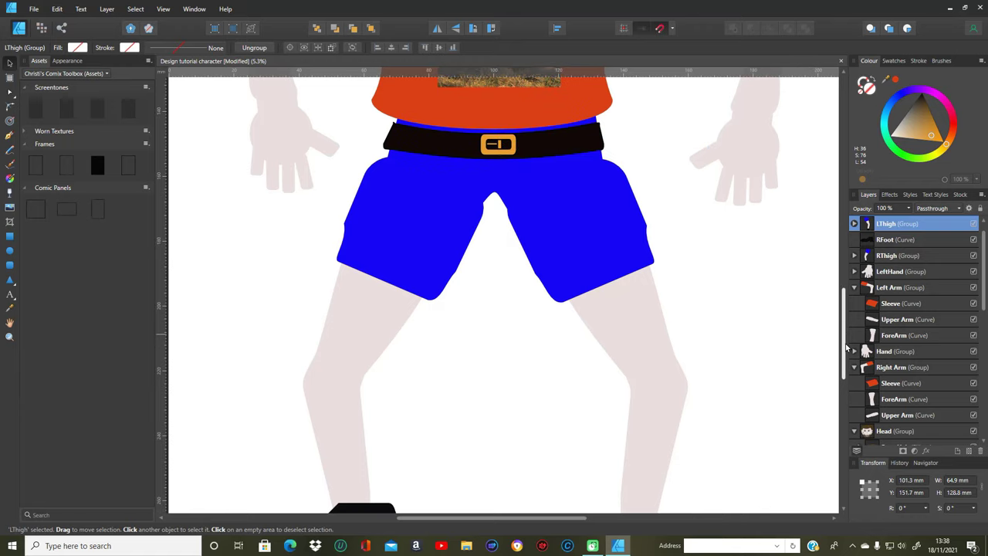
scroll(847, 349, down, 5)
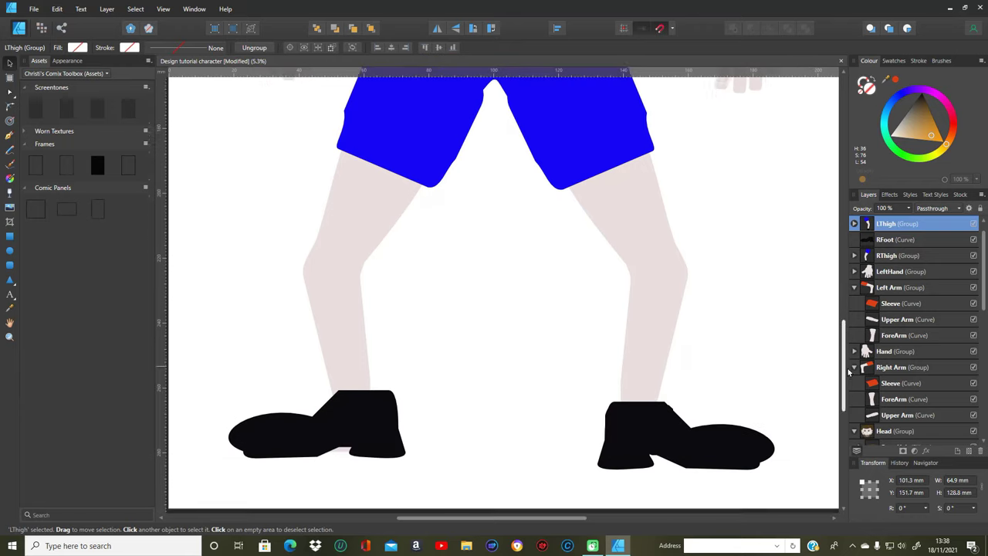
click(351, 421)
key(Left)
key(Left)
key(Left)
key(Left)
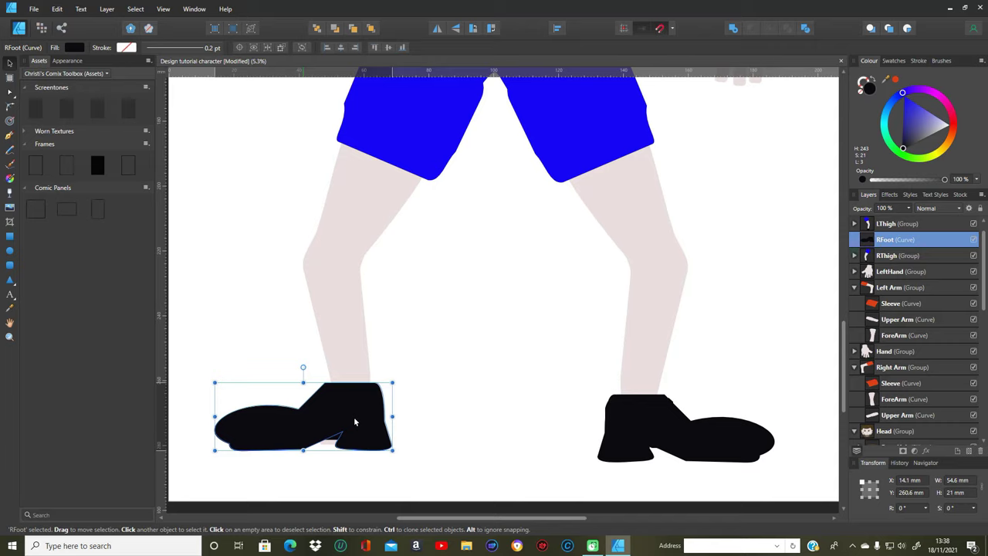
click(638, 426)
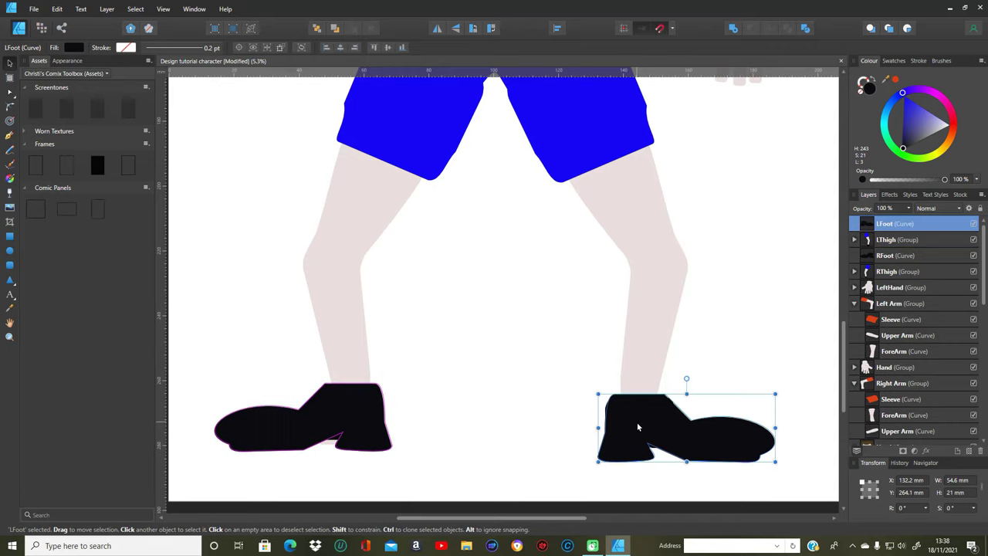
drag(637, 426, 639, 425)
click(803, 393)
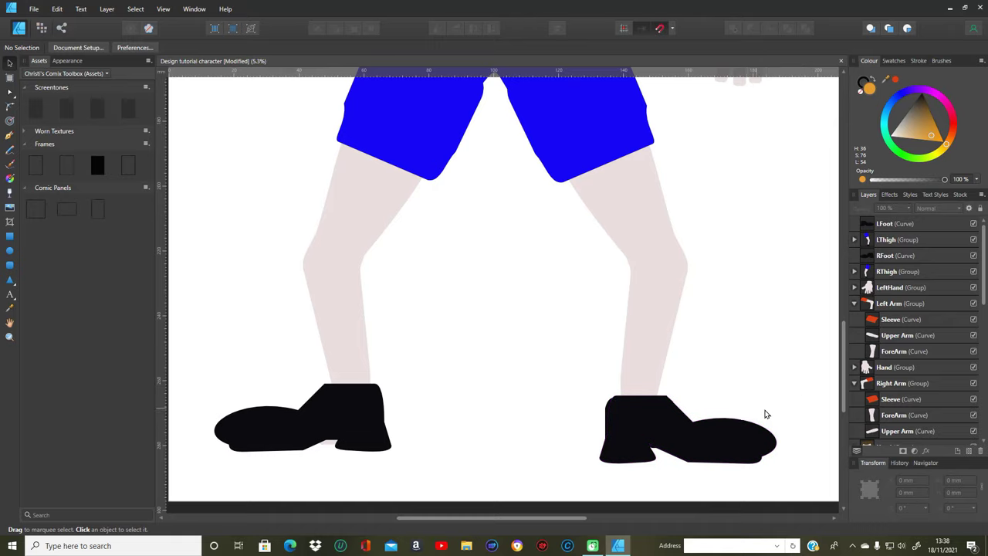
Draw a rounded rectangle about 37 mm wide and 26.2 mm high on the blank area beside the RThigh leg.
scroll(784, 296, up, 5)
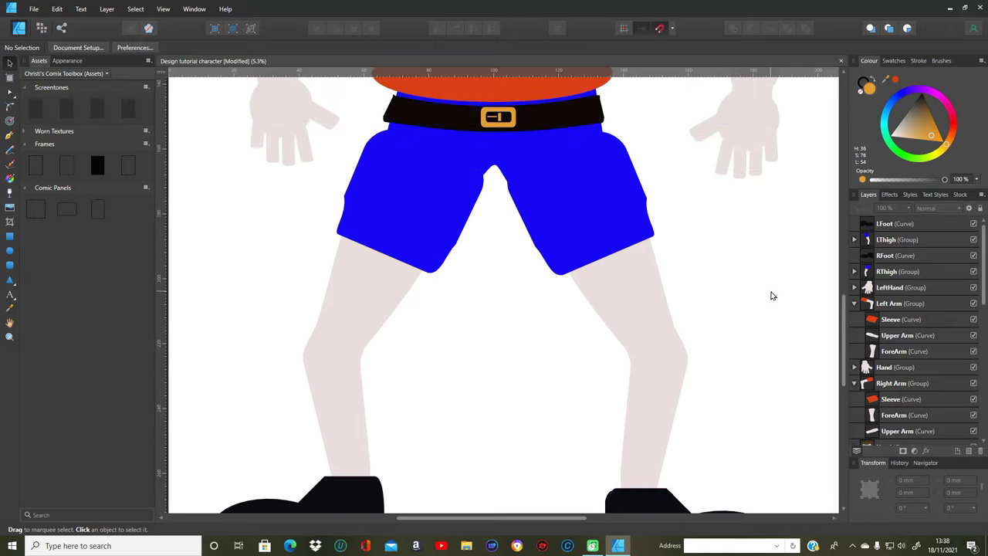
scroll(769, 296, up, 4)
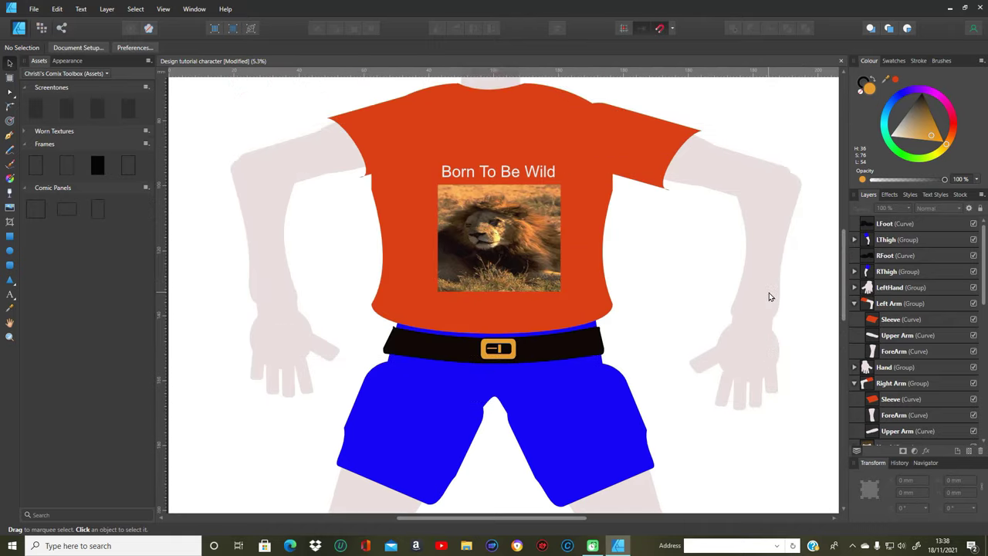
scroll(764, 278, up, 1)
scroll(729, 229, down, 2)
scroll(727, 230, down, 5)
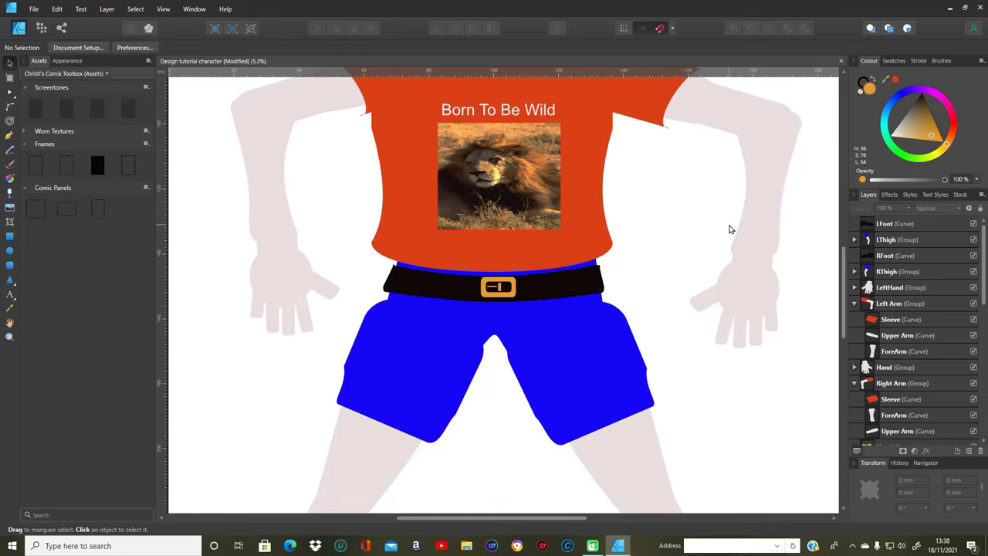
click(10, 265)
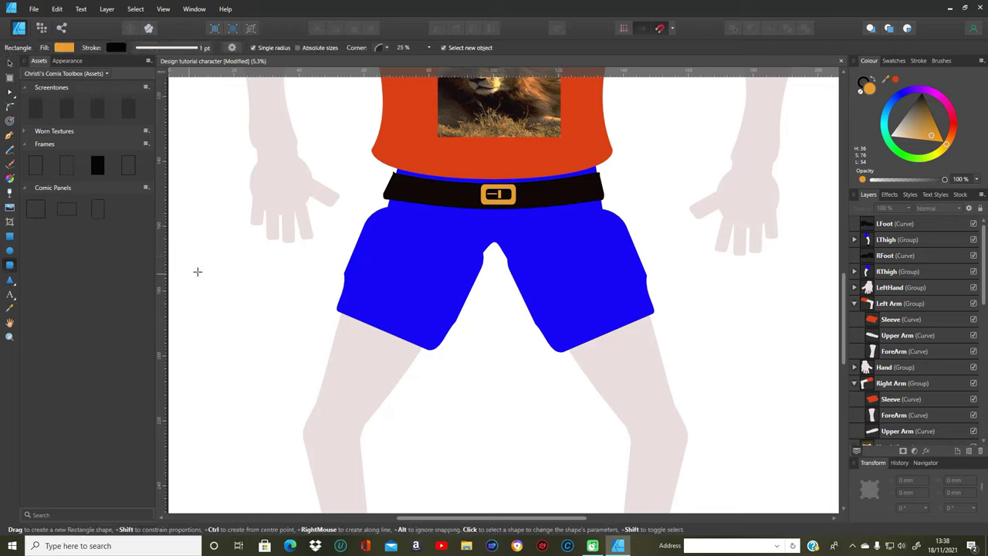
drag(198, 267, 321, 353)
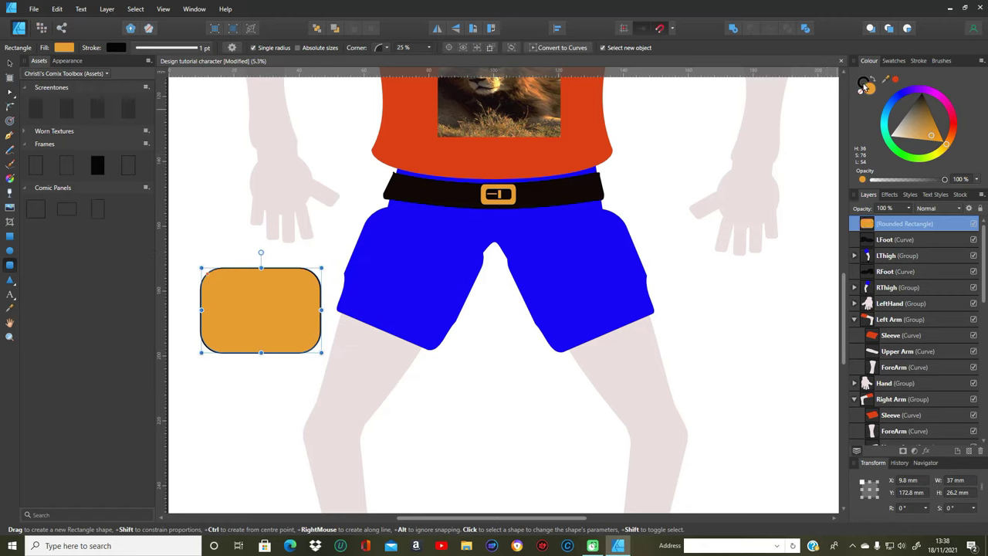
Give the rounded rectangle a light blue stroke 2.1 pt wide and a fill sampled from the blue shorts.
click(861, 83)
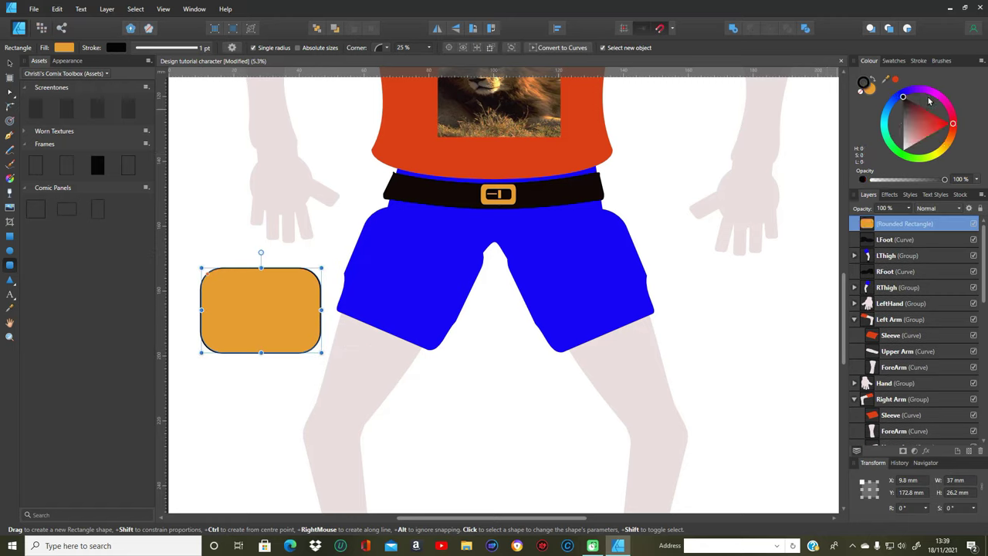
click(885, 121)
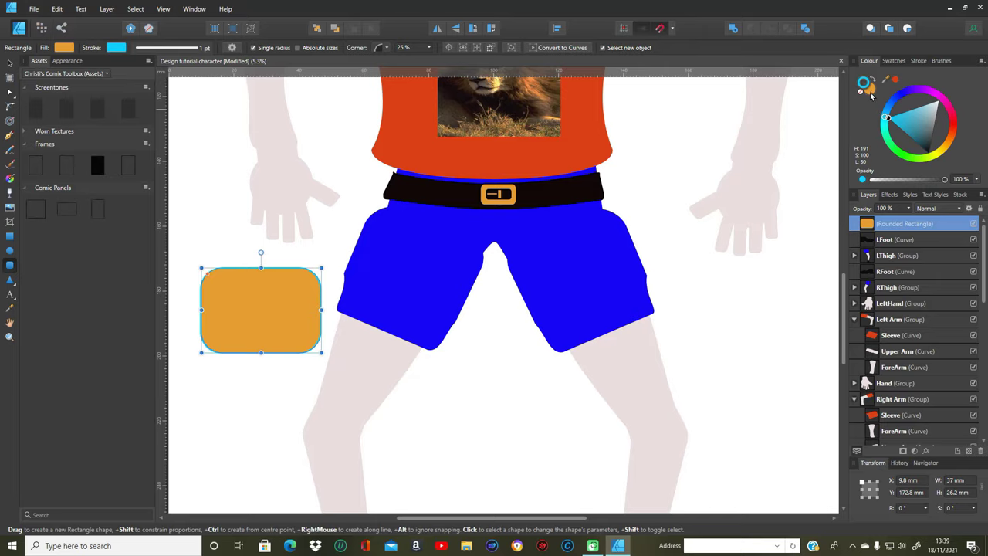
click(870, 90)
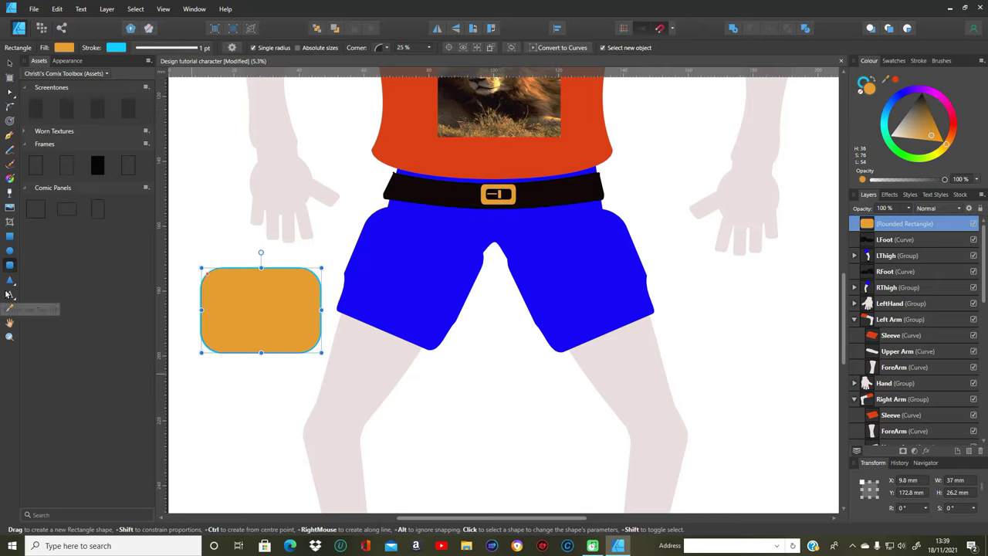
click(10, 309)
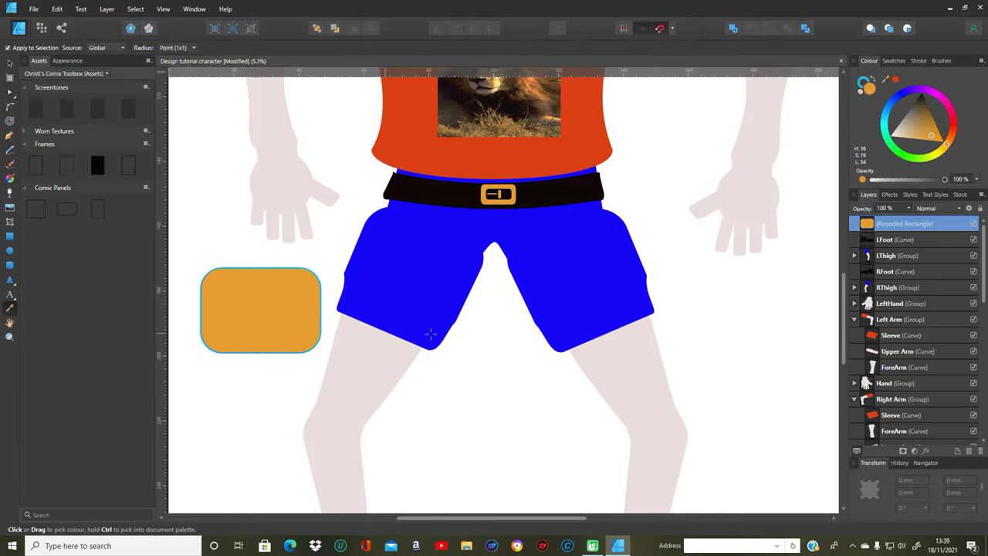
click(408, 286)
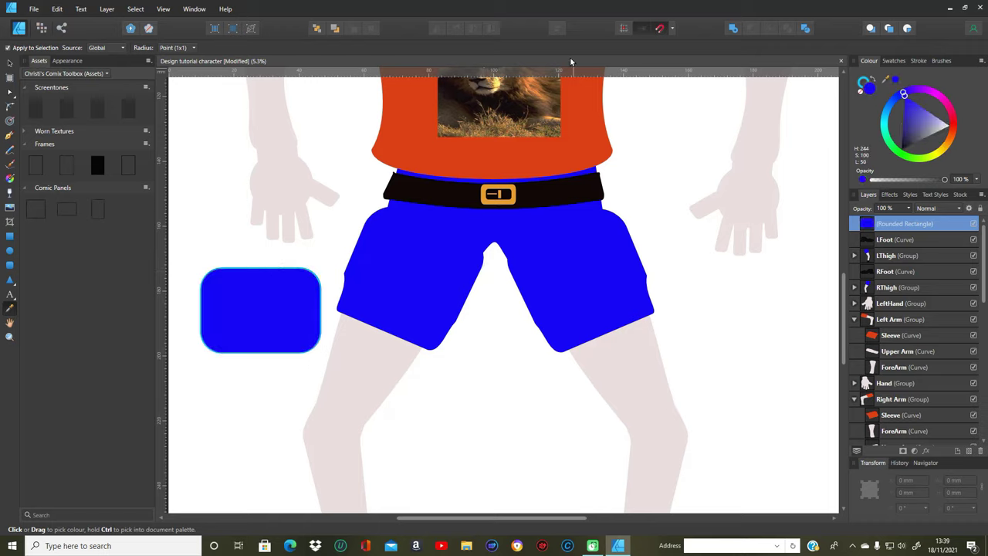
click(919, 60)
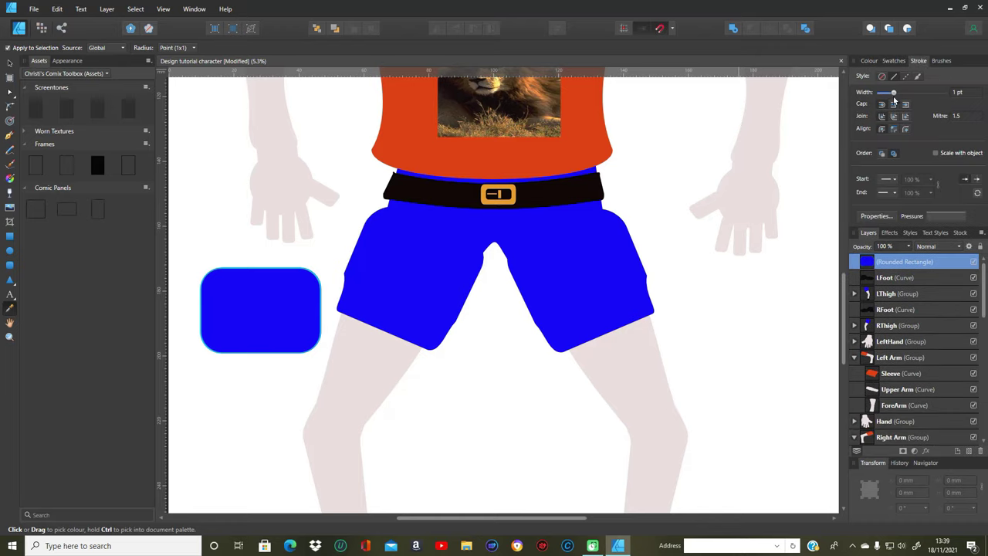
drag(895, 94, 896, 94)
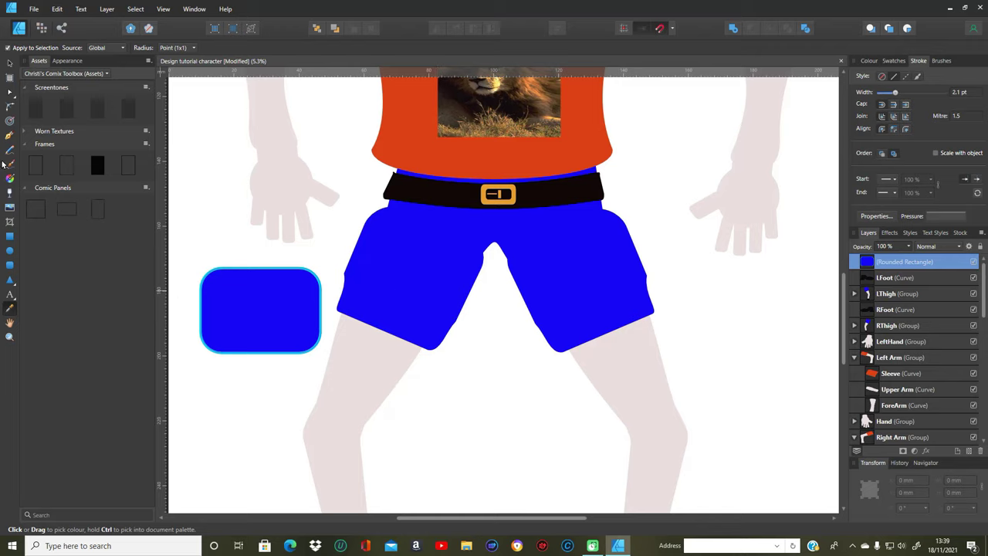
Place the rounded rectangle on the RThigh shorts leg as a pocket, rotated about -23.6° and narrowed to about 28.8 mm.
click(10, 63)
drag(281, 319, 423, 294)
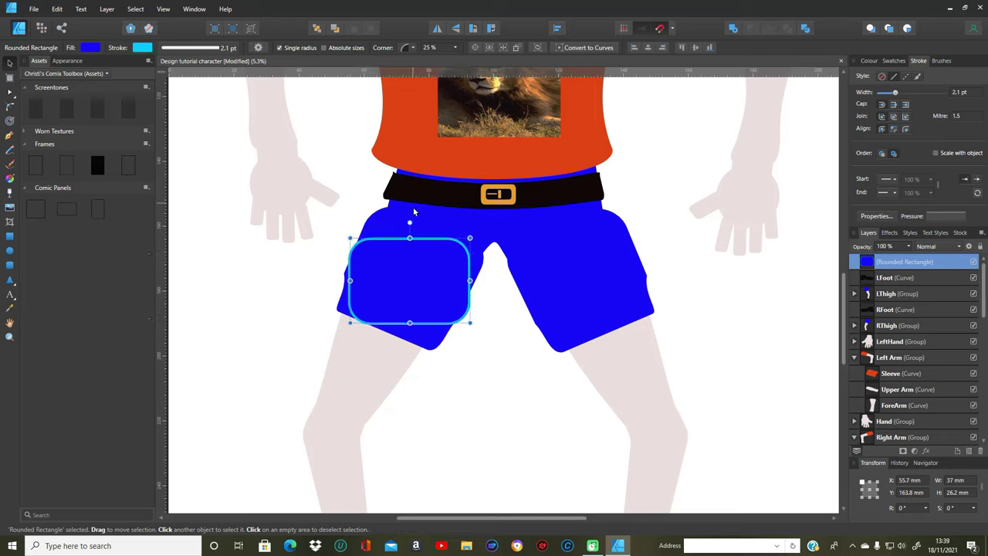
drag(410, 222, 433, 226)
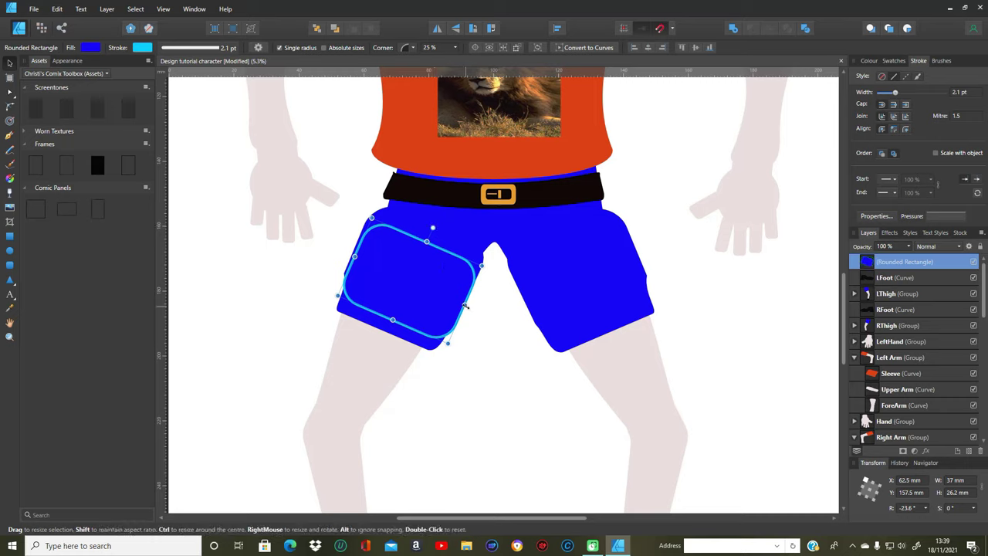
drag(463, 305, 441, 295)
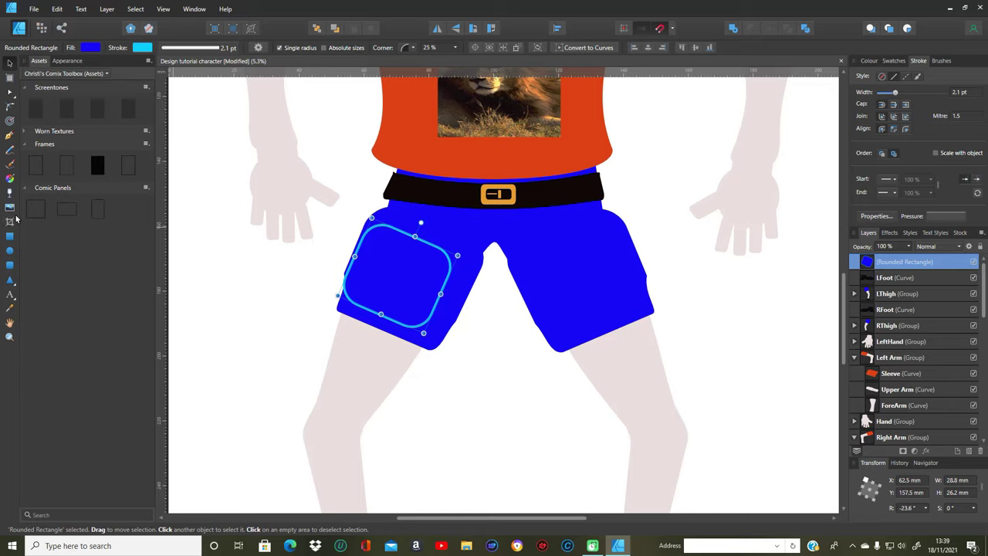
Draw a straight flap line across the upper part of the pocket and two short parallel lines joining it to the pocket's top edge.
click(10, 134)
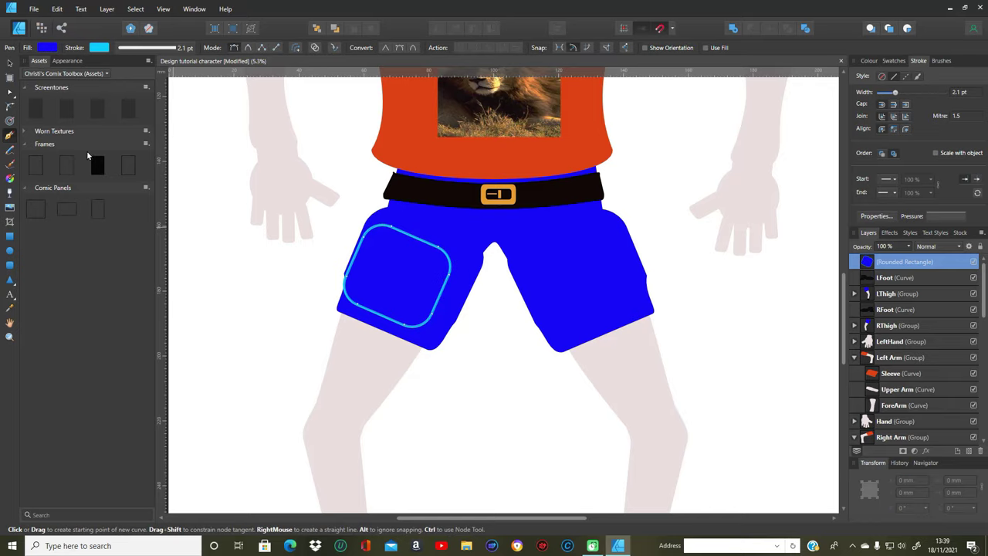
click(278, 48)
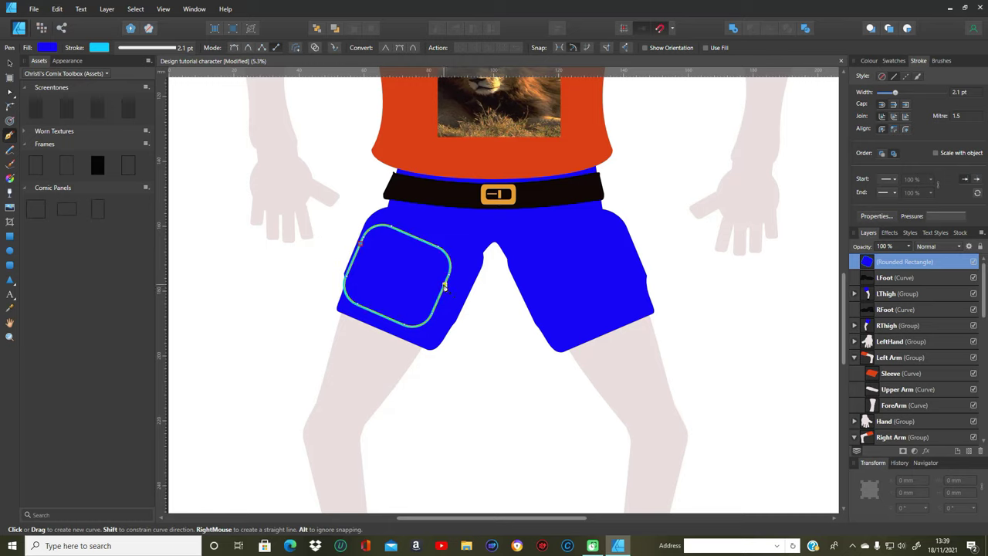
click(445, 287)
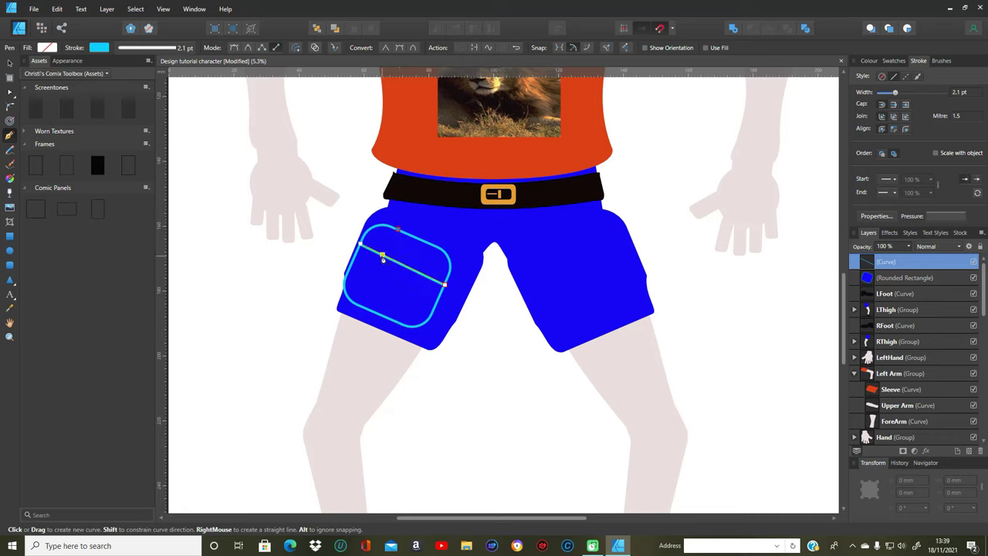
click(398, 229)
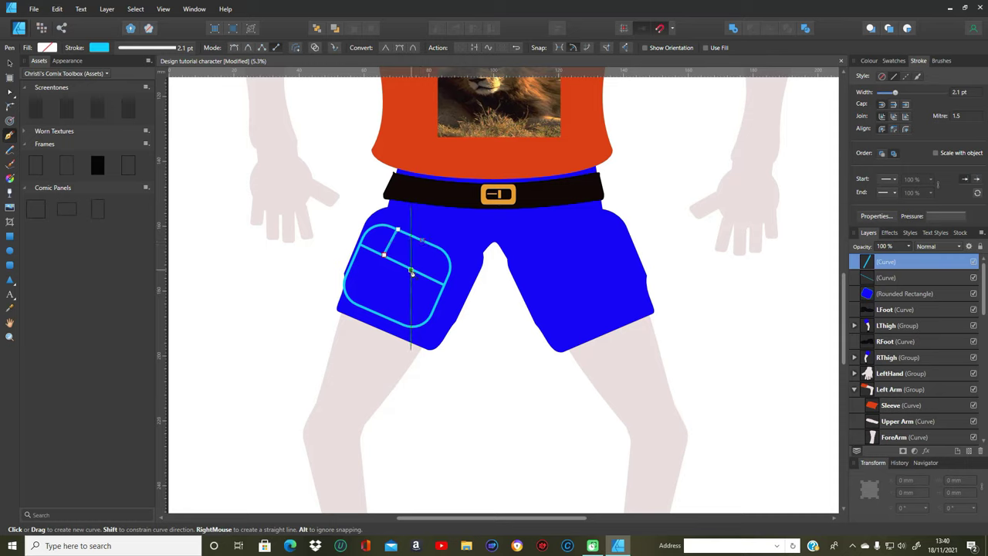
click(412, 272)
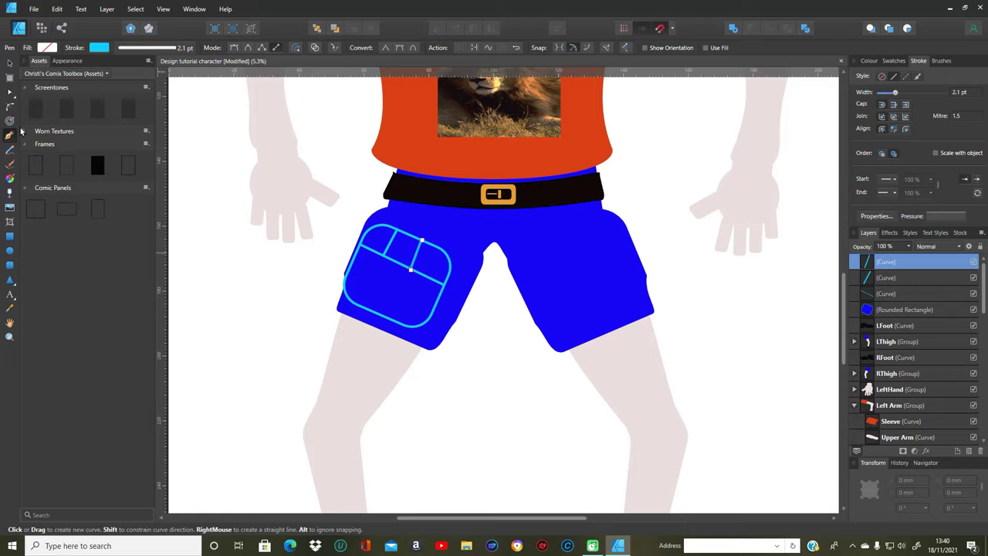
Shorten the lower end of the second short pocket line slightly so it ends at the flap line.
click(10, 62)
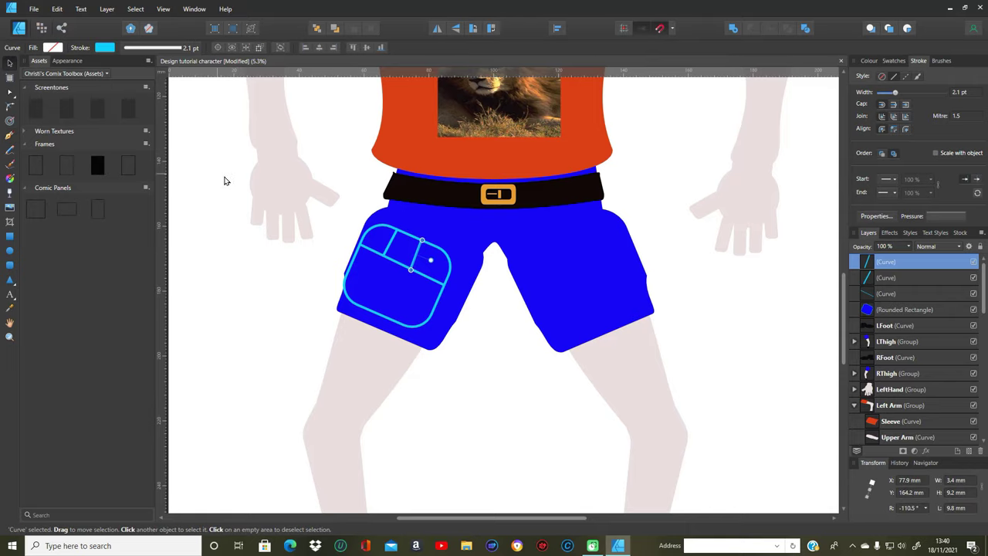
drag(322, 212, 485, 361)
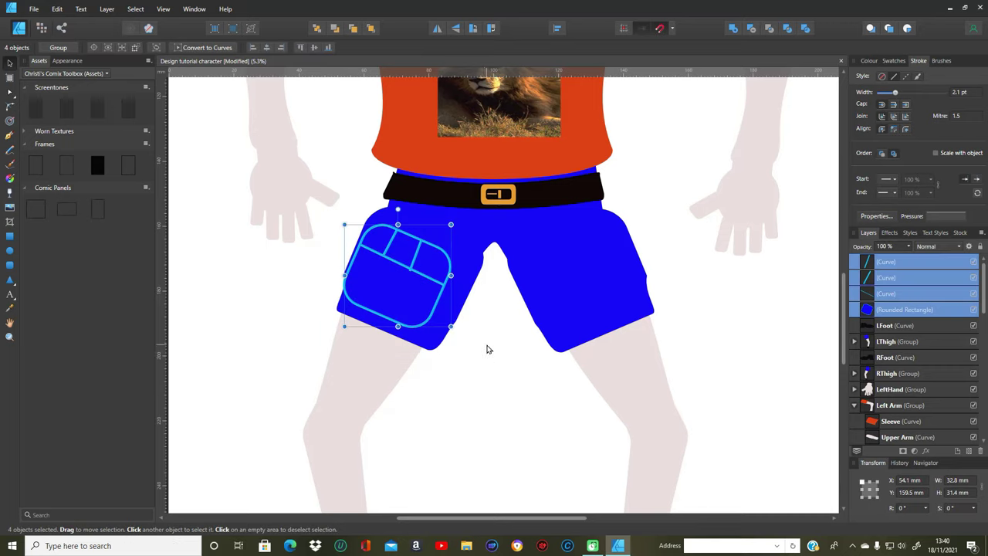
click(418, 310)
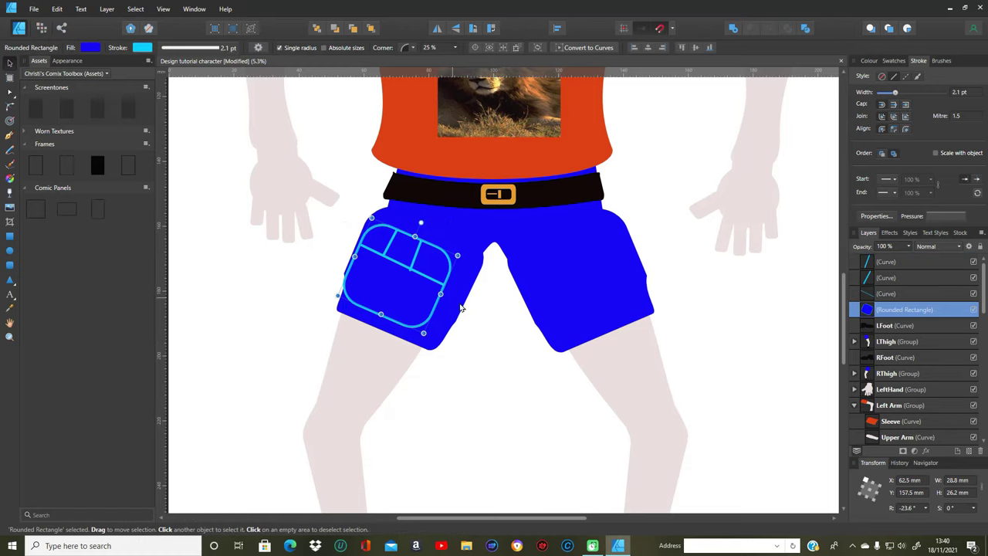
click(414, 264)
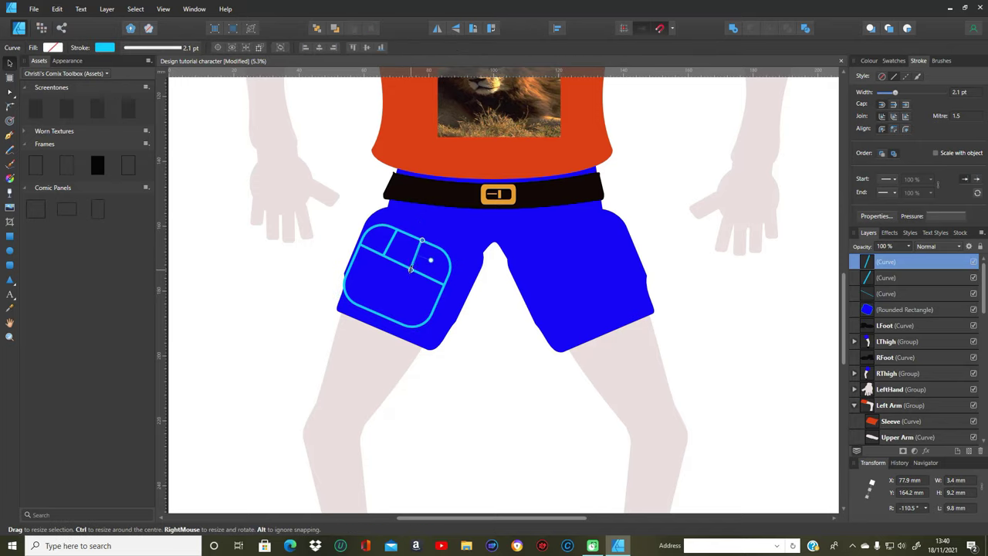
drag(411, 269, 410, 266)
click(484, 349)
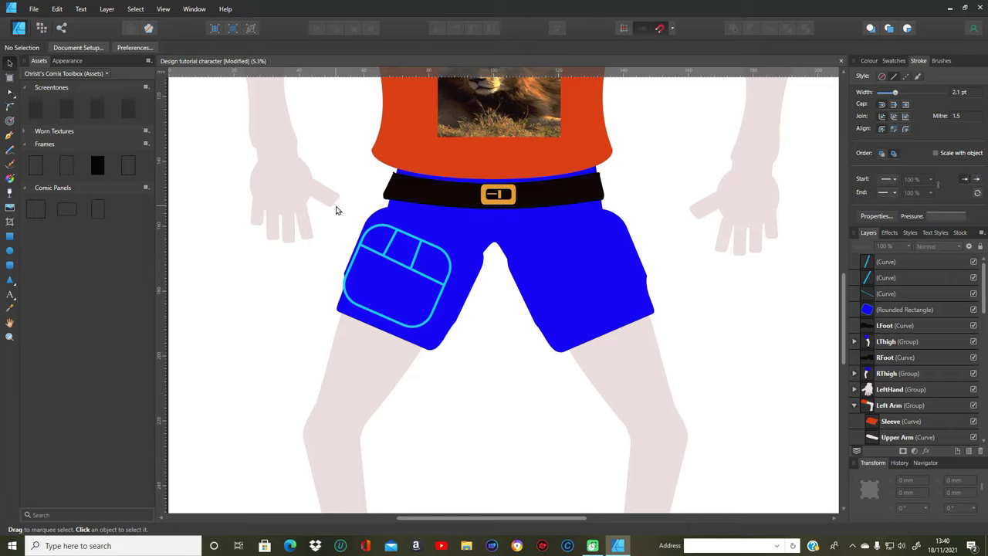
Group the rounded rectangle and the three pocket lines.
drag(333, 209, 484, 363)
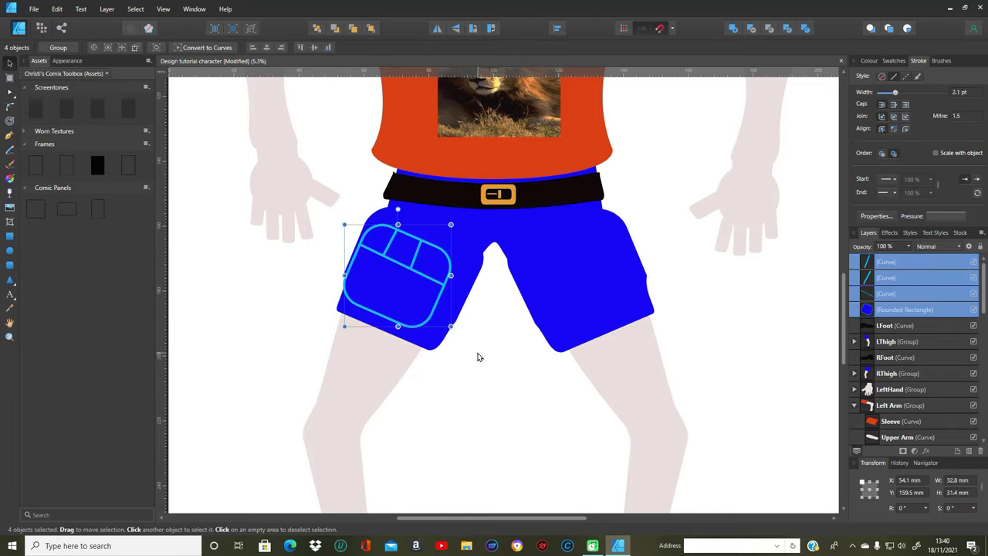
right_click(418, 281)
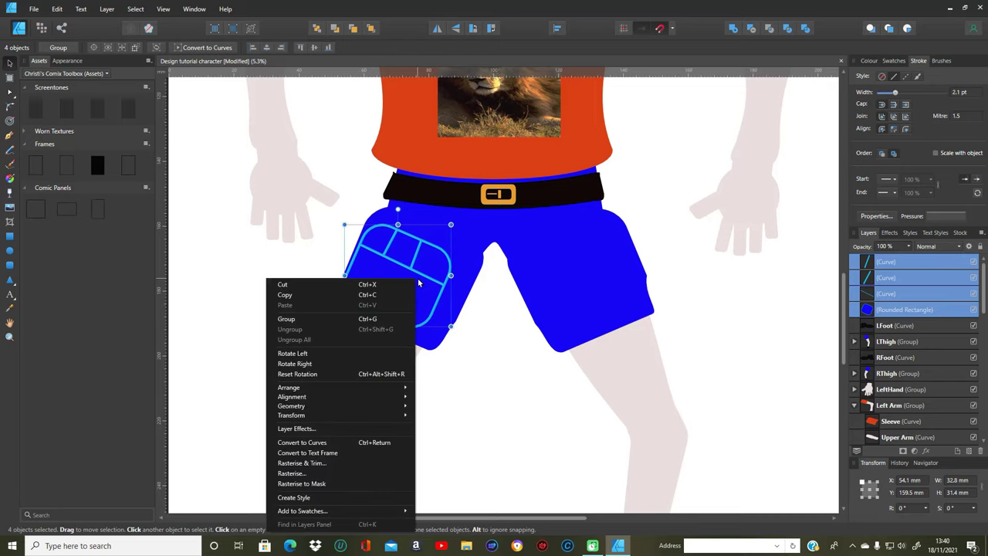
click(302, 320)
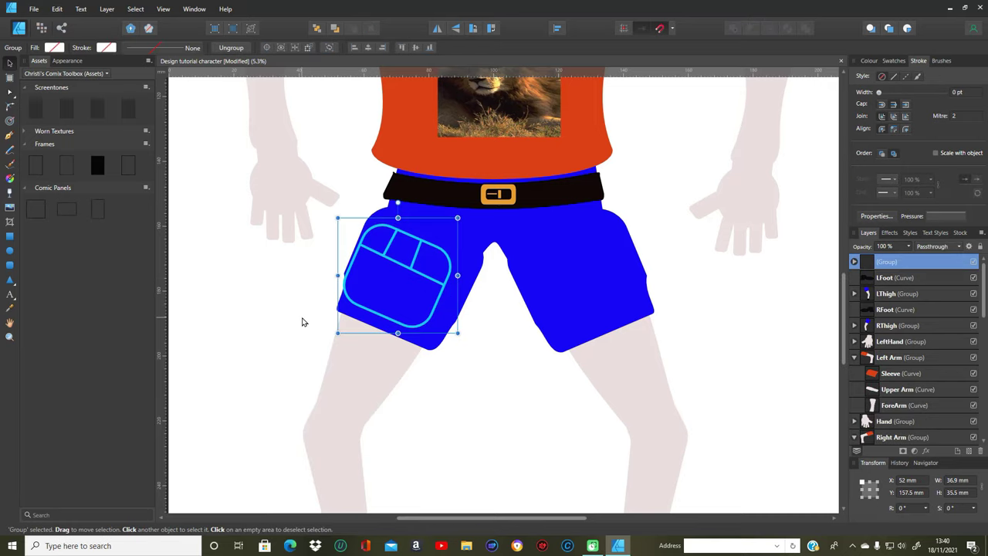
Duplicate the pocket group onto the LThigh shorts leg at about X 111.9 mm, Y 160.3 mm, and flip the copy horizontally.
right_click(418, 309)
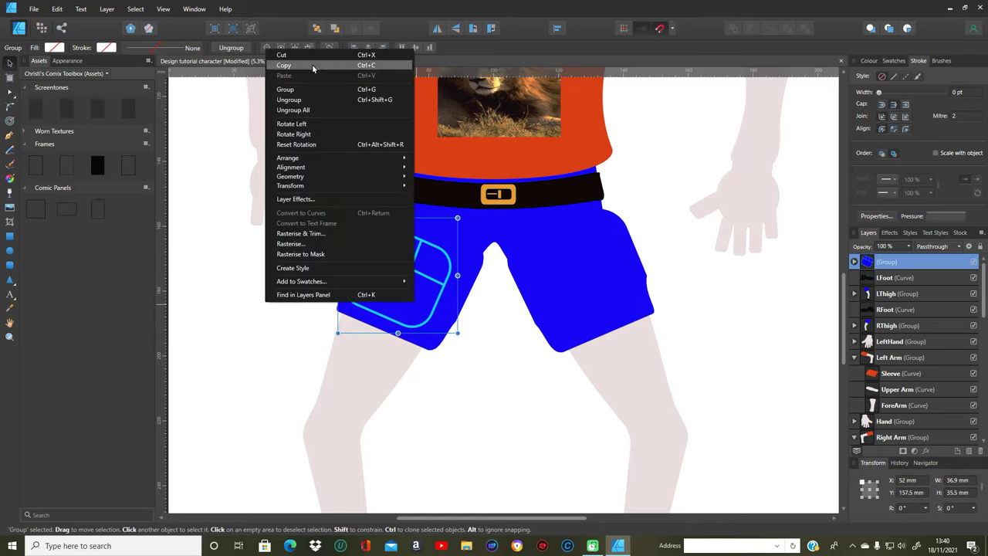
click(312, 64)
right_click(416, 277)
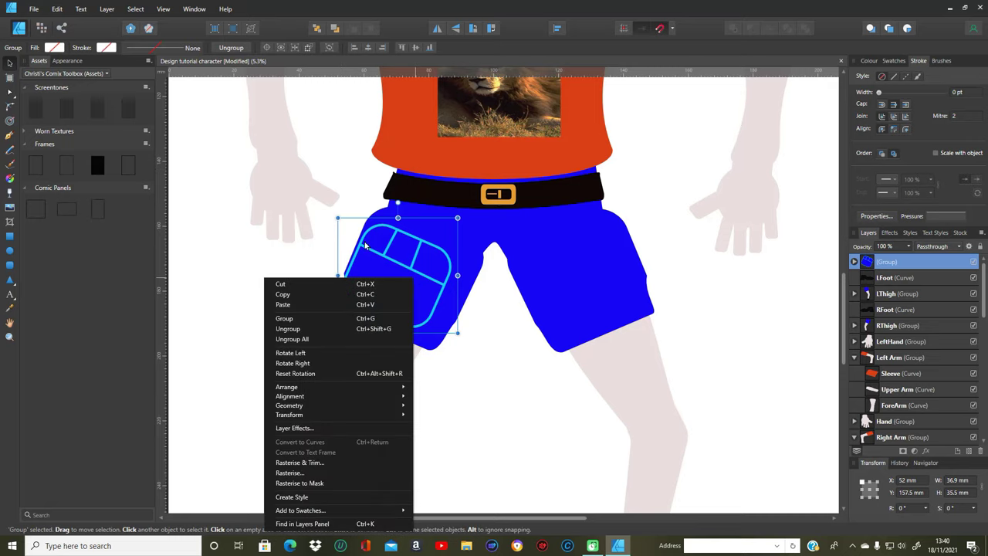
click(309, 304)
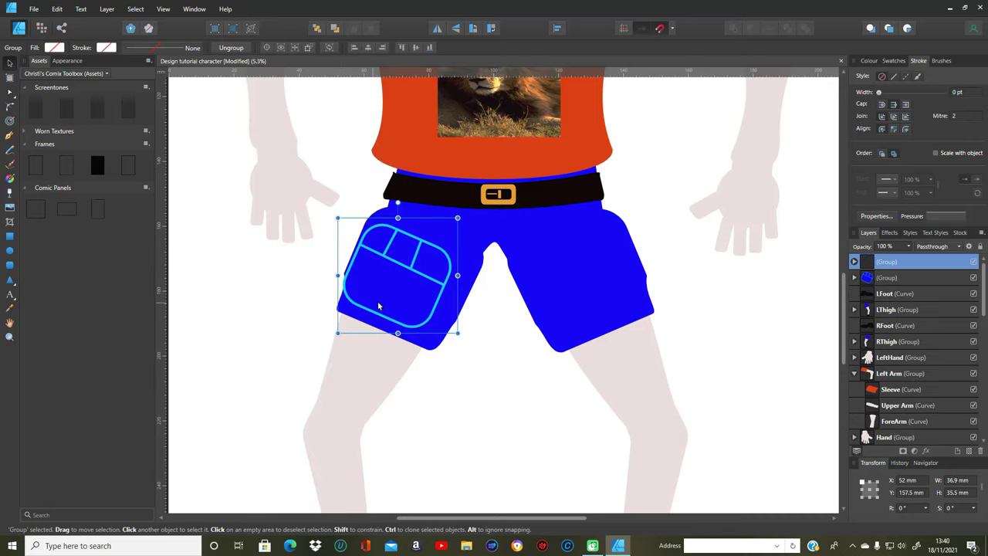
drag(389, 301, 583, 302)
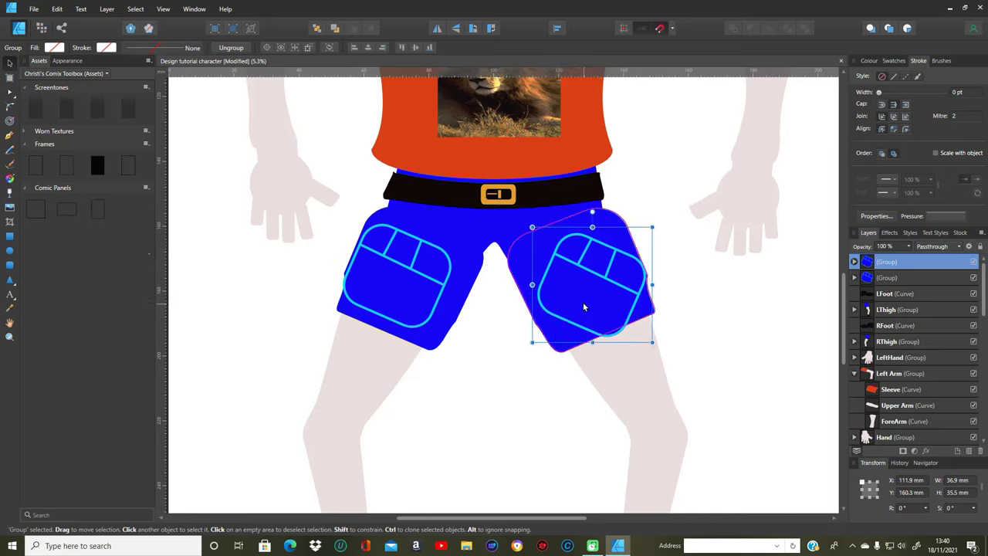
click(437, 29)
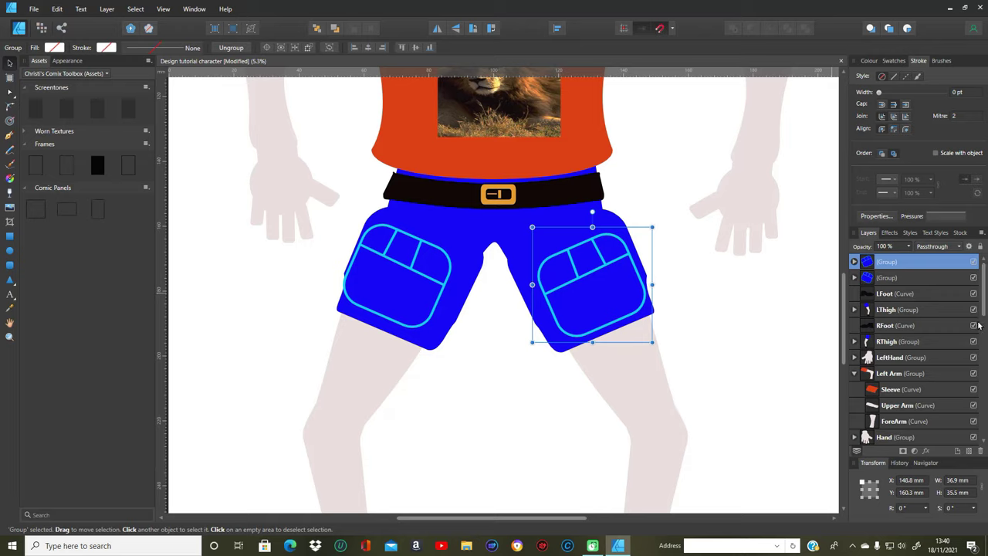
Nest each pocket group inside the blue shorts curve of its own thigh group, LThigh and RThigh, so the shorts clip it.
click(854, 310)
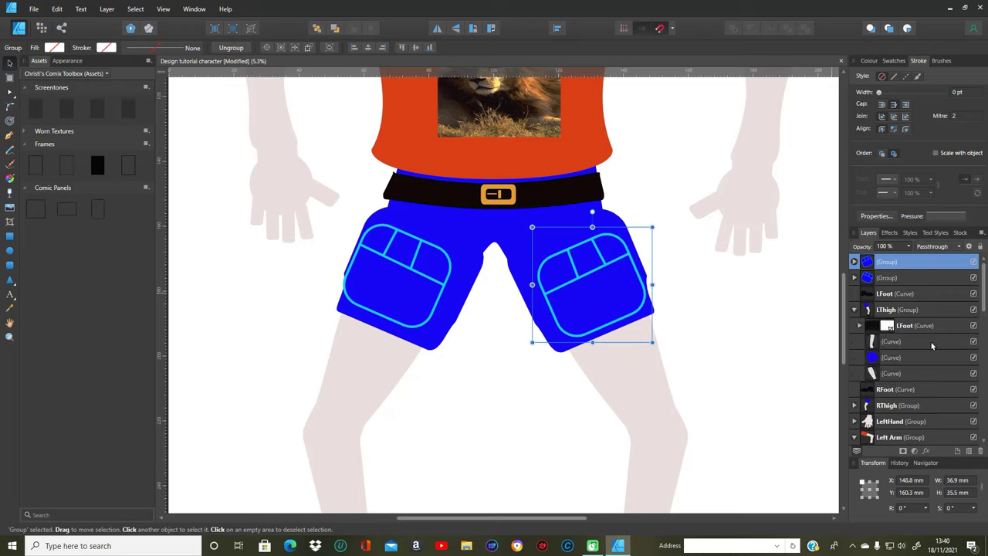
click(853, 406)
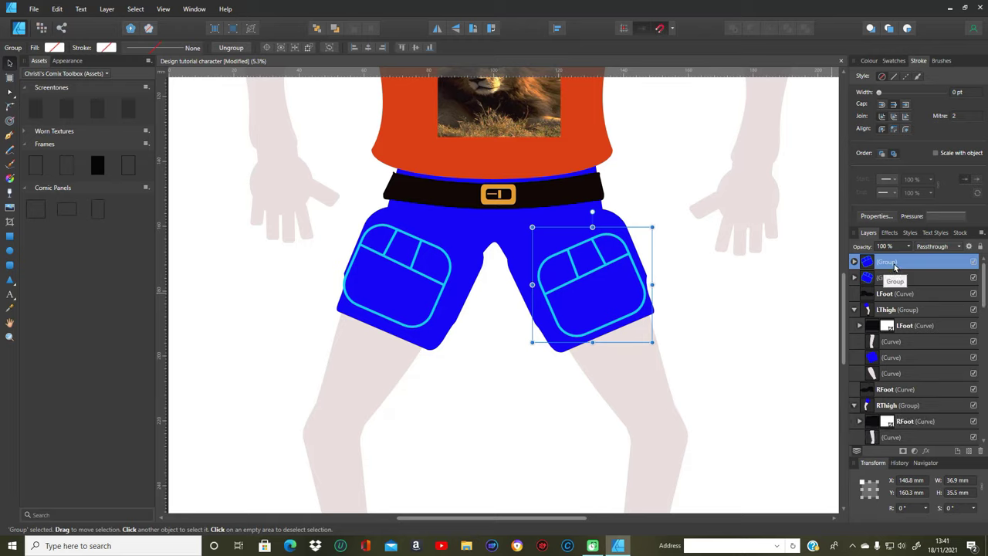
drag(894, 265, 930, 365)
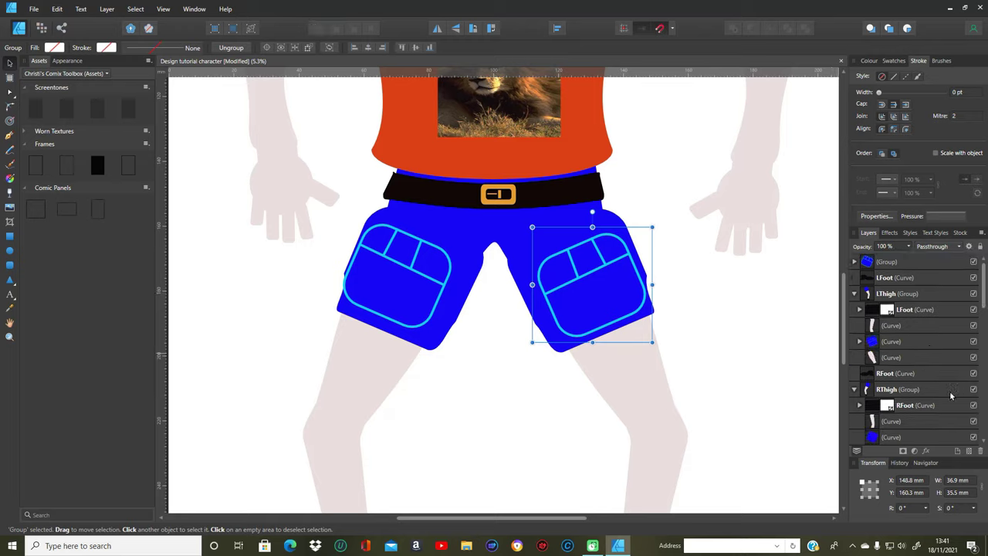
drag(880, 267, 920, 381)
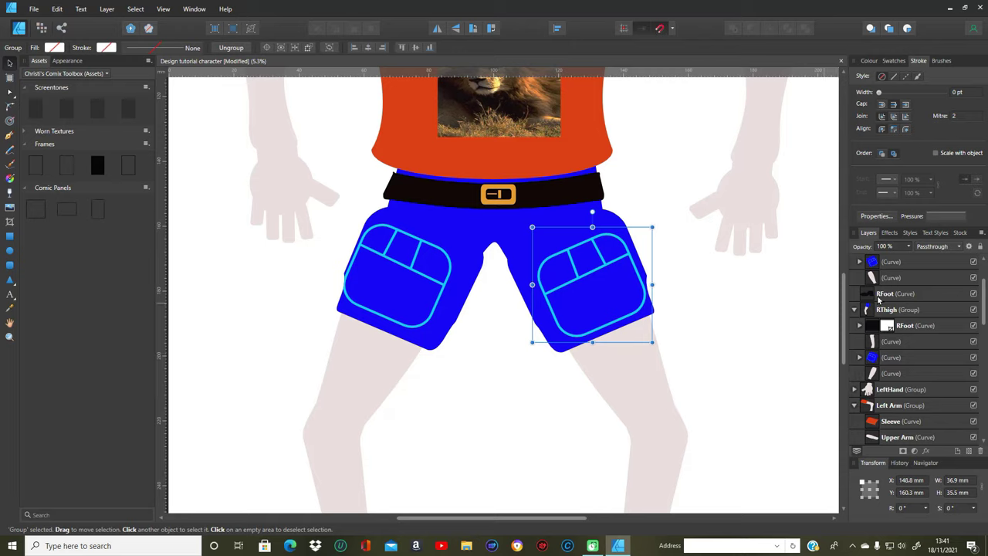
Shift the nested LThigh pocket group outward to about X 160.3 mm, Y 155.1 mm so it wraps past the shorts' outer edge.
click(860, 263)
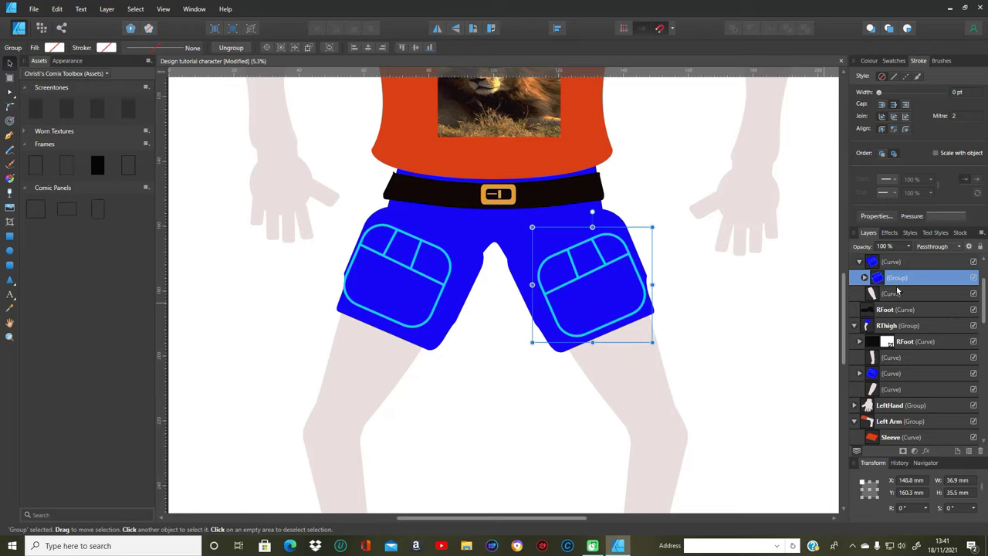
click(864, 277)
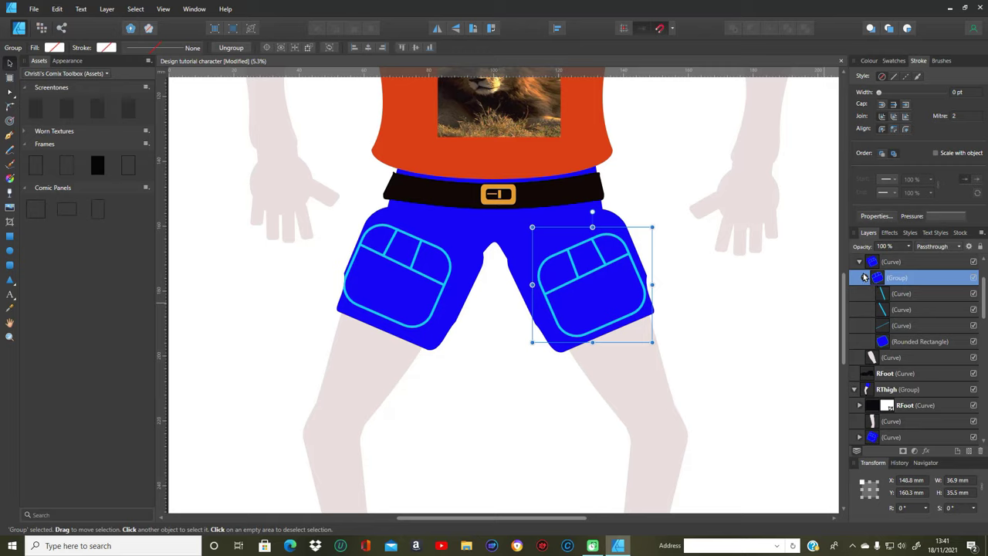
click(864, 278)
click(864, 278)
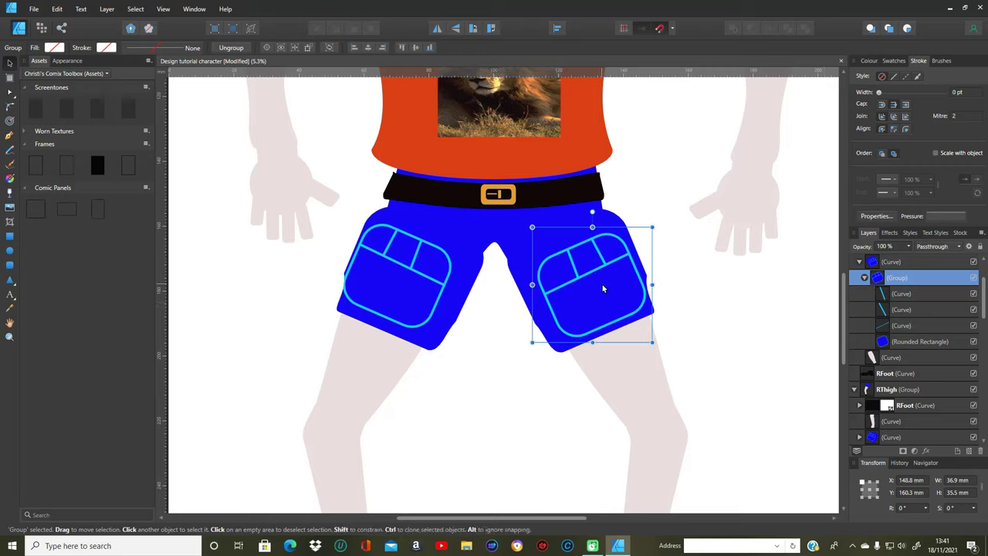
drag(593, 293, 634, 279)
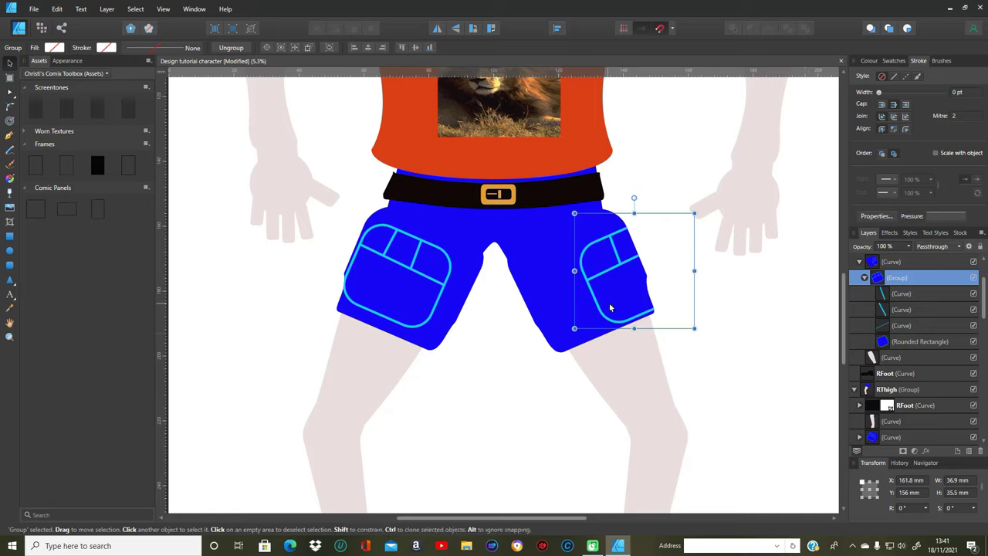
drag(602, 308, 600, 306)
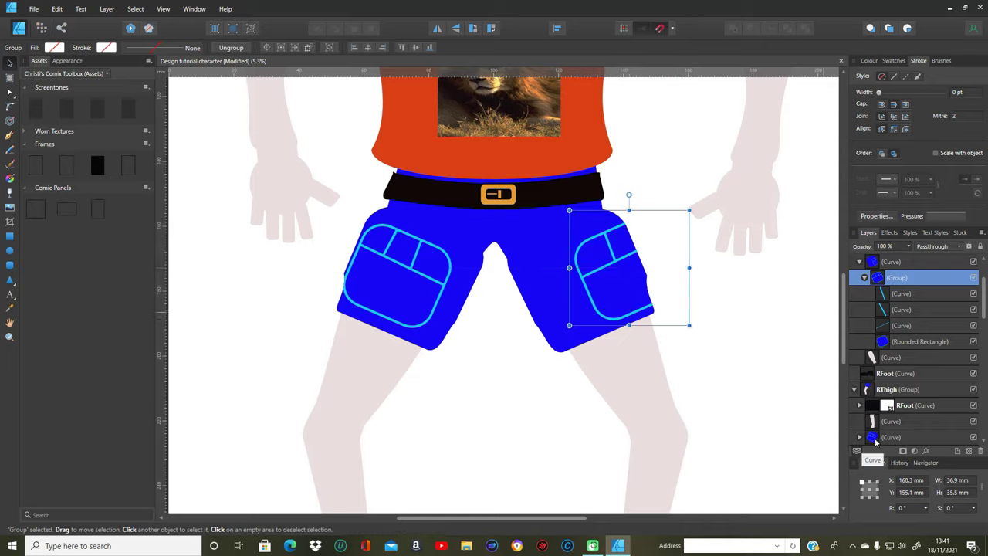
Shift the nested RThigh pocket group outward to about X 40.7 mm, Y 153.5 mm so the shorts' outer edge clips it.
click(875, 438)
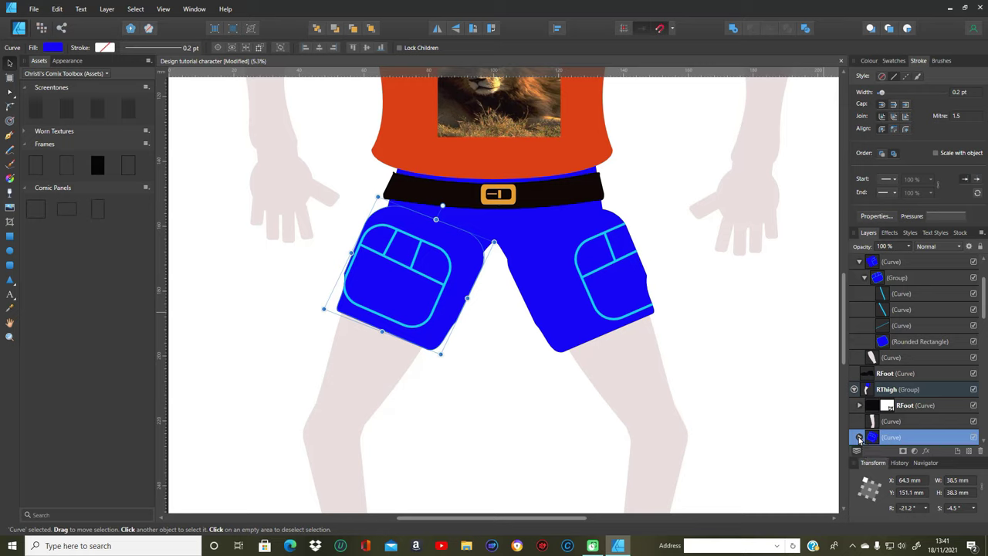
scroll(969, 427, down, 2)
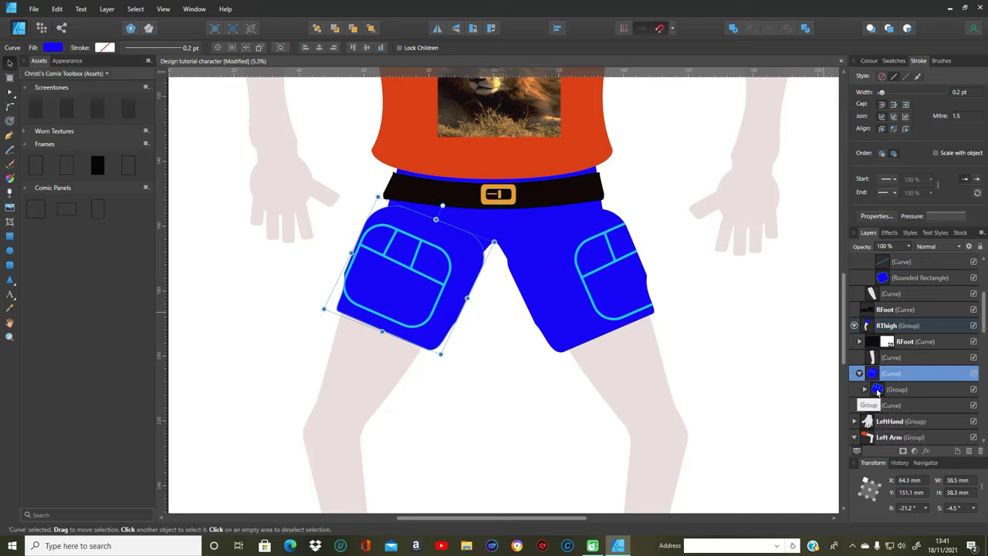
click(878, 392)
drag(408, 296, 371, 279)
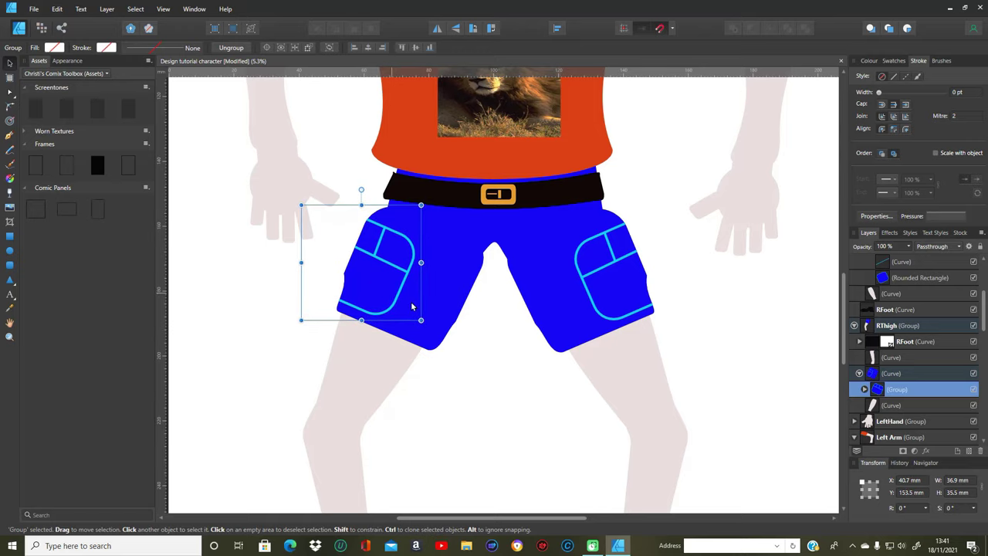
click(485, 342)
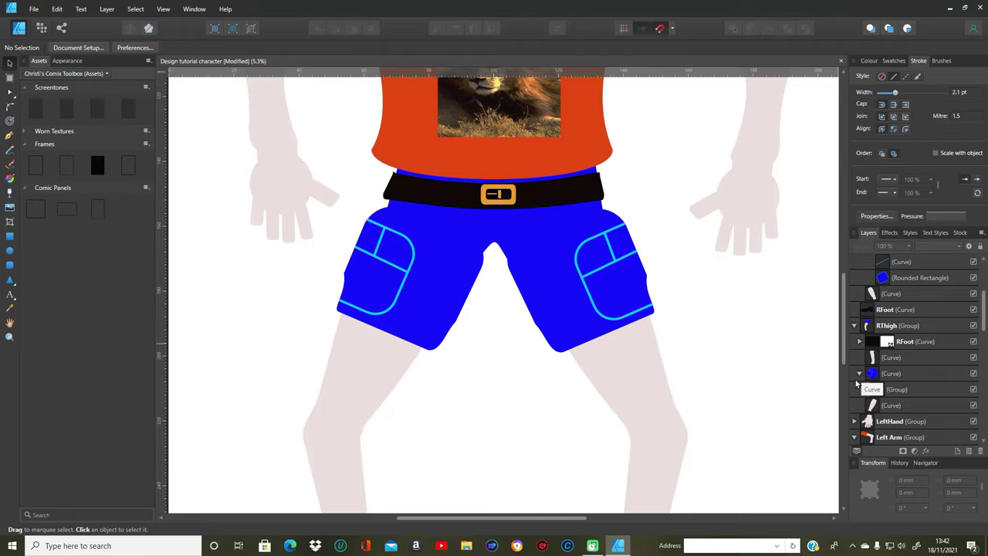
scroll(774, 321, up, 4)
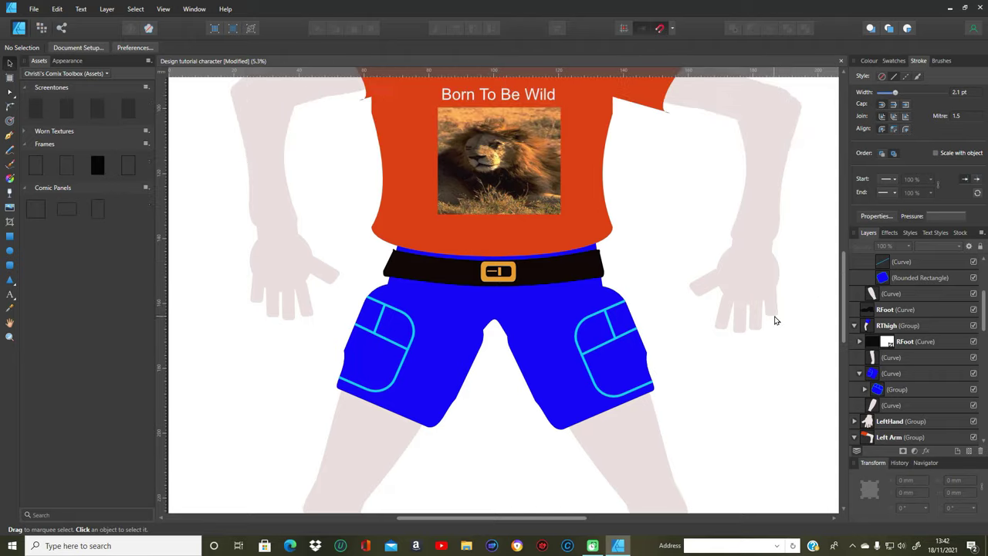
scroll(767, 326, up, 1)
scroll(767, 326, down, 3)
scroll(775, 333, down, 6)
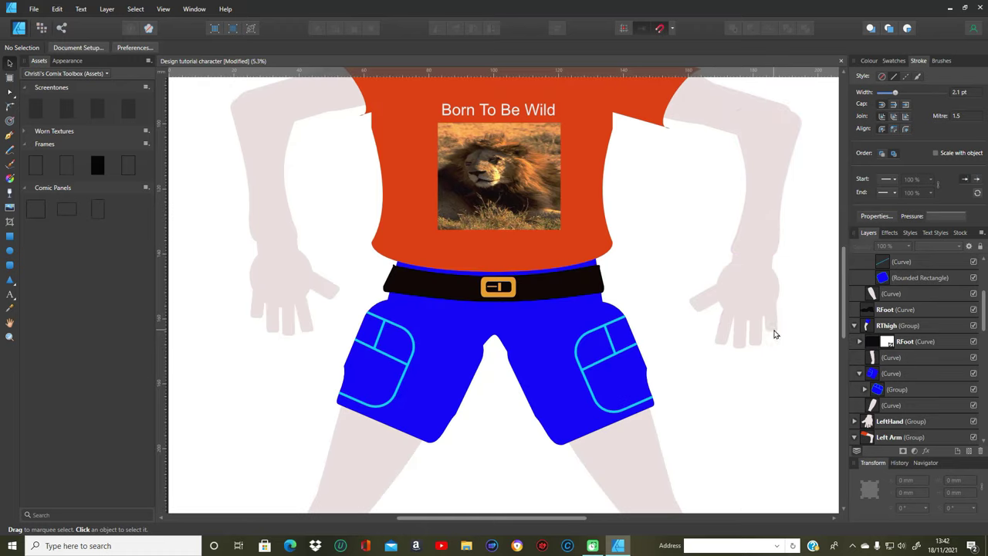
scroll(772, 333, down, 4)
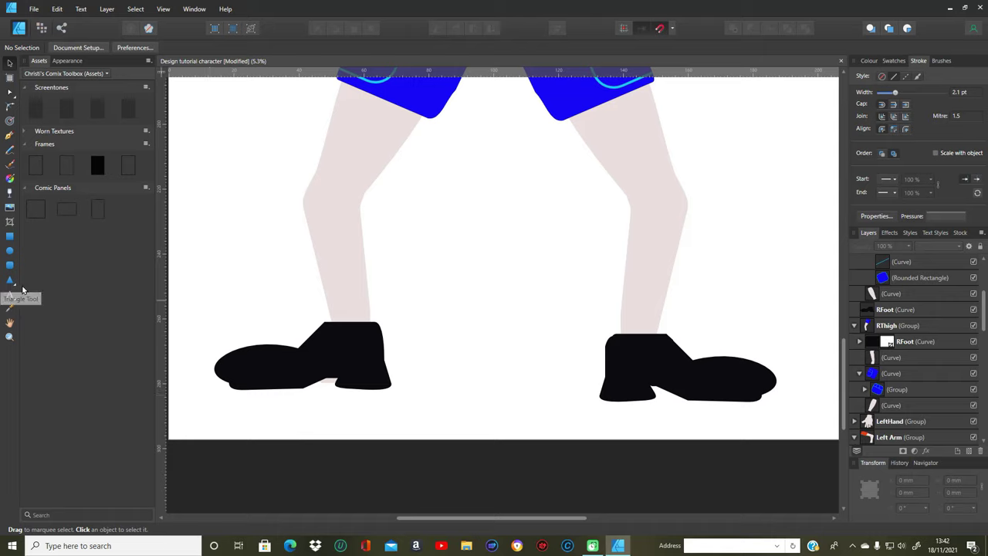
scroll(481, 295, up, 6)
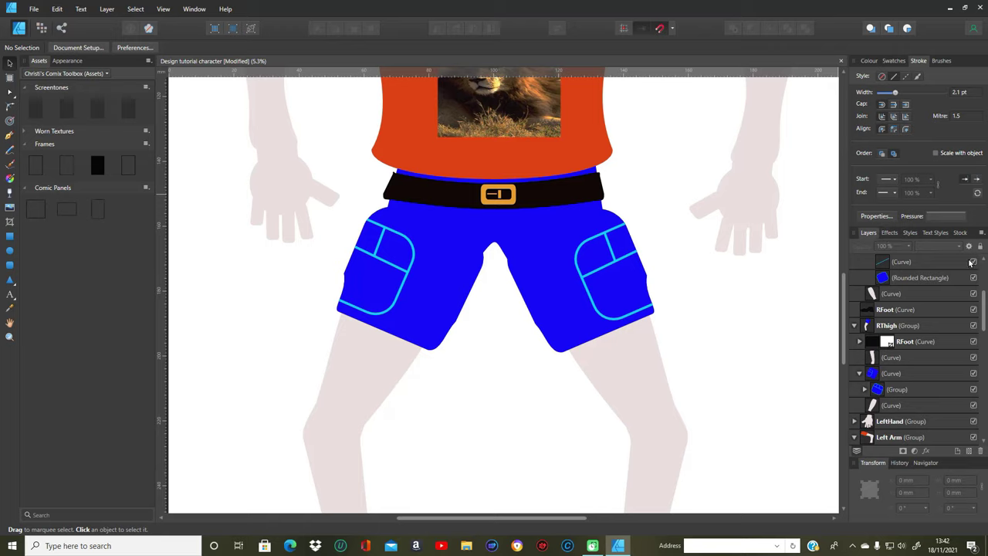
Copy the belt buckle's three pieces, the frame curves and both rounded rectangles, from the belt group inside the Hip group.
drag(979, 318, 982, 427)
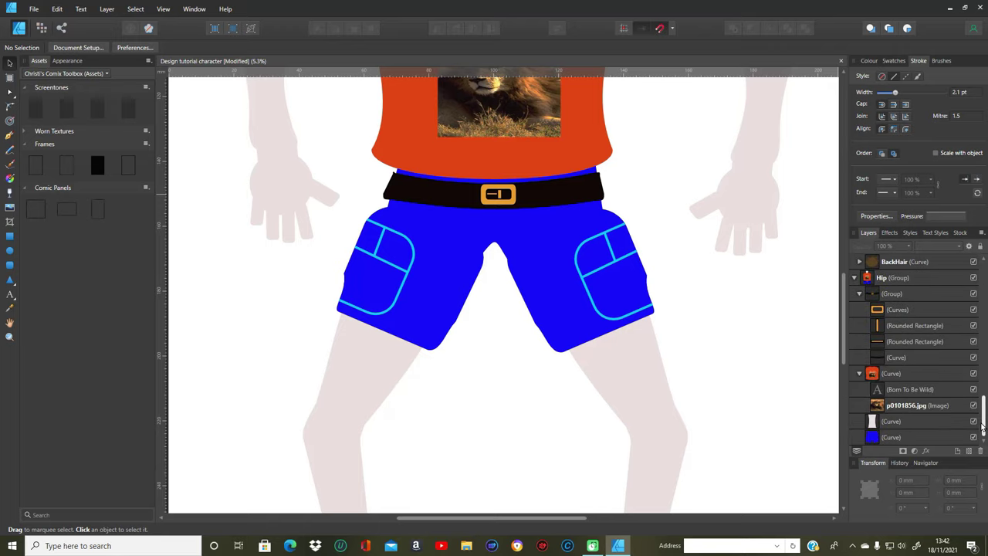
click(879, 311)
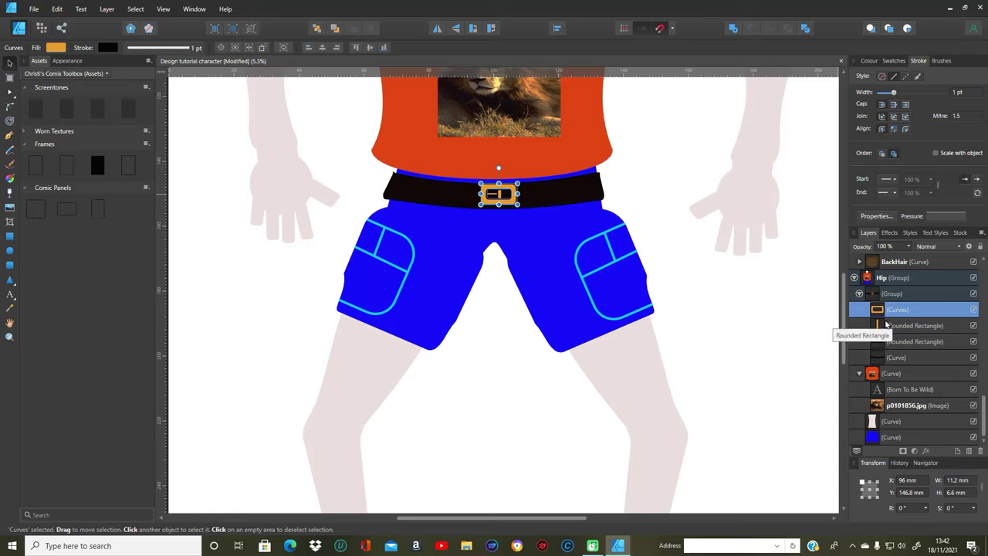
ctrl+click(890, 325)
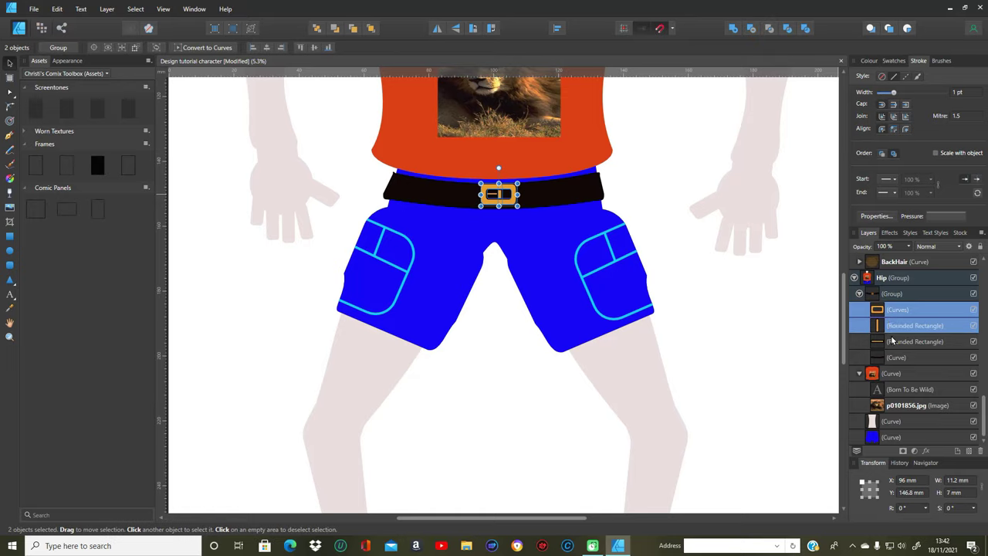
ctrl+click(892, 340)
right_click(891, 341)
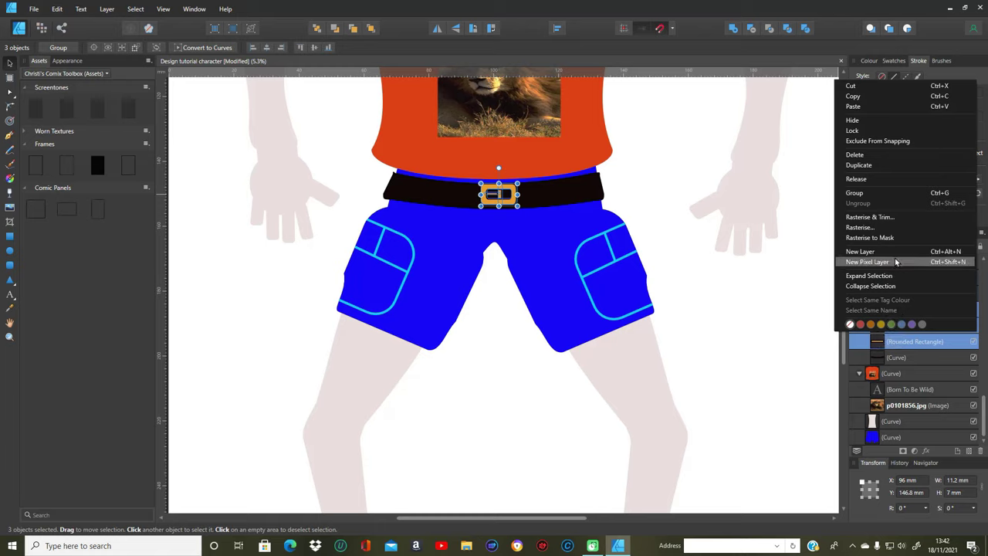
click(882, 98)
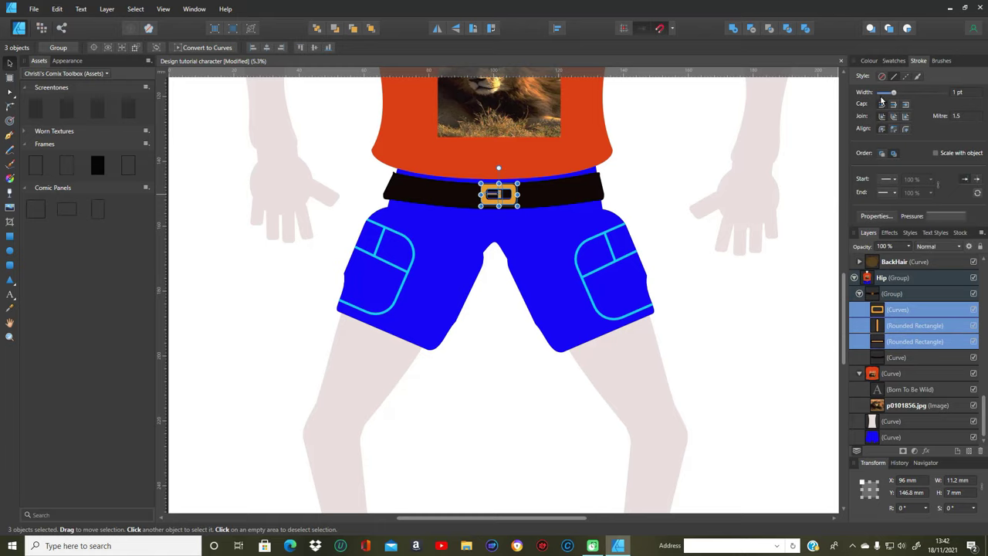
Paste the buckle pieces above the LFoot layer and move the copy beside the RThigh leg at about X 26.7 mm, Y 203.6 mm.
drag(982, 403, 971, 262)
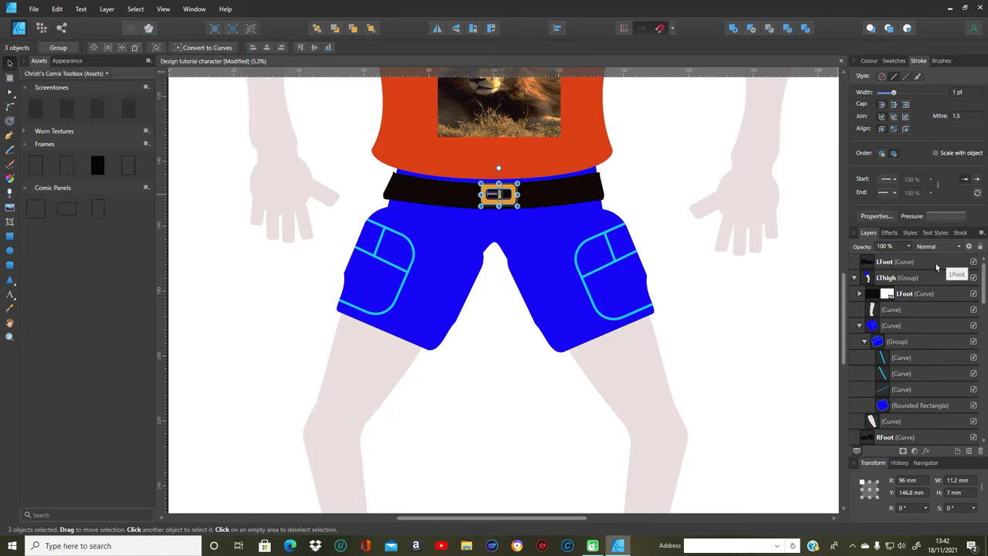
click(889, 266)
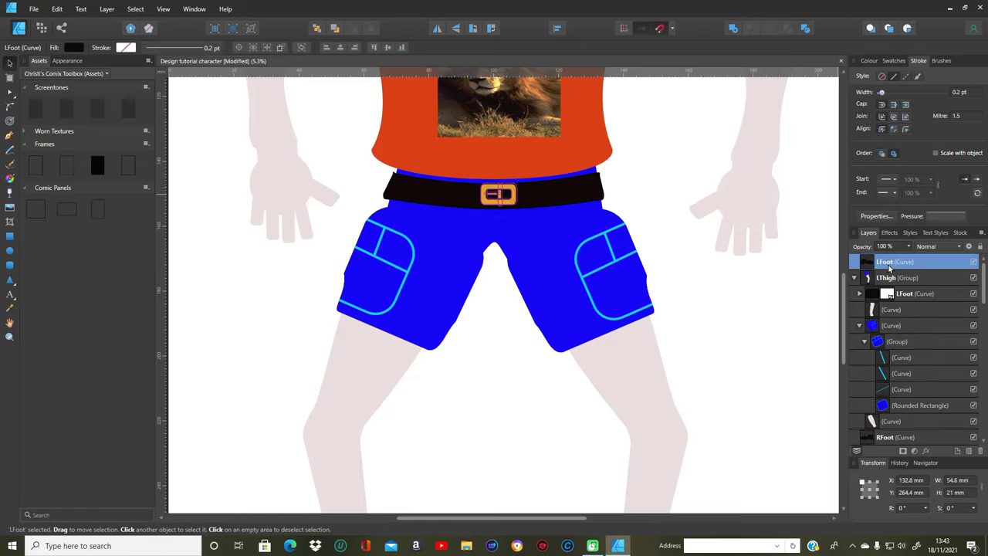
right_click(889, 267)
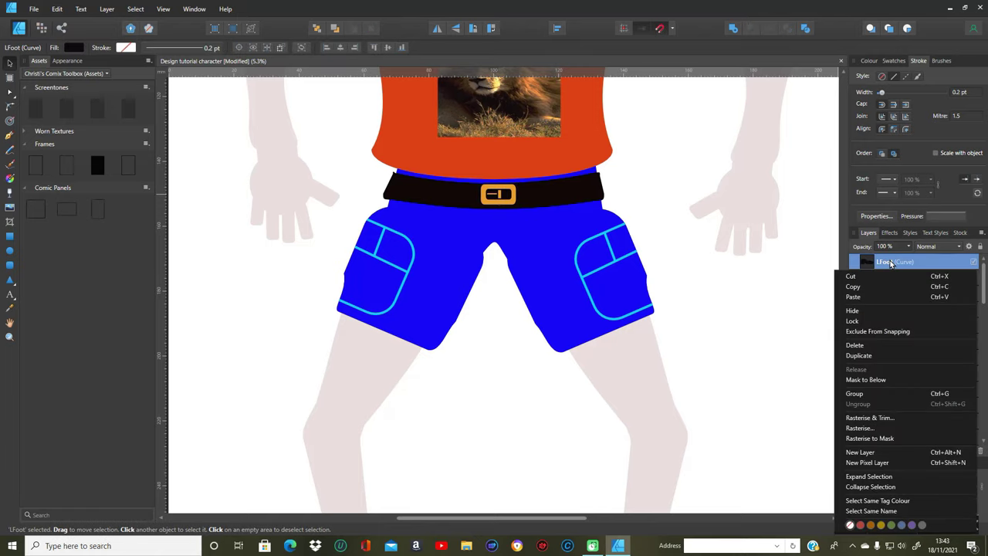
click(856, 298)
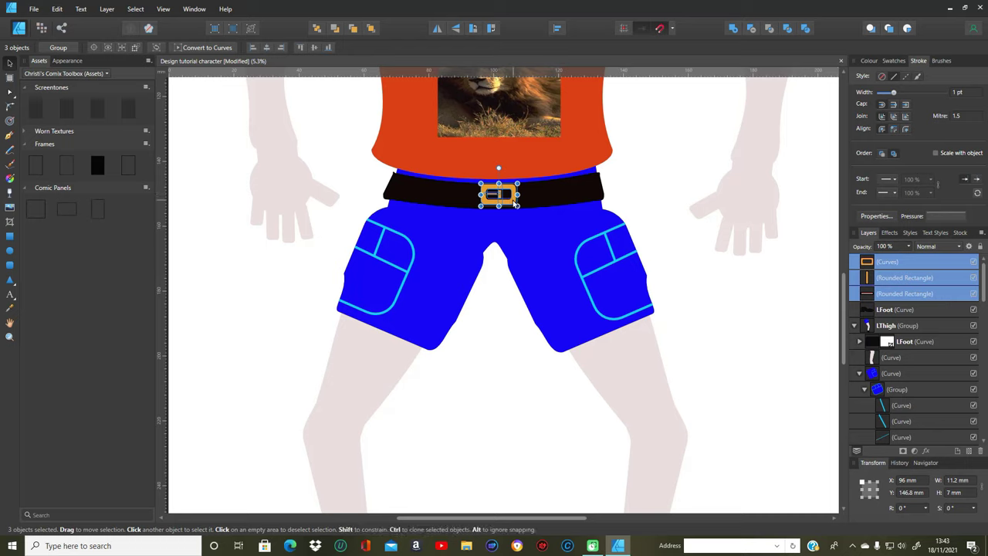
drag(508, 202, 283, 386)
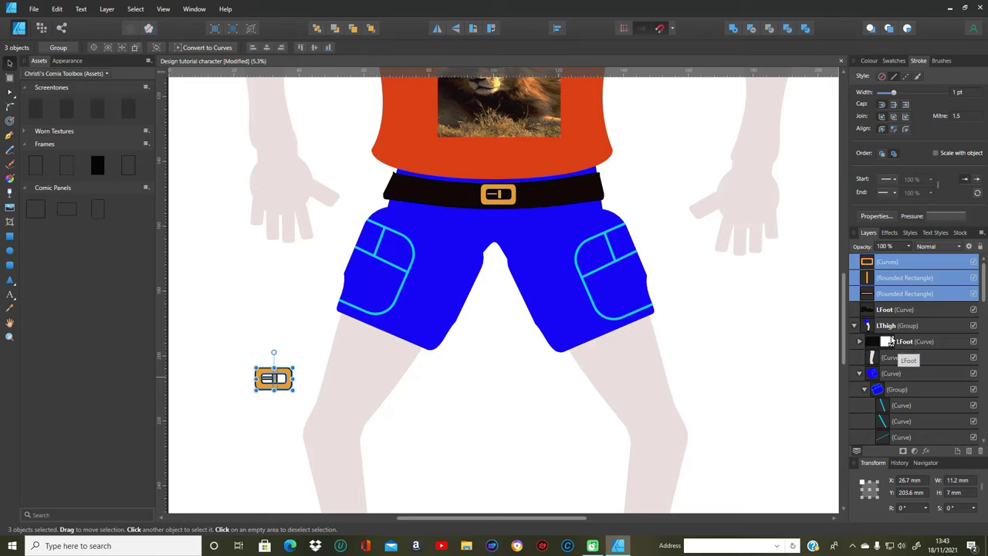
Paste a second buckle copy beside the LThigh leg at about X 174.9 mm, Y 203.6 mm, and group its three pieces.
right_click(905, 294)
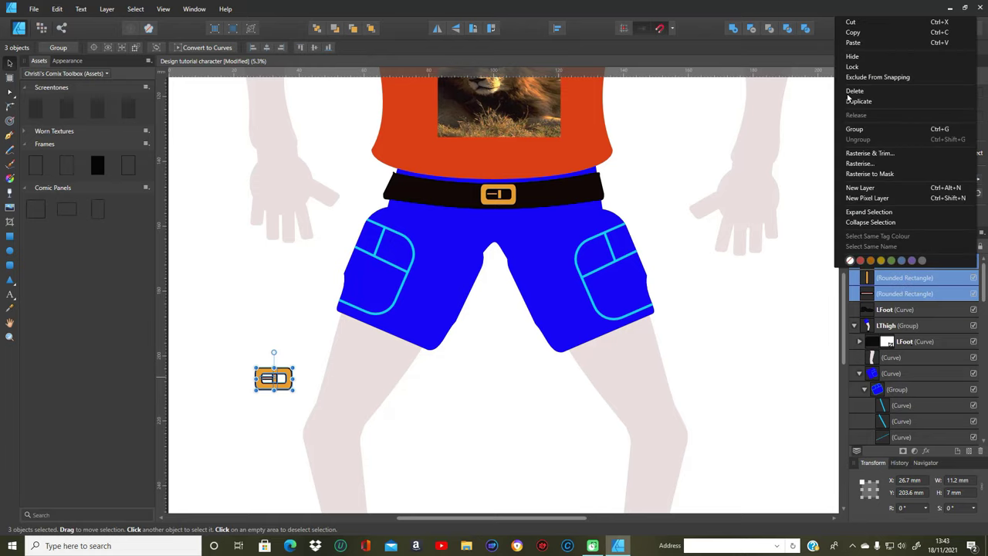
click(853, 43)
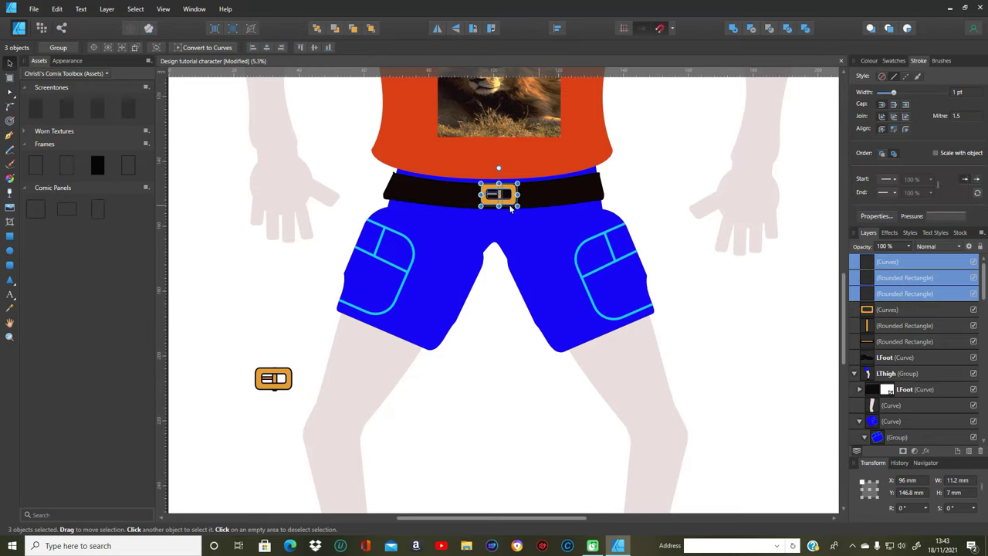
drag(503, 204, 757, 388)
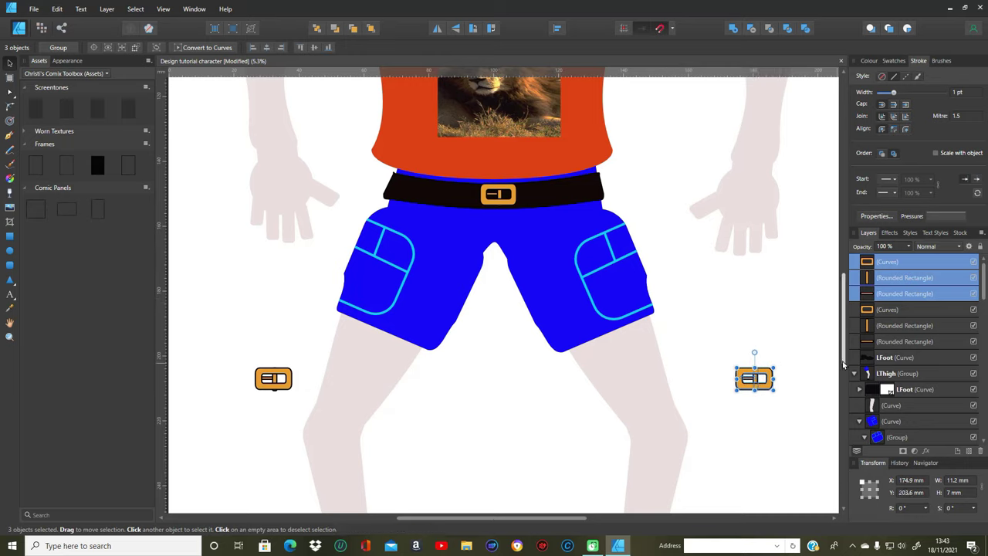
right_click(916, 299)
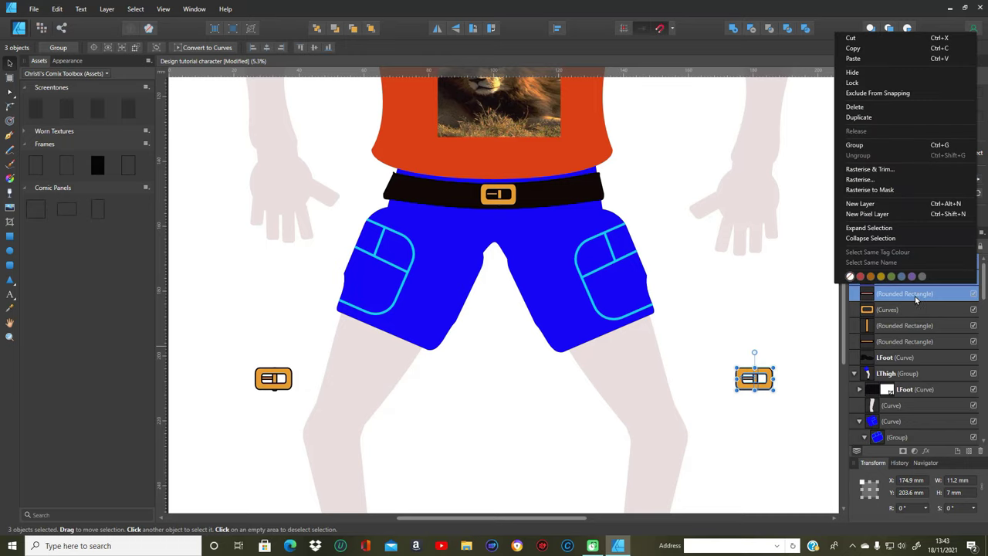
click(863, 145)
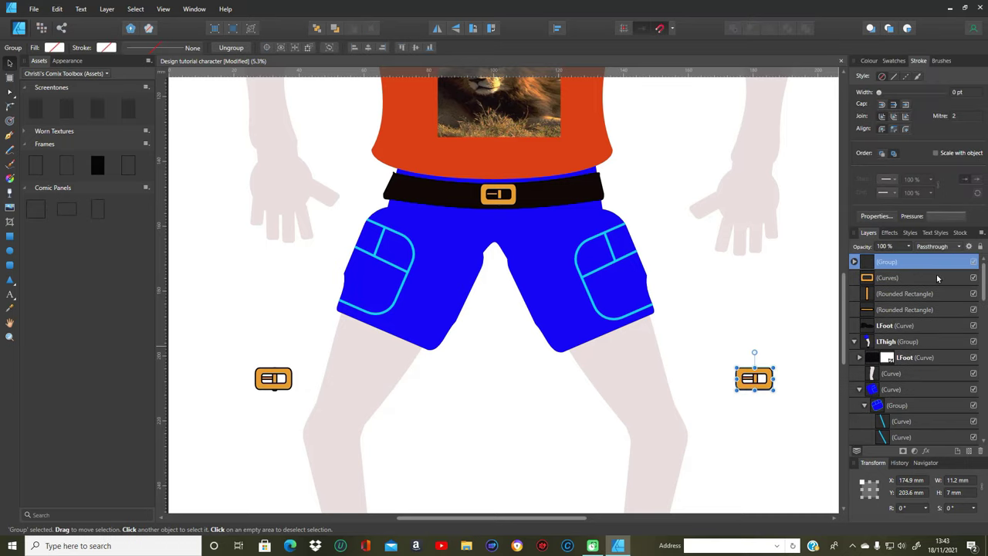
Group the first buckle copy's three pieces and place the group on the RFoot shoe at about X 28.1 mm, Y 265.8 mm.
click(895, 279)
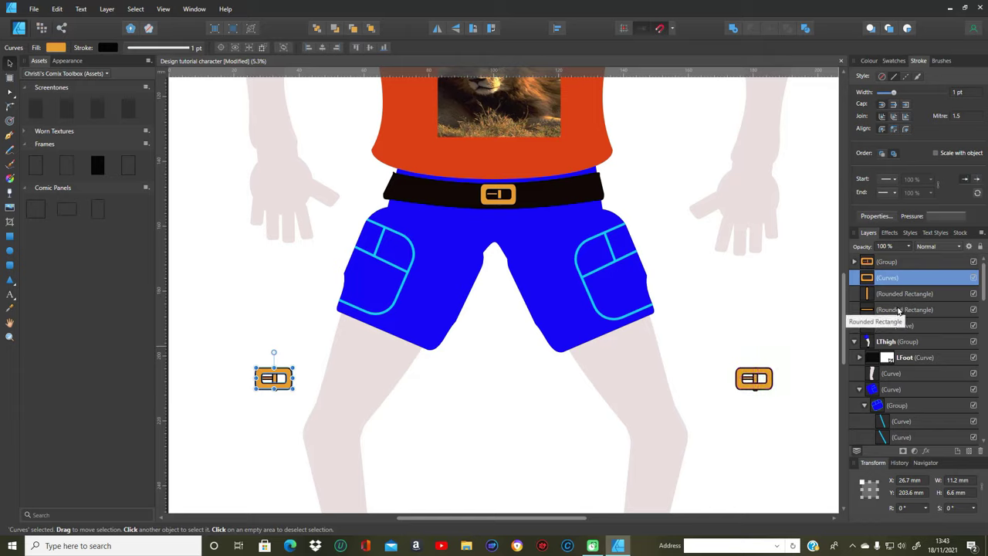
shift+click(899, 309)
right_click(899, 309)
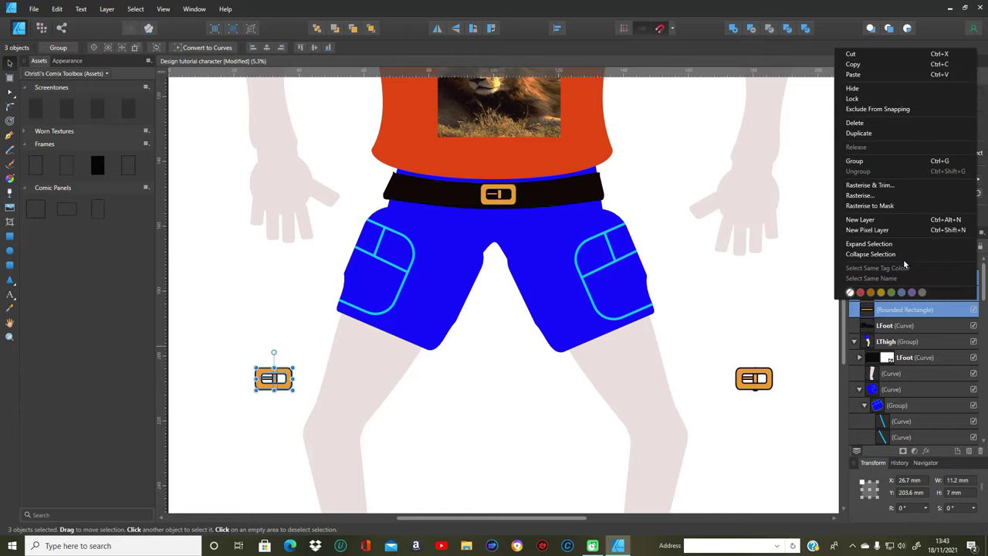
click(884, 161)
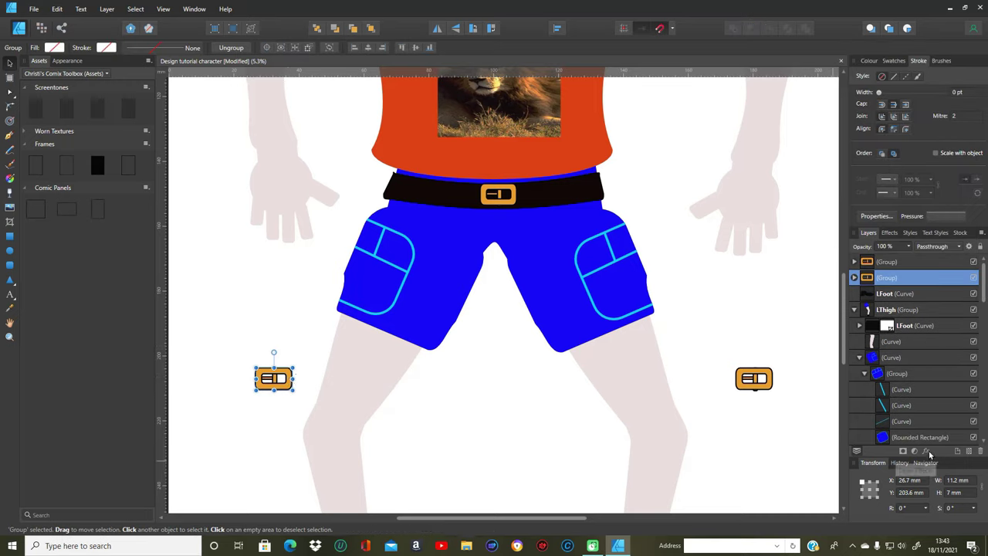
scroll(502, 309, down, 5)
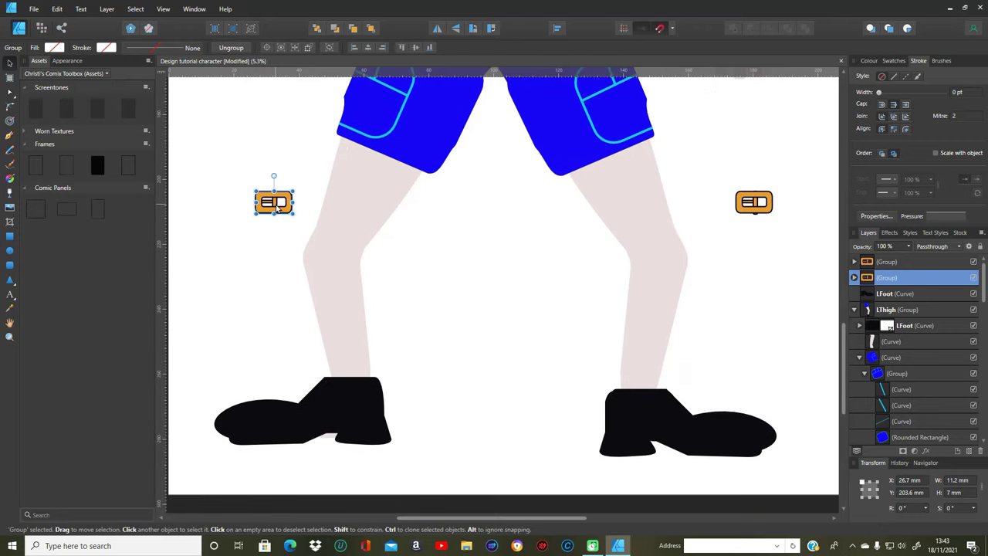
drag(278, 207, 280, 409)
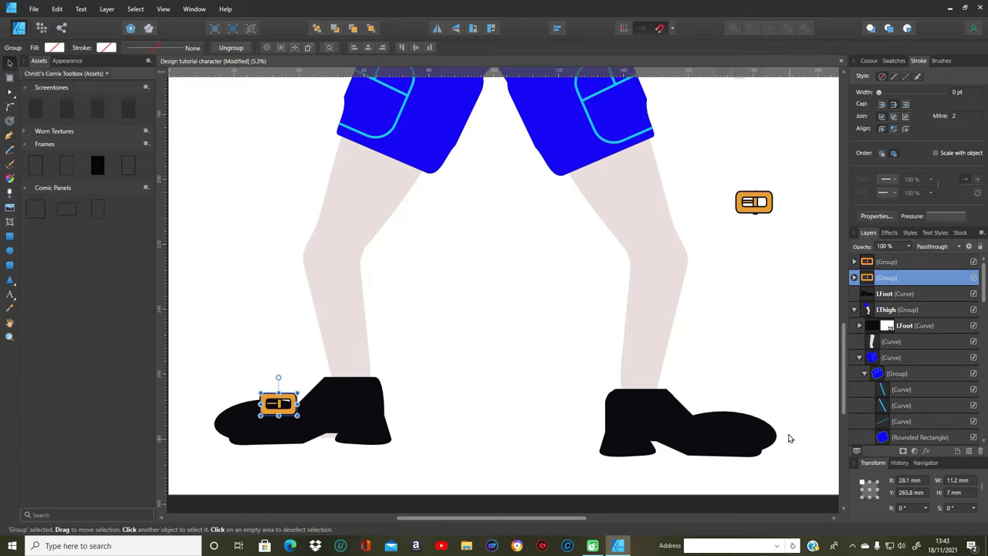
Flip the other buckle group horizontally and place it on the LFoot shoe at about X 158.4 mm, Y 269.3 mm.
click(768, 204)
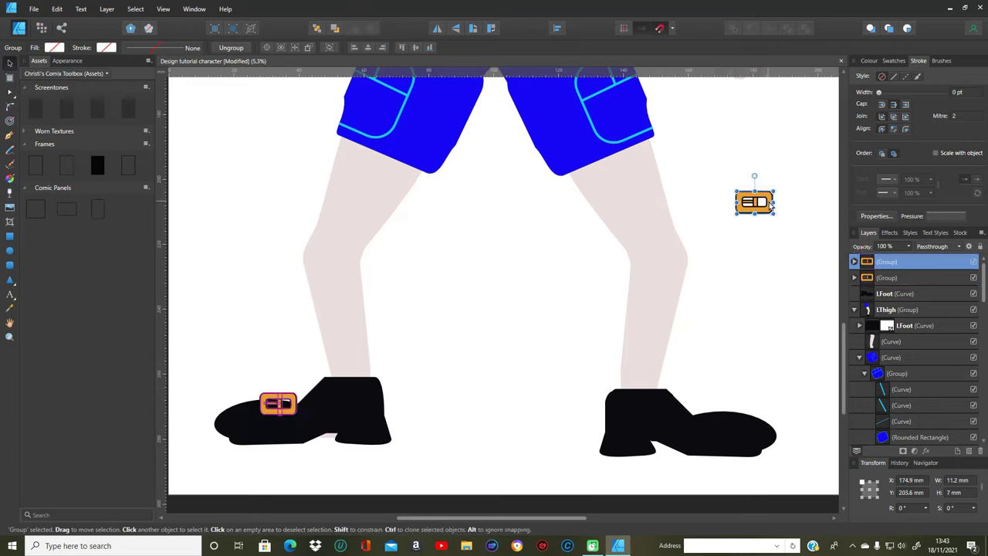
click(438, 30)
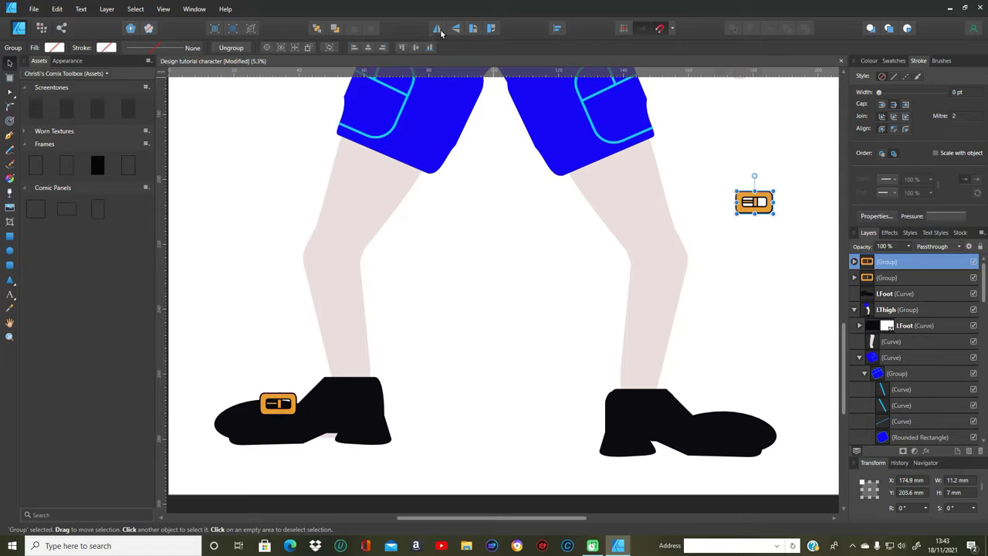
drag(750, 207, 697, 420)
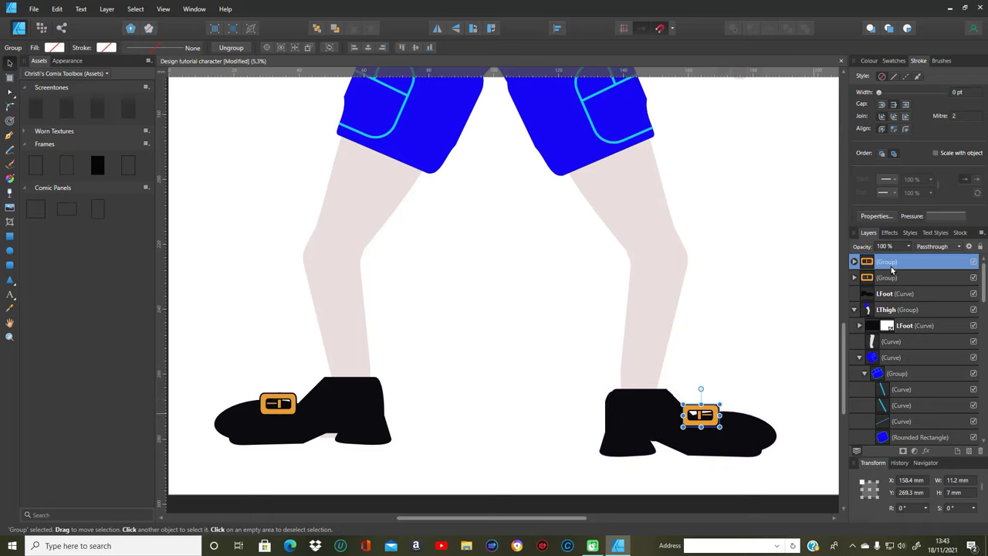
Nest each buckle group inside its own shoe curve, LFoot and RFoot, so the shoes clip the buckles.
drag(868, 263, 908, 301)
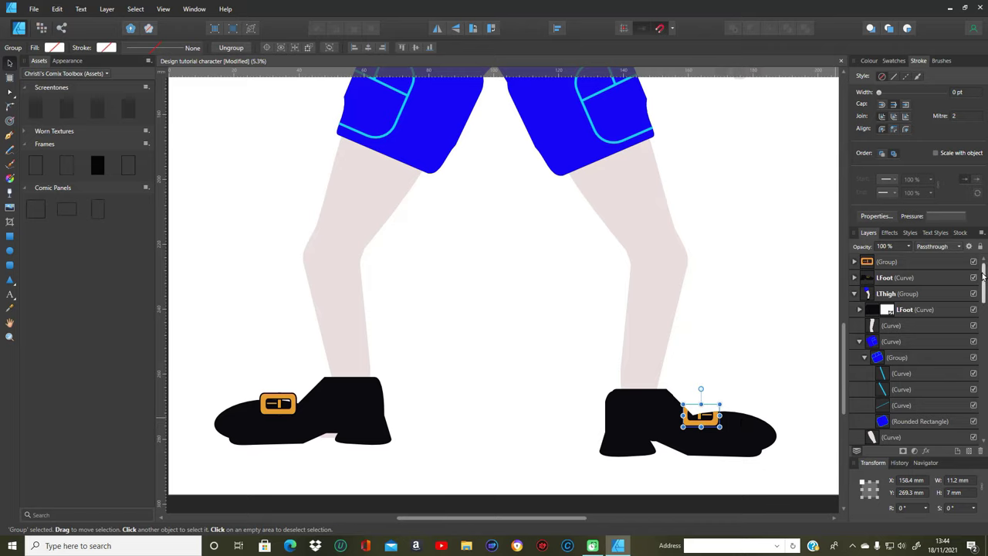
drag(983, 299, 984, 331)
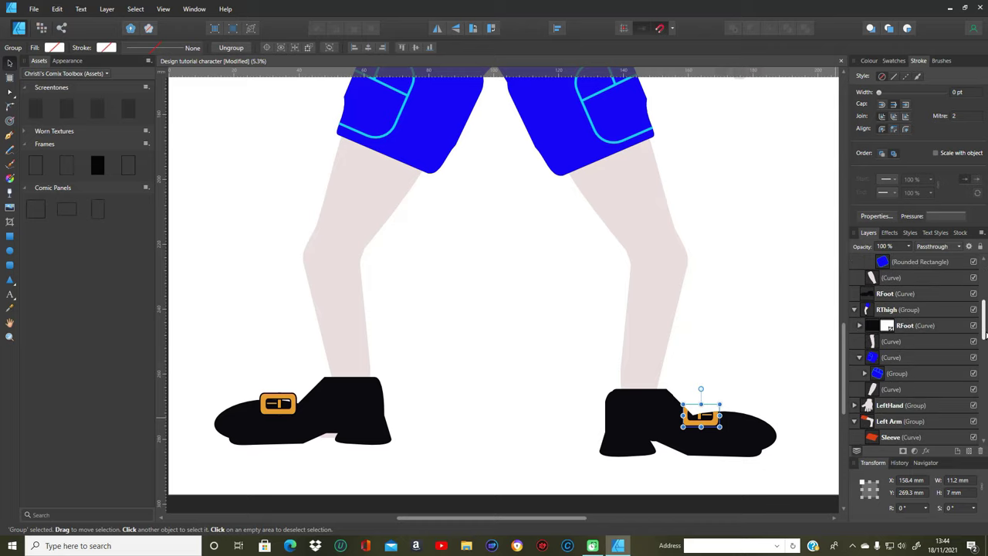
scroll(984, 330, up, 5)
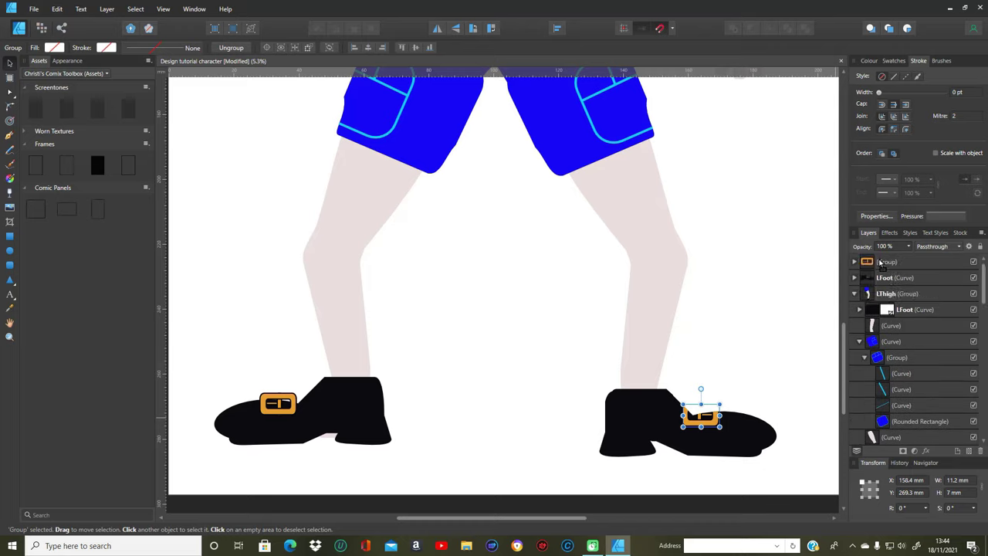
drag(880, 262, 904, 371)
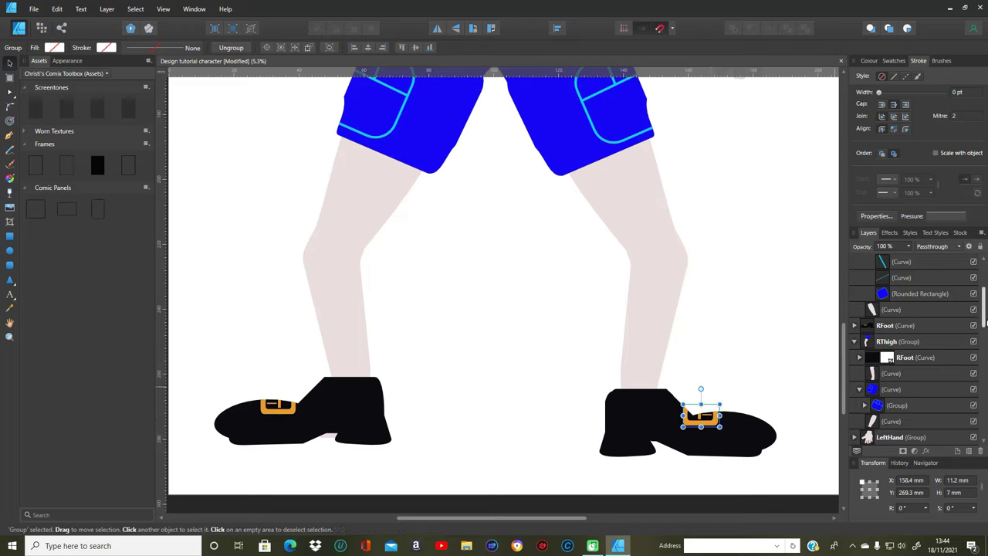
Shift the buckle group nested in LFoot slightly toward the toe so it follows the shoe's upper edge.
scroll(985, 324, up, 3)
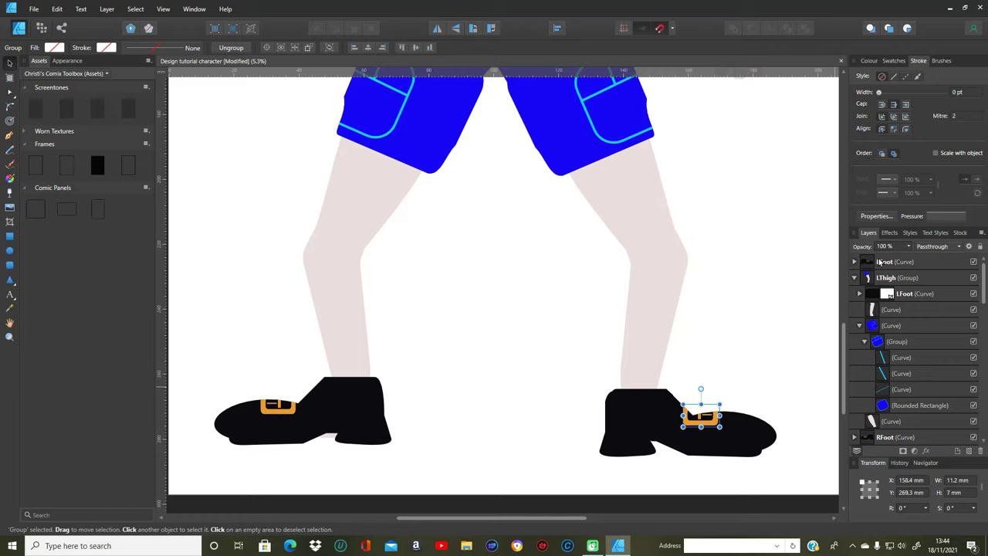
click(854, 263)
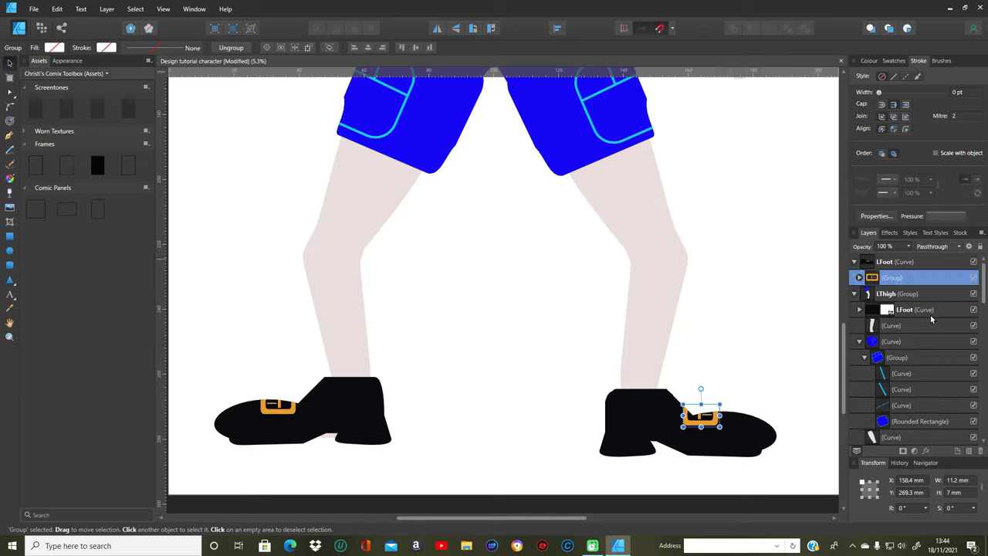
double_click(887, 277)
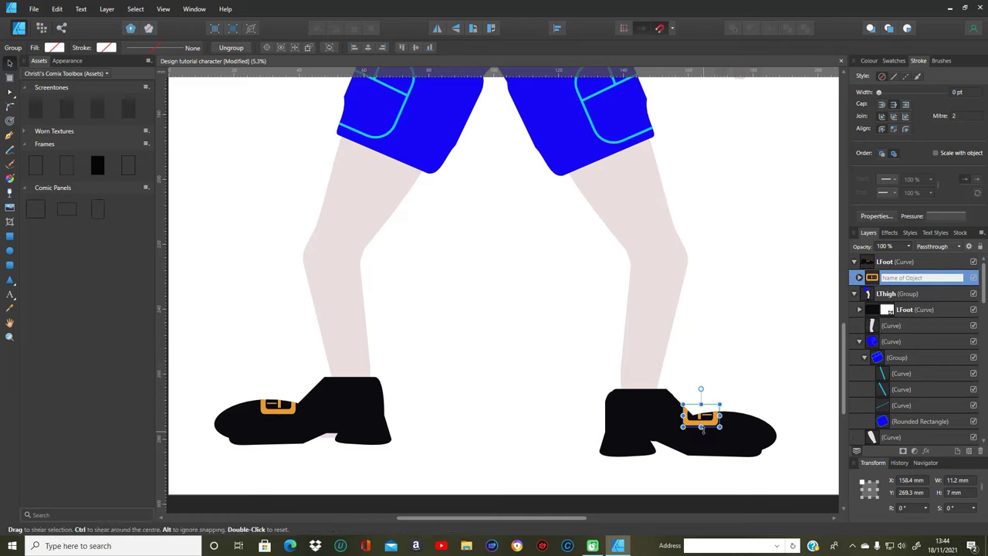
drag(710, 424, 718, 424)
click(802, 347)
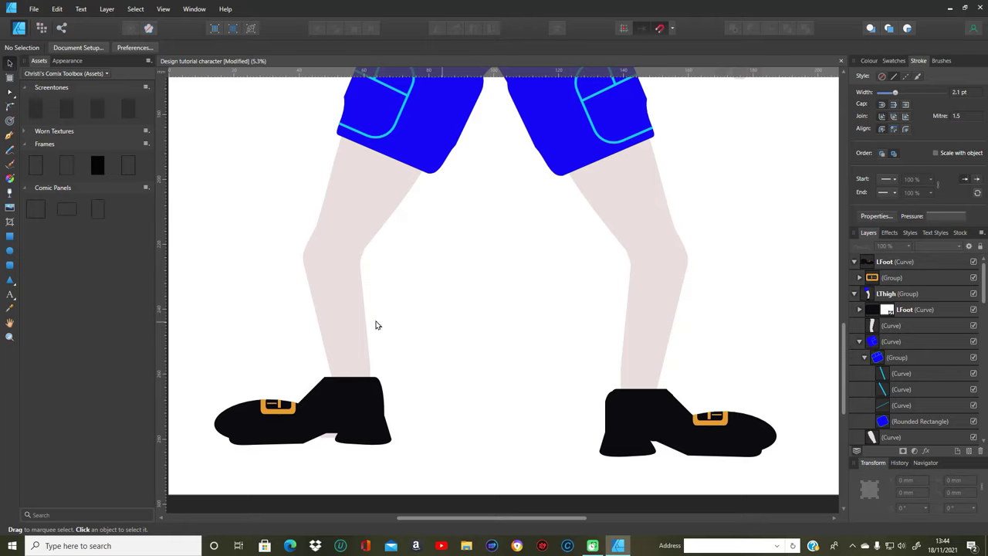
Convert the rounded rectangle of the finger nearest the thumb in the Hand group to curves.
scroll(580, 267, up, 6)
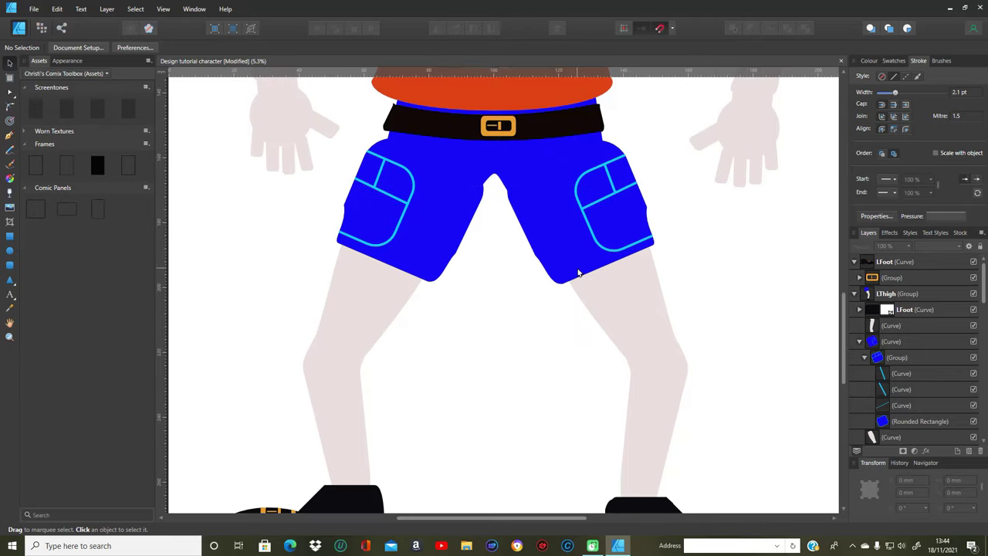
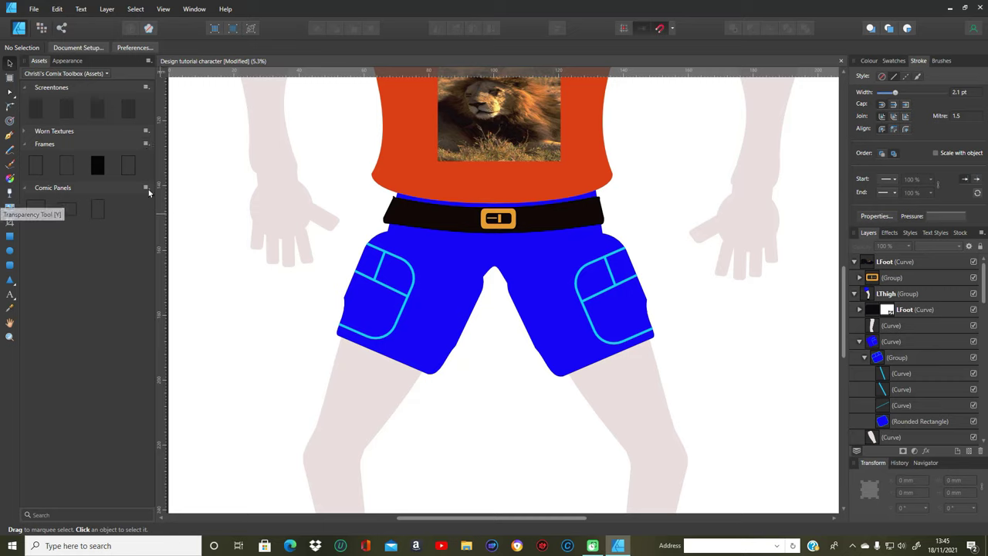
click(327, 222)
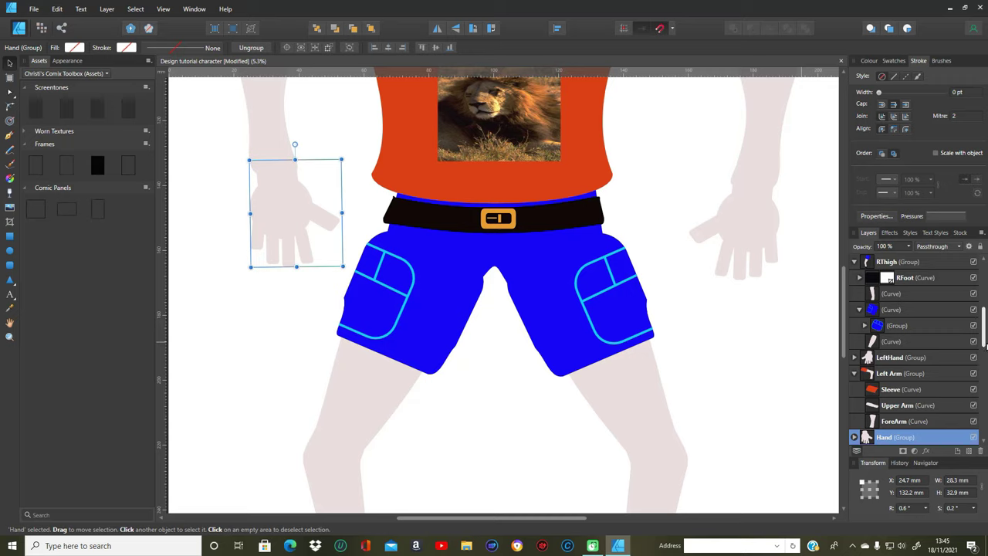
scroll(932, 351, down, 4)
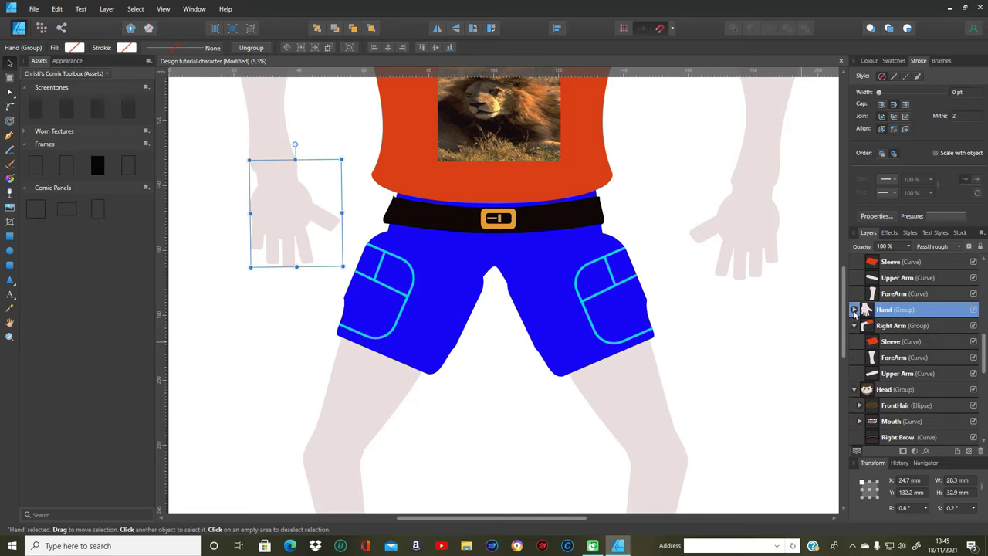
click(854, 309)
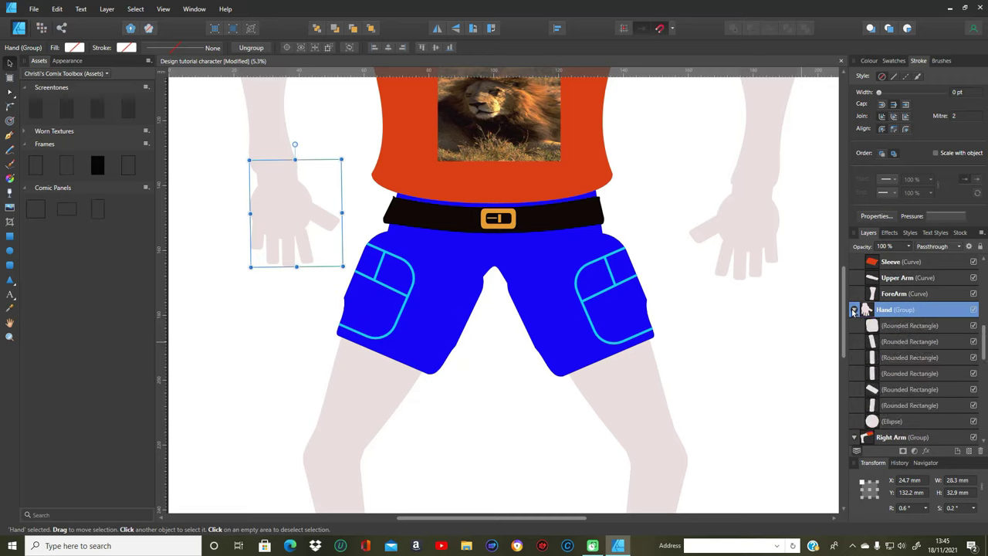
click(890, 343)
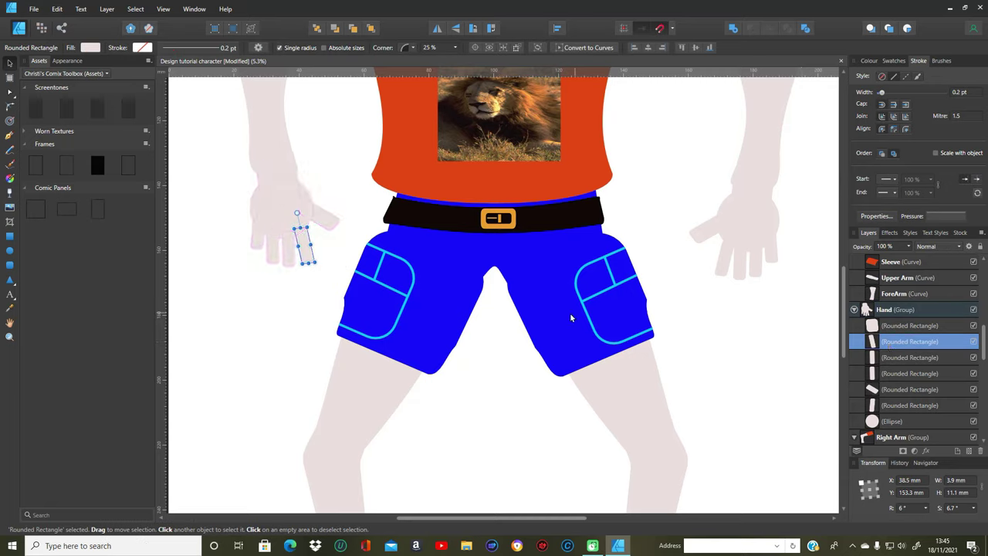
click(588, 47)
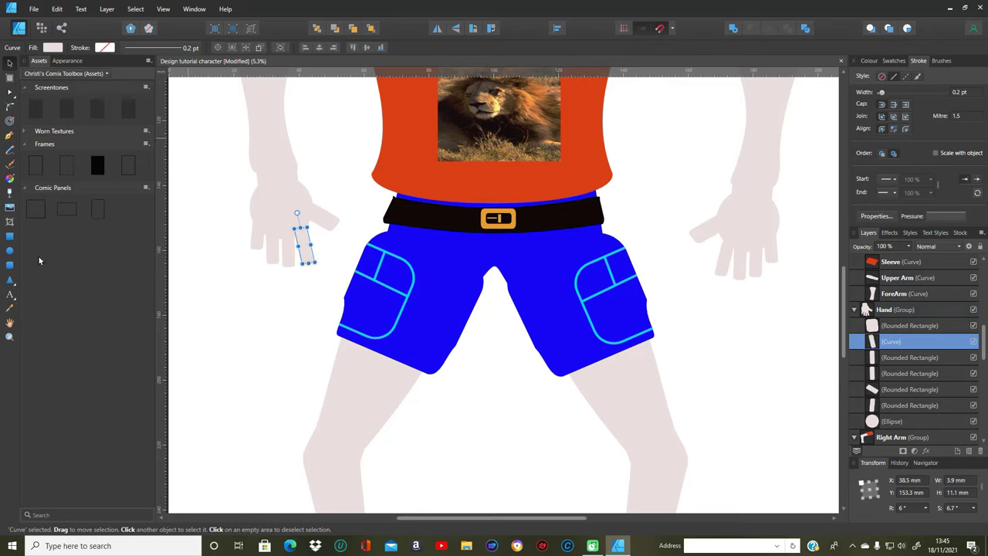
Delete the end nodes at the tip of the converted finger curve and deselect it.
key(a)
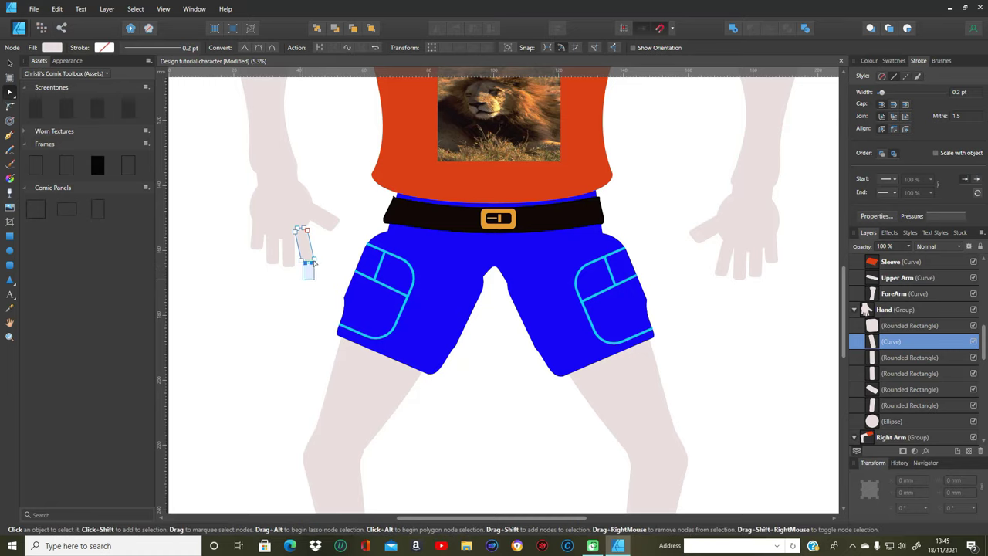
click(307, 262)
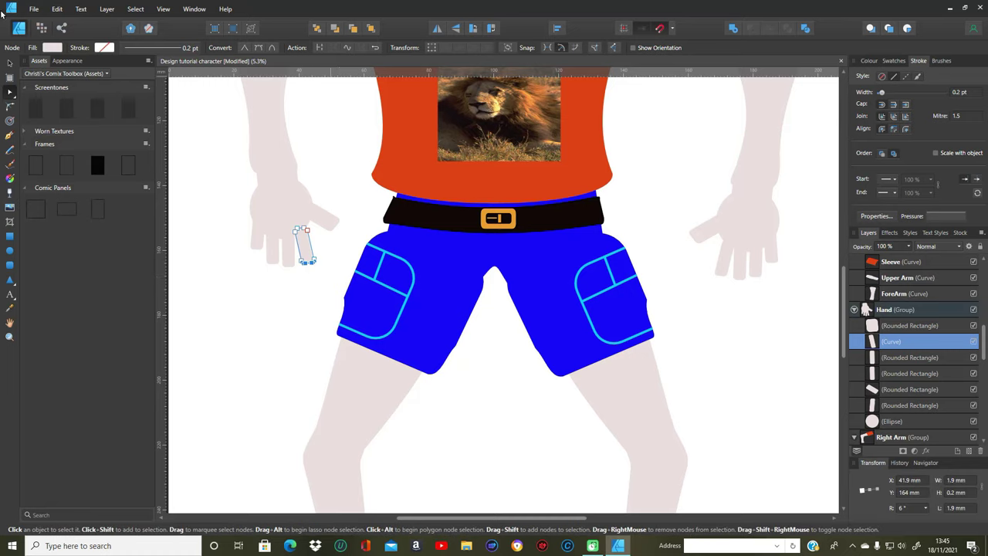
click(57, 8)
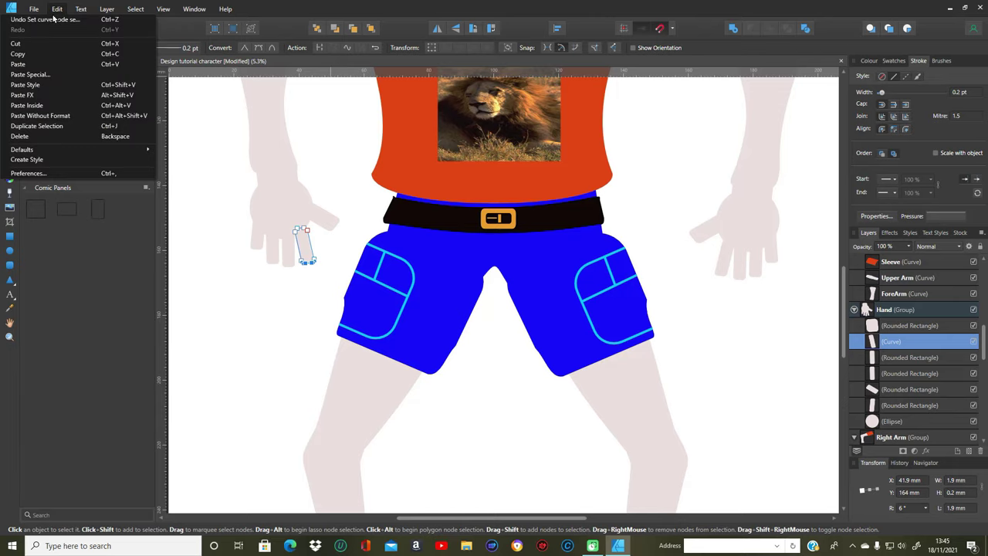
click(37, 140)
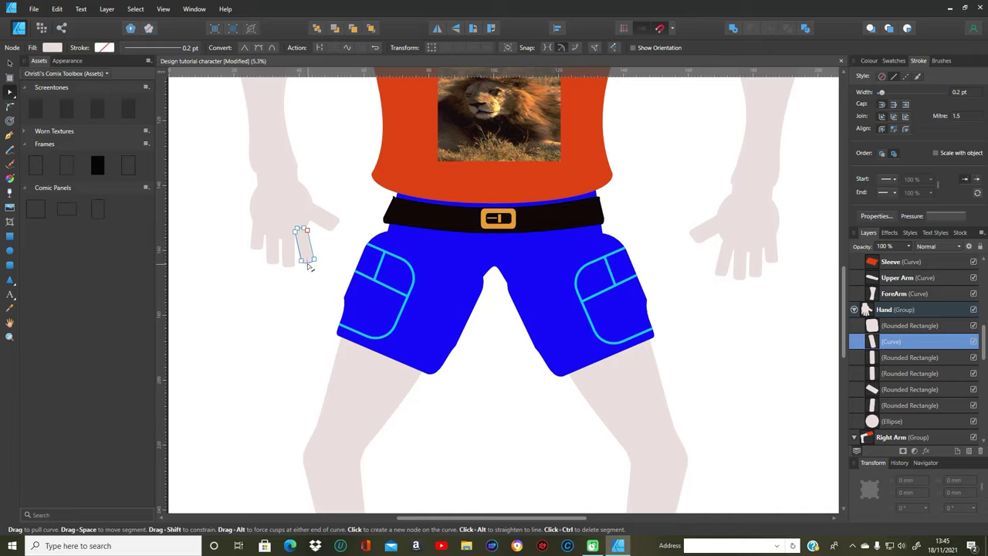
click(342, 291)
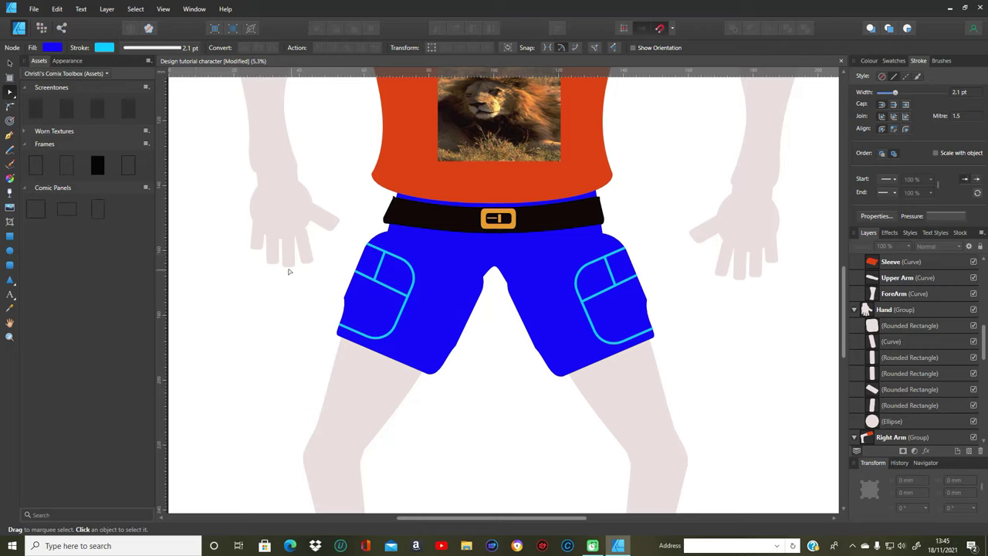
Draw a rounded rectangle about 22.7 mm wide and 33 mm high below the same hand as a fingernail shape.
click(10, 264)
drag(286, 299, 303, 325)
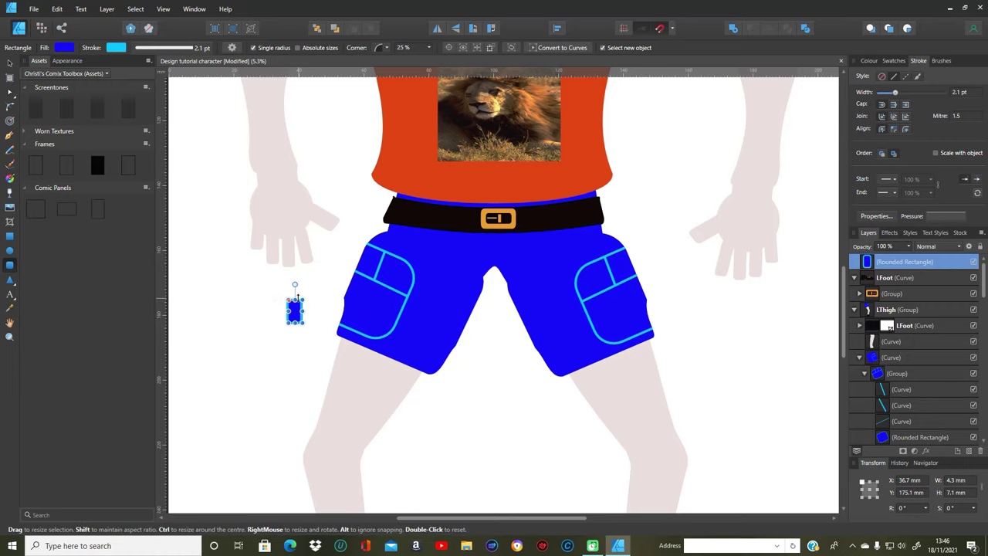
drag(294, 298, 228, 295)
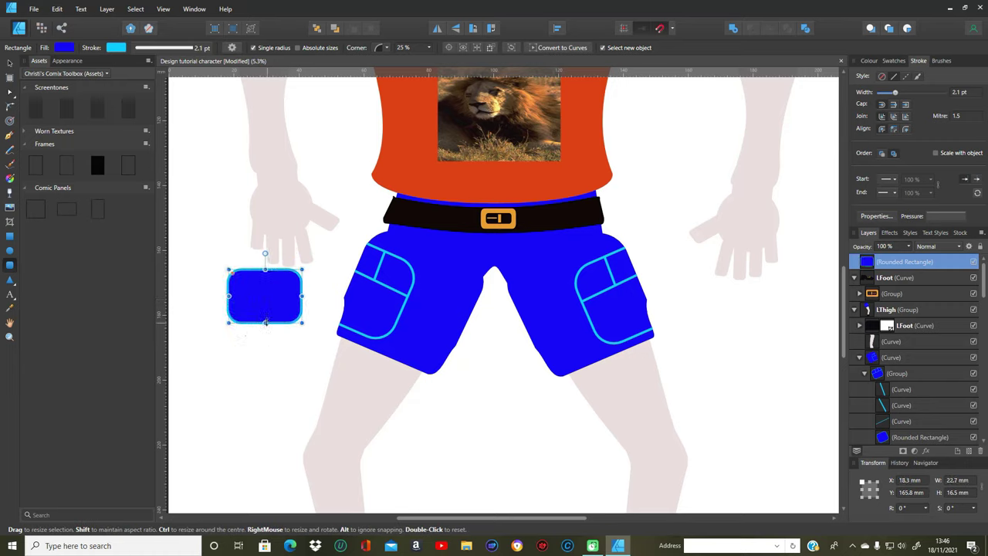
drag(265, 324, 265, 376)
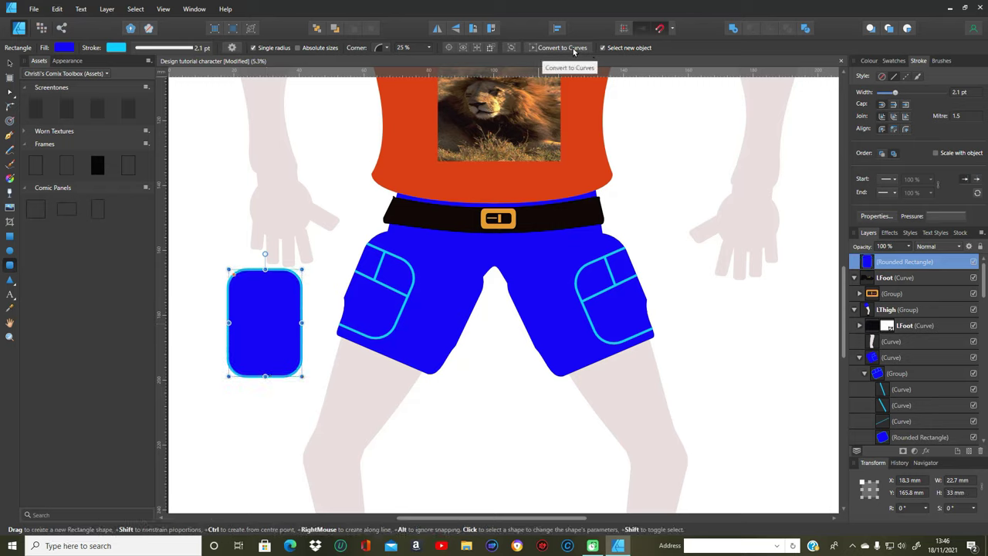
Convert the nail rectangle to curves and bend its upper edge slightly inward.
click(573, 48)
click(10, 92)
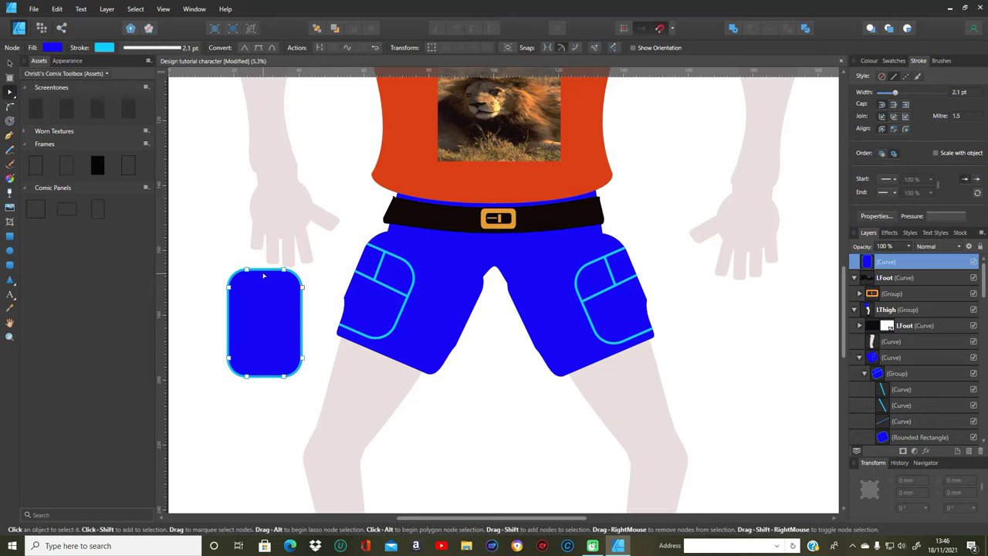
drag(263, 273, 263, 279)
Delete the nail shape's lower-edge nodes and pull that edge outward into a rounded end.
drag(233, 399, 299, 369)
click(57, 9)
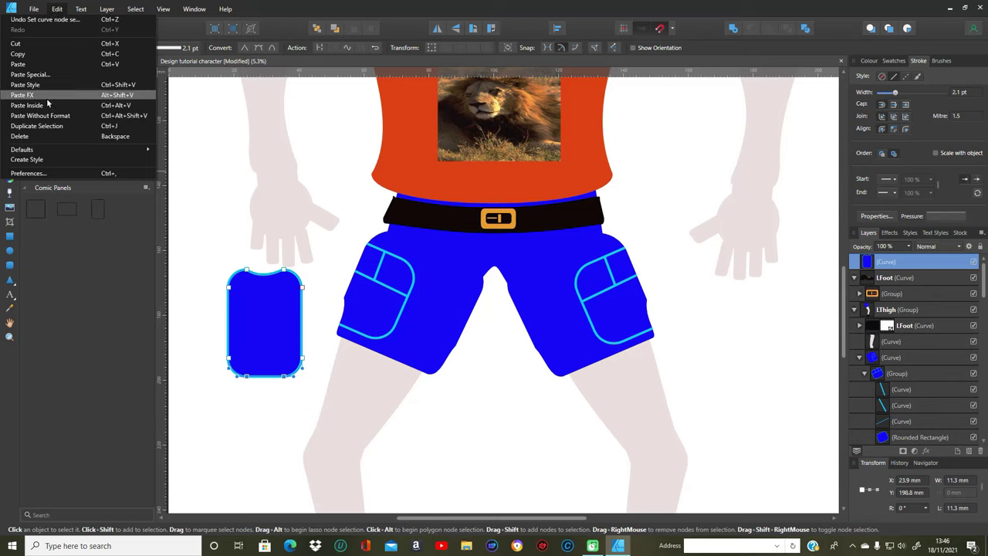
click(33, 139)
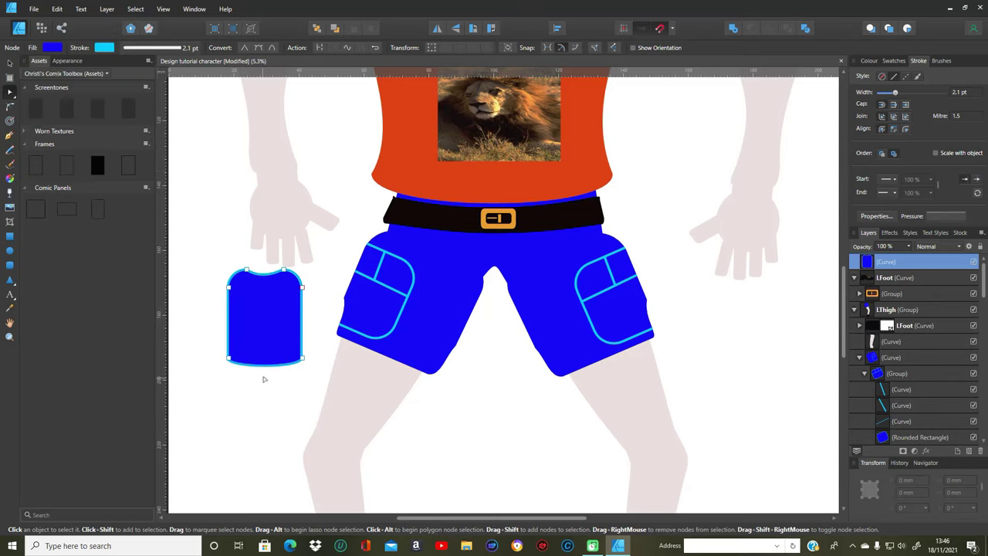
drag(265, 368, 264, 386)
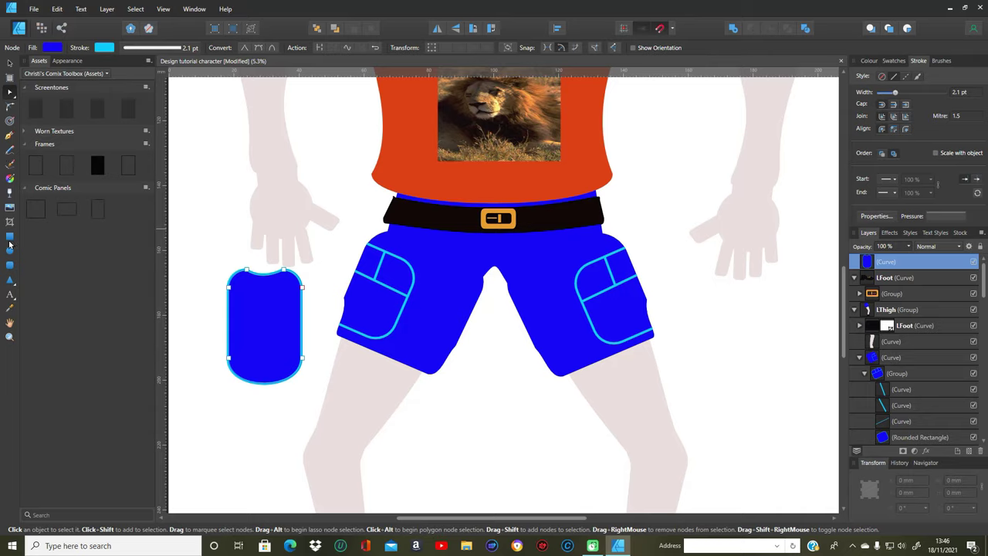
Fill the nail shape with the skin colour sampled from the hand and set its stroke width to 0.2 pt.
click(10, 307)
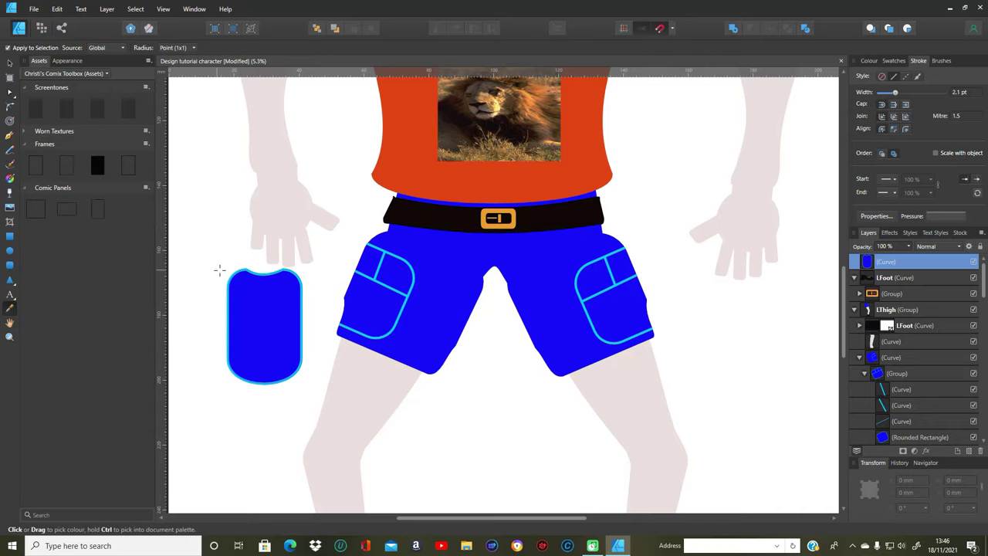
click(304, 255)
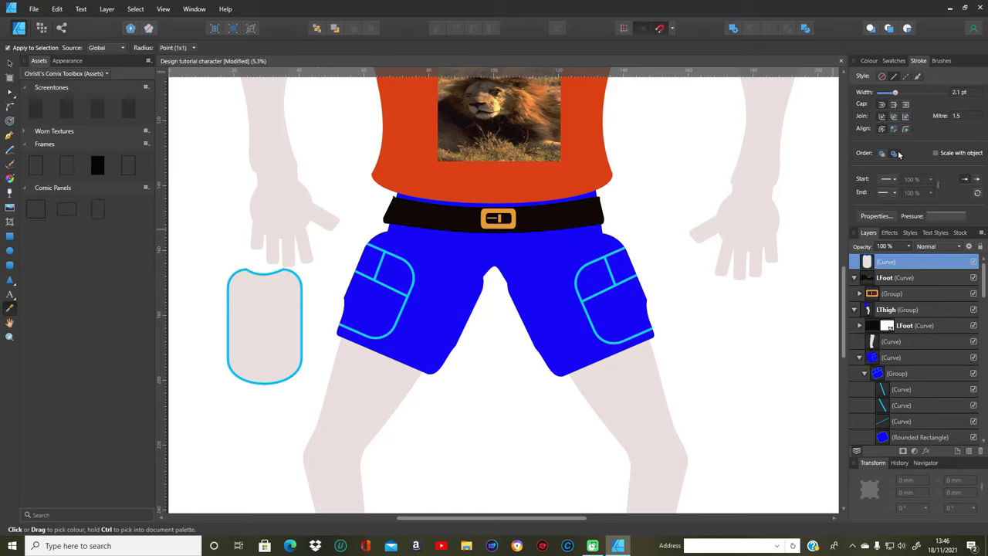
click(892, 77)
drag(897, 92, 881, 93)
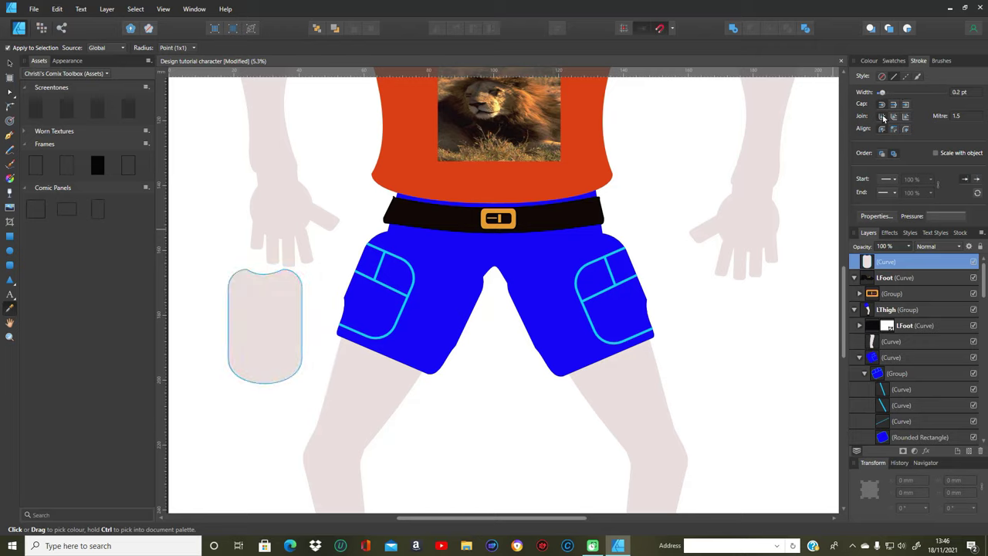
Set the nail shape's stroke colour to black.
click(870, 61)
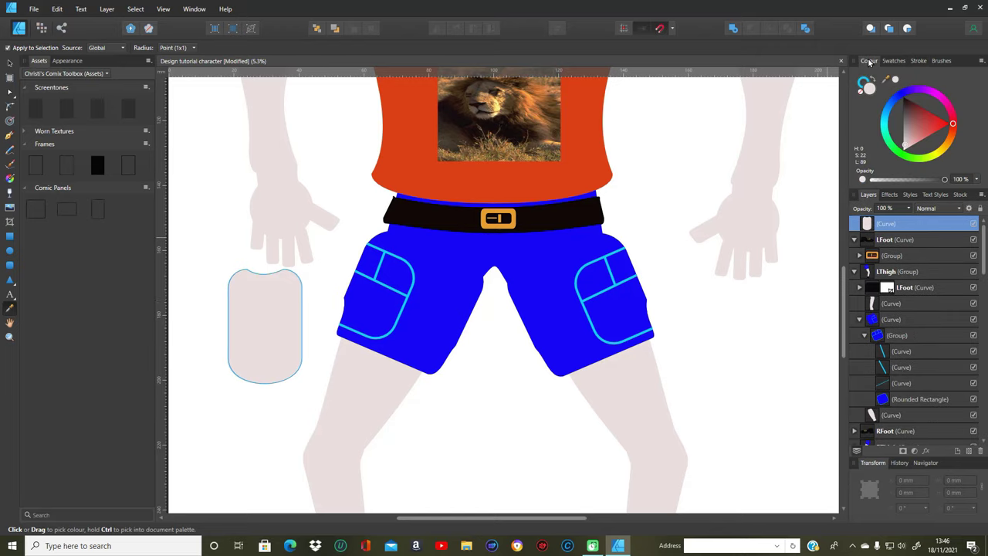
click(860, 79)
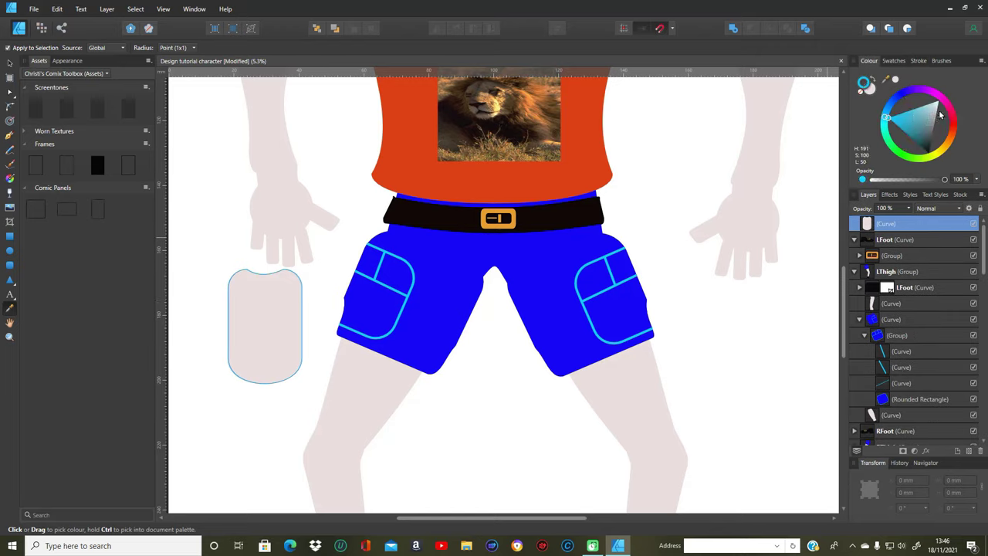
click(925, 149)
click(928, 152)
click(931, 159)
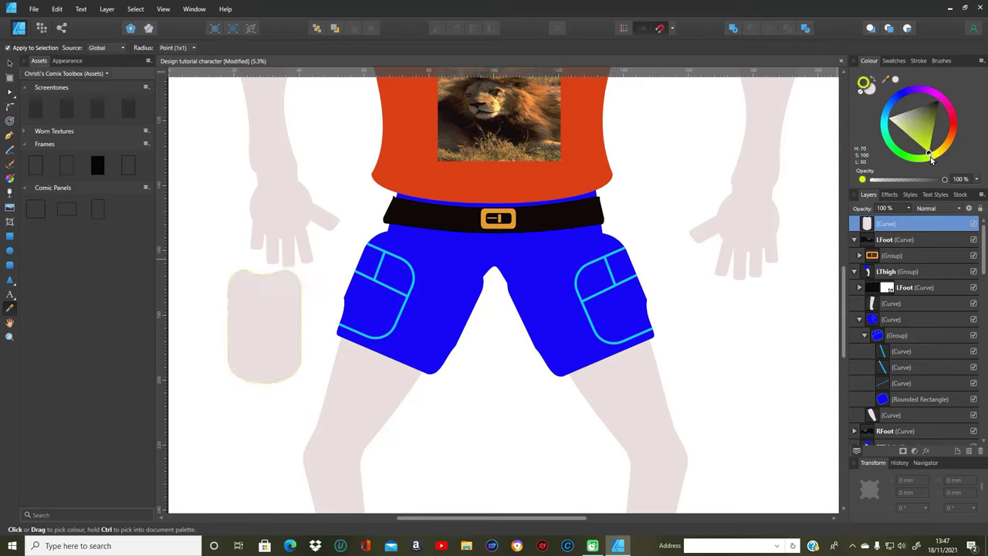
drag(931, 158, 940, 96)
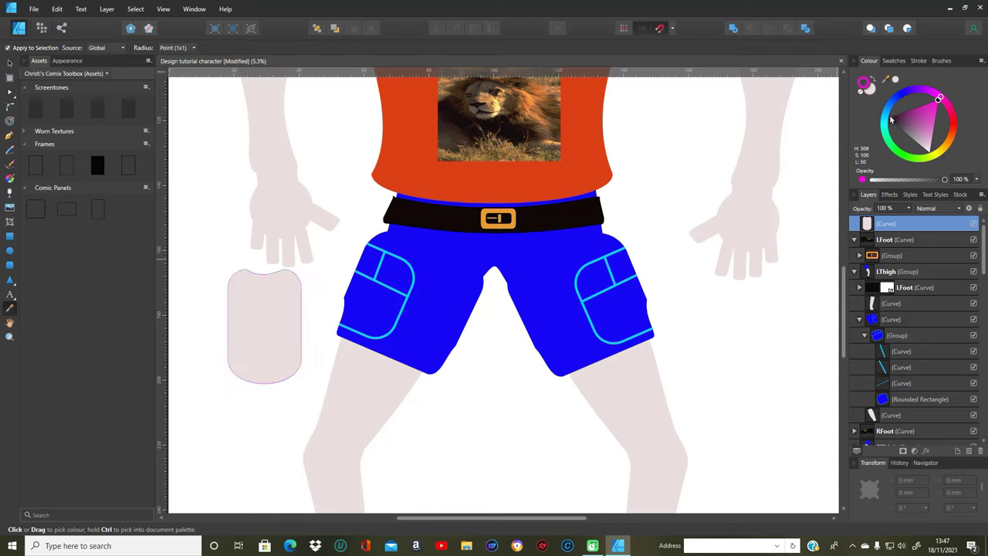
click(886, 121)
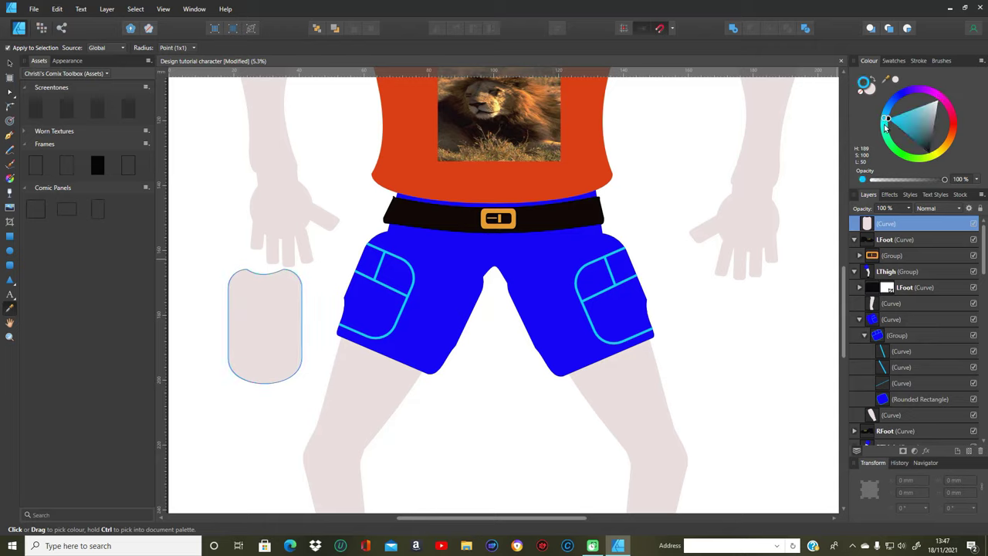
drag(928, 137, 929, 166)
Scale the nail shape down to about 9.2 mm wide and 13.4 mm high.
click(9, 62)
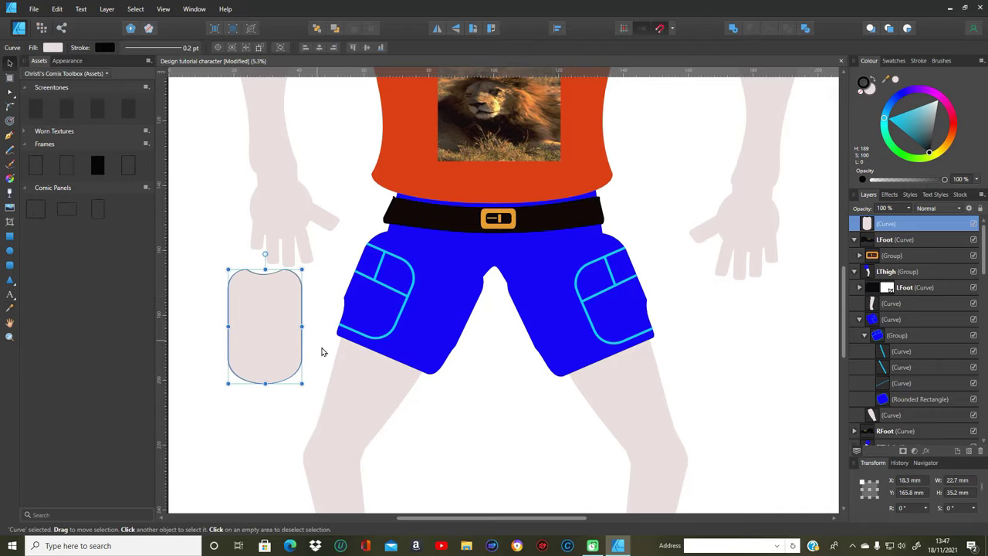
drag(200, 258, 325, 411)
drag(227, 268, 269, 338)
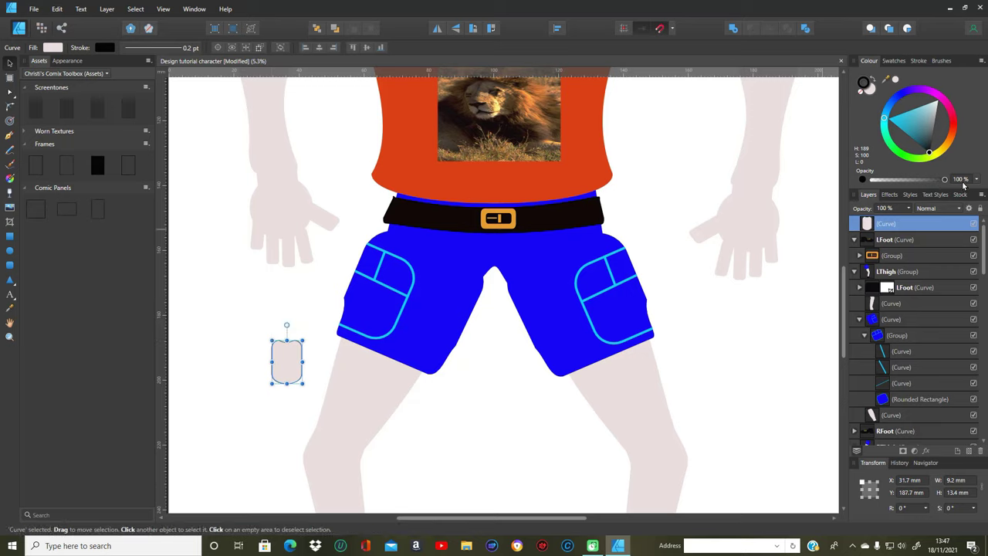
Lower the nail's stroke opacity to 33% and darken its fill to H 0, S 14, L 85.
drag(946, 180, 896, 180)
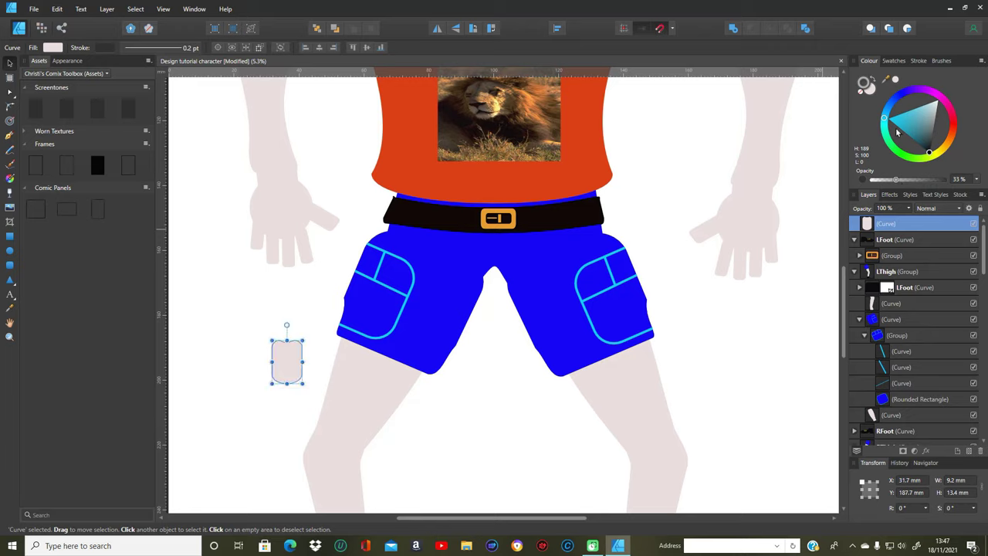
click(869, 90)
drag(907, 147, 908, 146)
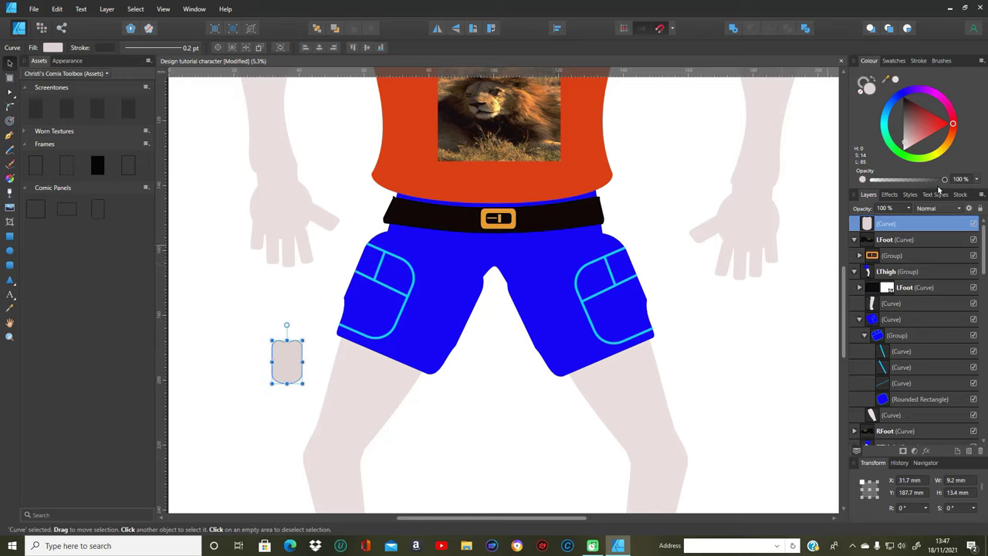
Set the nail curve's layer opacity to 50%.
click(902, 208)
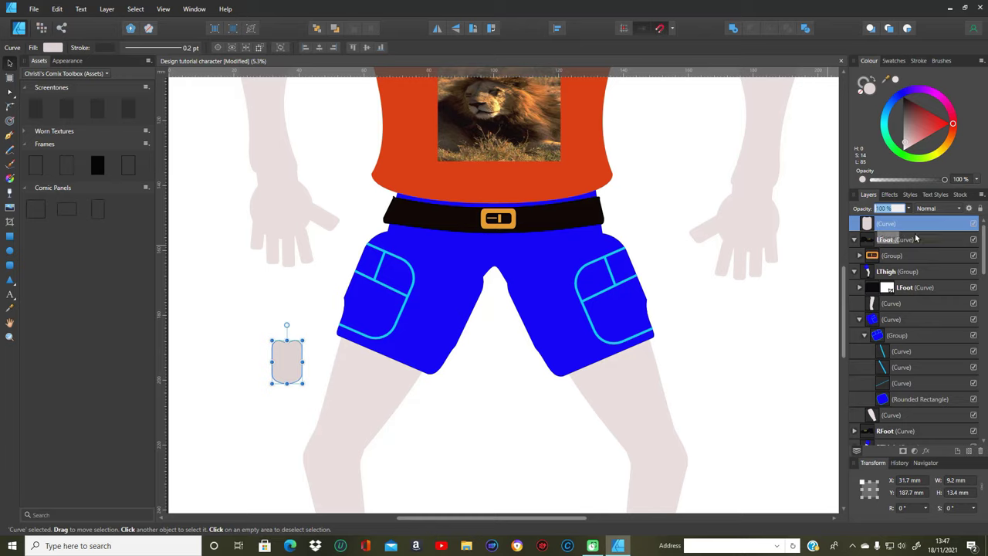
text(50)
key(Return)
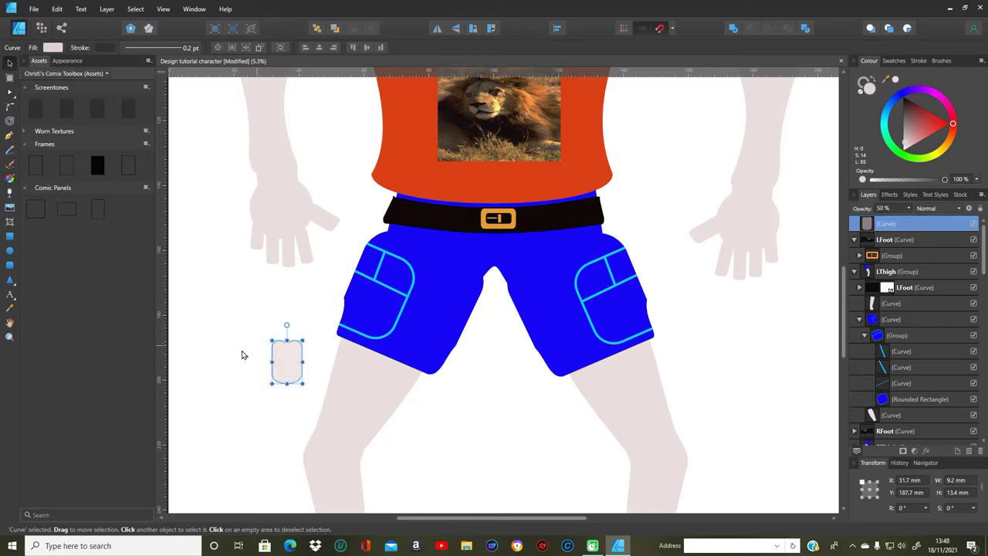
Fit the nail onto the edited fingertip at about 3 by 4.8 mm, rotated about 12.7° to match the finger.
drag(272, 342, 311, 260)
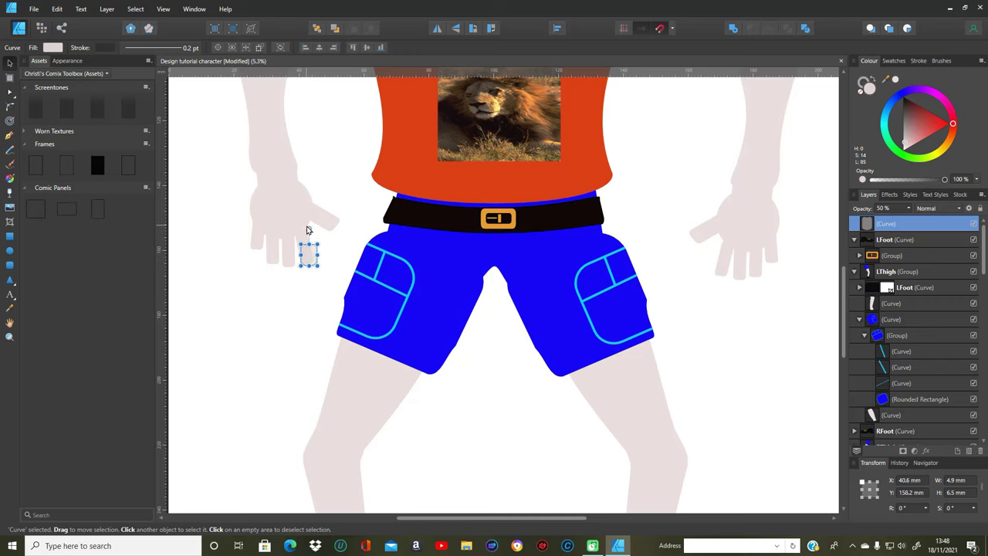
drag(310, 229, 302, 230)
drag(322, 263, 306, 259)
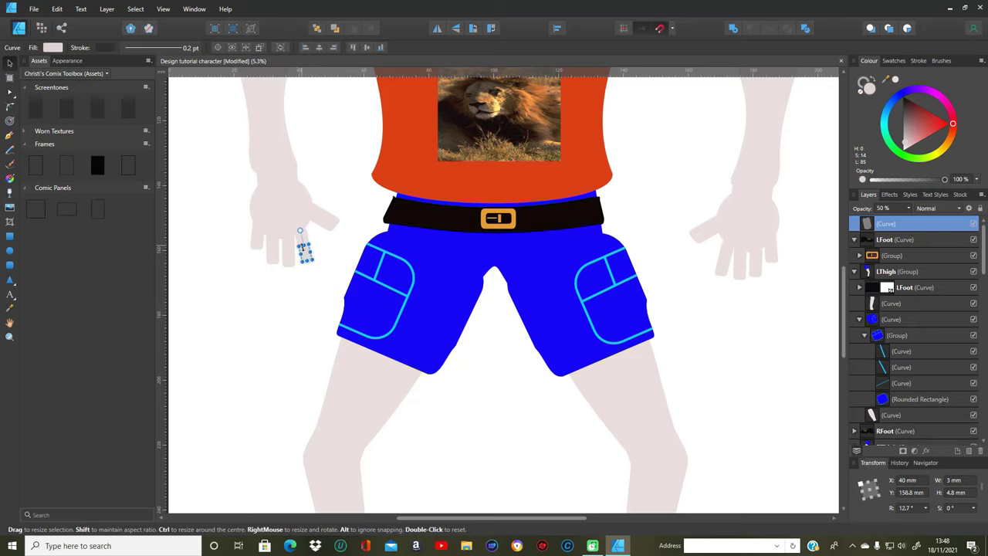
Shorten the nail on the fingertip to about 3 by 3.8 mm, keeping it at the end of the finger.
click(304, 305)
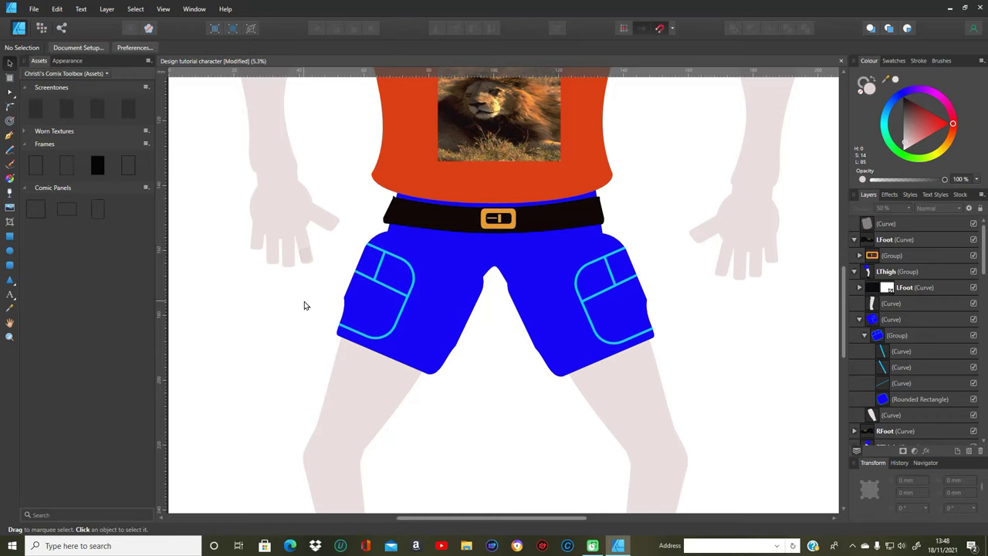
click(307, 260)
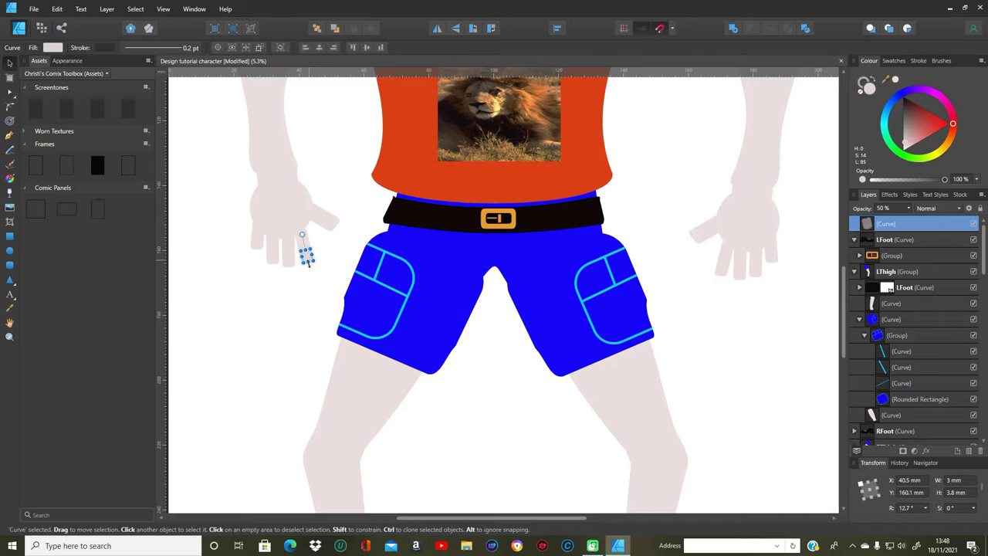
click(306, 291)
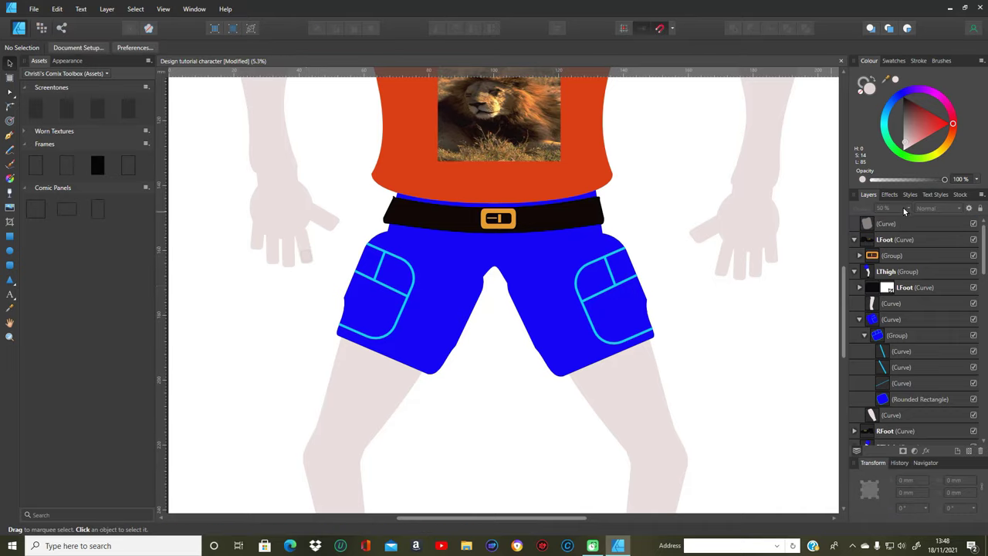
Raise the nail's layer opacity to 69% and darken its fill to H 0, S 14, L 69.
click(303, 257)
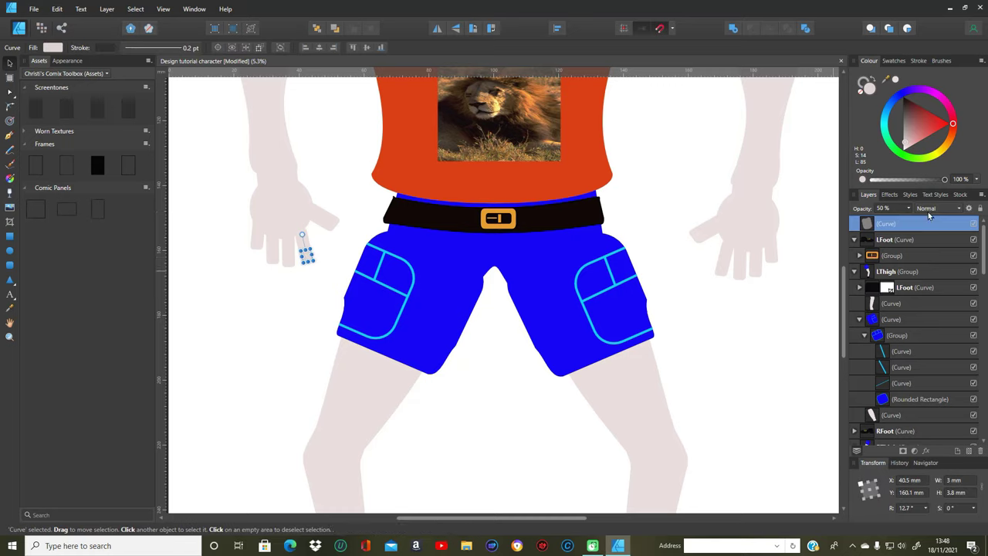
click(908, 209)
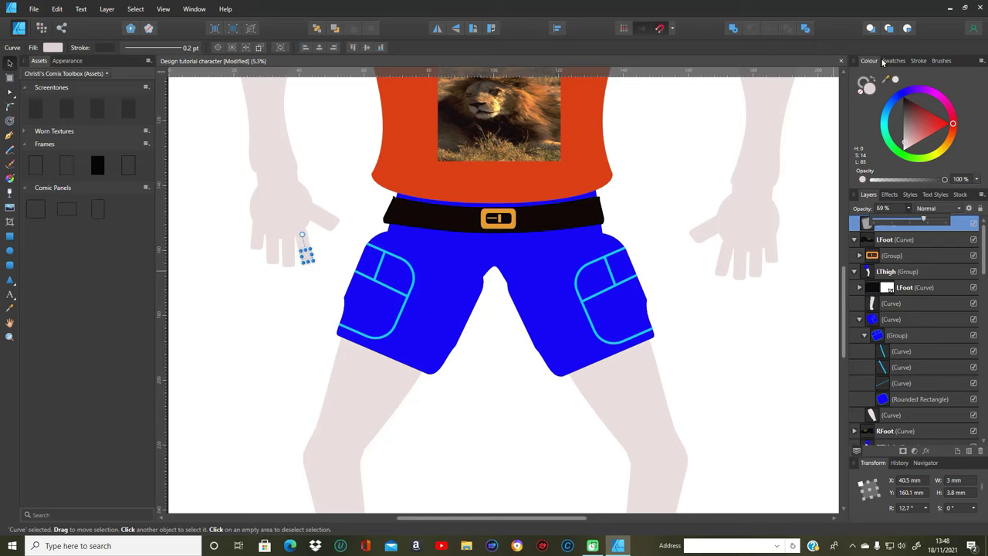
click(913, 112)
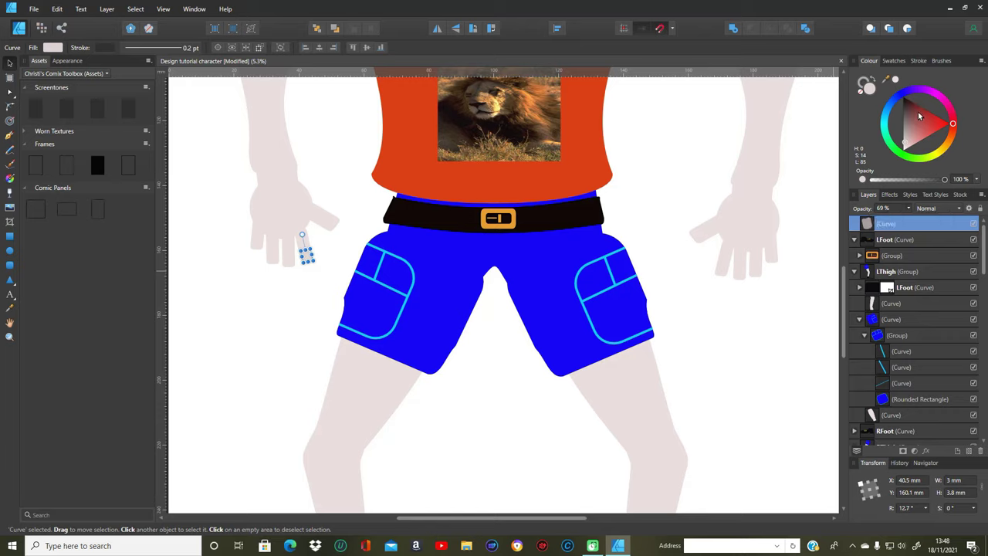
click(917, 108)
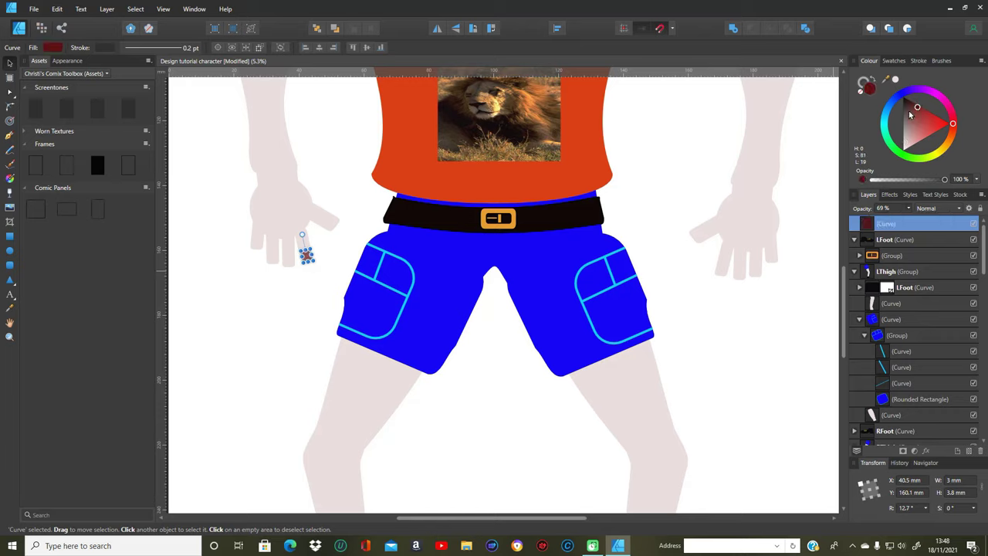
click(907, 134)
click(750, 228)
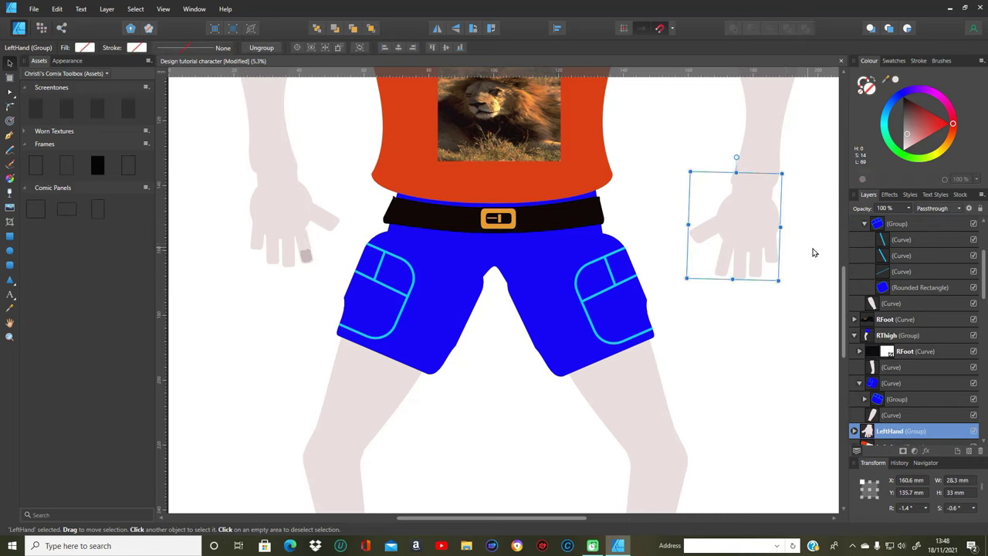
Duplicate the nail onto the neighbouring middle fingertip and rotate the copy to about 1.8° to match that finger.
click(306, 261)
right_click(306, 259)
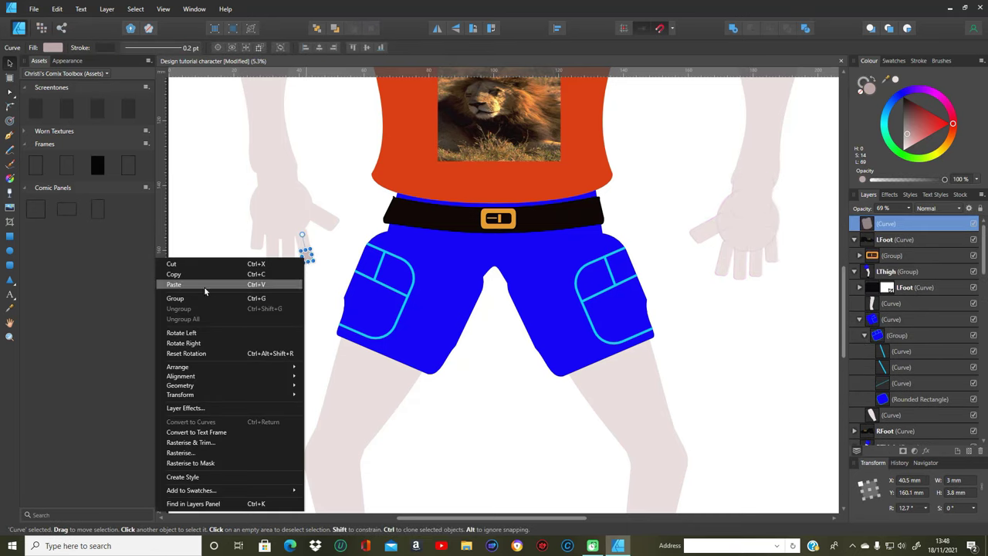
click(211, 276)
right_click(305, 255)
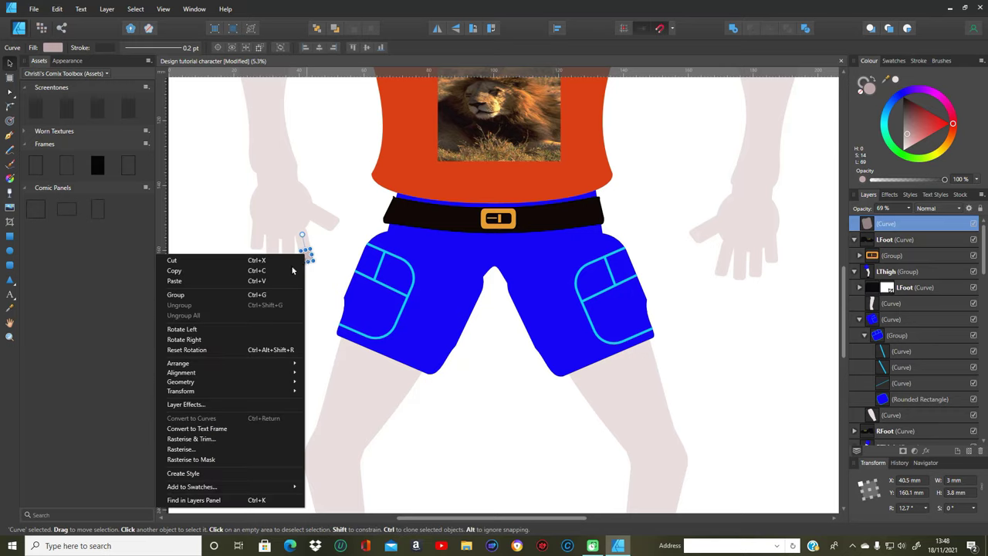
click(199, 281)
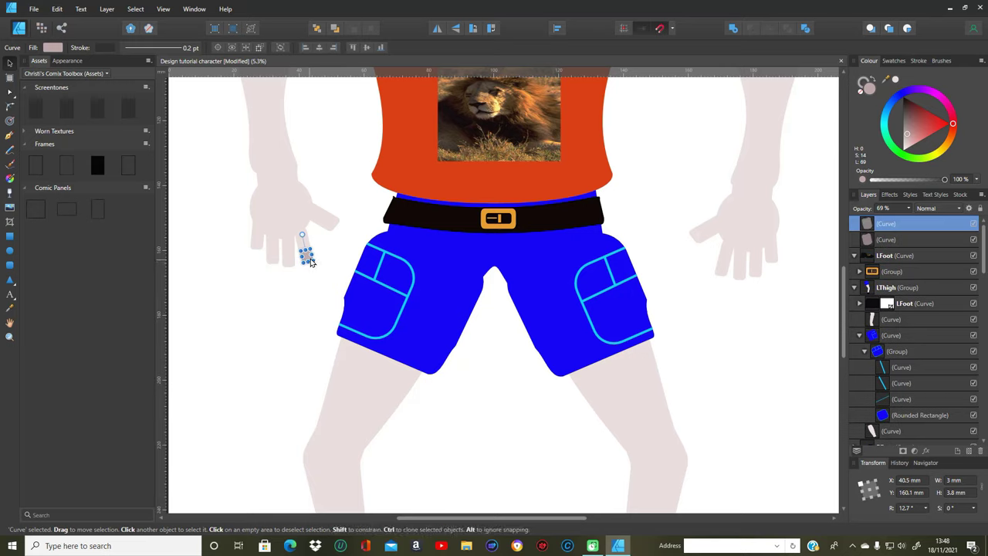
drag(308, 259, 287, 257)
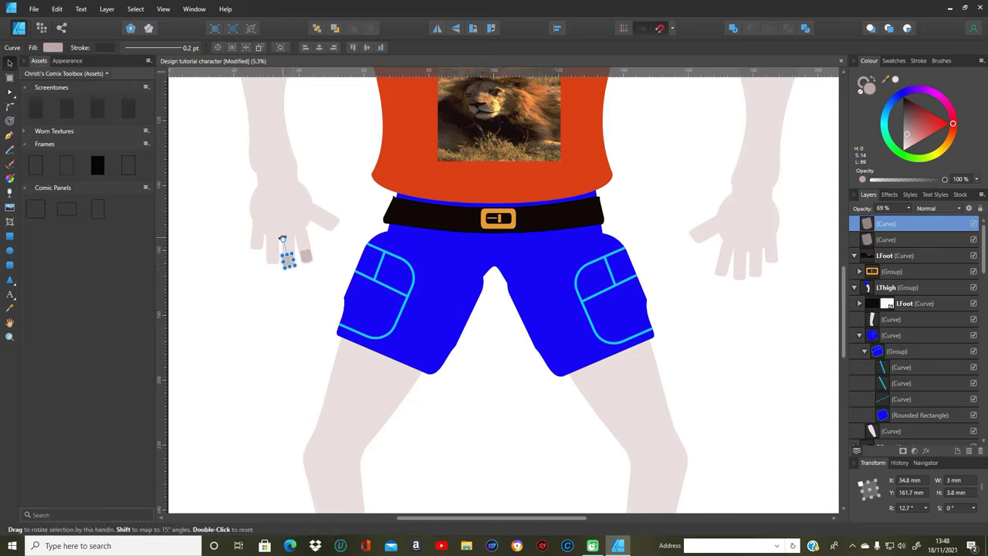
drag(282, 240, 287, 239)
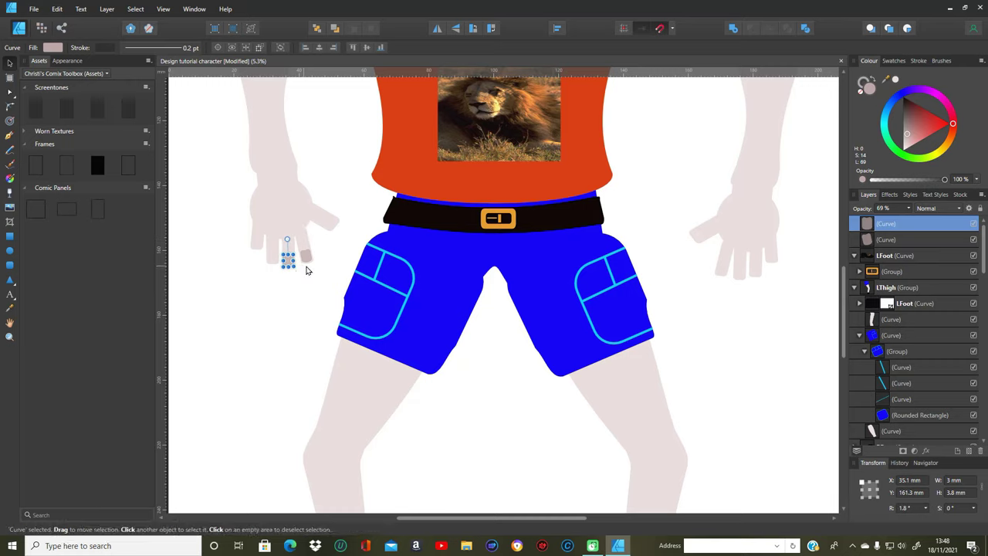
Move the original nail into the Hand group and nest it inside its own finger curve.
click(307, 256)
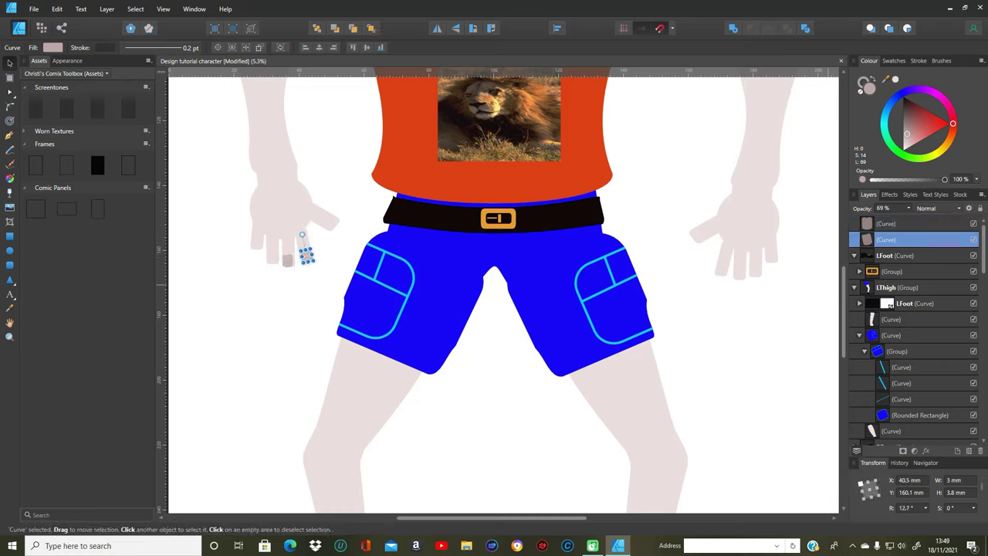
drag(872, 245, 900, 363)
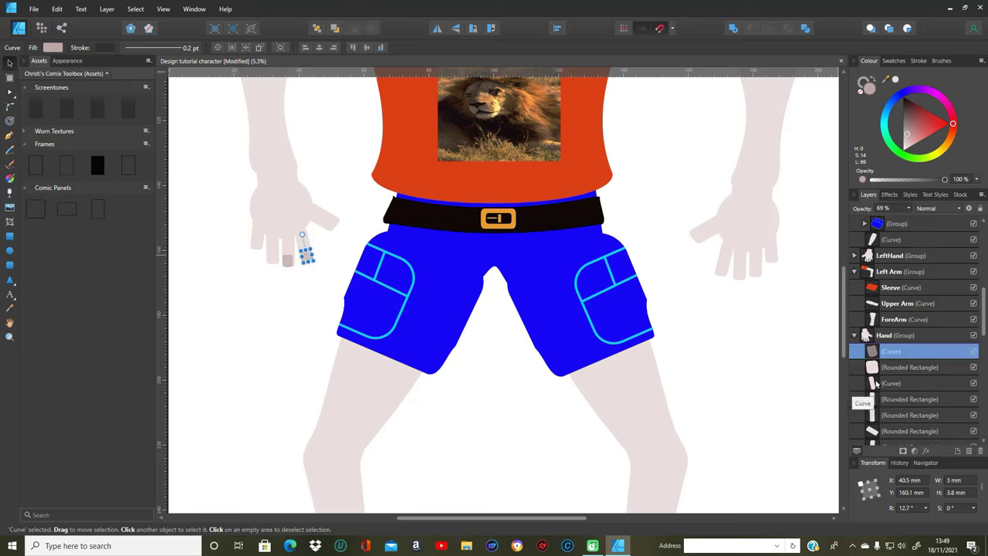
click(887, 383)
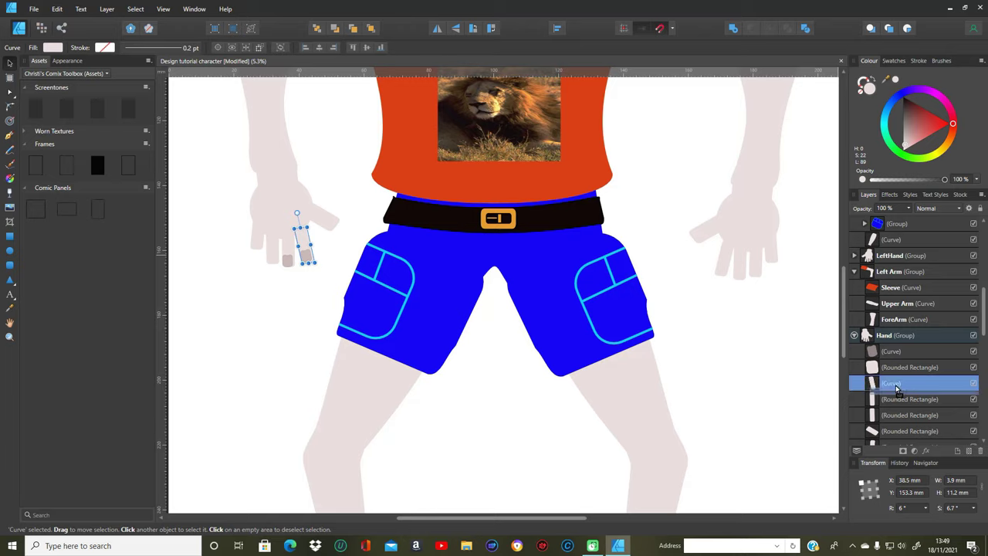
drag(888, 351, 891, 384)
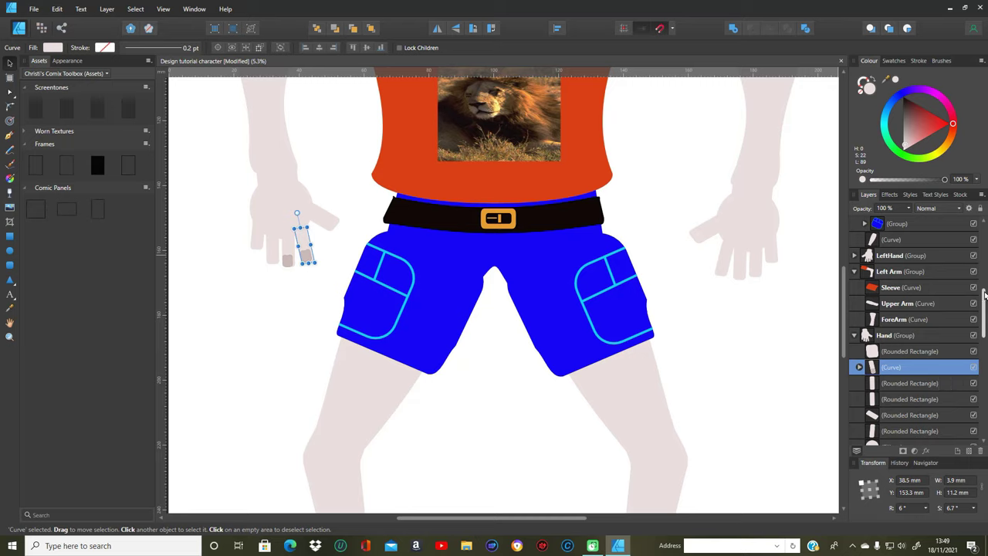
Nest the copied nail inside the rounded rectangle of the middle finger in the Hand group.
click(879, 384)
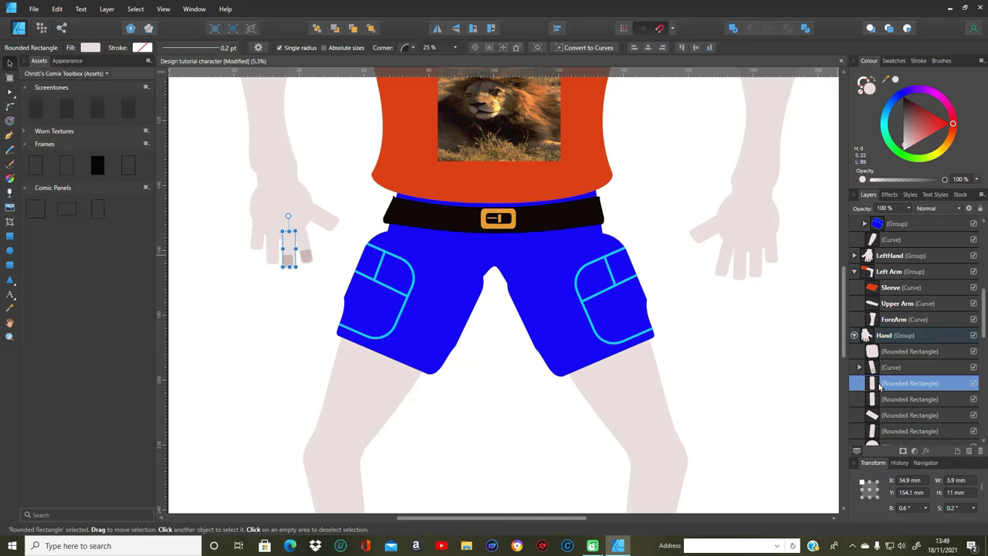
scroll(983, 324, up, 5)
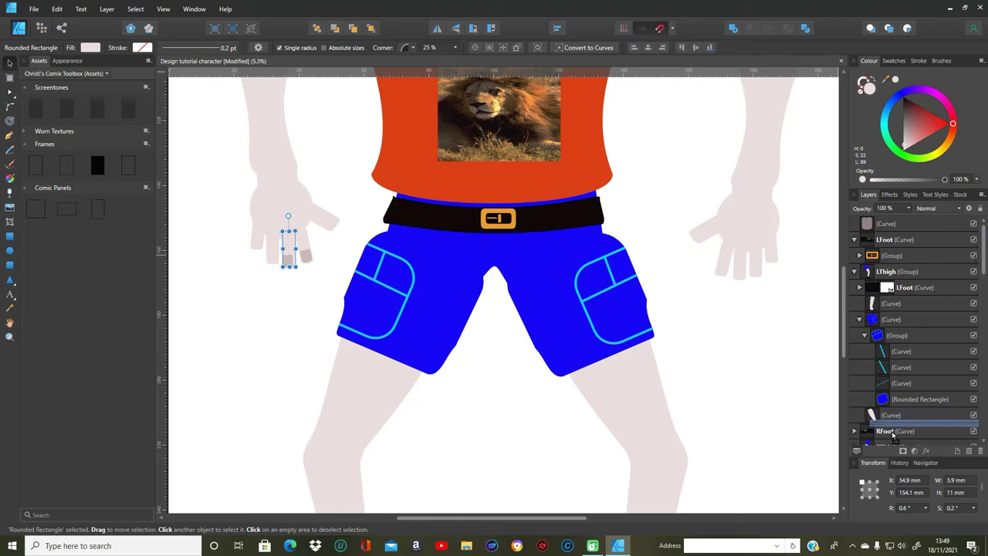
scroll(903, 417, down, 6)
scroll(909, 432, down, 3)
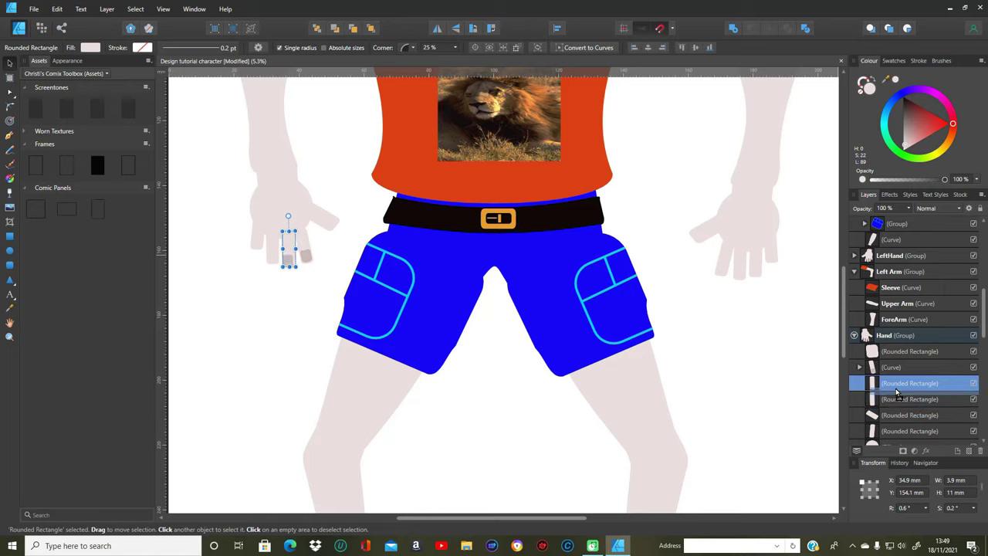
scroll(895, 395, down, 1)
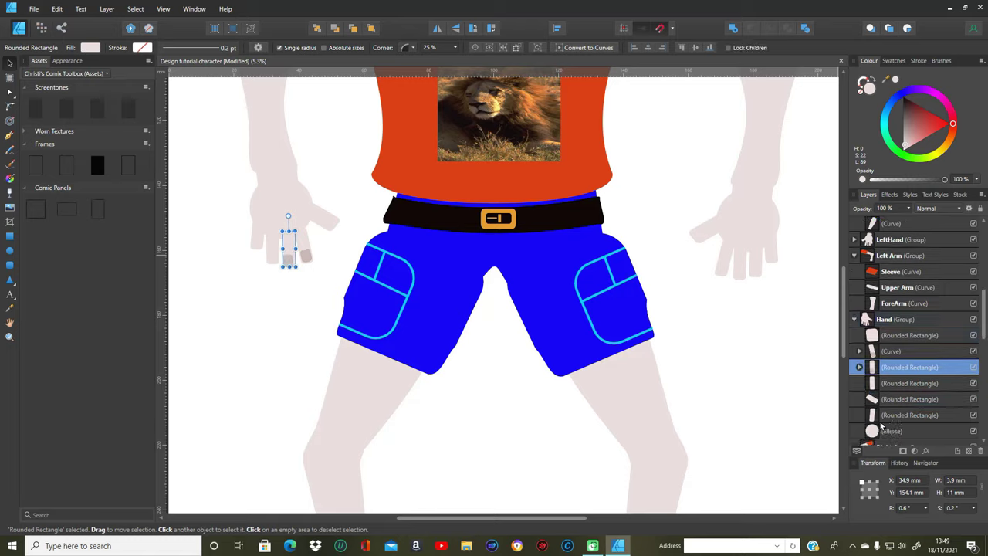
click(782, 395)
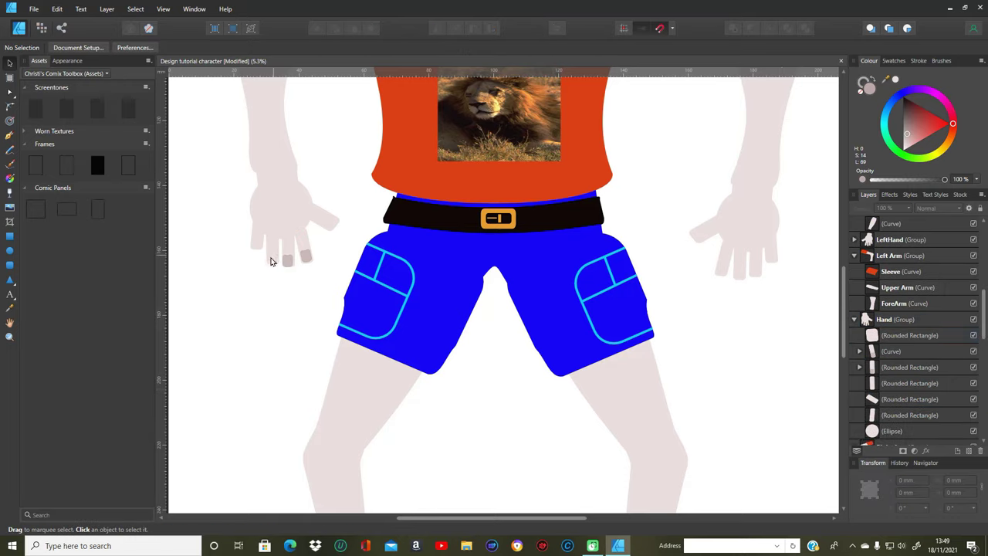
Duplicate the first finger's nail and nest the copy inside the rounded rectangle of the third finger.
right_click(308, 263)
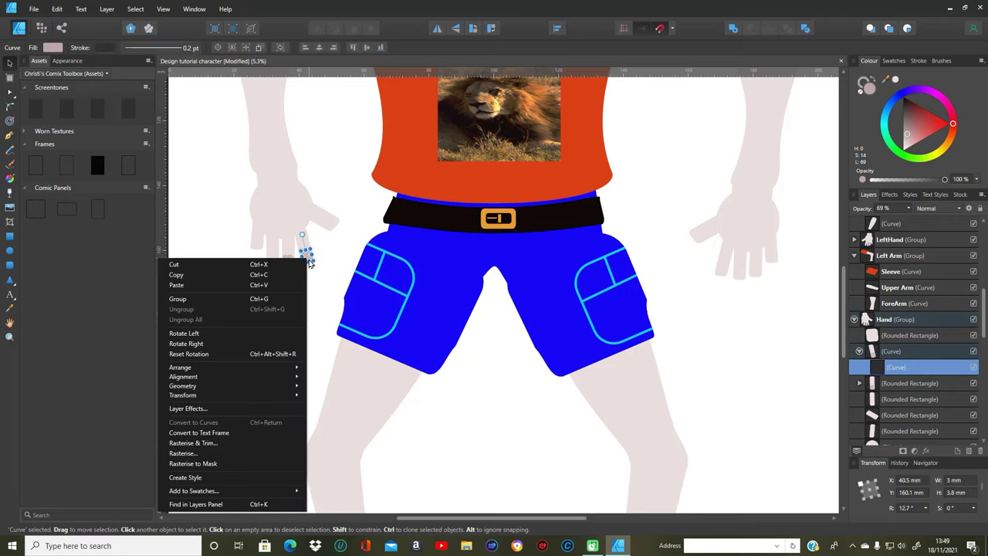
click(220, 271)
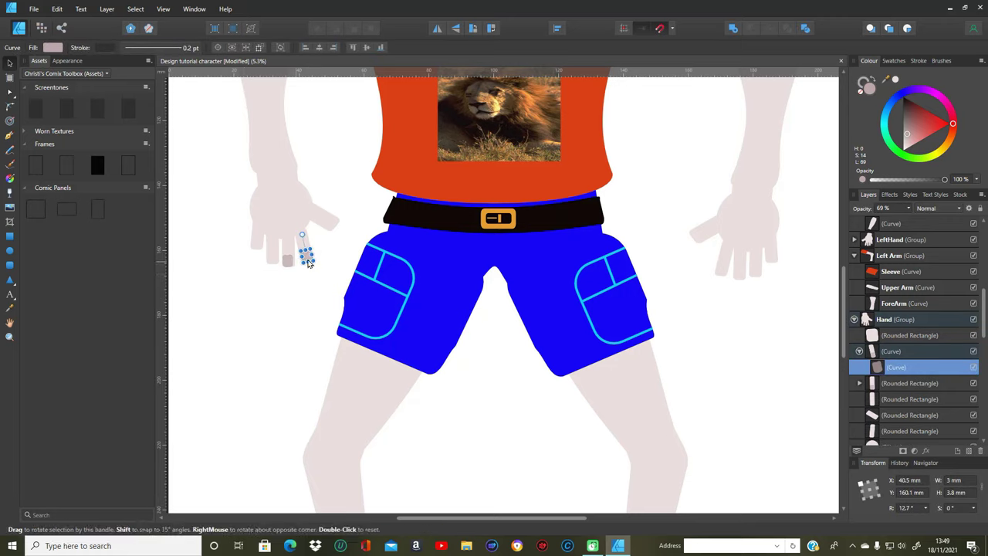
right_click(299, 261)
click(215, 284)
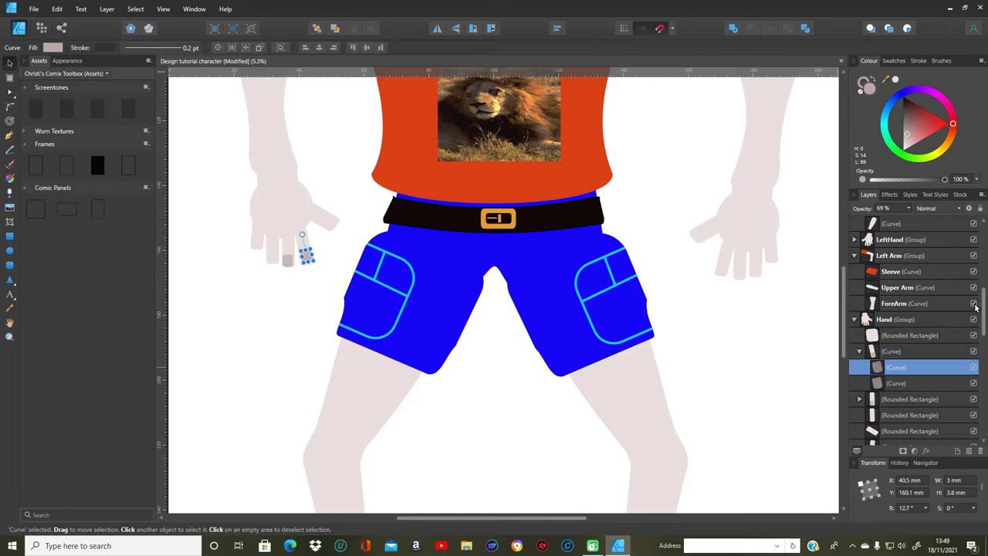
click(880, 416)
drag(923, 363, 895, 390)
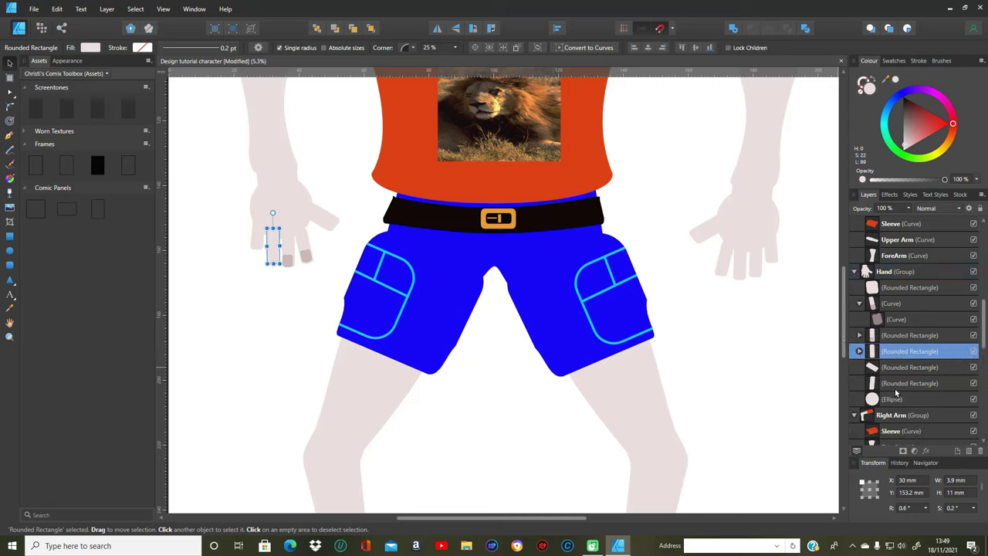
Shift the first finger slightly upward and reposition its nested nail at about X 40.5, Y 159.2 mm.
mouse_move(306, 261)
mouse_down()
mouse_move(276, 258)
mouse_move(304, 263)
mouse_move(302, 252)
mouse_up()
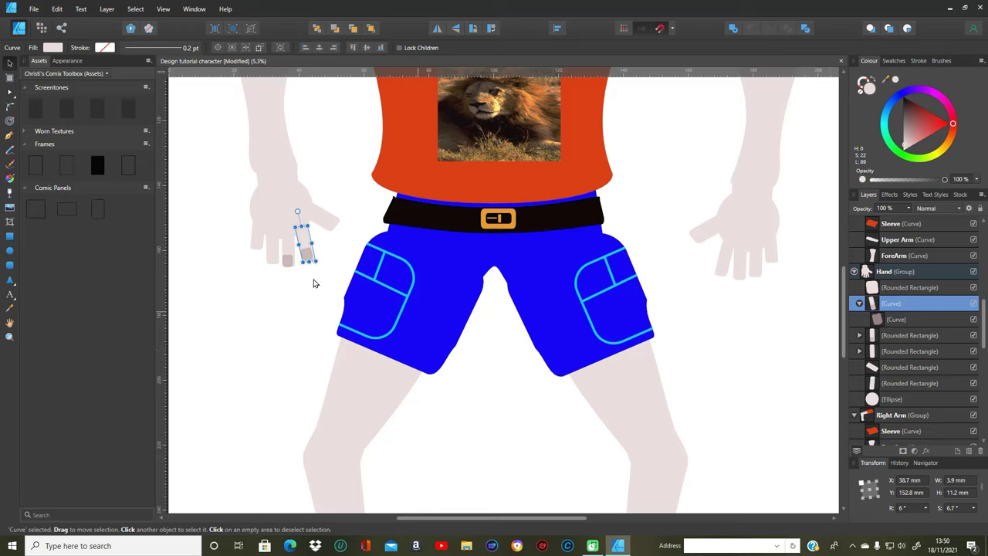
click(285, 294)
click(305, 263)
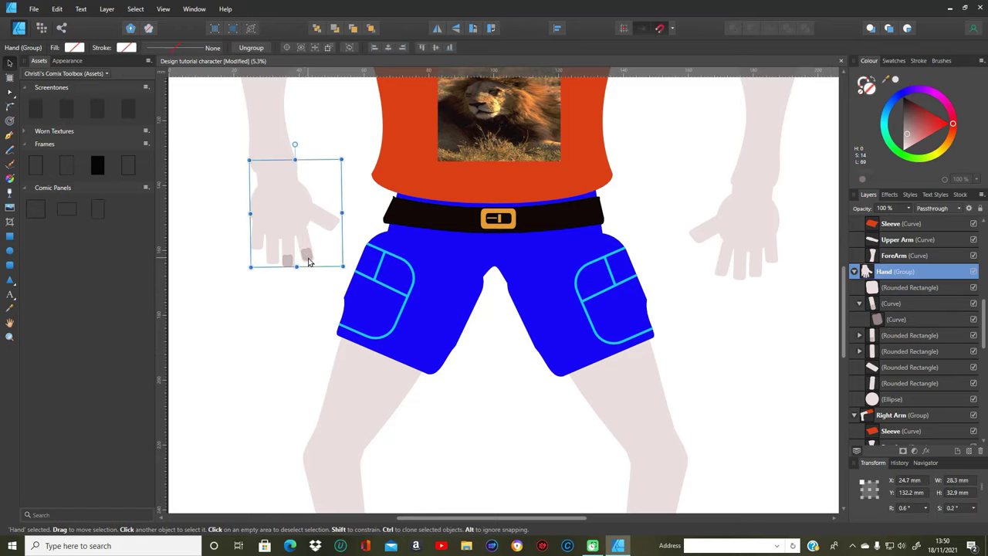
double_click(308, 262)
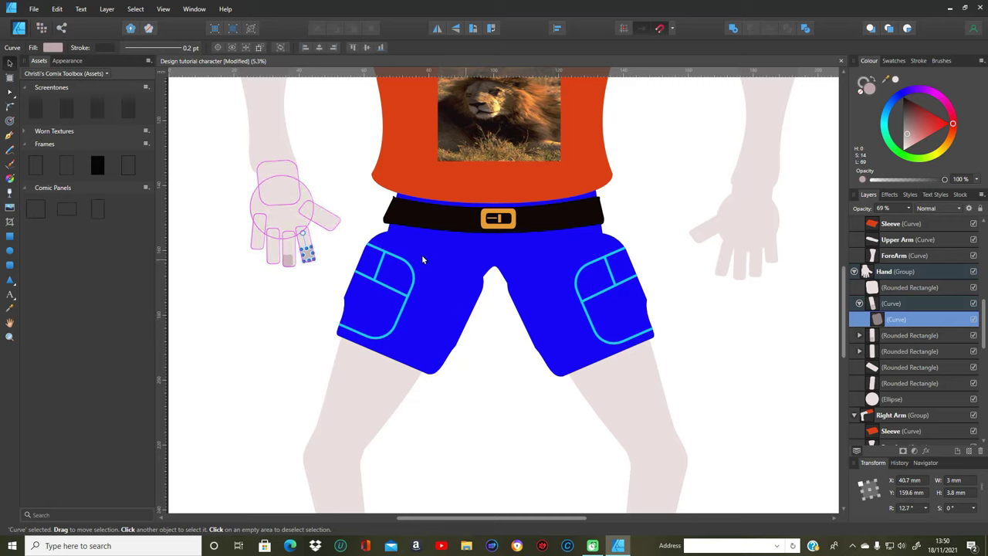
mouse_move(309, 254)
mouse_down()
mouse_move(287, 261)
mouse_move(307, 255)
mouse_up()
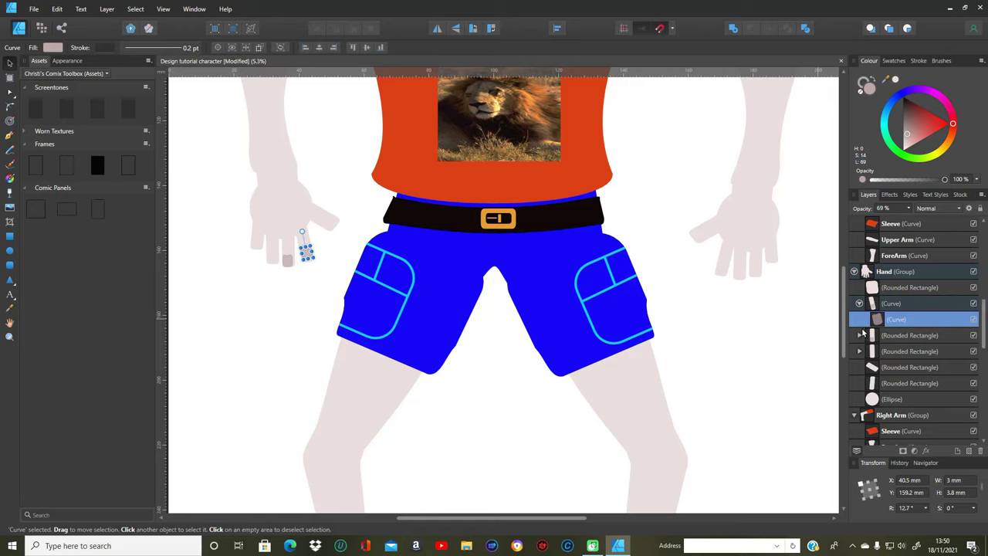
Copy the middle finger's nail and nest the copy inside the third finger's rounded rectangle in the Hand group.
click(859, 303)
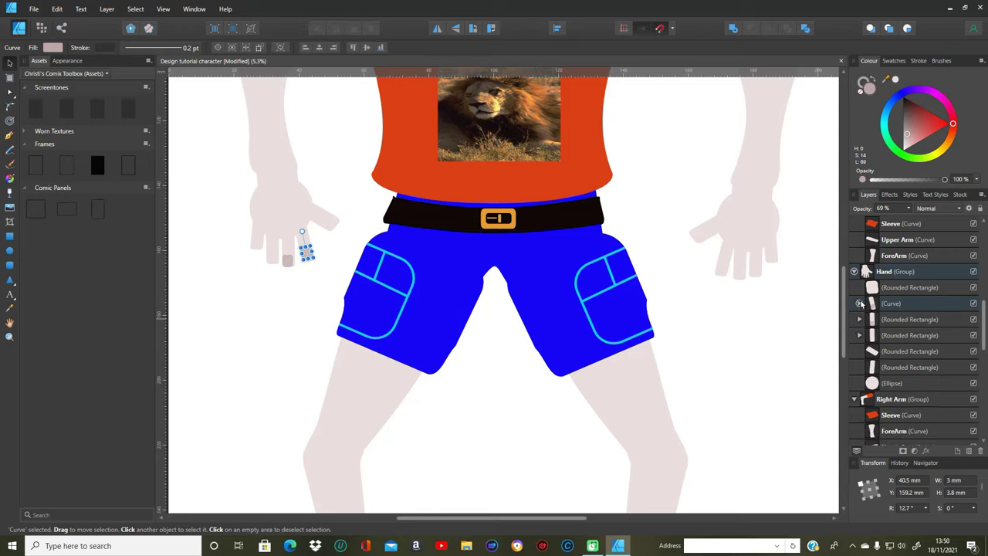
click(860, 319)
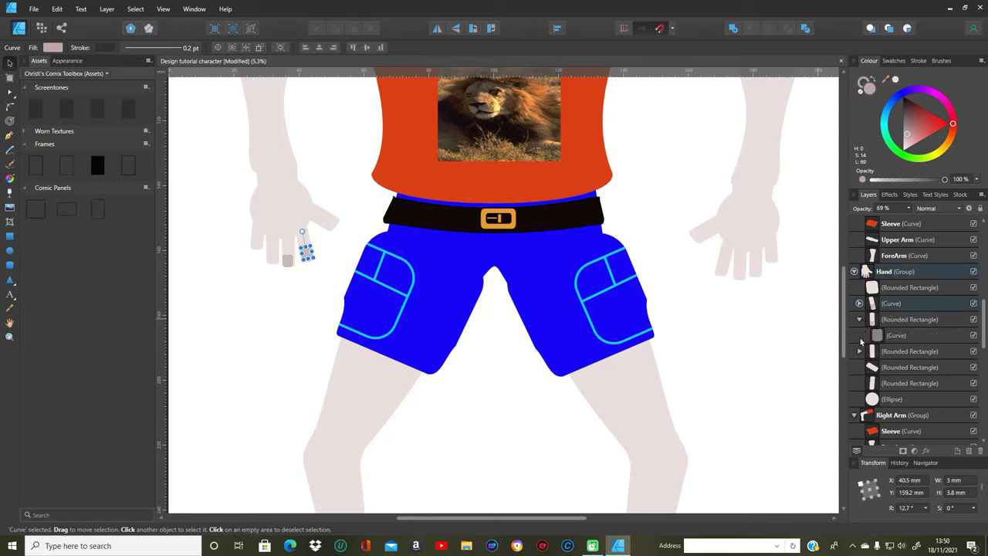
click(856, 351)
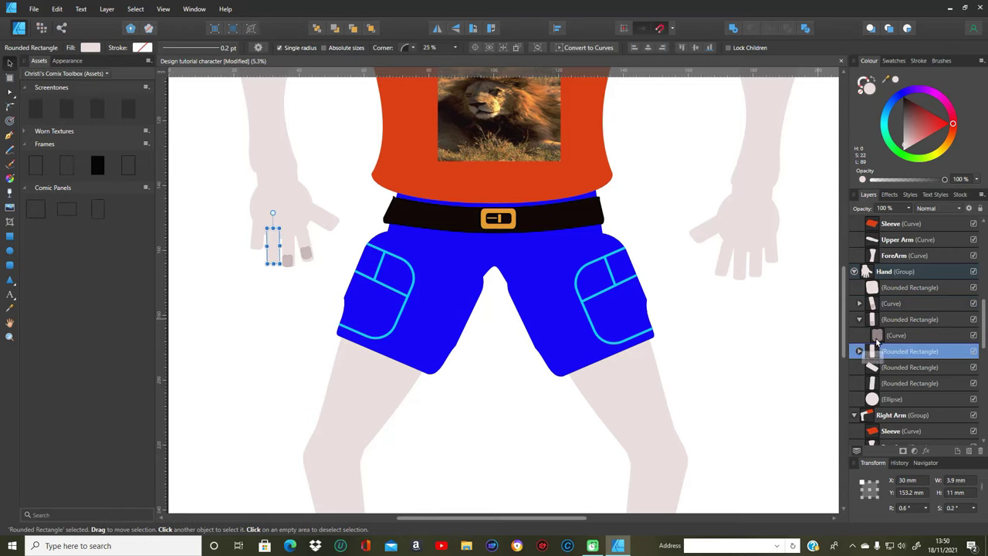
click(877, 338)
right_click(878, 338)
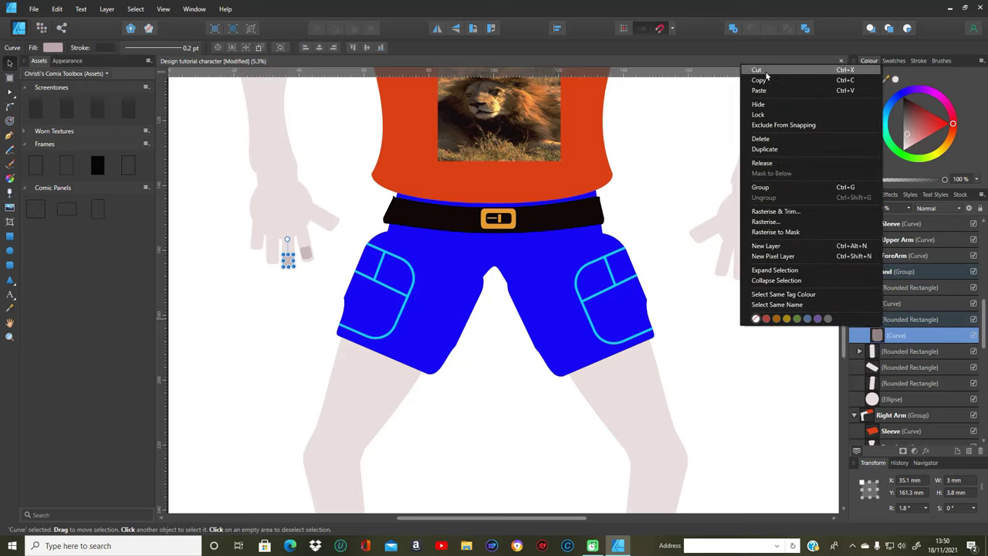
click(759, 80)
right_click(884, 329)
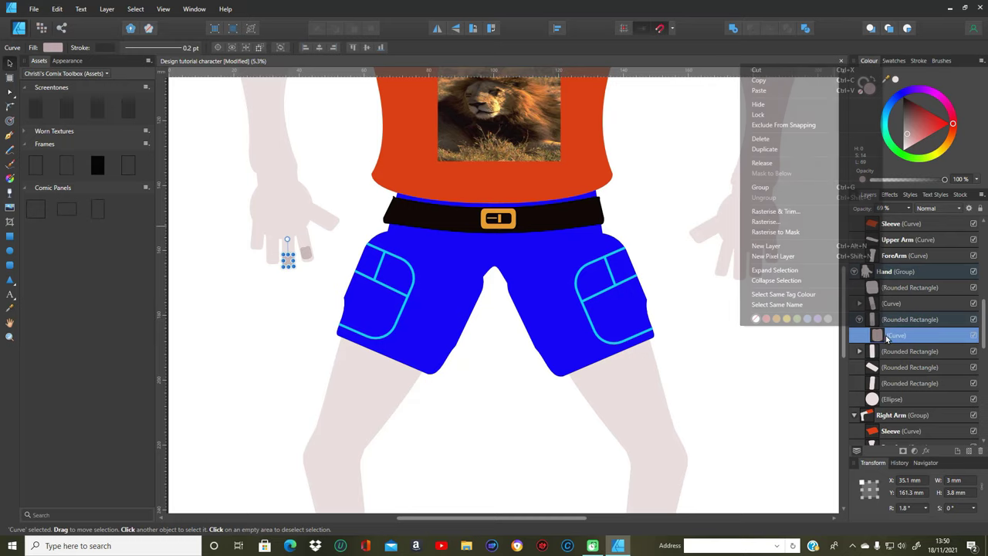
click(768, 91)
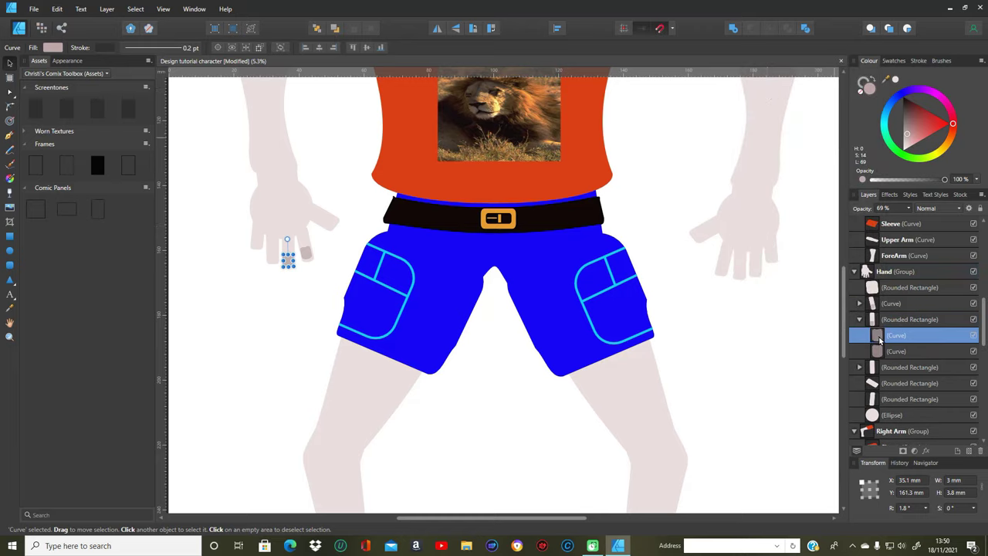
drag(880, 341, 890, 375)
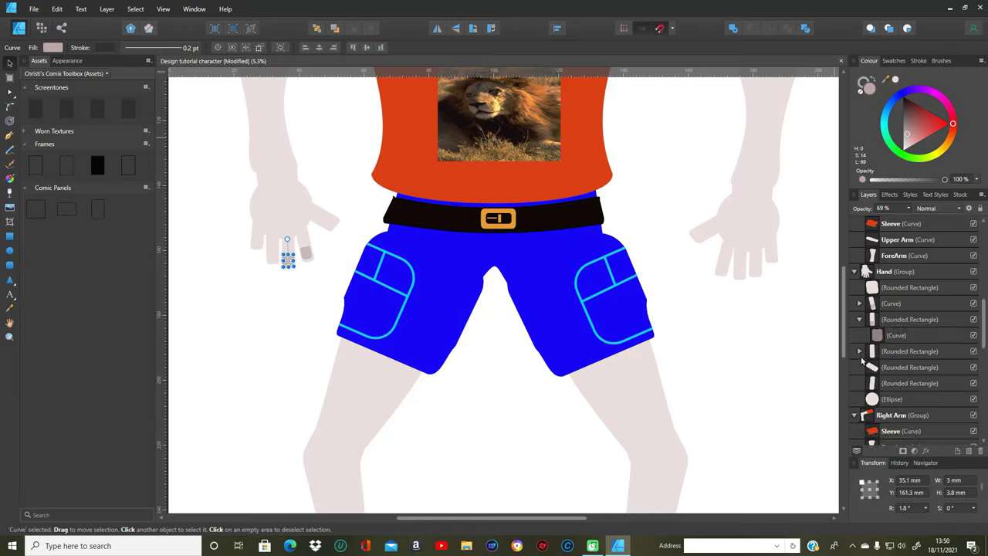
Move the angled nail nested in the third finger onto its fingertip at about X 30, Y 160.4 mm, and rotate it to about 0.5°.
click(860, 352)
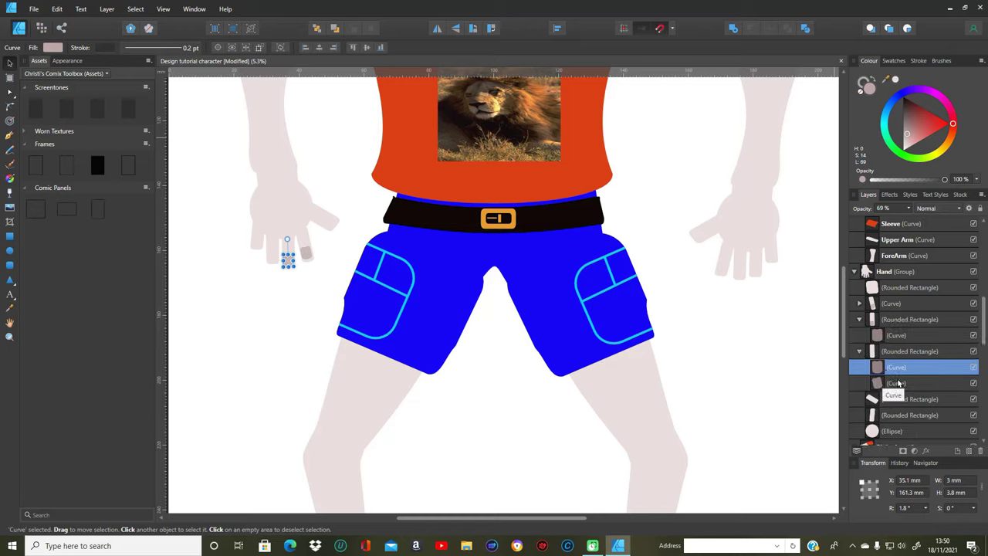
double_click(895, 369)
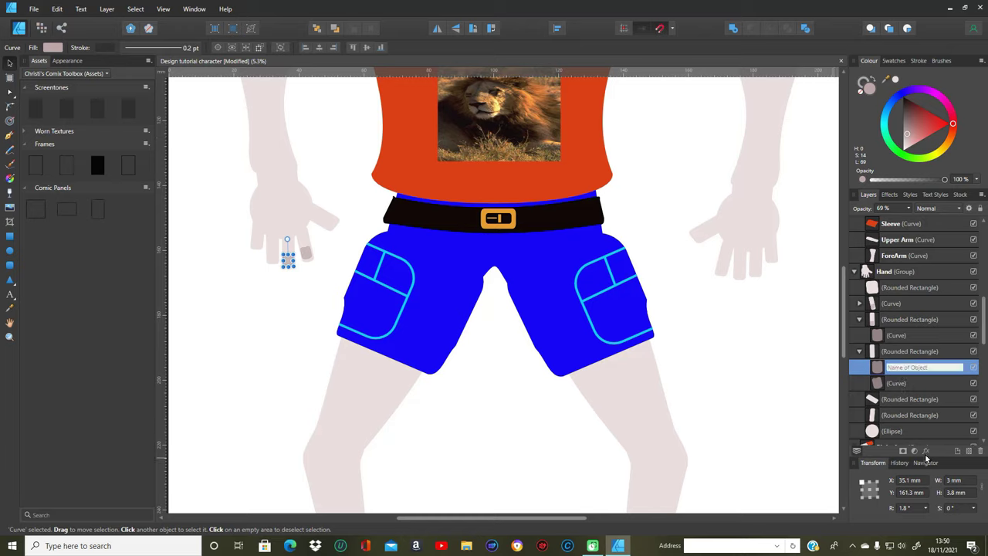
click(896, 385)
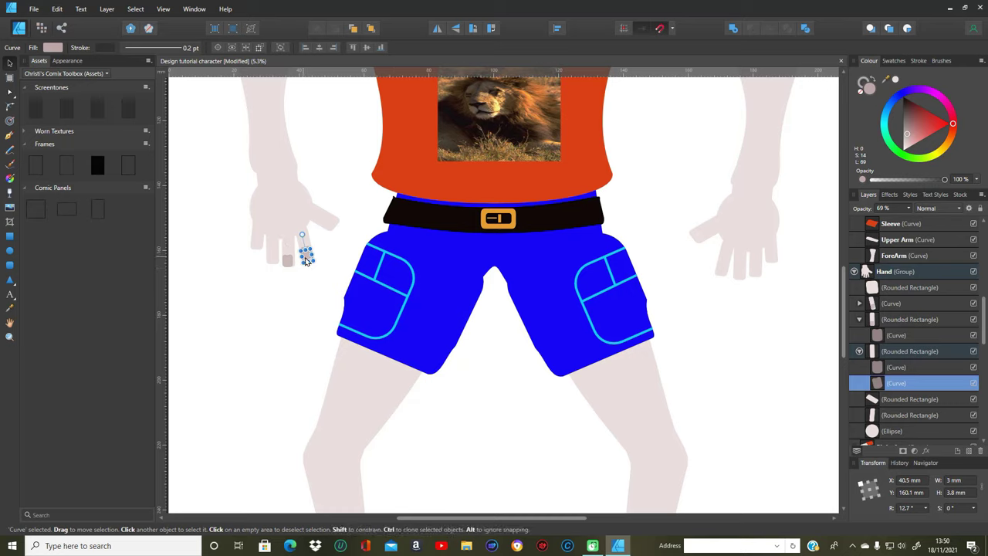
drag(306, 263, 278, 240)
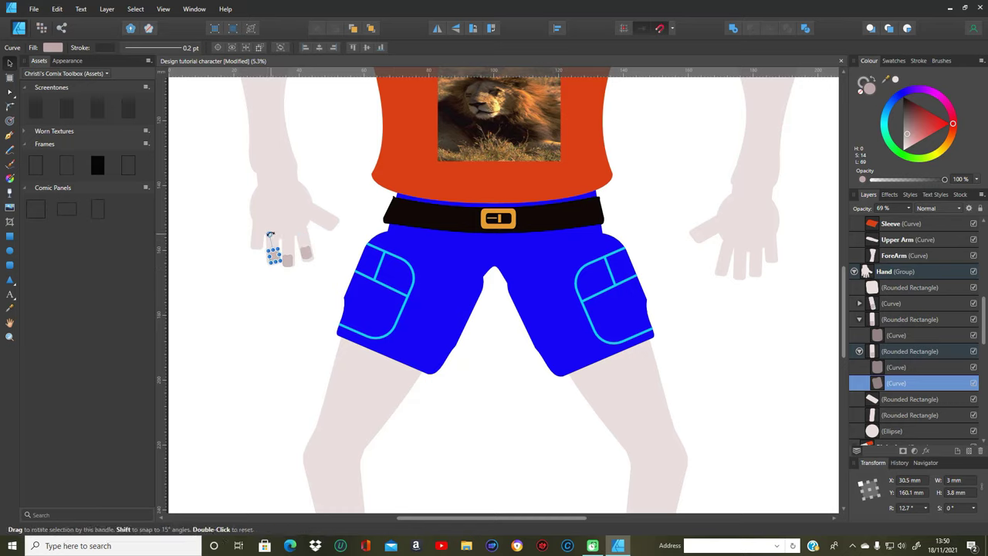
drag(272, 234, 276, 260)
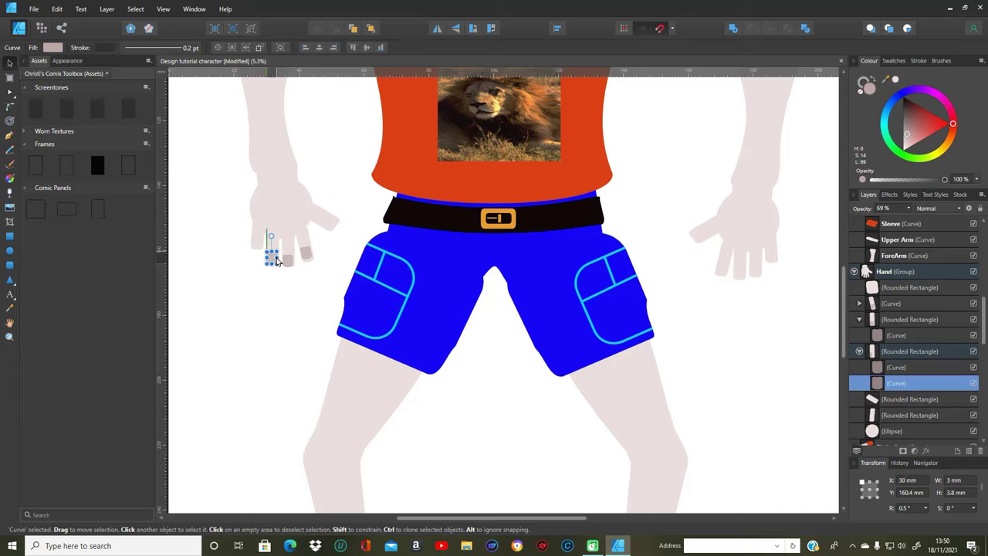
click(284, 309)
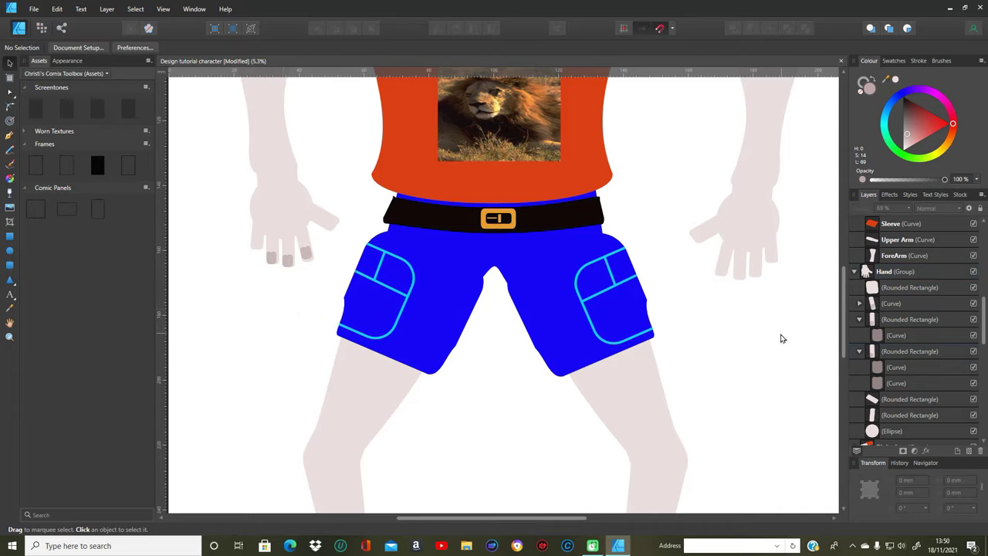
Move the spare nail onto the little fingertip at about X 24.6, Y 156.2 mm and nest it in that finger's rounded rectangle.
click(895, 384)
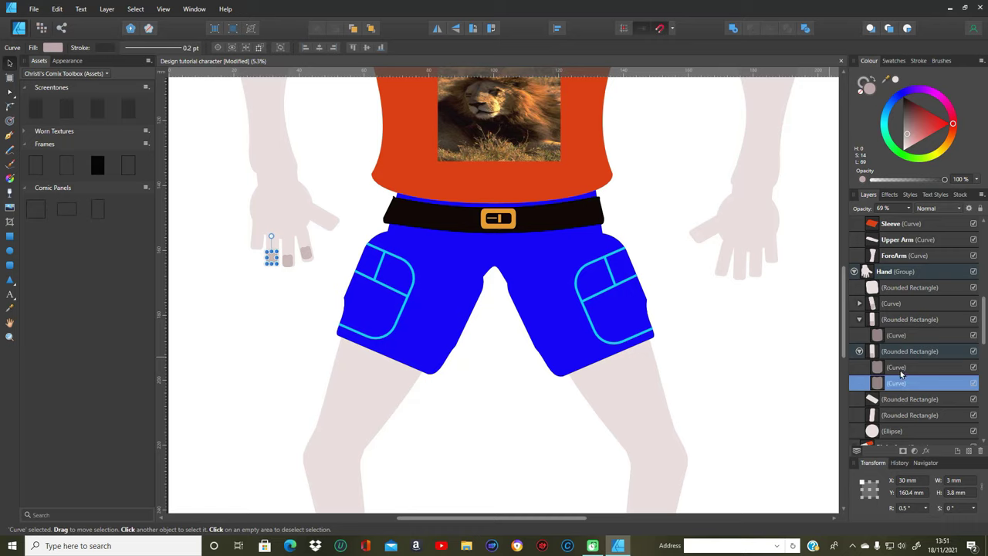
click(900, 368)
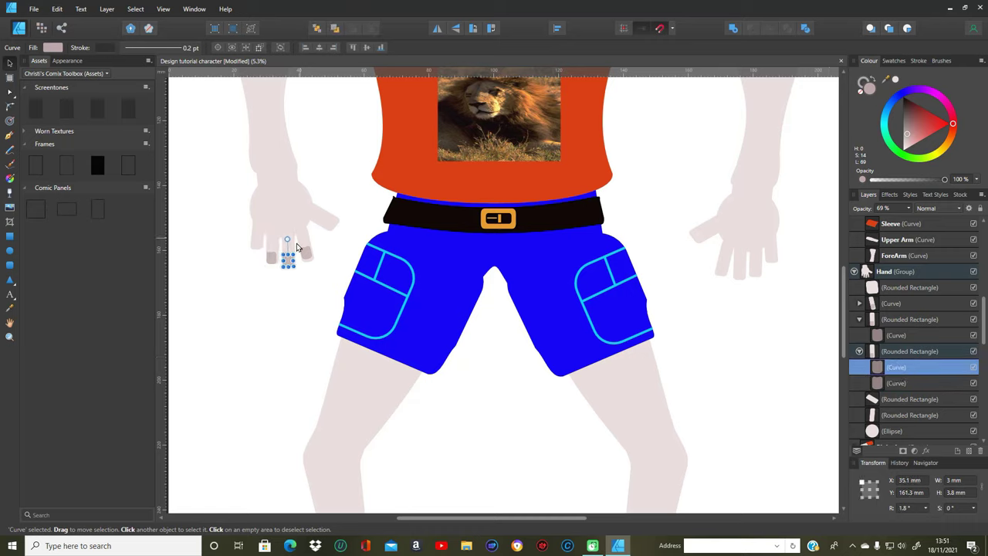
drag(287, 263, 255, 247)
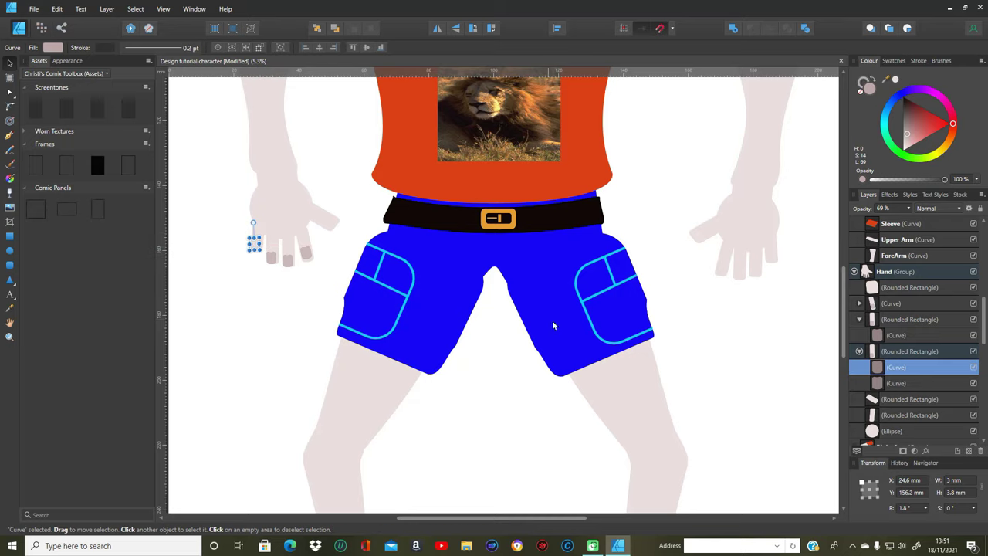
drag(890, 372, 904, 422)
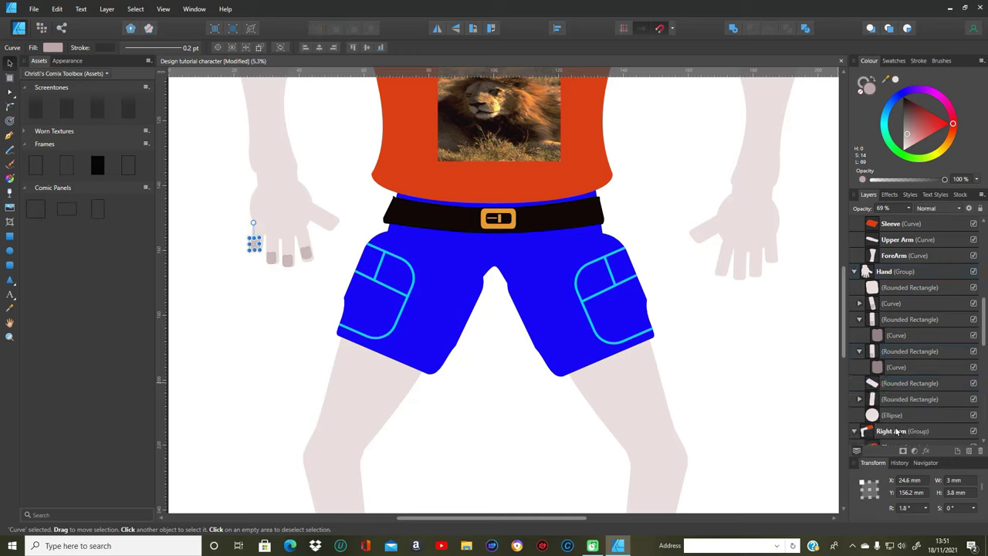
Nest a copy of the third finger's nail in the thumb's rounded rectangle, and shift the third finger's own nail to about X 30.5 mm.
click(904, 388)
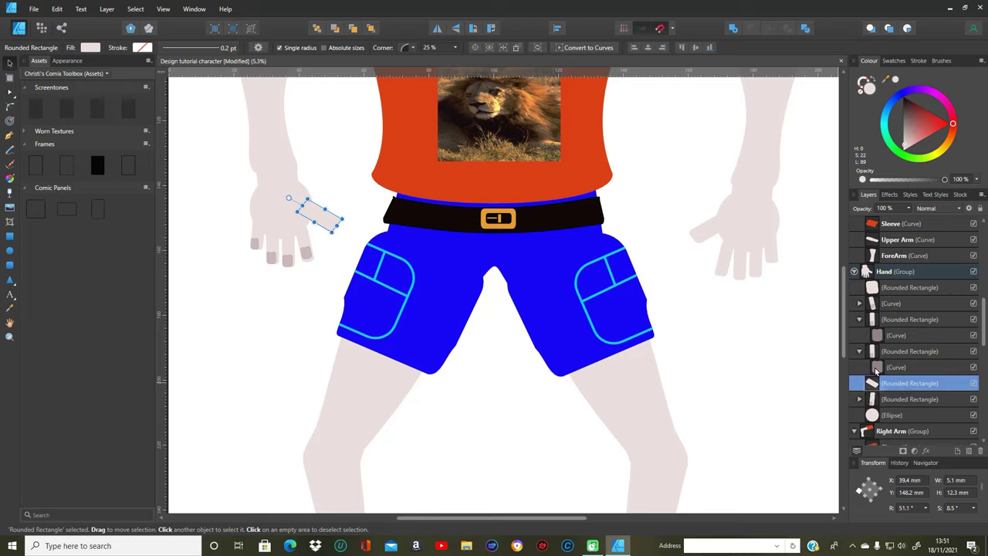
right_click(882, 366)
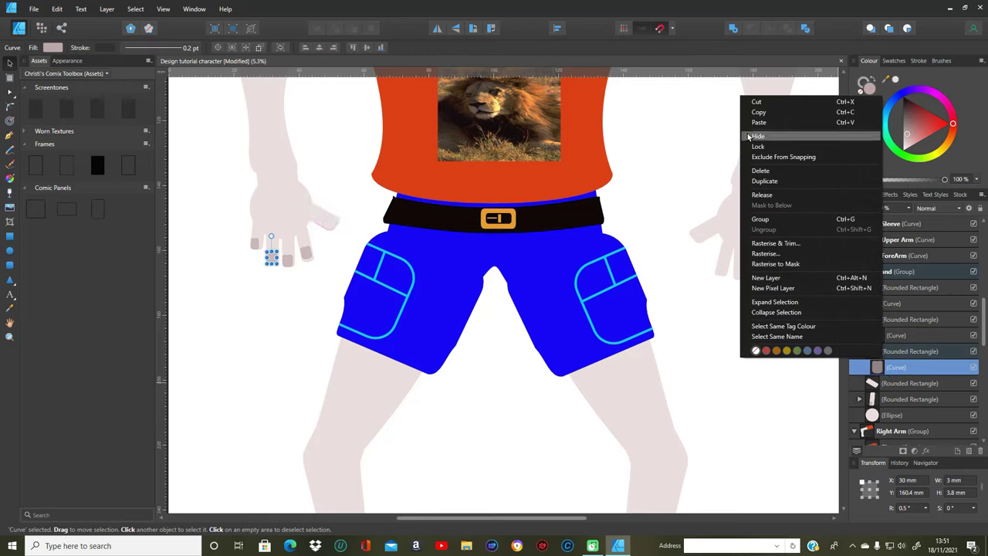
click(764, 112)
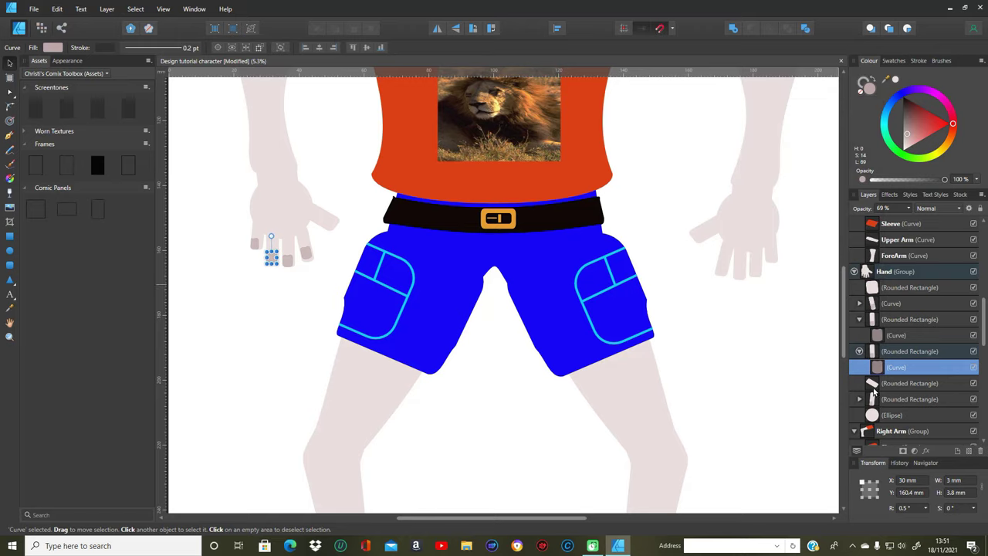
right_click(884, 367)
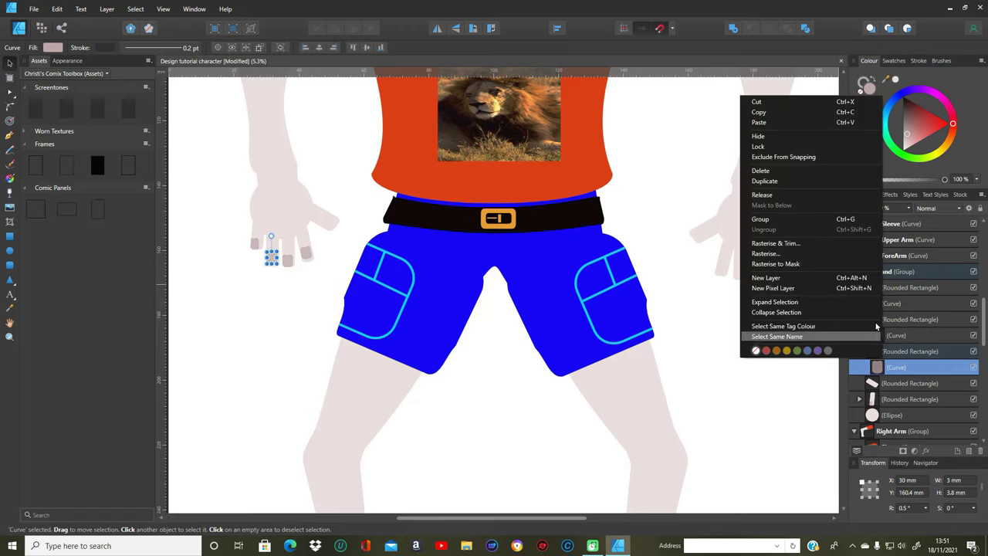
click(759, 122)
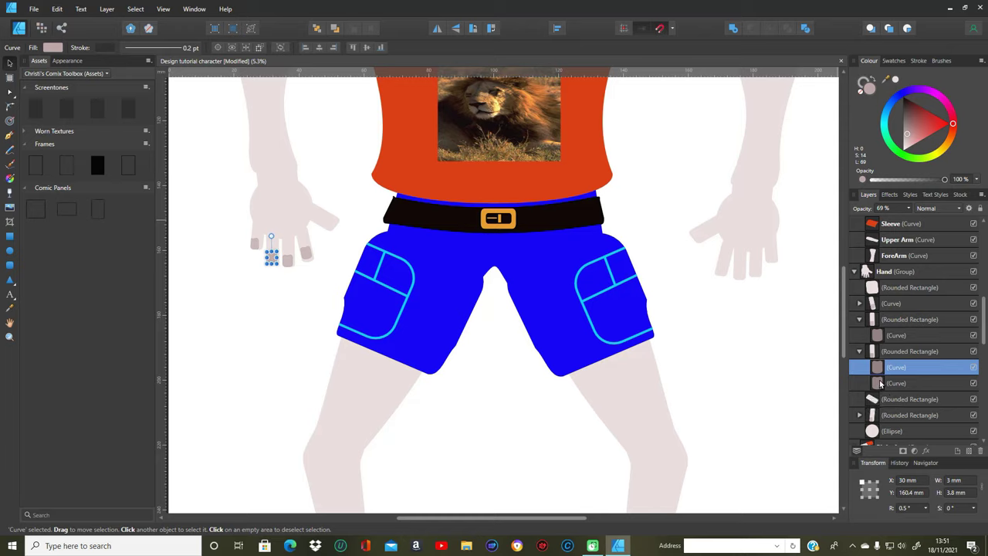
drag(880, 384, 884, 405)
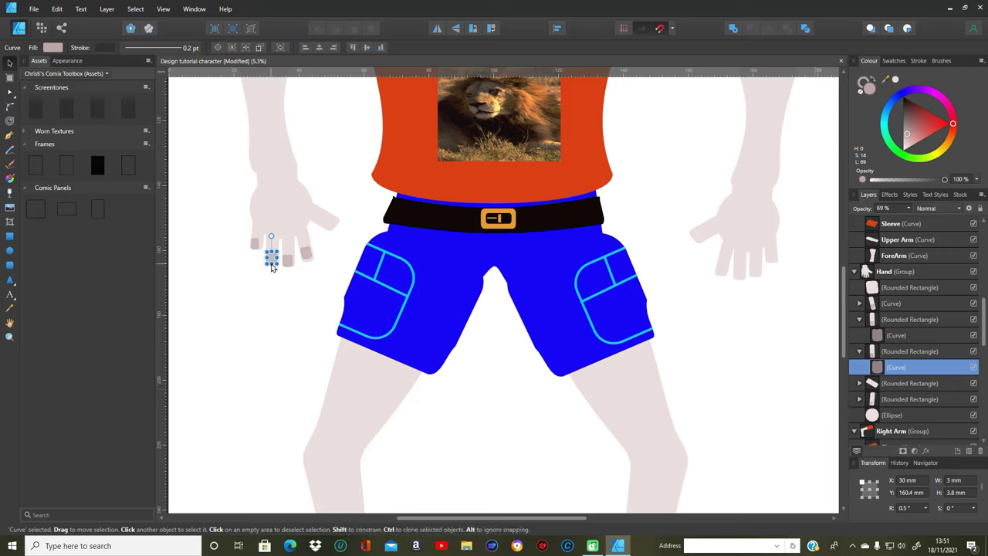
mouse_move(272, 264)
mouse_down()
mouse_move(327, 237)
mouse_move(277, 251)
mouse_move(273, 263)
mouse_up()
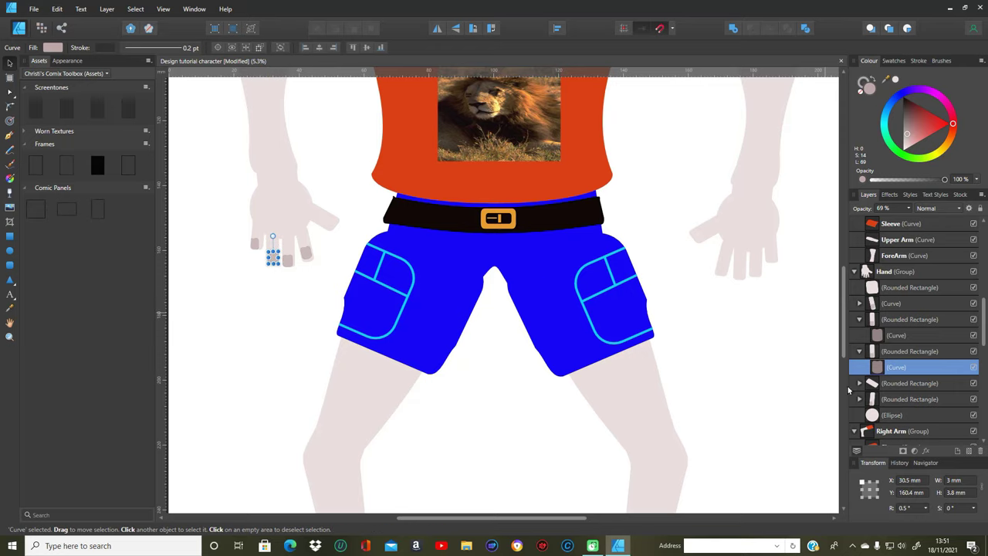
Place the thumb's nested nail on the thumb tip at about X 47.9, Y 151 mm, rotated to about 64.9°.
click(859, 383)
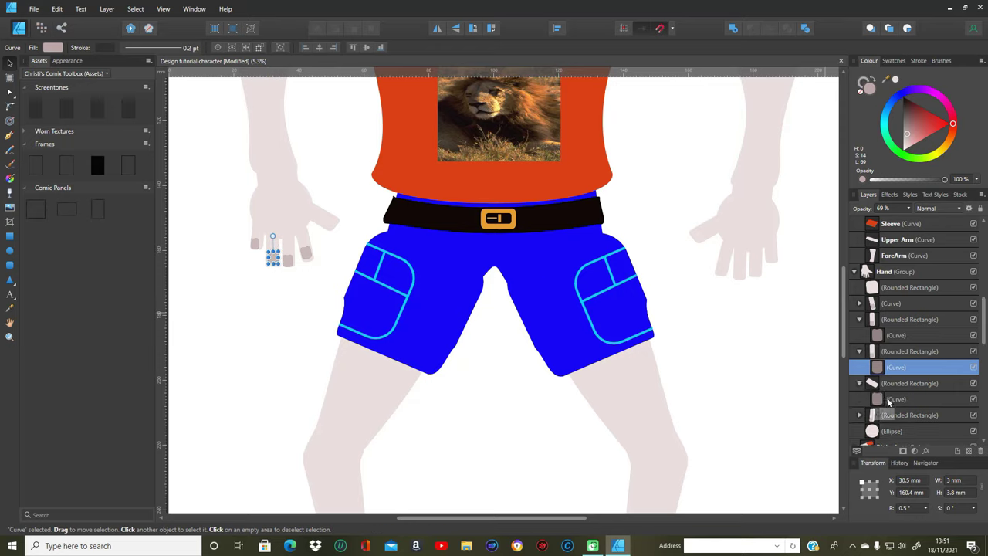
click(892, 399)
drag(279, 261, 332, 224)
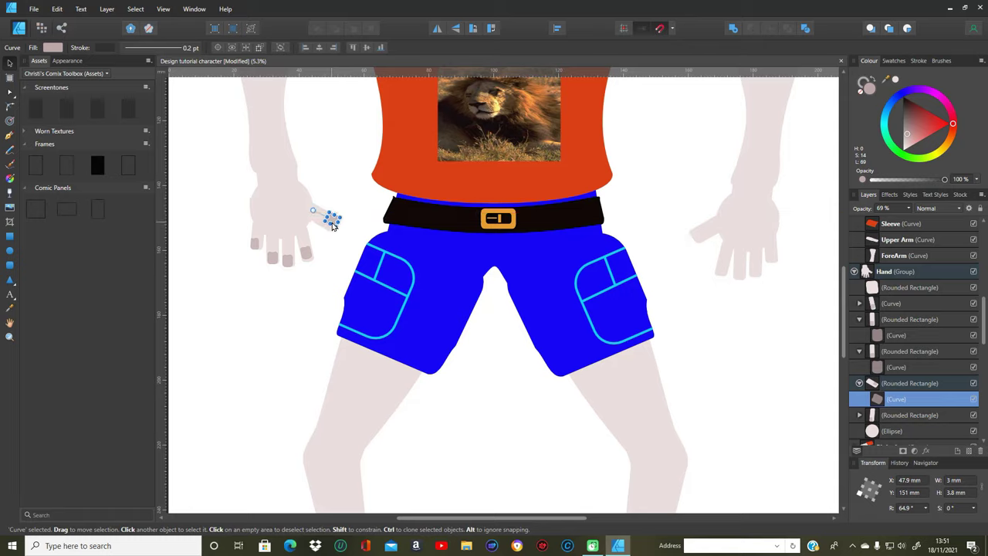
click(331, 247)
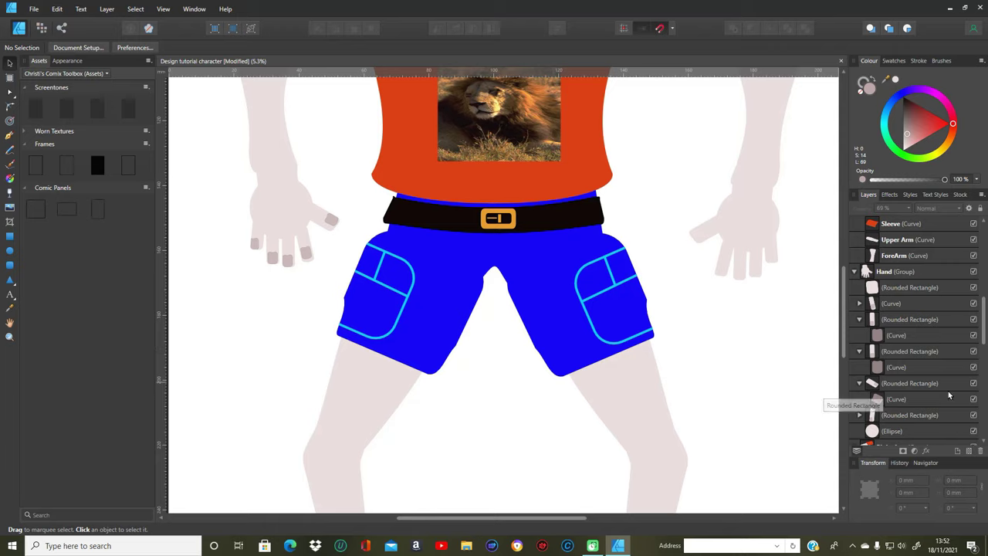
Duplicate the Hand group with its nails and place the copy, flipped horizontally, below the opposite hand at about X 158.2, Y 176.8 mm.
click(902, 272)
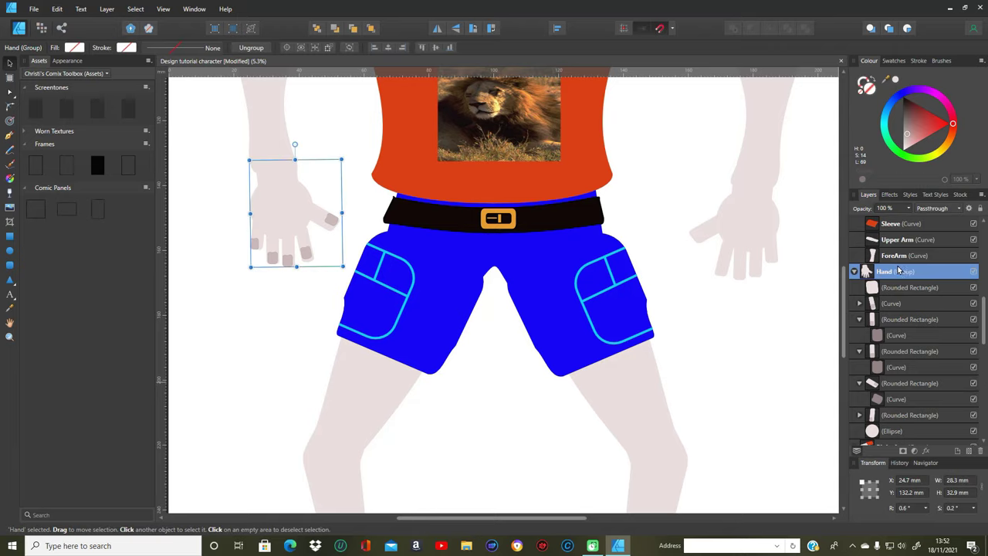
right_click(898, 269)
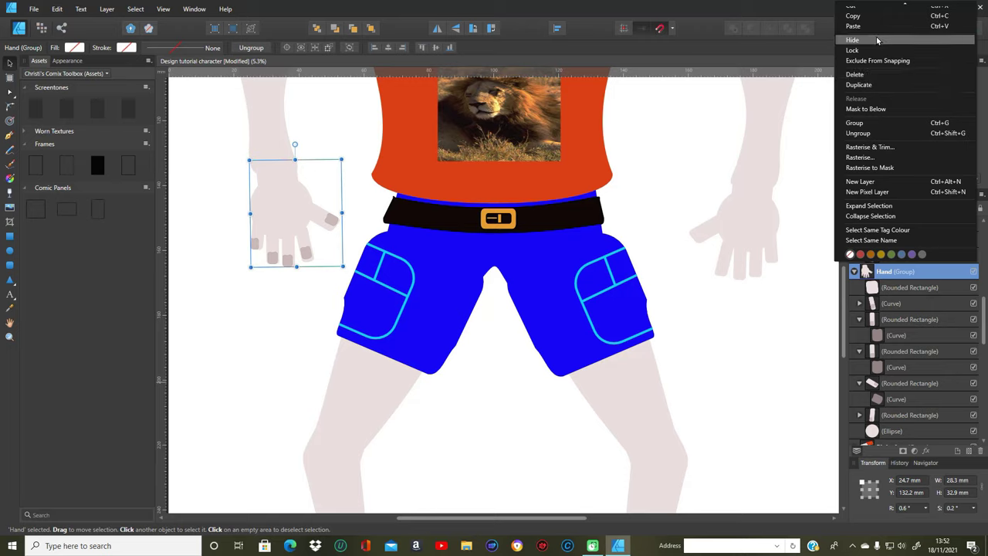
key(Escape)
drag(891, 256, 901, 275)
right_click(903, 272)
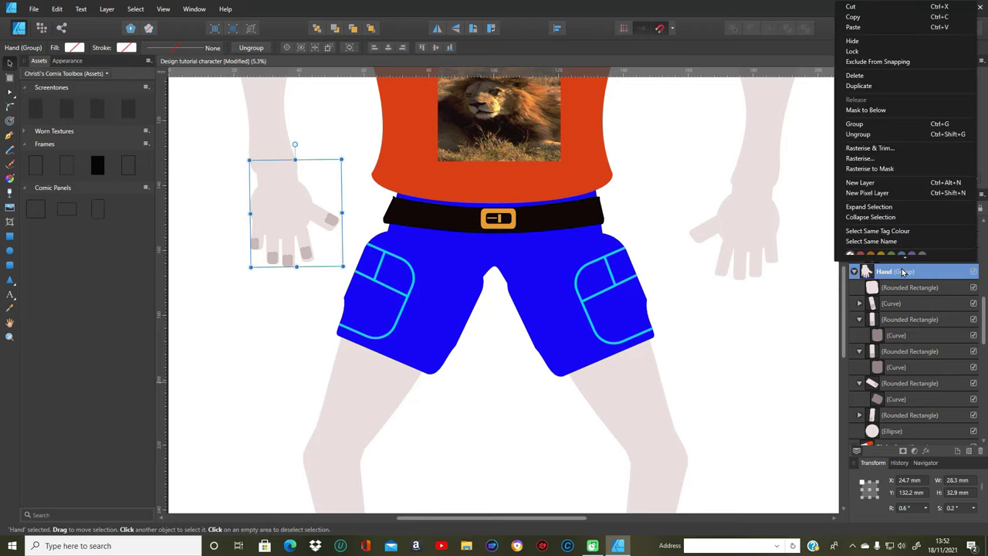
click(872, 27)
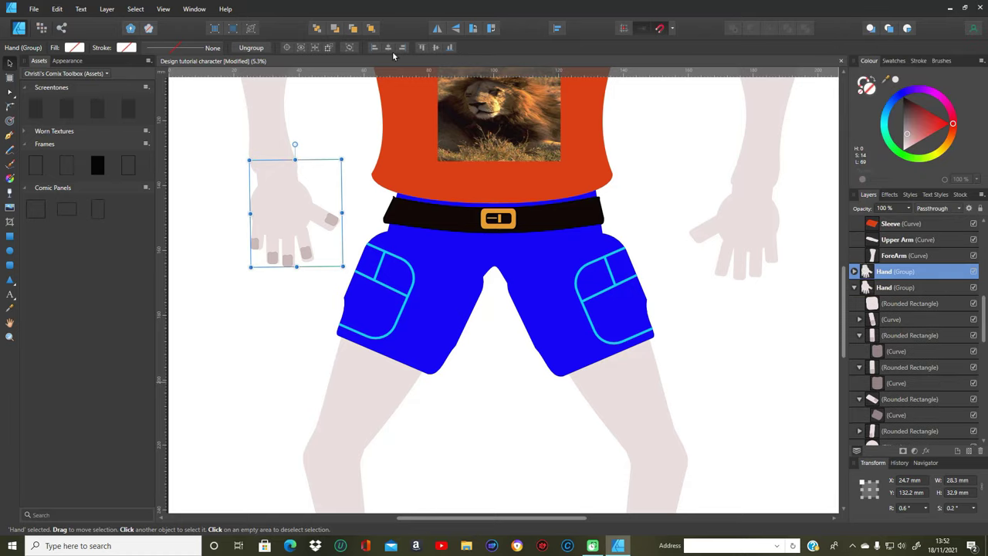
click(437, 28)
drag(315, 190, 743, 331)
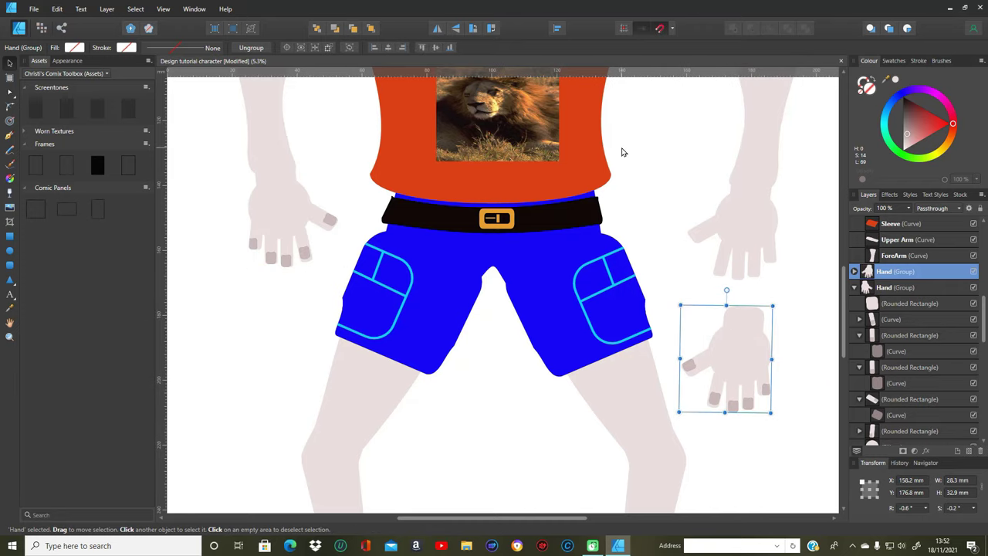
Delete the old LeftHand group and move the flipped hand onto the end of the left forearm at about X 160.9, Y 131.8 mm.
drag(640, 151, 824, 292)
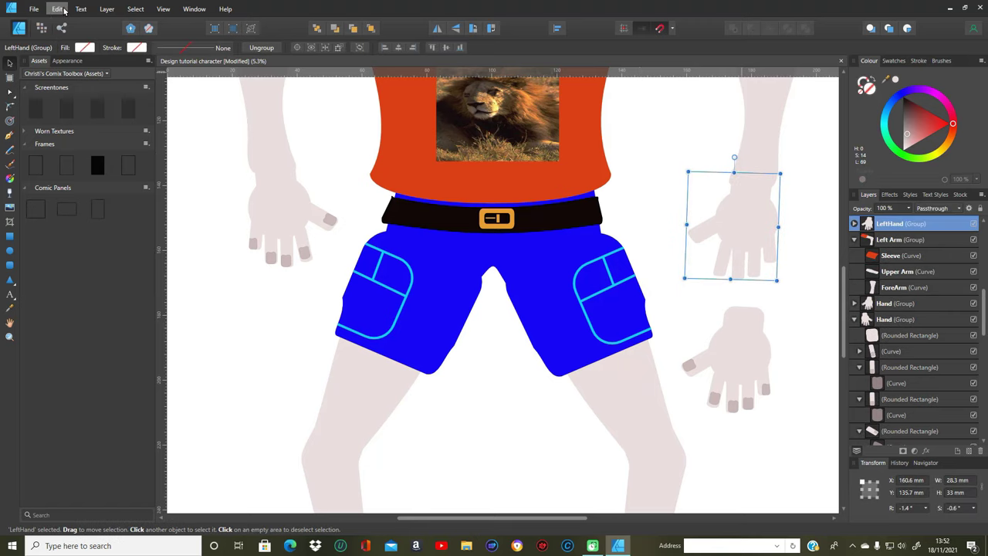
click(59, 10)
click(39, 132)
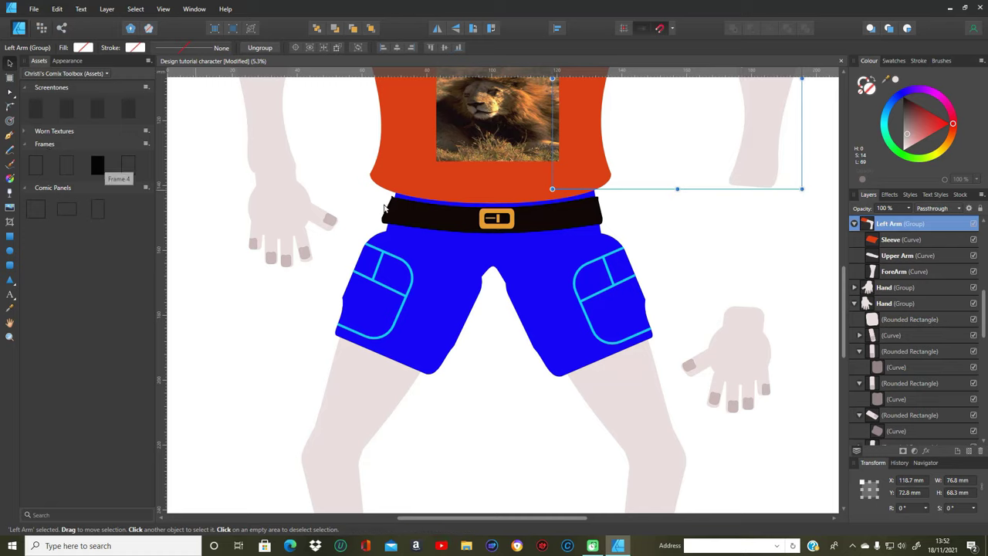
drag(727, 353, 737, 207)
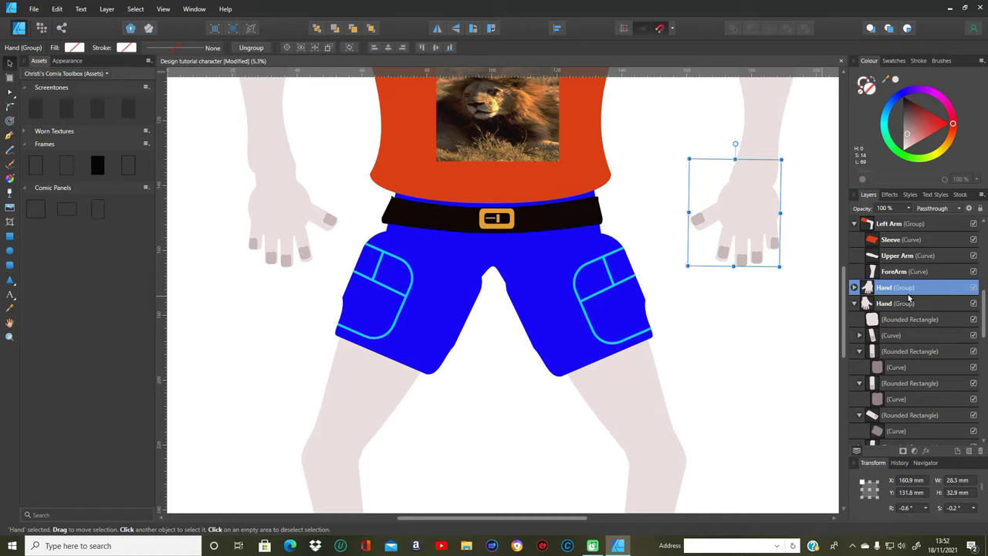
Undo the flipped hand's last move and the deletion of the old LeftHand group.
click(853, 303)
drag(983, 324, 983, 356)
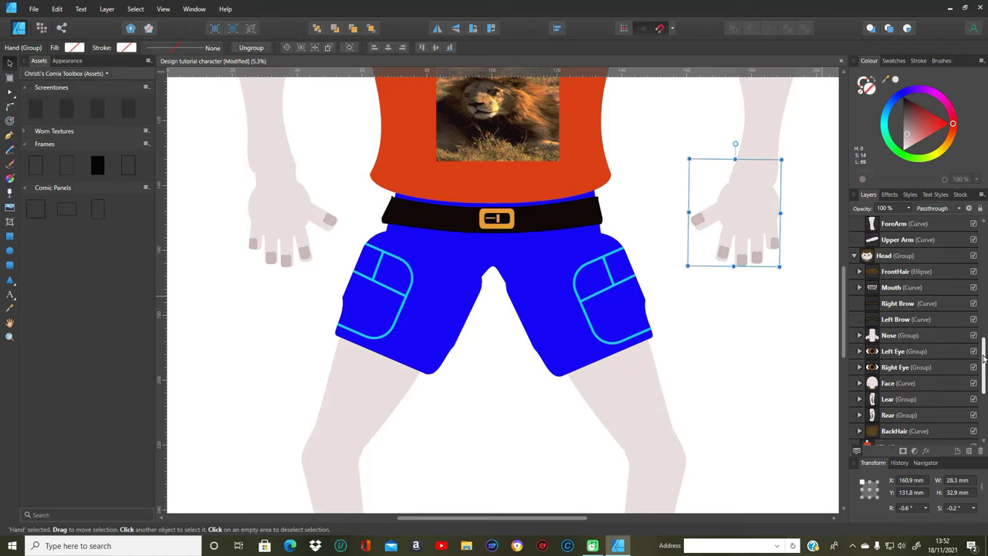
click(58, 9)
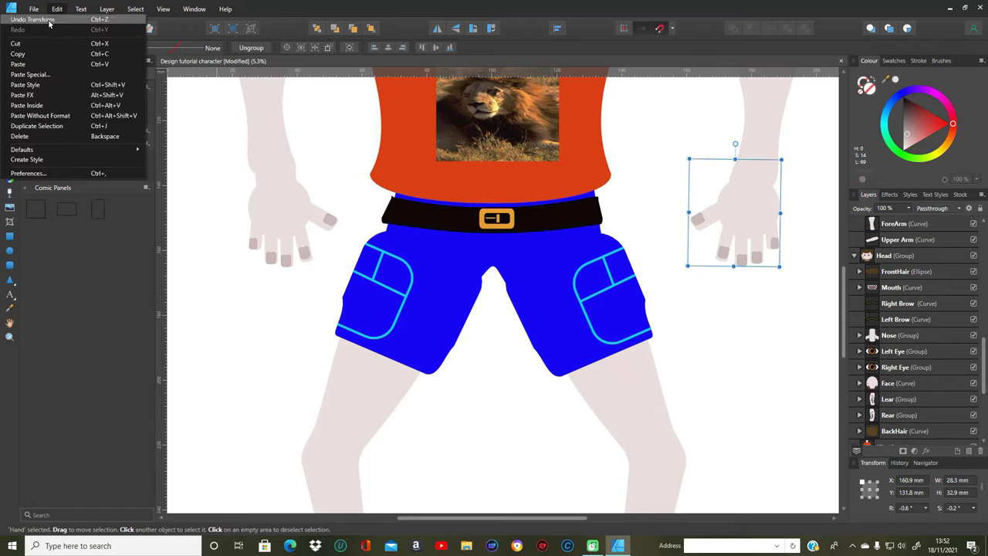
click(50, 20)
click(57, 9)
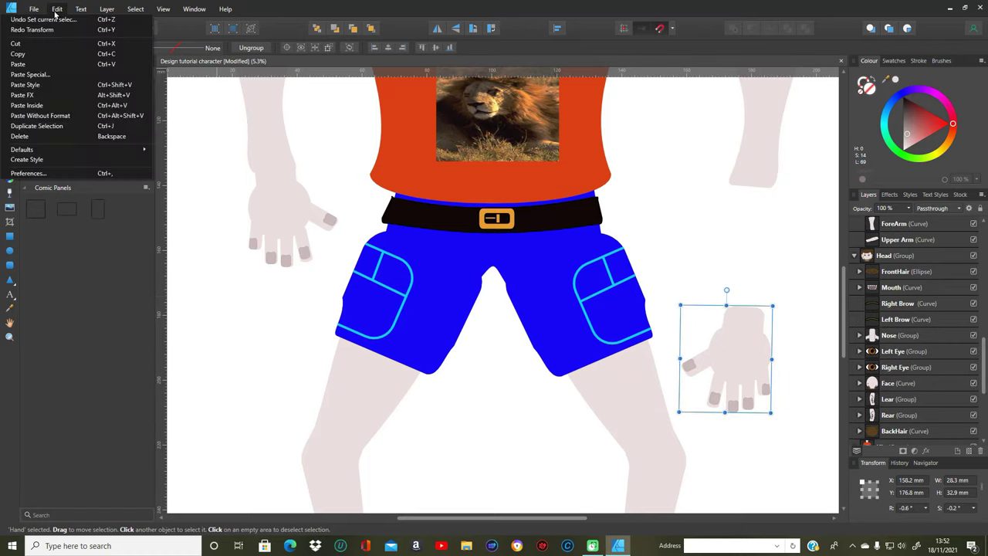
click(54, 20)
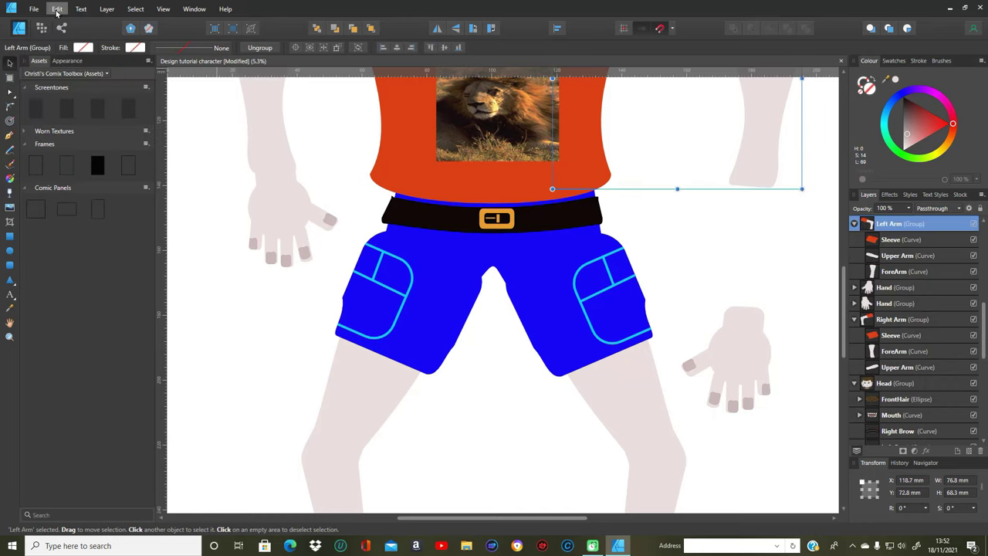
click(56, 10)
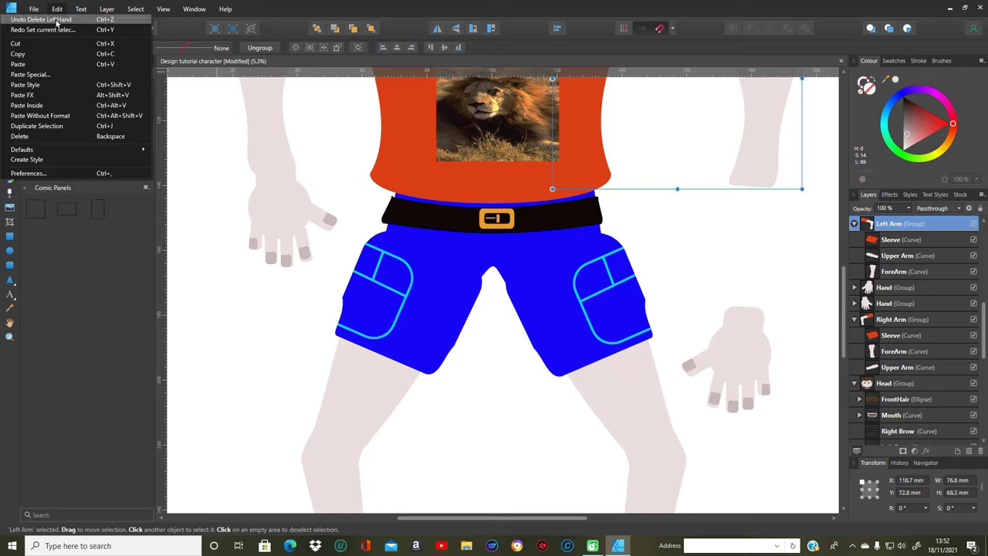
click(56, 20)
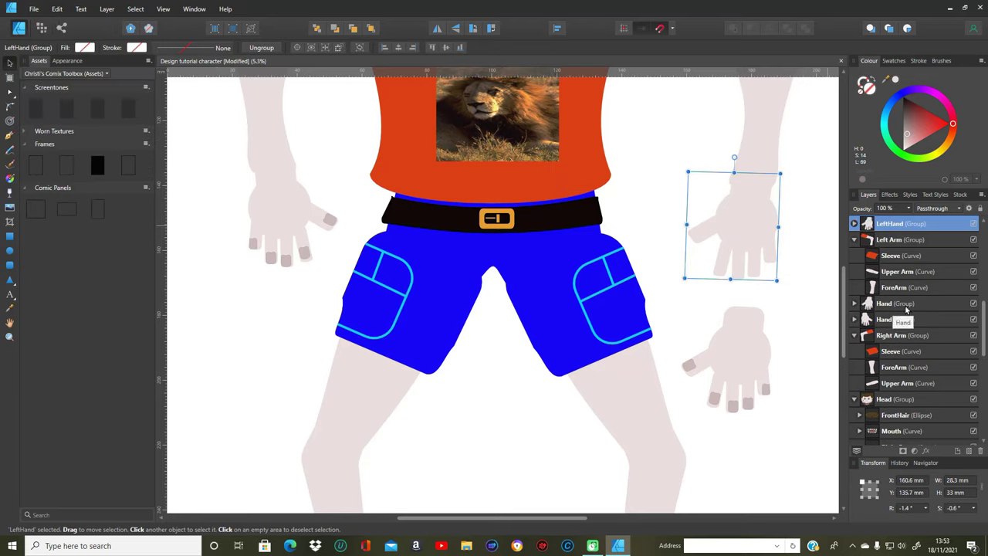
Reorder the flipped Hand group directly above the LeftHand group in the layer stack, and cut the old LeftHand group.
drag(908, 307, 934, 303)
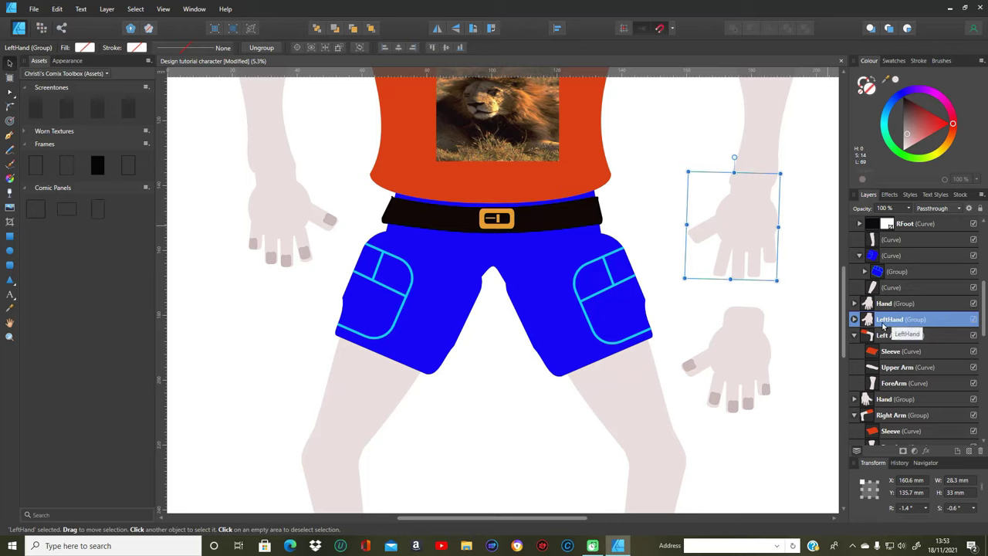
right_click(761, 248)
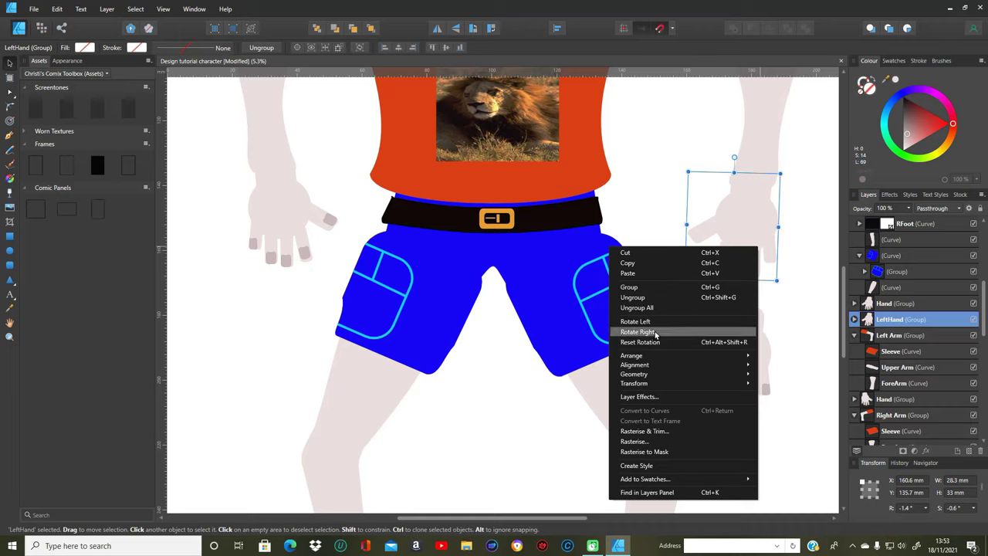
click(650, 252)
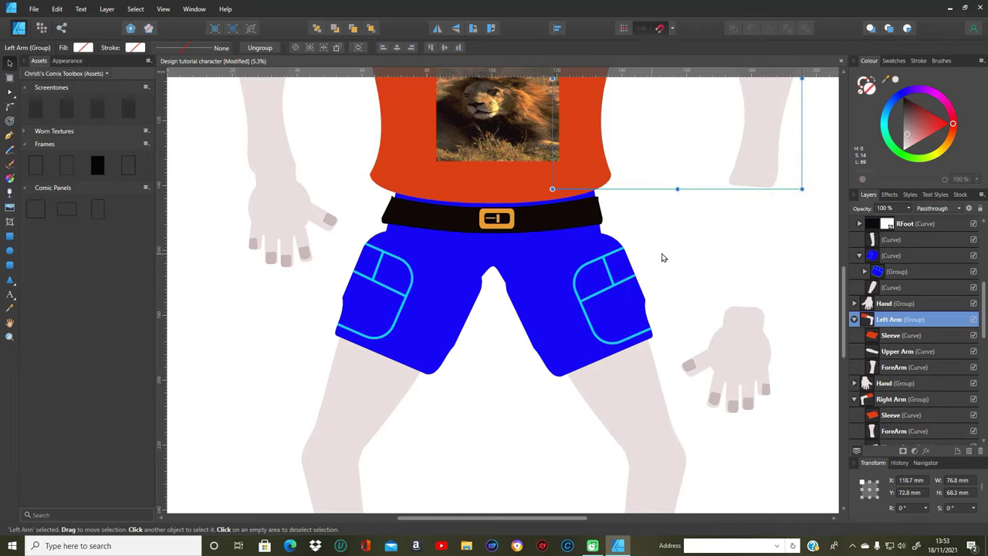
Move the flipped hand onto the end of the left forearm at about X 160.2, Y 133.7 mm, and open its layer name for editing.
drag(745, 358, 751, 217)
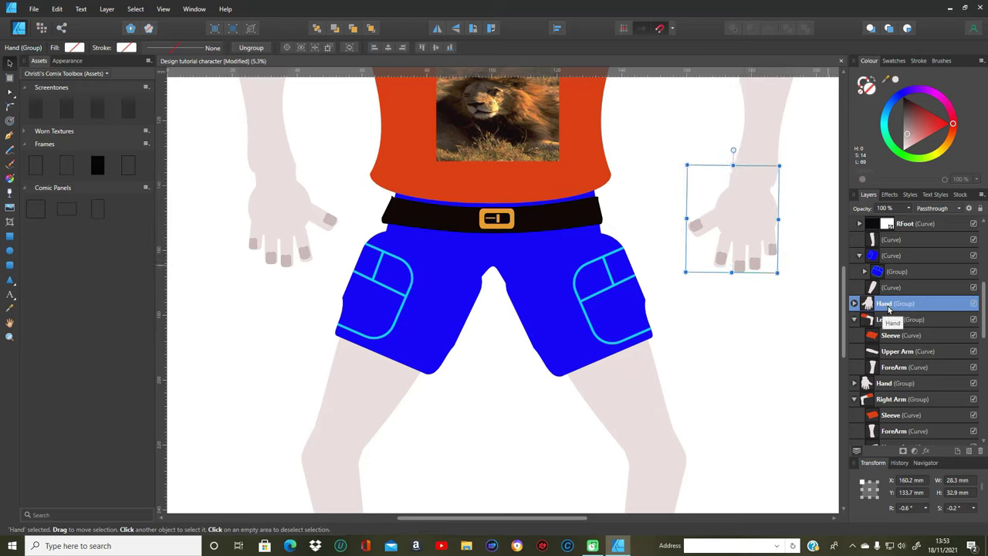
double_click(889, 306)
click(870, 307)
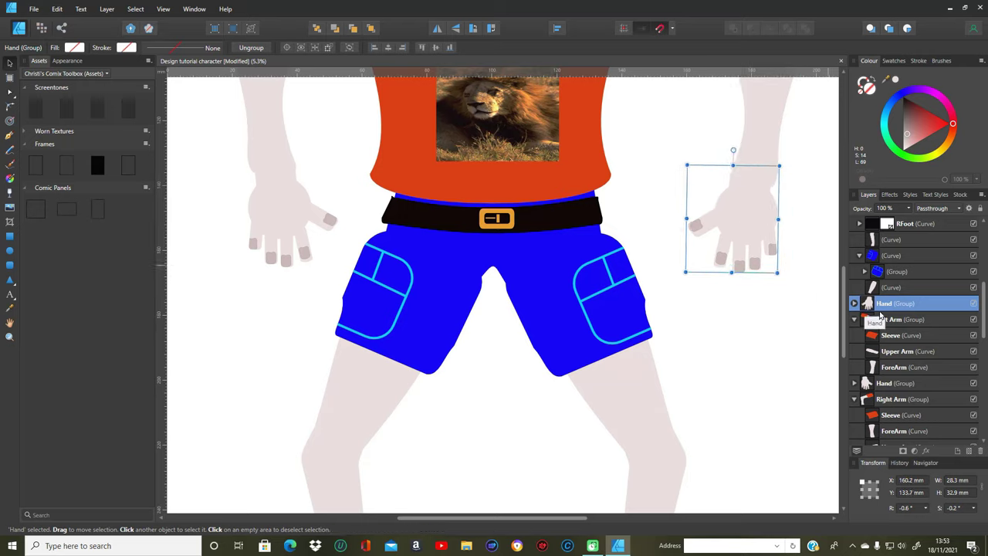
double_click(887, 307)
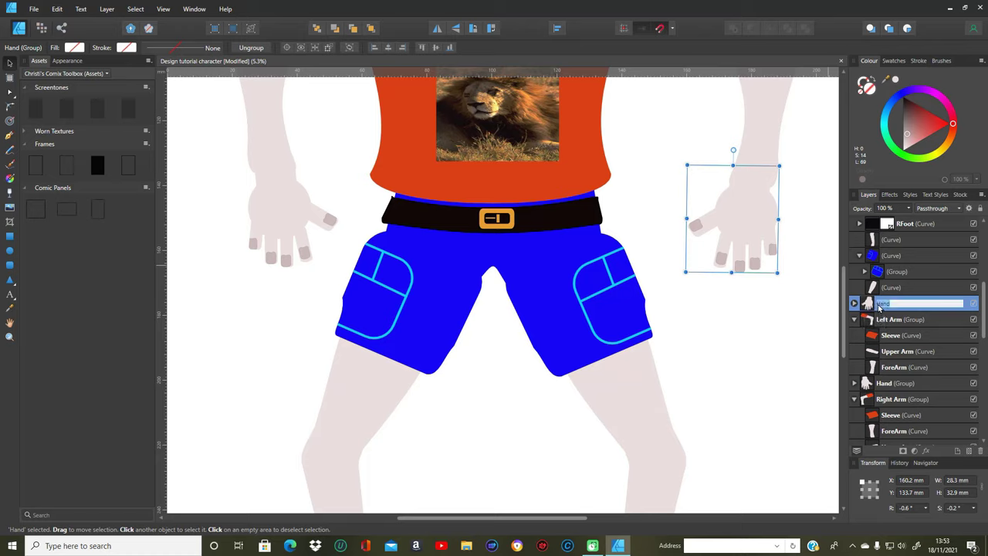
click(882, 307)
Rename the original Hand group above the Right Arm group as RightHand, and clear the selection.
scroll(918, 350, down, 5)
scroll(918, 350, up, 5)
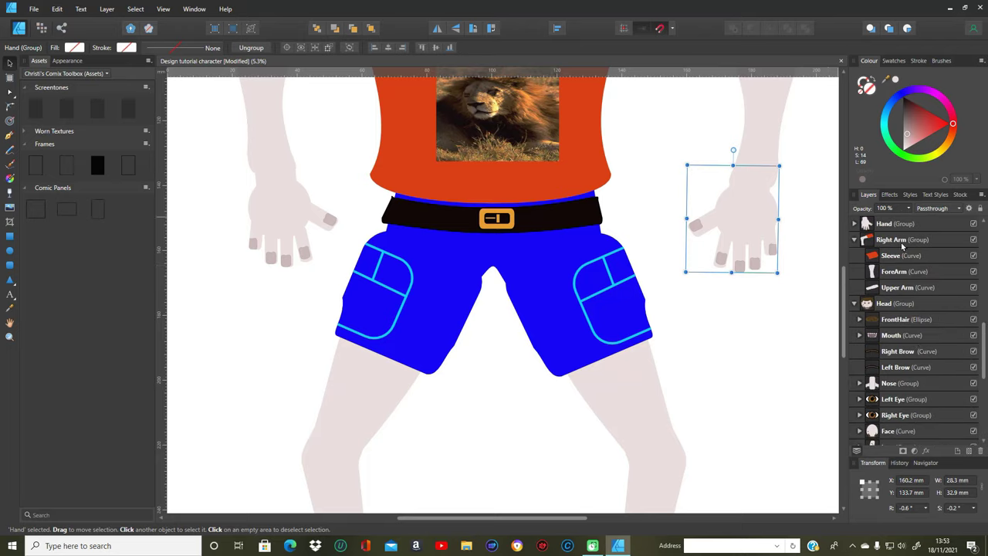
click(878, 225)
double_click(878, 226)
click(877, 224)
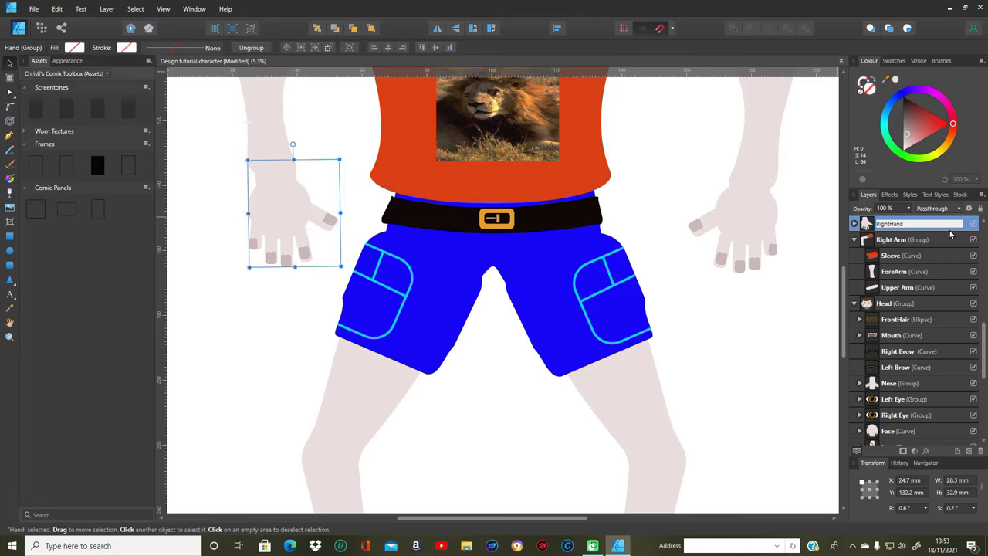
click(806, 349)
drag(843, 310, 838, 230)
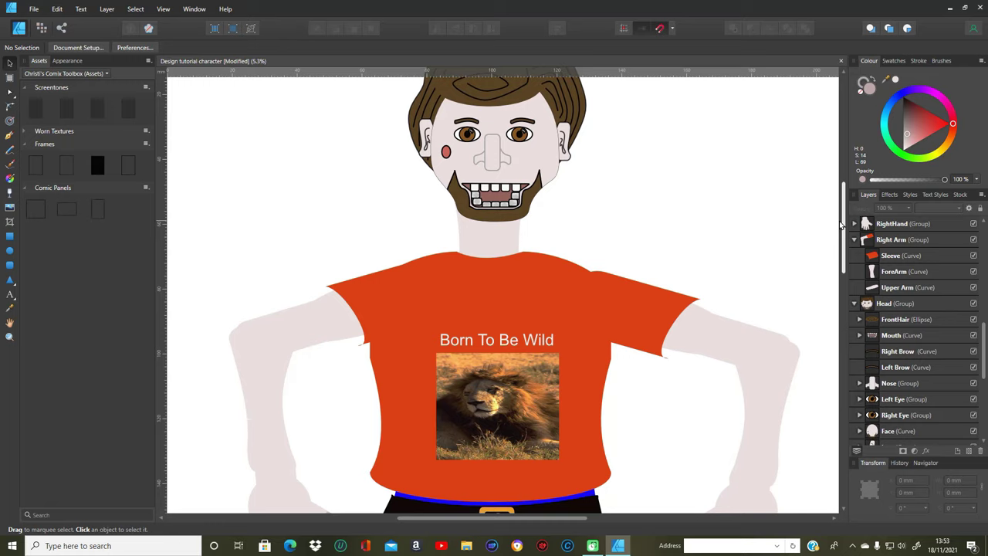
drag(841, 224, 839, 282)
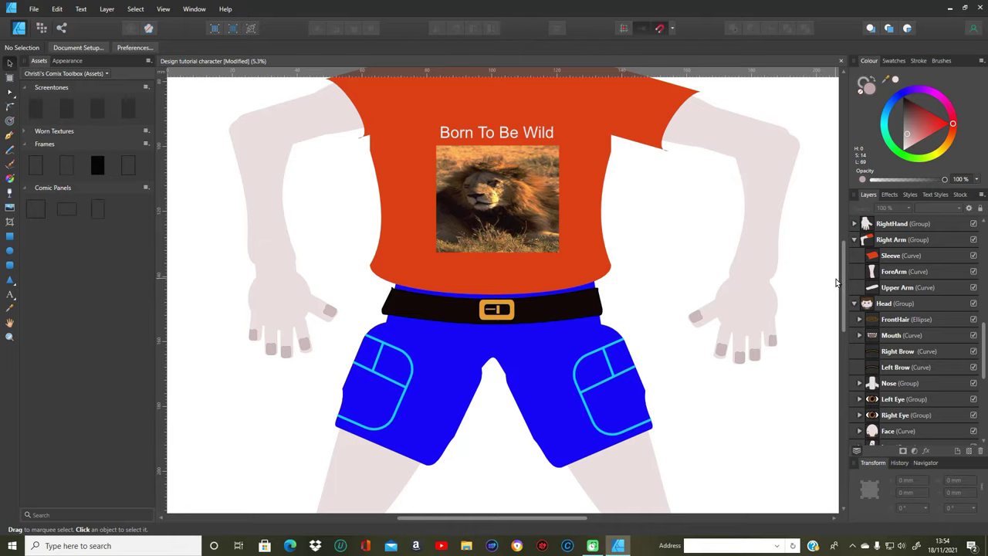
scroll(759, 354, up, 4)
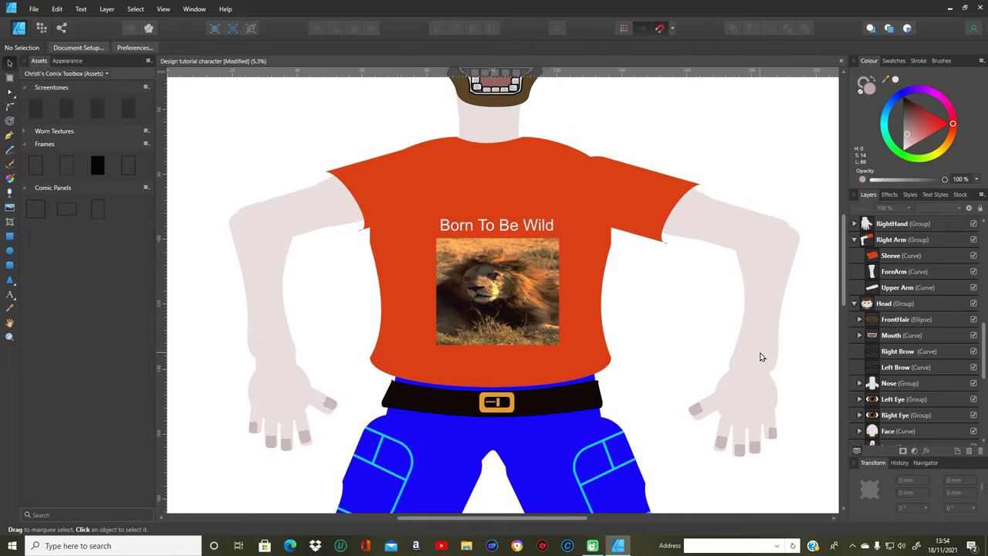
scroll(759, 352, up, 3)
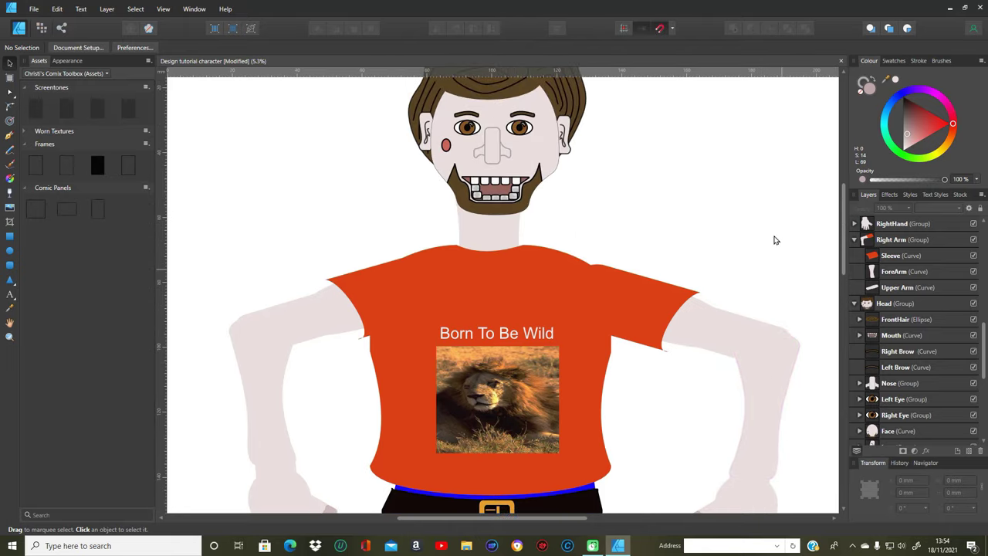